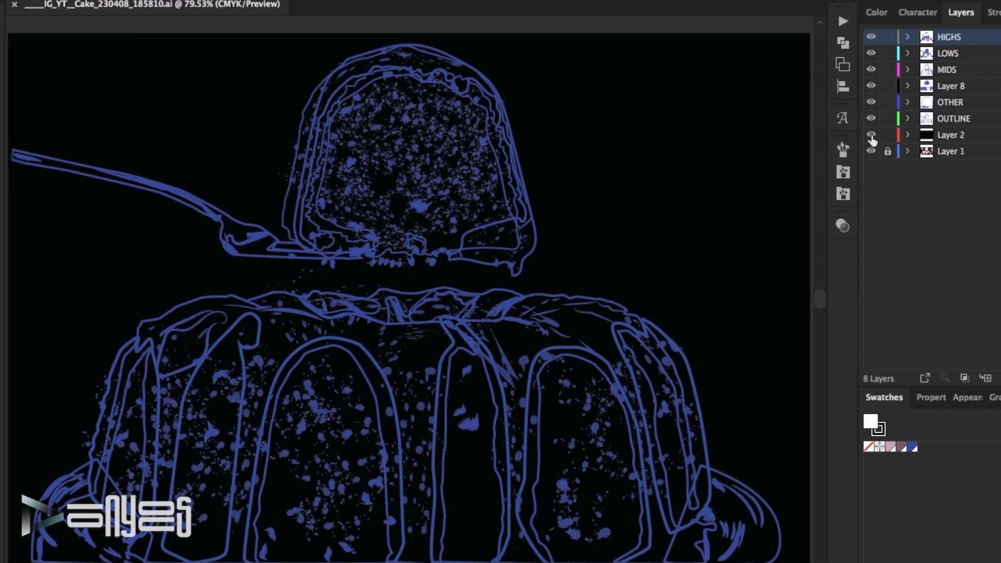
- Hide Layer 2, OUTLINE, OTHER, Layer 8, MIDS and LOWS, leaving HIGHS over the photo layer, and dock the floating document window
{"action": "left_click", "coordinate": [868, 136]}
{"action": "left_click", "coordinate": [879, 99]}
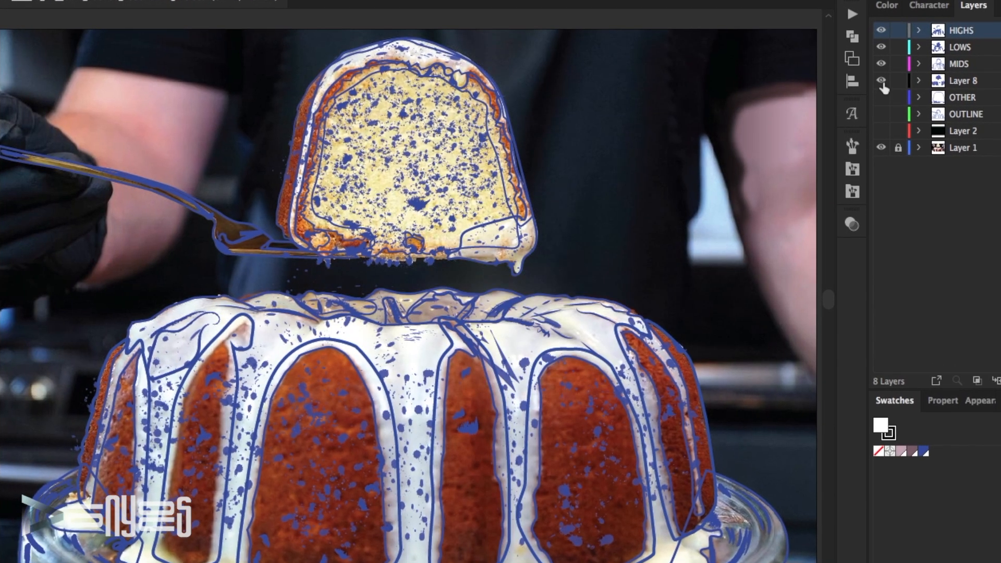
{"action": "left_click", "coordinate": [880, 83]}
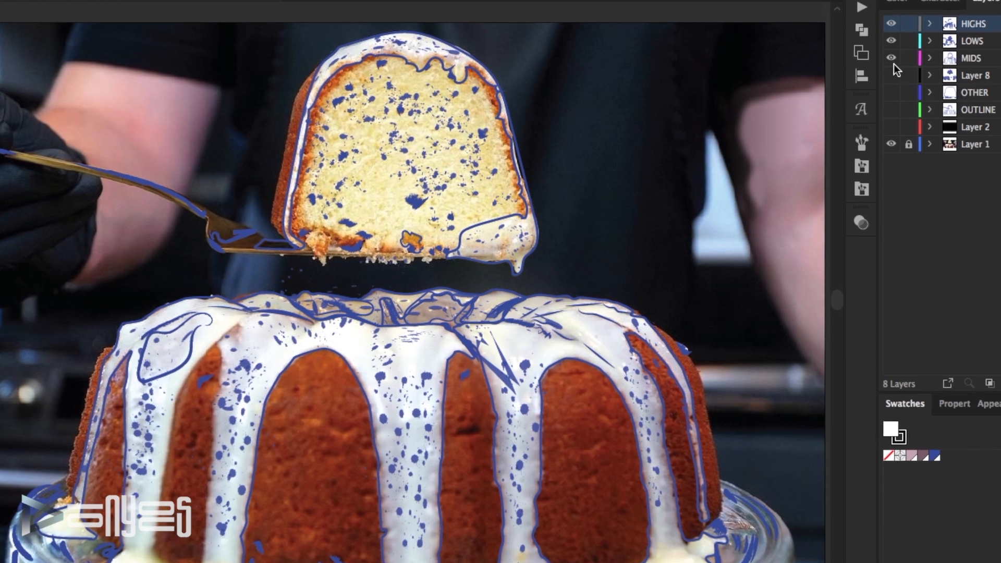
{"action": "left_click", "coordinate": [889, 59]}
{"action": "left_click", "coordinate": [889, 42]}
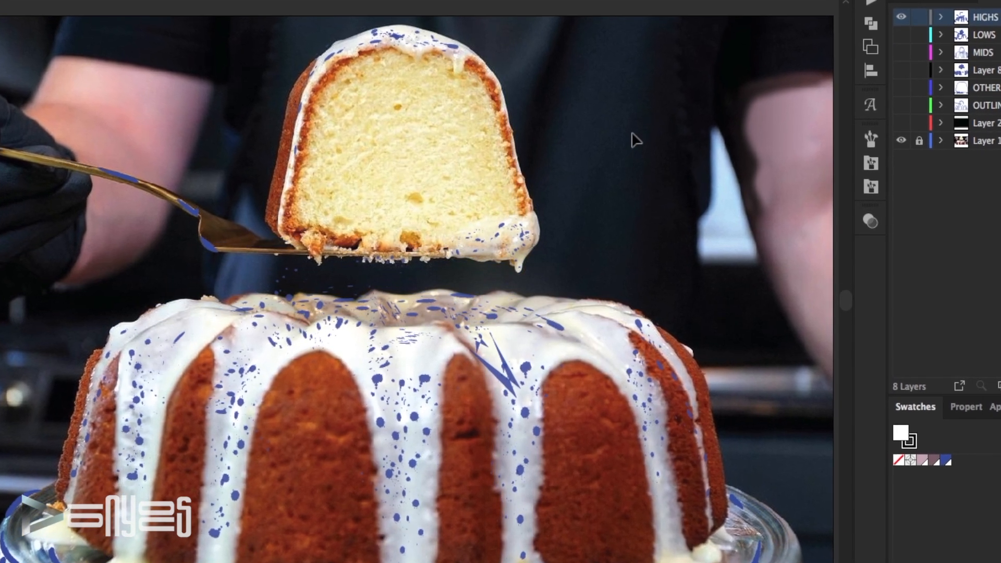
{"action": "scroll", "coordinate": [642, 141], "scroll_direction": "down", "scroll_amount": 1}
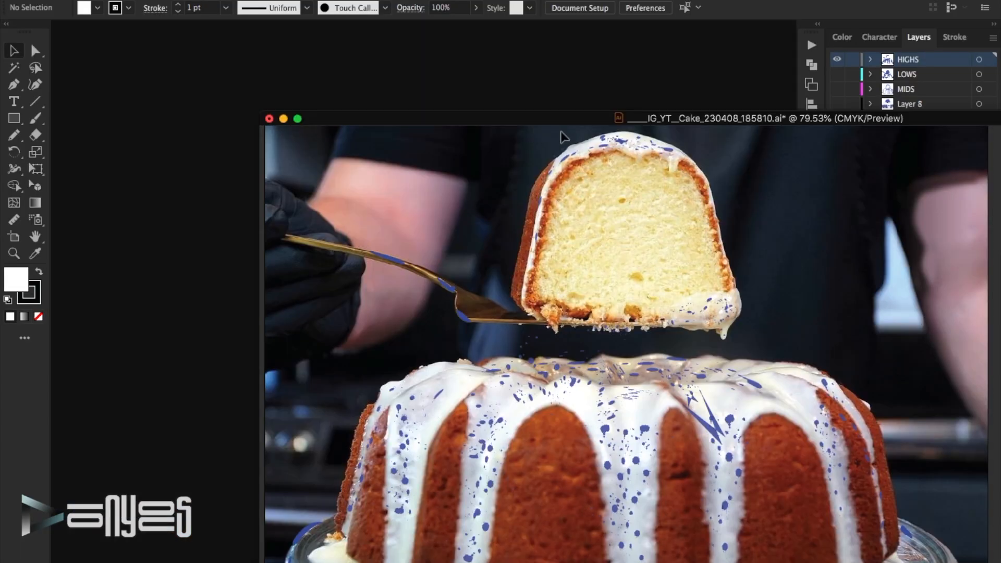
{"action": "left_click_drag", "start_coordinate": [561, 117], "coordinate": [121, 34]}
{"action": "scroll", "coordinate": [521, 121], "scroll_direction": "up", "scroll_amount": 3}
- Select the highlight strokes along the top icing of the cake slice and save their blue stroke colour as a new swatch
{"action": "left_click_drag", "start_coordinate": [310, 78], "coordinate": [557, 214]}
{"action": "key", "text": "x"}
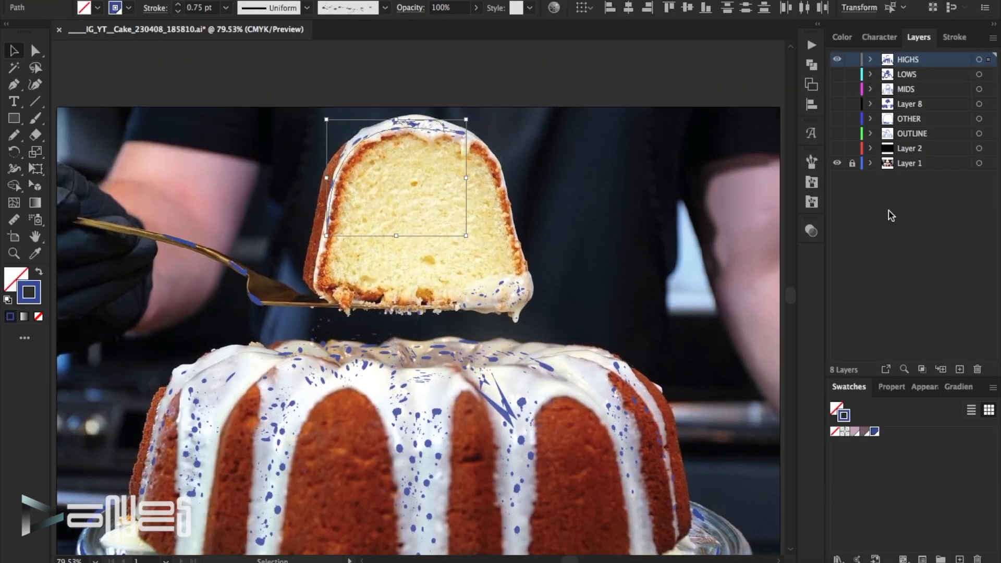
{"action": "left_click", "coordinate": [842, 37]}
{"action": "left_click", "coordinate": [993, 294]}
{"action": "left_click", "coordinate": [916, 247]}
{"action": "left_click", "coordinate": [872, 346]}
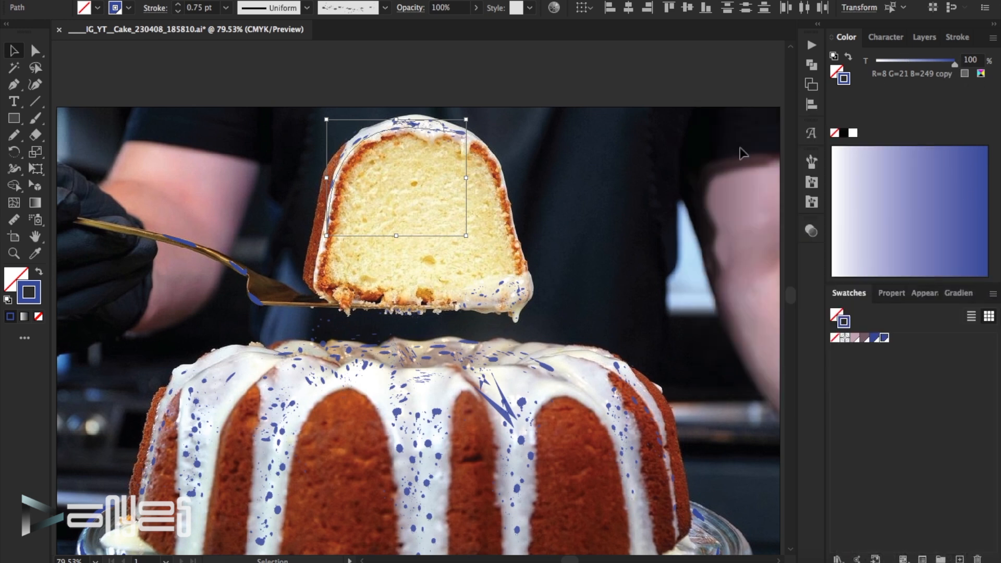
- Recolour the slice's top icing highlights white and save that stroke colour as the global CMYK swatch C=0 M=0 Y=0 K=0
{"action": "left_click", "coordinate": [854, 132]}
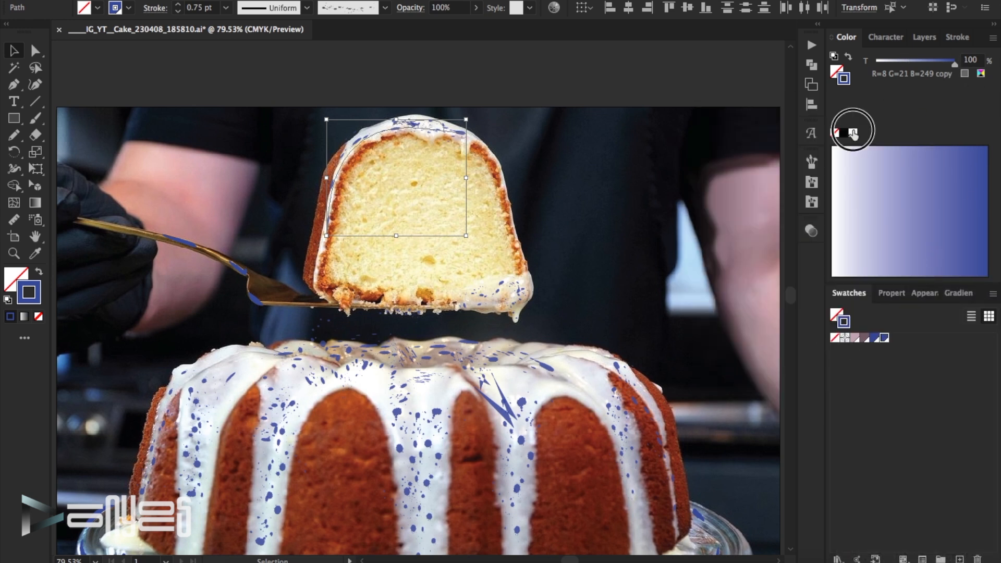
{"action": "left_click", "coordinate": [993, 294]}
{"action": "left_click", "coordinate": [926, 252]}
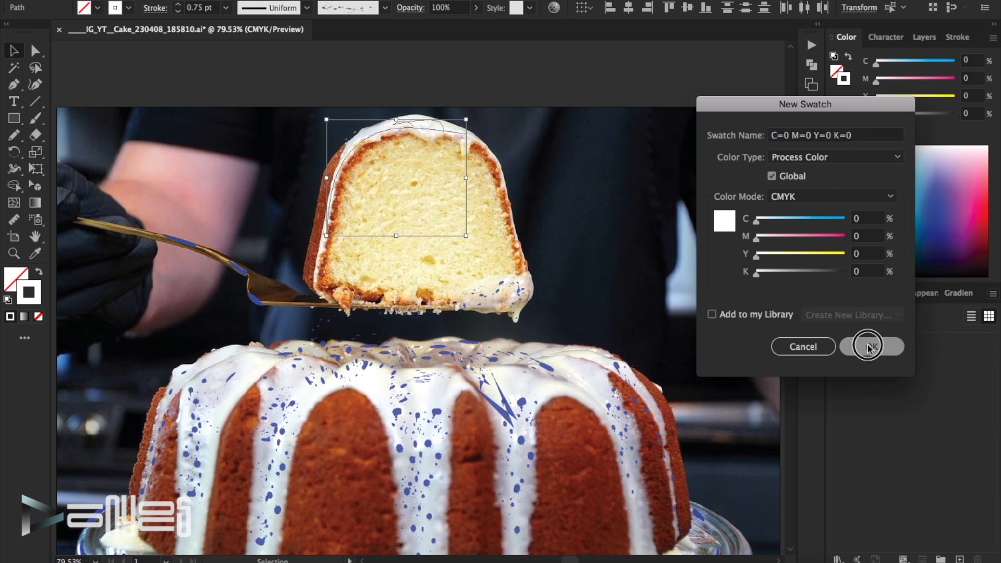
{"action": "left_click", "coordinate": [873, 346]}
- Recolour the highlight strokes on the icing at the slice's lower right corner white
{"action": "left_click", "coordinate": [919, 38]}
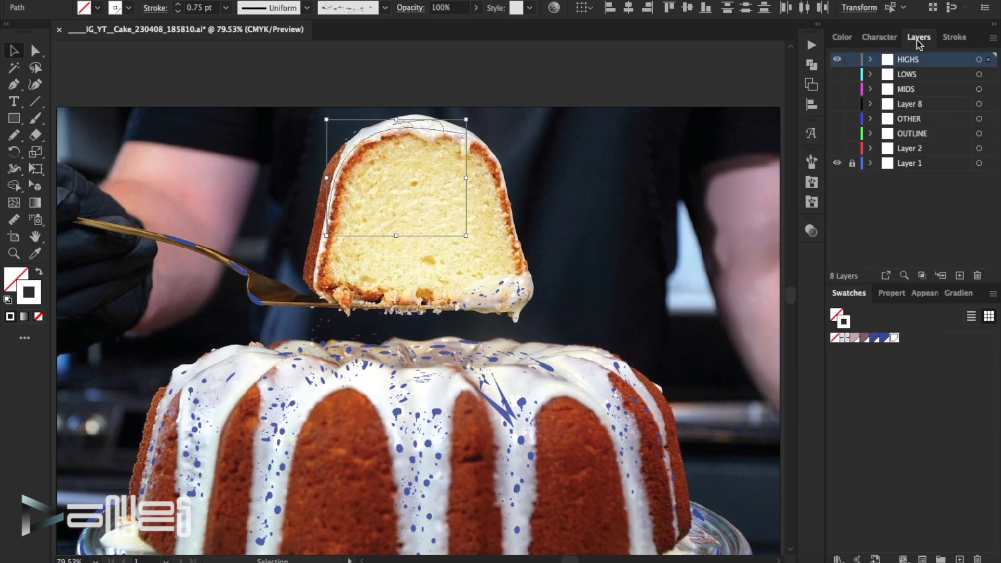
{"action": "left_click", "coordinate": [527, 161]}
{"action": "scroll", "coordinate": [539, 203], "scroll_direction": "down", "scroll_amount": 1}
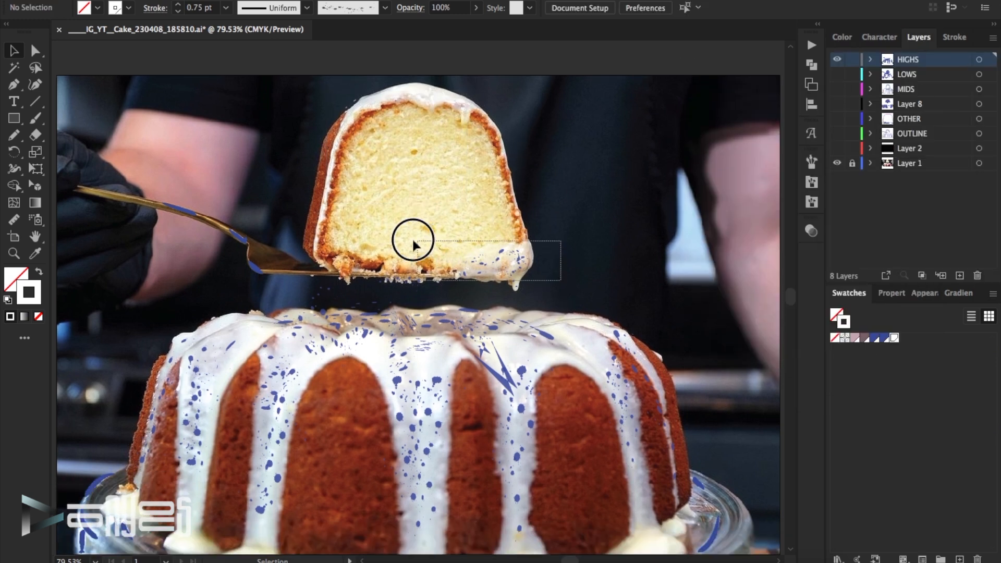
{"action": "left_click_drag", "start_coordinate": [414, 243], "coordinate": [416, 243]}
{"action": "left_click", "coordinate": [645, 233]}
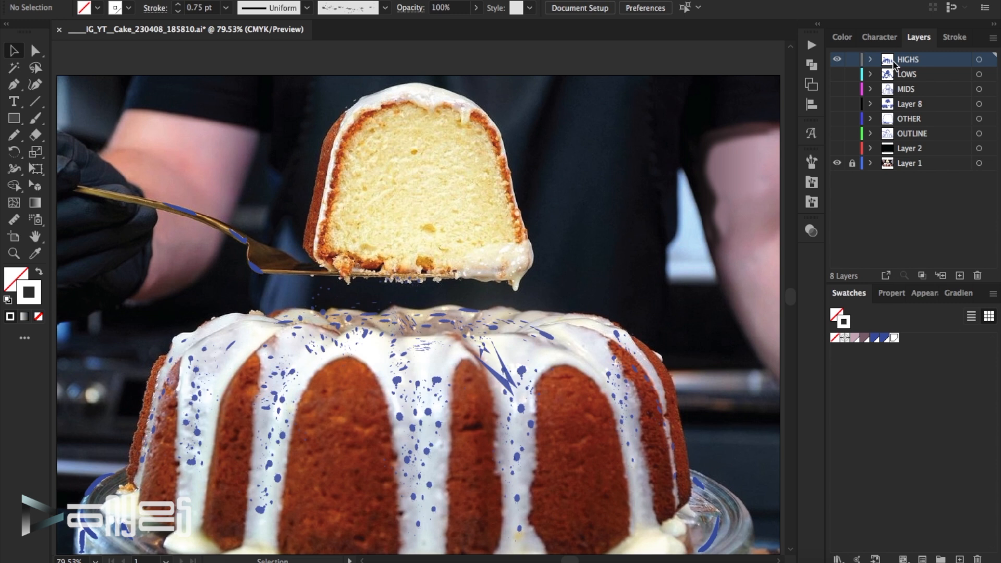
- Hide HIGHS, show and activate LOWS, sample a pale cream colour from the photo with the Eyedropper and save it as a new swatch
{"action": "left_click", "coordinate": [839, 60]}
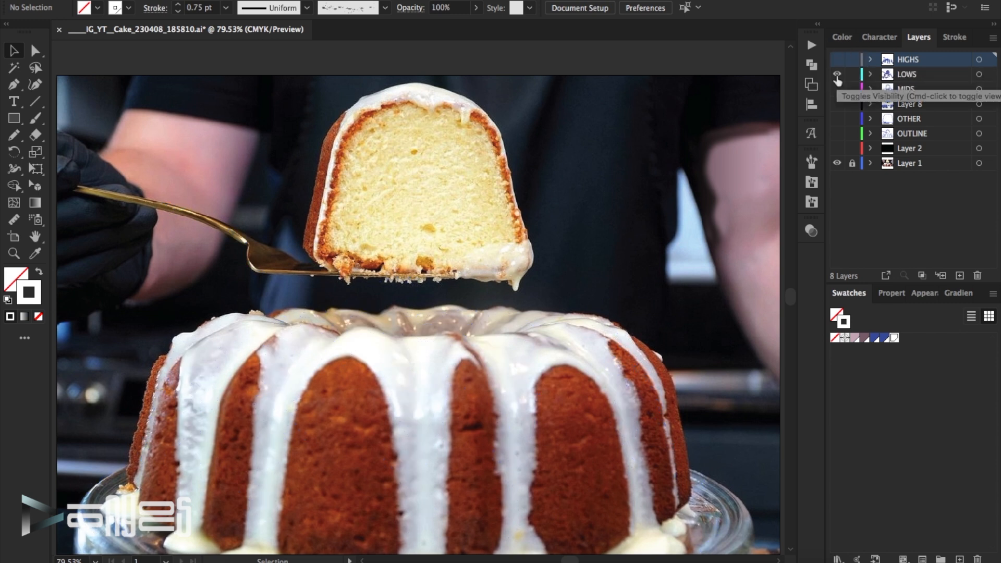
{"action": "left_click", "coordinate": [837, 74]}
{"action": "left_click", "coordinate": [917, 77]}
{"action": "left_click", "coordinate": [36, 254]}
{"action": "left_click", "coordinate": [246, 232]}
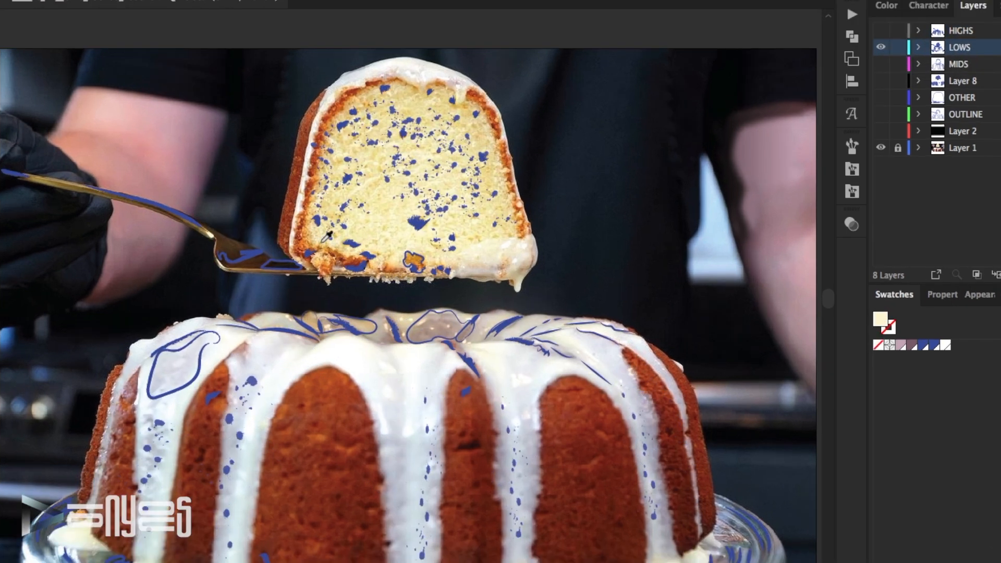
{"action": "left_click", "coordinate": [986, 313]}
{"action": "left_click", "coordinate": [927, 239]}
{"action": "left_click", "coordinate": [920, 355]}
- Show HIGHS again and apply the cream swatch to the stroke of the highlights on the cake server
{"action": "left_click", "coordinate": [881, 30]}
{"action": "left_click_drag", "start_coordinate": [119, 174], "coordinate": [276, 297]}
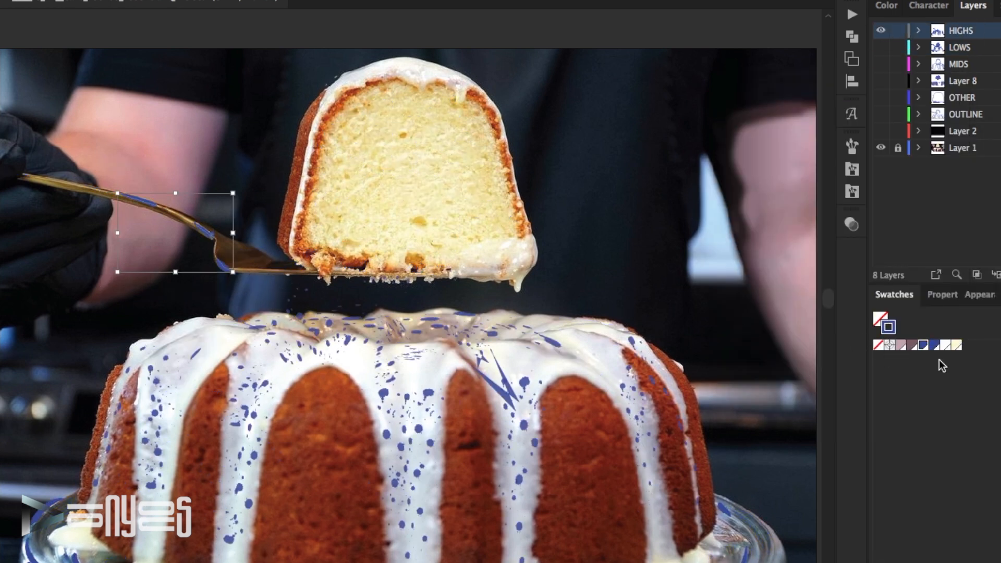
{"action": "left_click", "coordinate": [918, 346]}
{"action": "key", "text": "ctrl+shift+a"}
- Compare the HIGHS layer with the photo and darken the stroke colour of the highlight on the server's handle to tan
{"action": "left_click", "coordinate": [882, 31]}
{"action": "left_click", "coordinate": [882, 31]}
{"action": "double_click", "coordinate": [888, 327]}
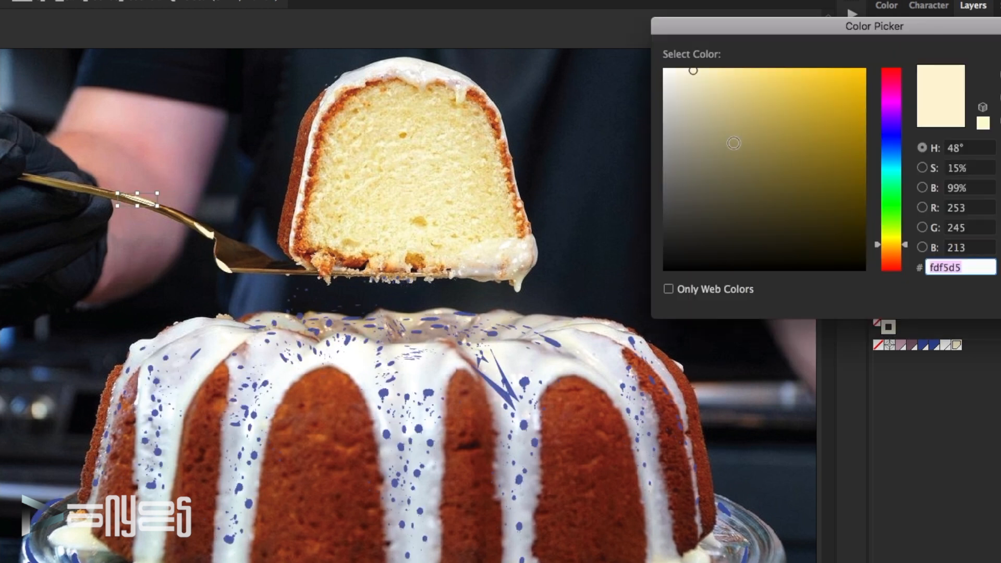
{"action": "left_click", "coordinate": [734, 118]}
{"action": "key", "text": "Return"}
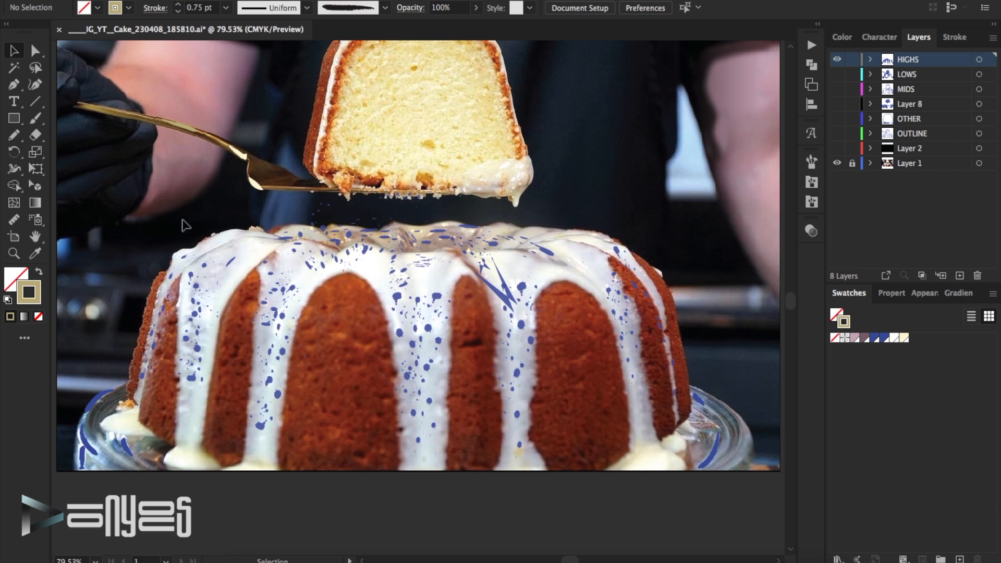
- Recolour the highlight dots running down the bundt cake's icing drips white and compare the HIGHS layer with the photo
{"action": "left_click", "coordinate": [668, 387]}
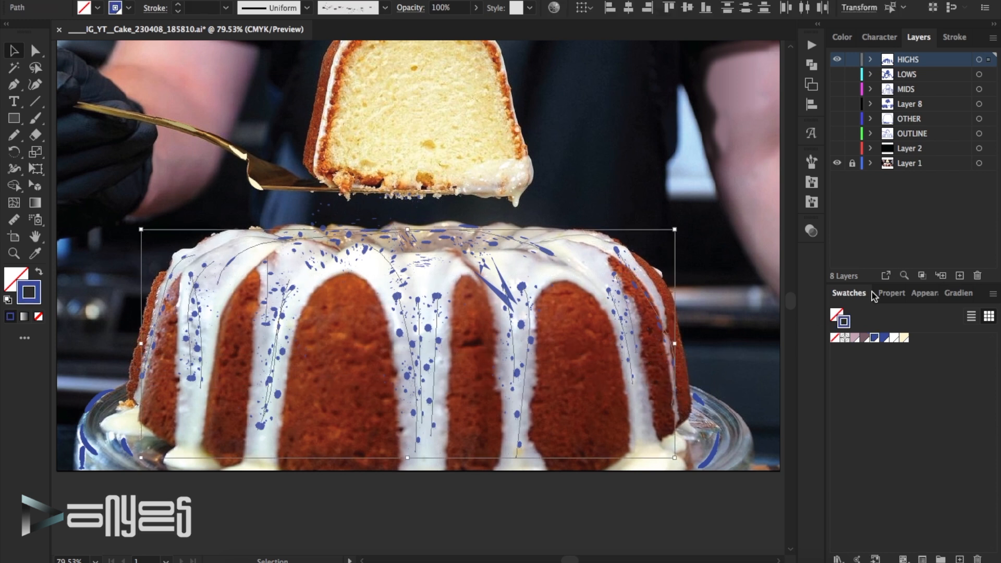
{"action": "left_click", "coordinate": [895, 338]}
{"action": "left_click", "coordinate": [712, 222]}
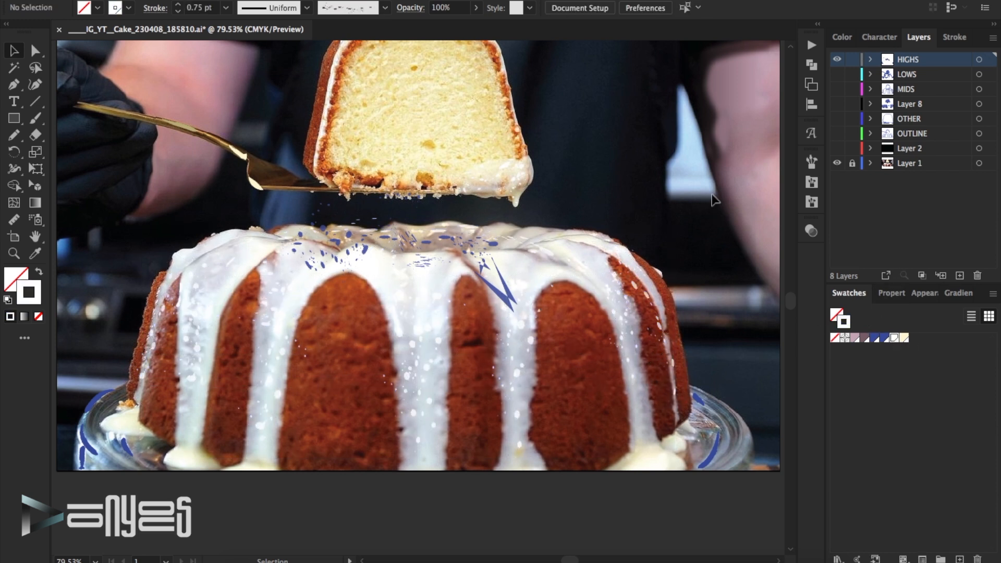
{"action": "left_click", "coordinate": [838, 60]}
{"action": "left_click", "coordinate": [839, 60]}
- Apply the cream swatch to the highlight strokes around the bundt cake's top rim and centre hole
{"action": "left_click", "coordinate": [509, 254]}
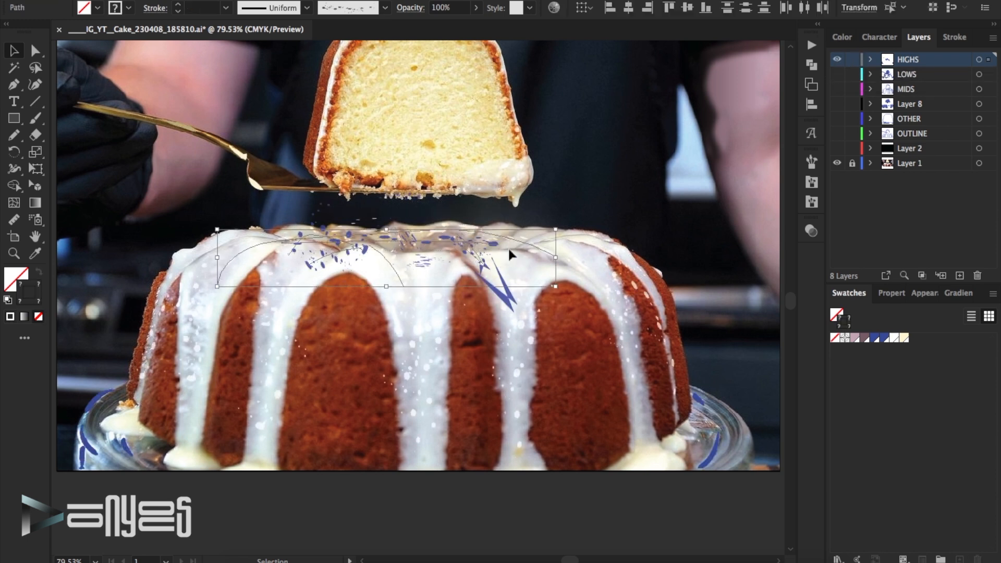
{"action": "left_click", "coordinate": [904, 338]}
{"action": "left_click", "coordinate": [617, 177]}
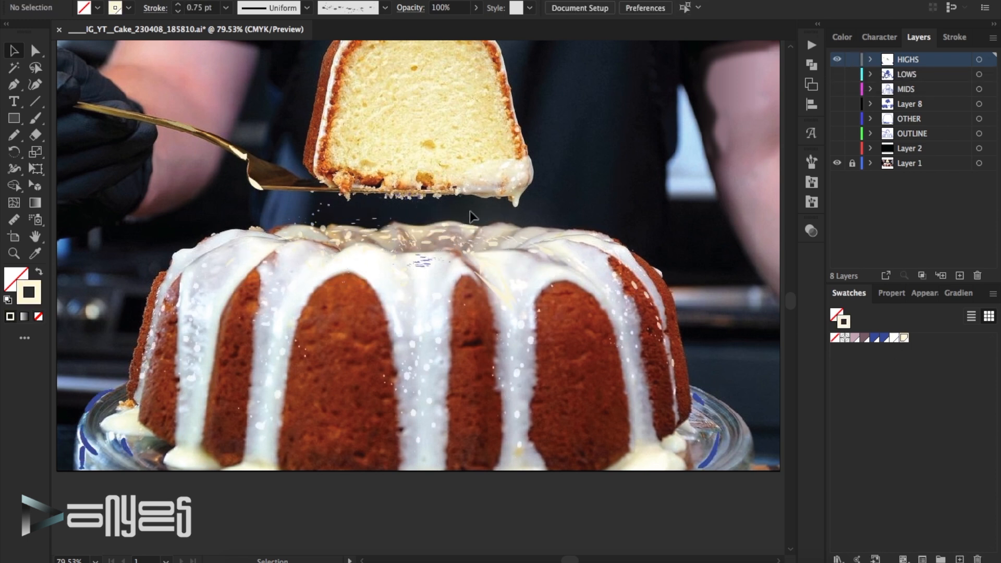
- Recolour the small cluster of highlight strokes on the icing just in front of the cake's centre hole white
{"action": "left_click", "coordinate": [423, 260]}
{"action": "left_click", "coordinate": [896, 338]}
{"action": "left_click", "coordinate": [547, 227]}
{"action": "left_click", "coordinate": [321, 217]}
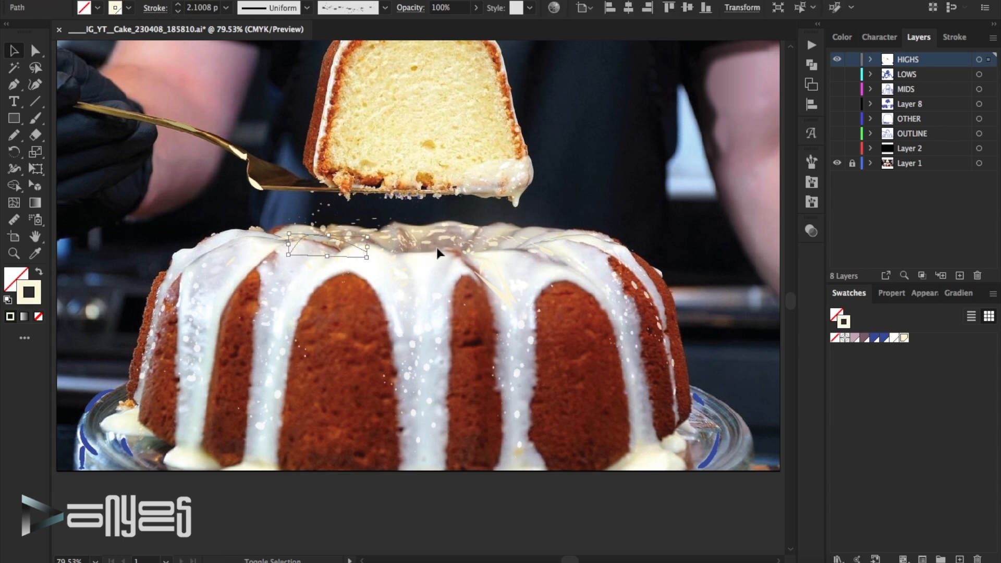
{"action": "left_click", "coordinate": [662, 159]}
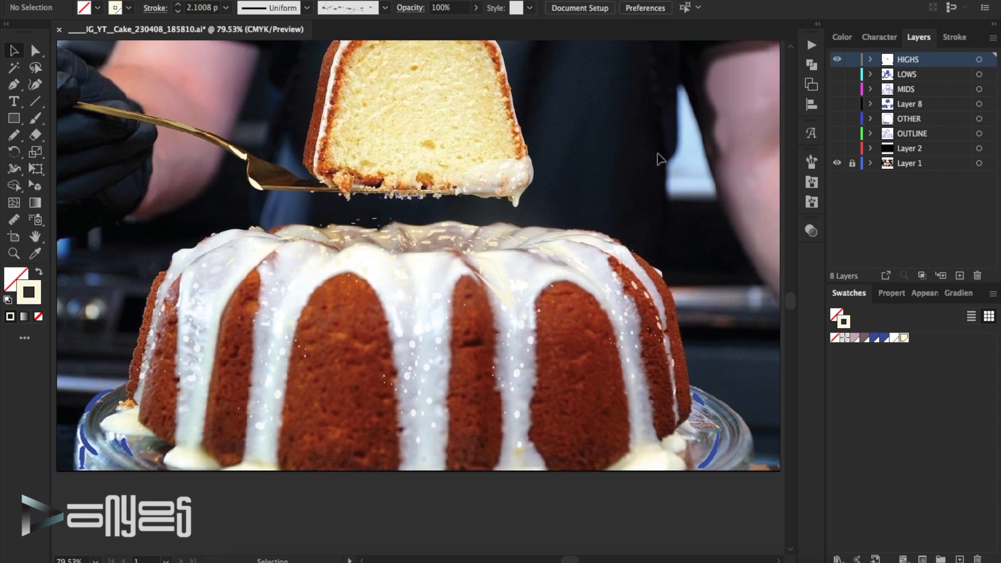
- Recolour the highlight strokes on the left end of the glass cake plate white
{"action": "scroll", "coordinate": [678, 216], "scroll_direction": "down", "scroll_amount": 3}
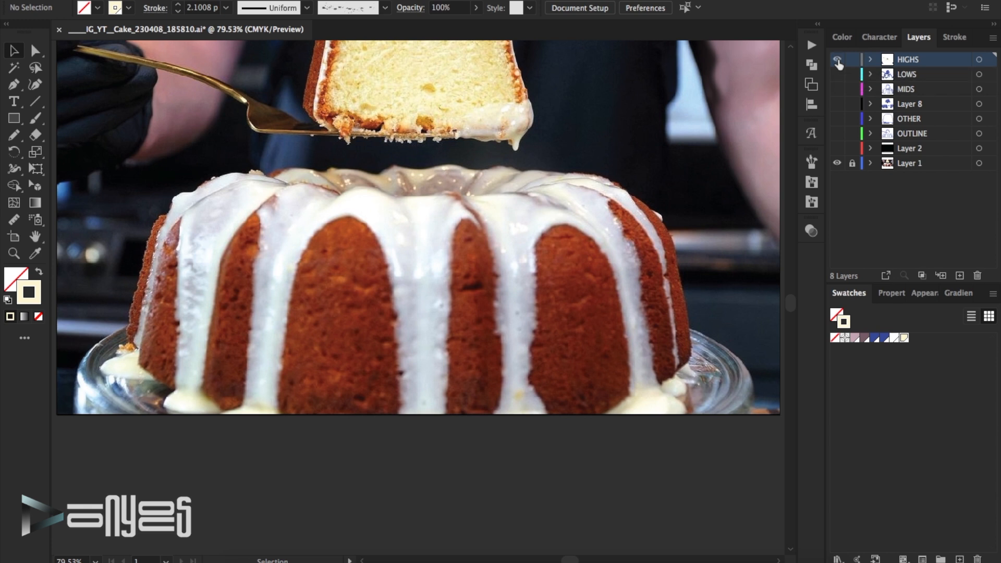
{"action": "left_click_drag", "start_coordinate": [68, 325], "coordinate": [125, 438]}
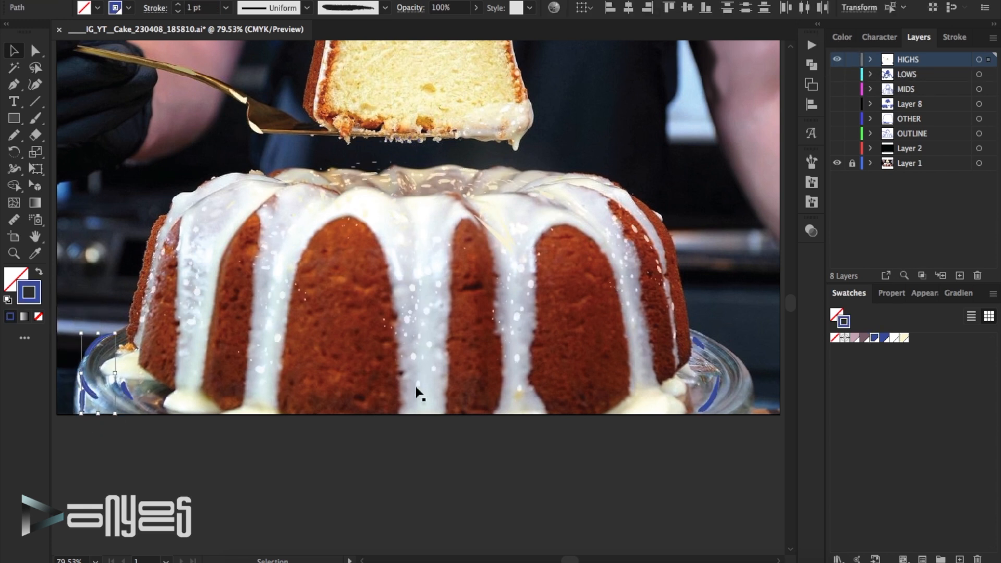
{"action": "left_click", "coordinate": [895, 338]}
{"action": "left_click", "coordinate": [167, 307]}
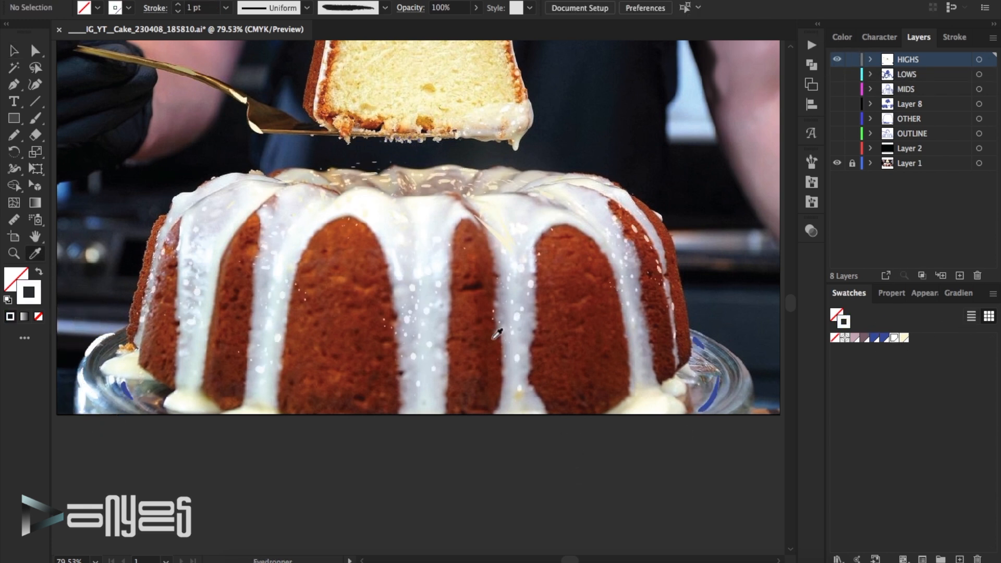
- Sample a blue-grey from the right end of the glass plate, lighten it in the Color Picker and save it as a new swatch
{"action": "left_click", "coordinate": [726, 388]}
{"action": "key", "text": "x"}
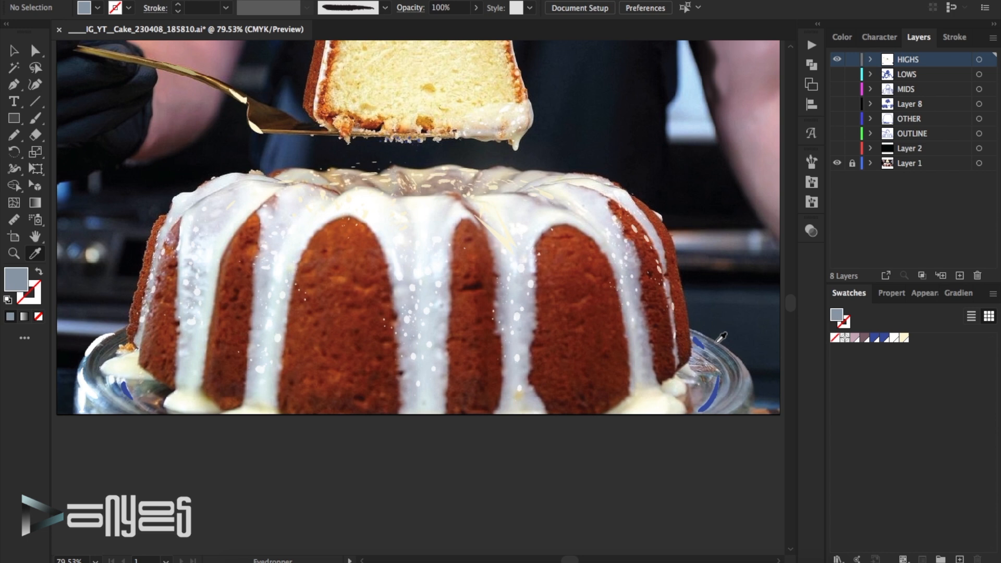
{"action": "double_click", "coordinate": [16, 281]}
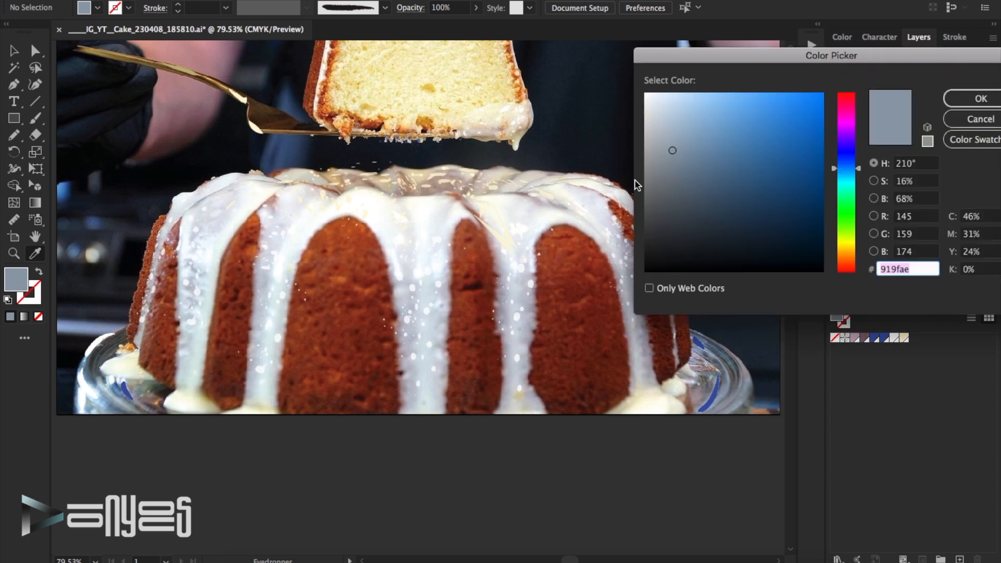
{"action": "left_click", "coordinate": [668, 124]}
{"action": "left_click", "coordinate": [958, 101]}
{"action": "left_click", "coordinate": [993, 294]}
{"action": "left_click", "coordinate": [928, 247]}
{"action": "left_click", "coordinate": [887, 343]}
- Apply the light blue-grey swatch to the highlight strokes on the right end of the glass plate
{"action": "key", "text": "v"}
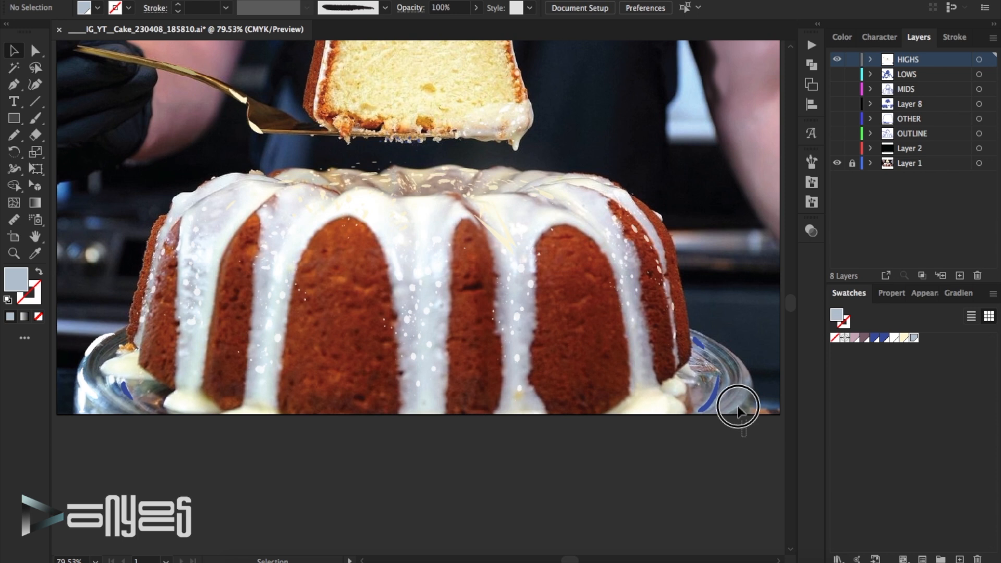
{"action": "left_click_drag", "start_coordinate": [738, 405], "coordinate": [698, 316]}
{"action": "key", "text": "x"}
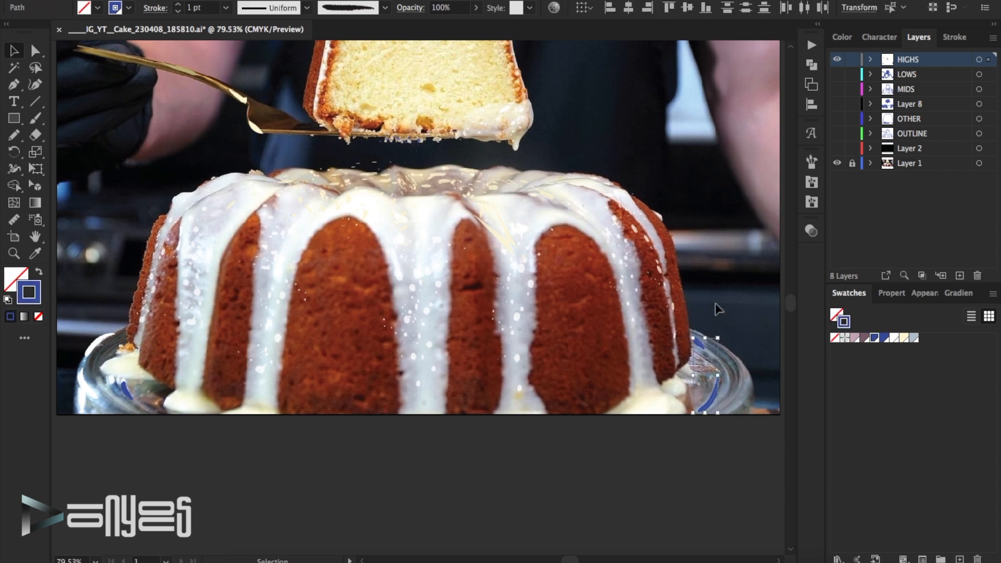
{"action": "left_click", "coordinate": [914, 339]}
{"action": "left_click", "coordinate": [737, 262]}
- Darken the stroke colour of the right-hand plate highlights with the Color Picker
{"action": "left_click_drag", "start_coordinate": [751, 413], "coordinate": [699, 309]}
{"action": "double_click", "coordinate": [35, 300]}
{"action": "left_click", "coordinate": [668, 145]}
{"action": "left_click", "coordinate": [971, 96]}
{"action": "left_click", "coordinate": [758, 181]}
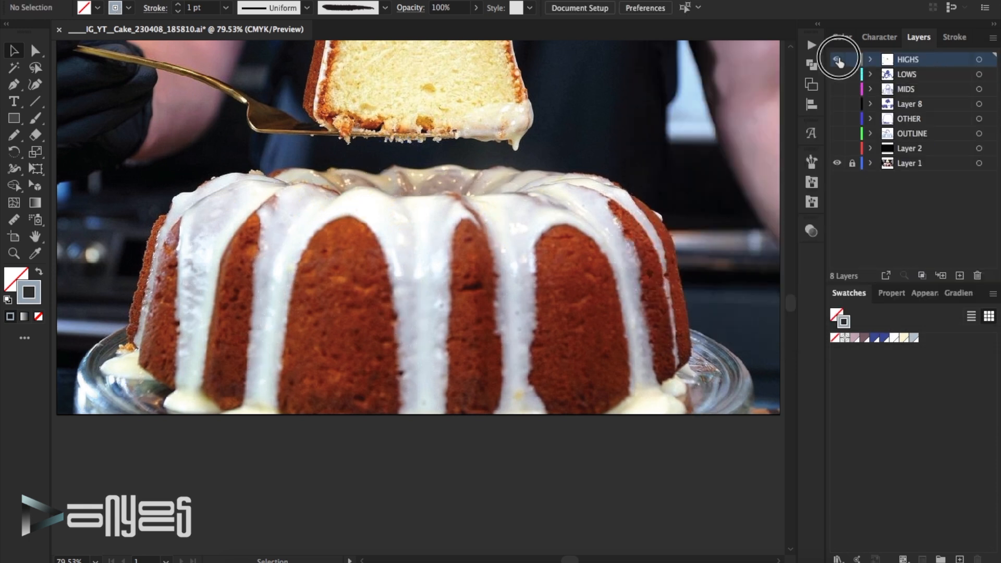
- Adjust the stroke of the inner highlight on the plate's right end to a slightly lighter blue-grey
{"action": "left_click", "coordinate": [708, 392]}
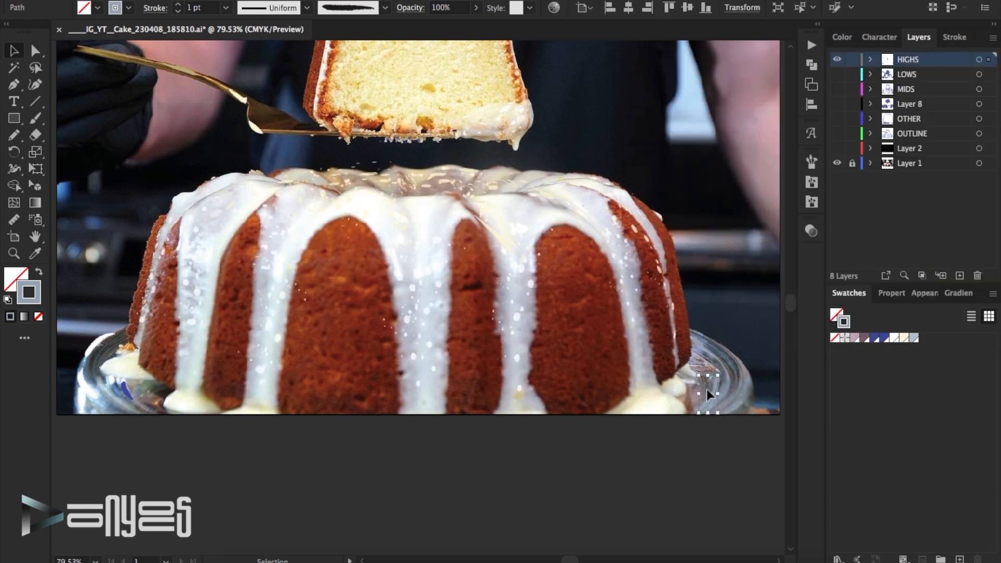
{"action": "double_click", "coordinate": [35, 295]}
{"action": "left_click", "coordinate": [668, 131]}
{"action": "left_click", "coordinate": [971, 96]}
{"action": "left_click", "coordinate": [733, 164]}
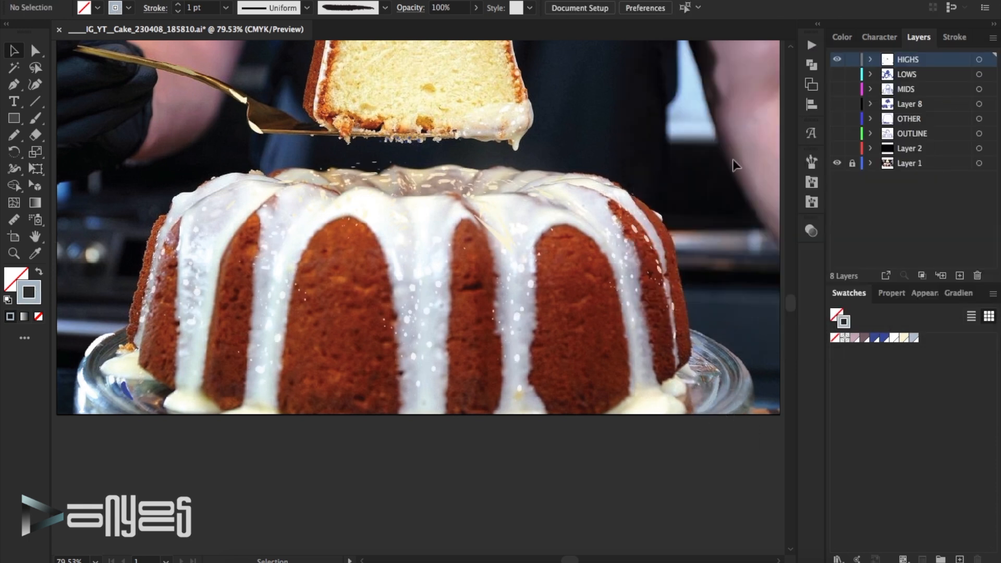
- Save the document, hide the HIGHS layer, and show and activate the LOWS layer
{"action": "scroll", "coordinate": [733, 159], "scroll_direction": "up", "scroll_amount": 5}
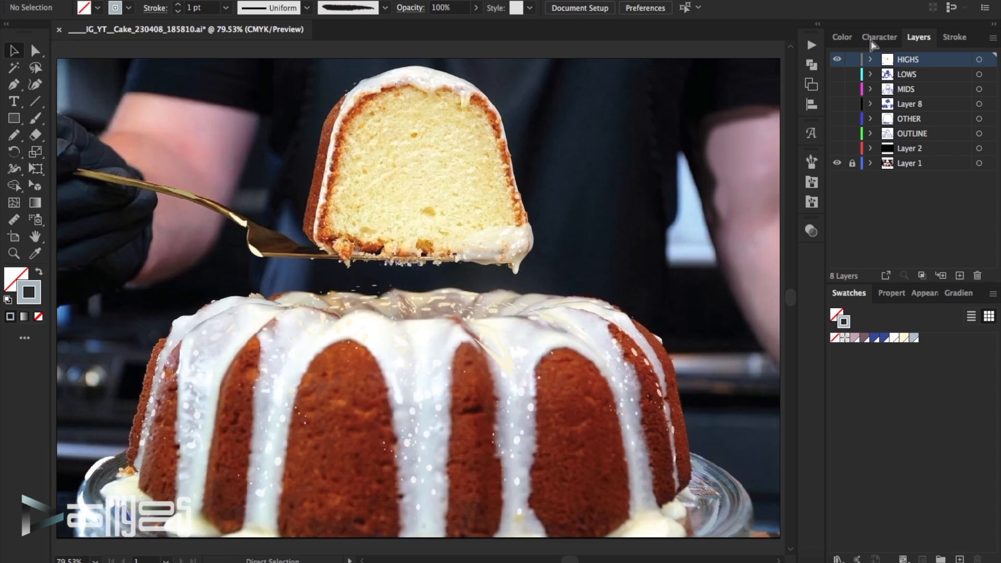
{"action": "key", "text": "super+s"}
{"action": "left_click", "coordinate": [838, 59]}
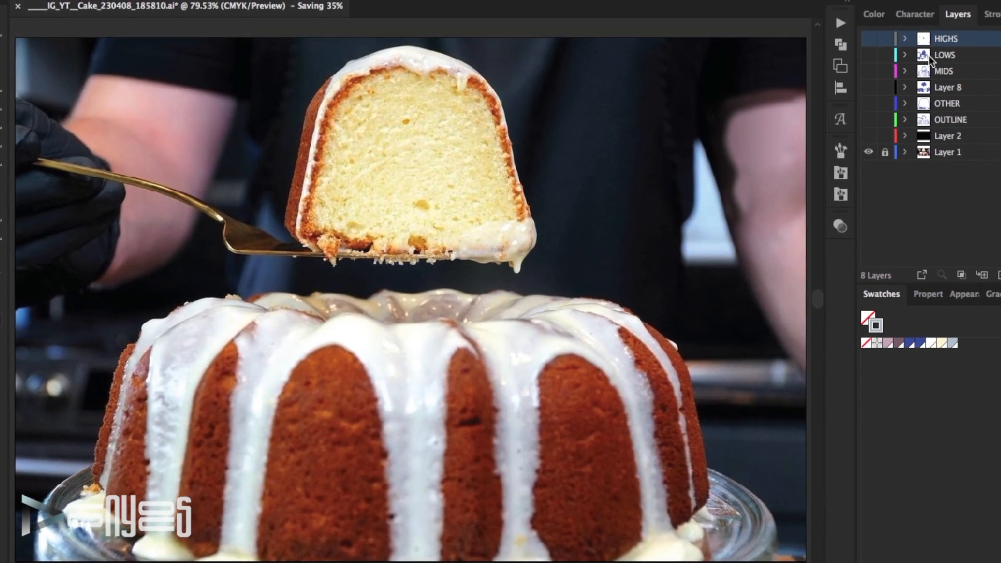
{"action": "left_click", "coordinate": [925, 55]}
{"action": "left_click", "coordinate": [868, 56]}
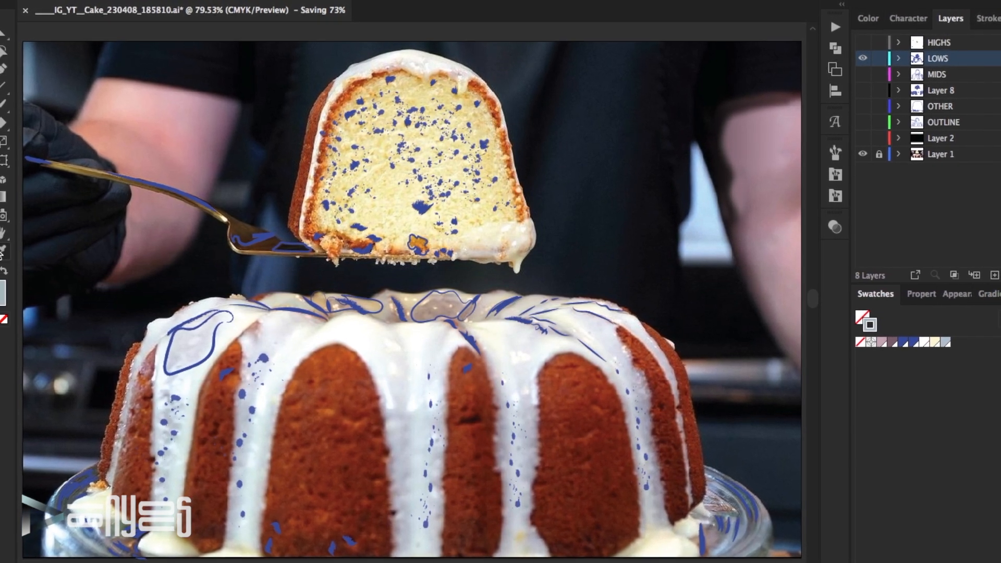
- Sample the pale crumb colour, save it as swatch C=8 M=12 Y=44 K=0, and apply it to the slice's splatter stroke
{"action": "left_click", "coordinate": [355, 136]}
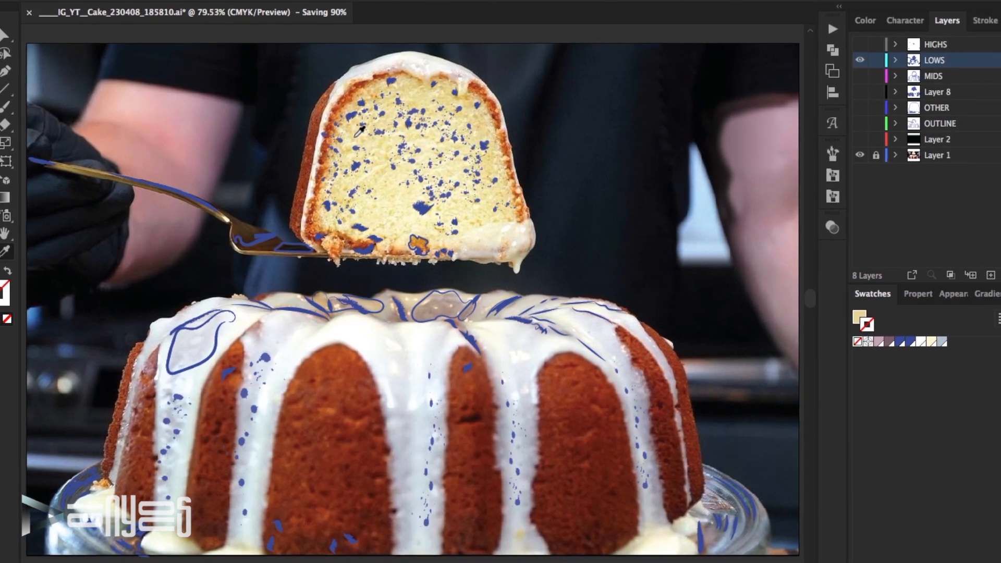
{"action": "left_click", "coordinate": [999, 293]}
{"action": "left_click", "coordinate": [895, 240]}
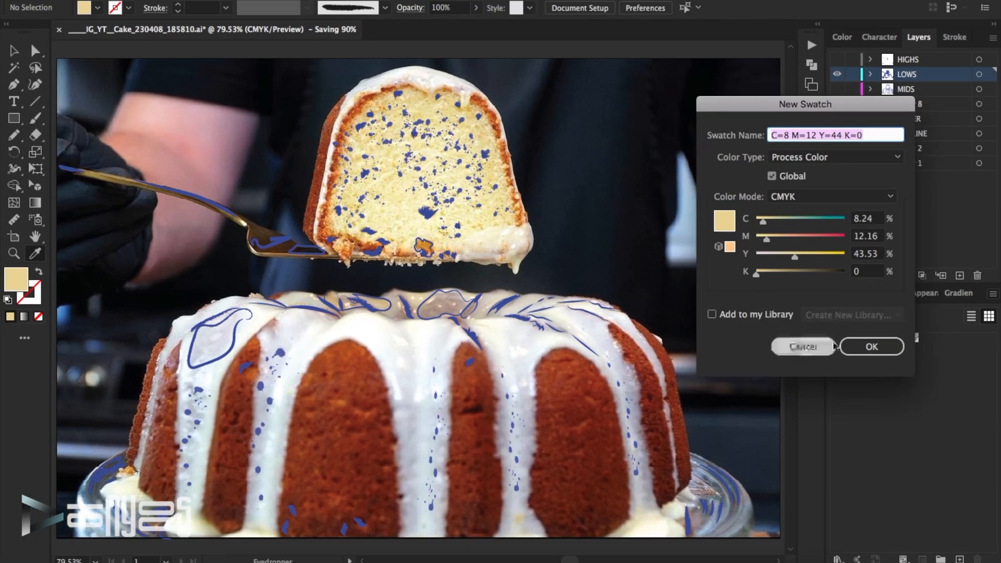
{"action": "left_click", "coordinate": [833, 347]}
{"action": "left_click", "coordinate": [450, 145]}
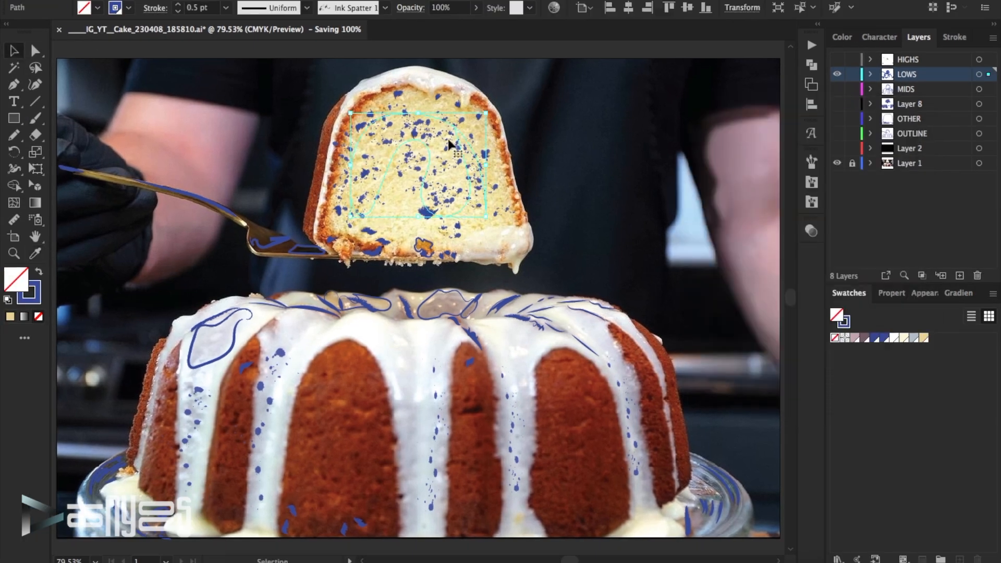
{"action": "left_click", "coordinate": [924, 337]}
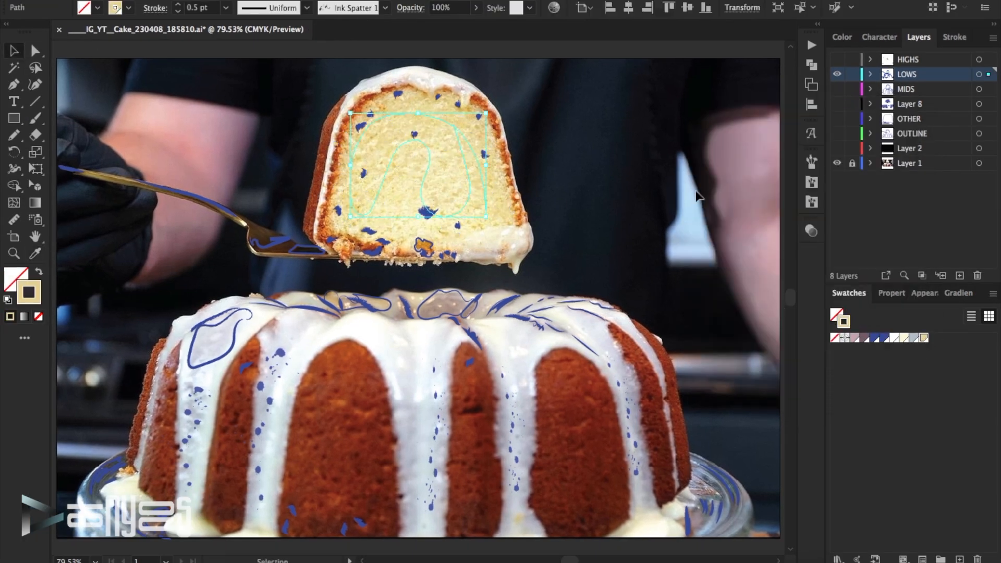
- Hide LOWS, show MIDS, and save the golden yellow of the slice's large lower crumb hole as a new swatch
{"action": "left_click", "coordinate": [541, 164]}
{"action": "key", "text": "z"}
{"action": "left_click_drag", "start_coordinate": [527, 271], "coordinate": [240, 105]}
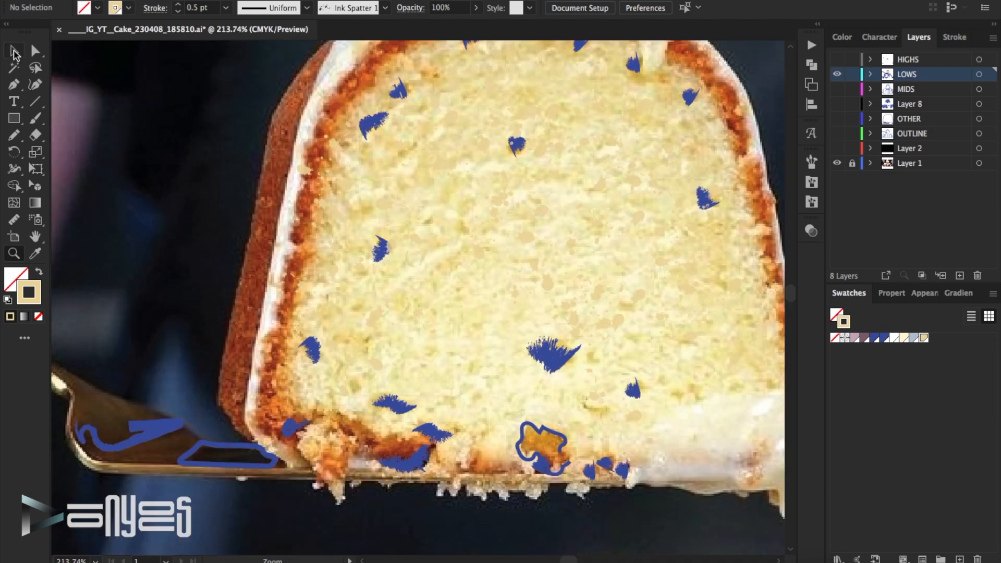
{"action": "left_click", "coordinate": [837, 74]}
{"action": "left_click", "coordinate": [837, 89]}
{"action": "key", "text": "i"}
{"action": "left_click", "coordinate": [560, 351]}
{"action": "left_click", "coordinate": [993, 294]}
{"action": "left_click", "coordinate": [907, 247]}
{"action": "left_click", "coordinate": [871, 346]}
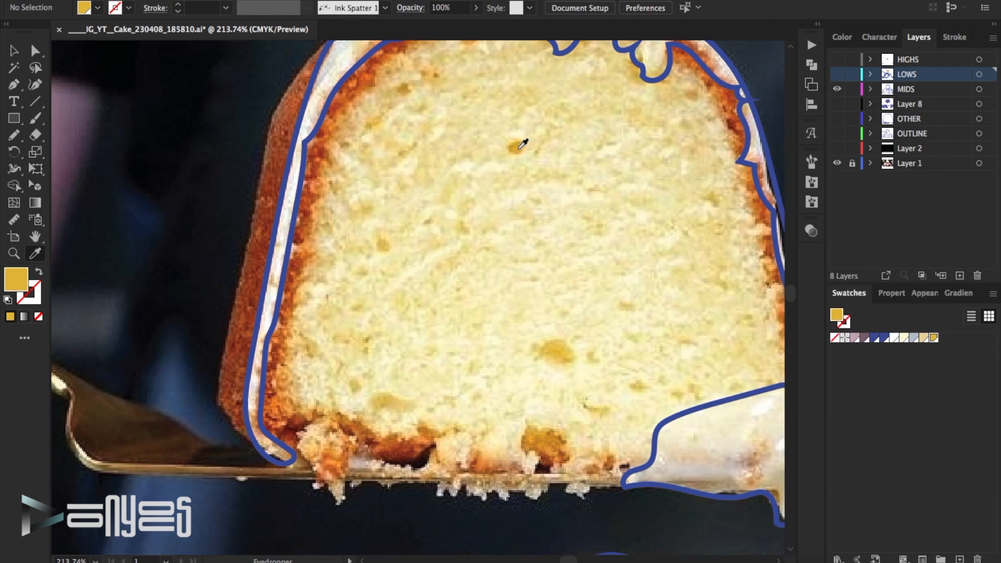
- Save the upper crumb hole's ochre as swatch C=18 M=33 Y=100 K=0, then hide MIDS and show LOWS
{"action": "left_click", "coordinate": [519, 148]}
{"action": "left_click", "coordinate": [993, 294]}
{"action": "left_click", "coordinate": [928, 246]}
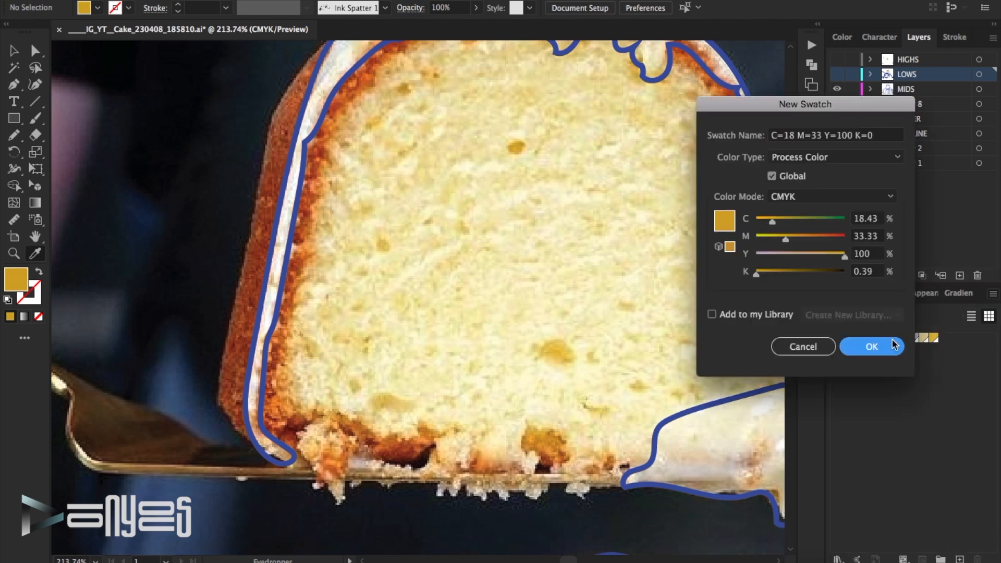
{"action": "left_click", "coordinate": [869, 347]}
{"action": "key", "text": "v"}
{"action": "left_click", "coordinate": [837, 88]}
{"action": "left_click", "coordinate": [837, 74]}
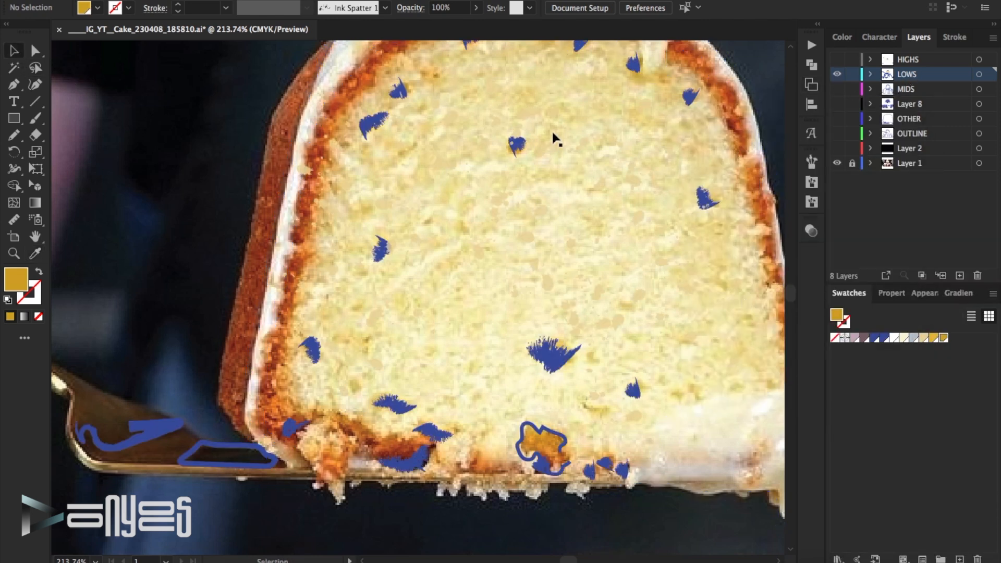
- Apply the ochre swatch to the slice's upper middle spot and the golden yellow swatch to the large lower spot
{"action": "left_click", "coordinate": [511, 156]}
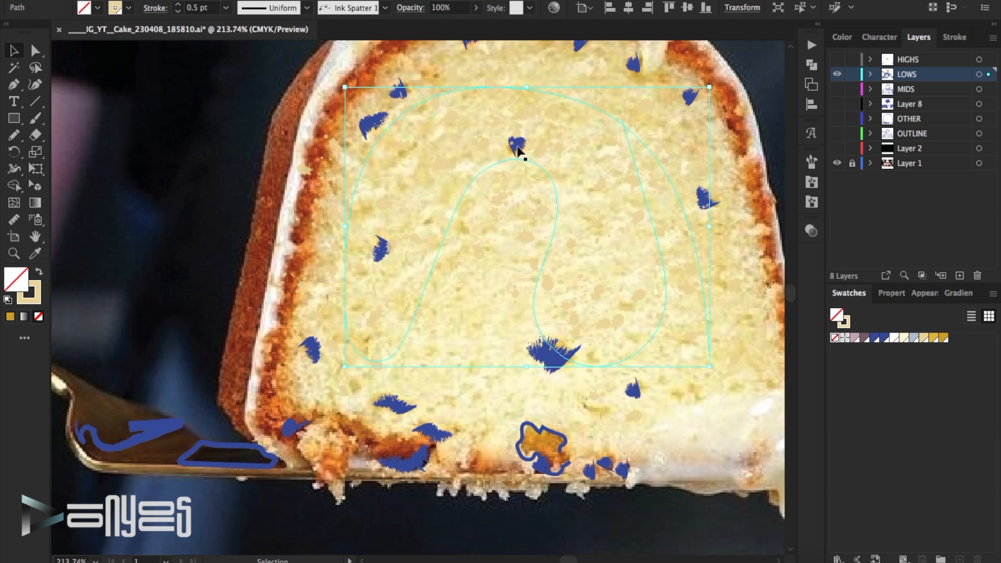
{"action": "left_click", "coordinate": [518, 147]}
{"action": "key", "text": "x"}
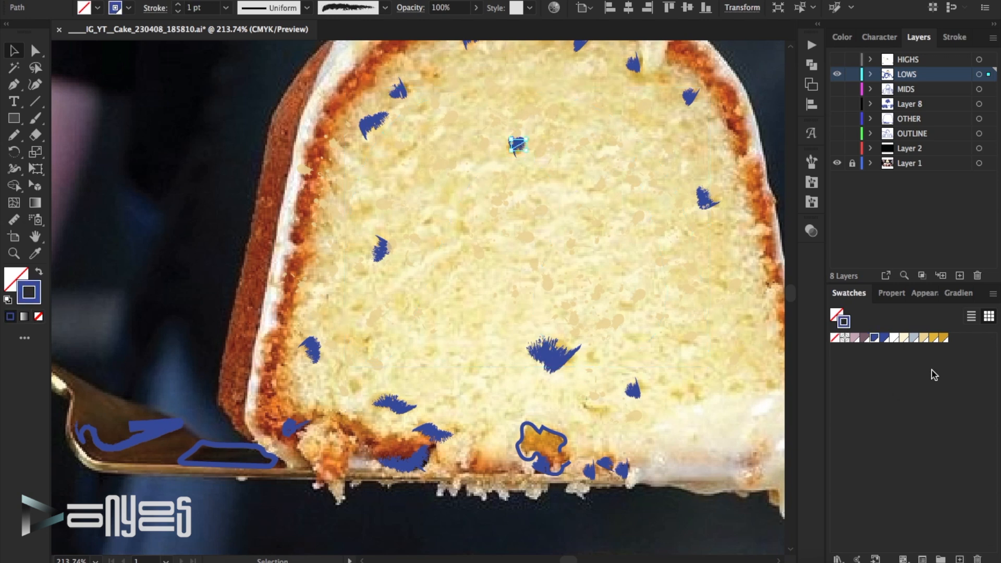
{"action": "left_click", "coordinate": [943, 339]}
{"action": "left_click", "coordinate": [562, 363]}
{"action": "left_click", "coordinate": [943, 339]}
- Replace the blue outline of the patch on the slice's bottom crust with an orange fill sampled from the photo
{"action": "left_click", "coordinate": [564, 446]}
{"action": "left_click", "coordinate": [564, 446]}
{"action": "left_click", "coordinate": [37, 252]}
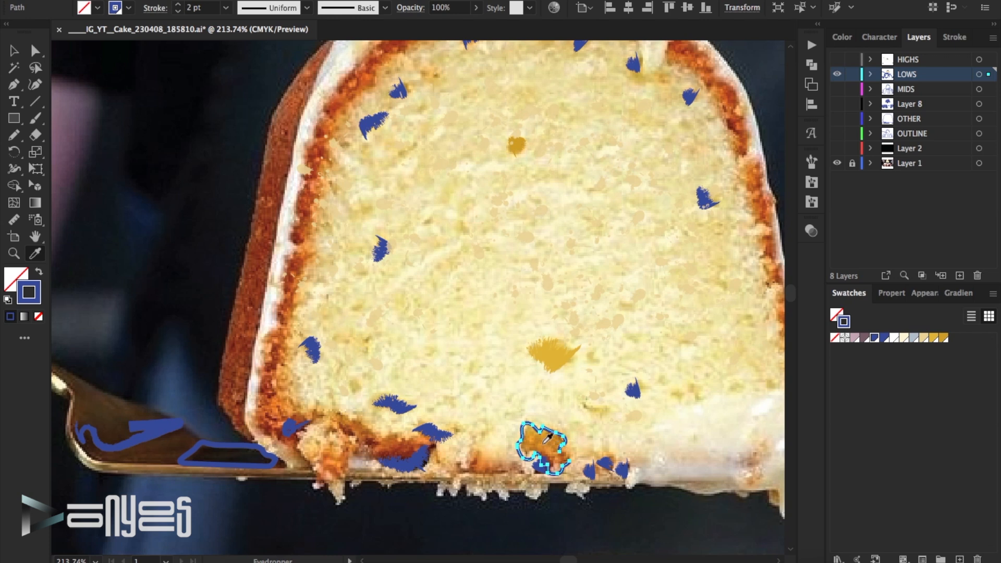
{"action": "left_click", "coordinate": [552, 442]}
{"action": "left_click", "coordinate": [23, 54]}
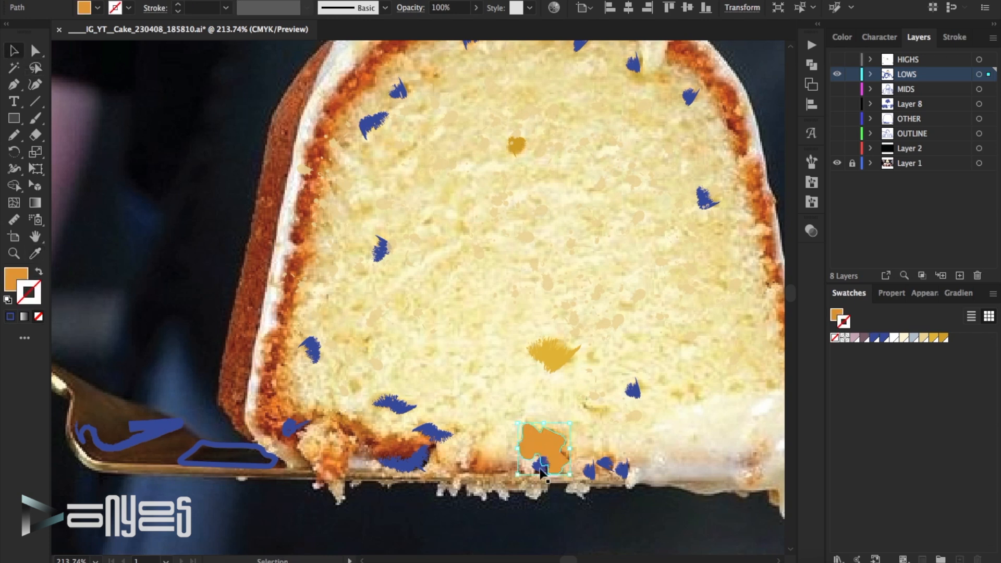
- Recolour the small stroke under the orange patch with the ochre swatch, darkened to brown in the Color Picker
{"action": "left_click", "coordinate": [543, 465]}
{"action": "left_click", "coordinate": [942, 340]}
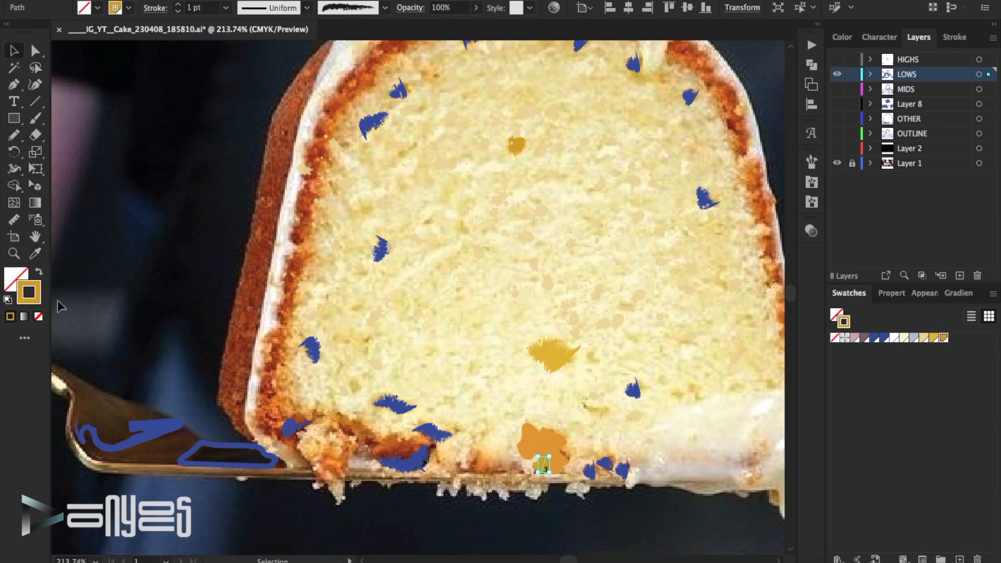
{"action": "double_click", "coordinate": [38, 298]}
{"action": "left_click", "coordinate": [796, 156]}
{"action": "left_click", "coordinate": [977, 100]}
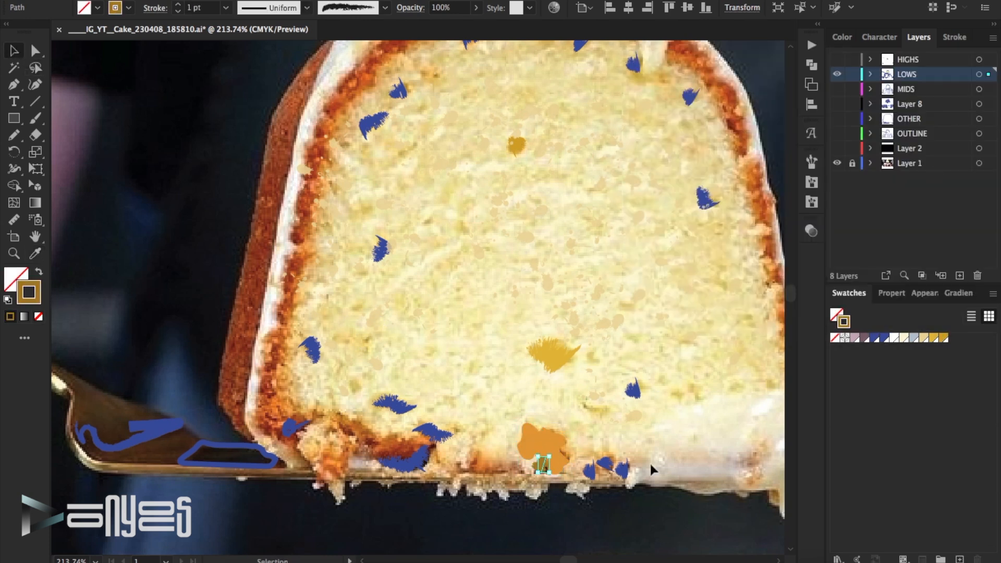
- Save the darkened brown as a new swatch and compare the LOWS layer with the photo
{"action": "left_click", "coordinate": [993, 294]}
{"action": "left_click", "coordinate": [881, 245]}
{"action": "left_click", "coordinate": [875, 346]}
{"action": "left_click", "coordinate": [837, 74]}
{"action": "left_click", "coordinate": [837, 74]}
- Apply the ochre swatch to the blue spots along the upper left part of the slice's crumb
{"action": "left_click", "coordinate": [380, 251]}
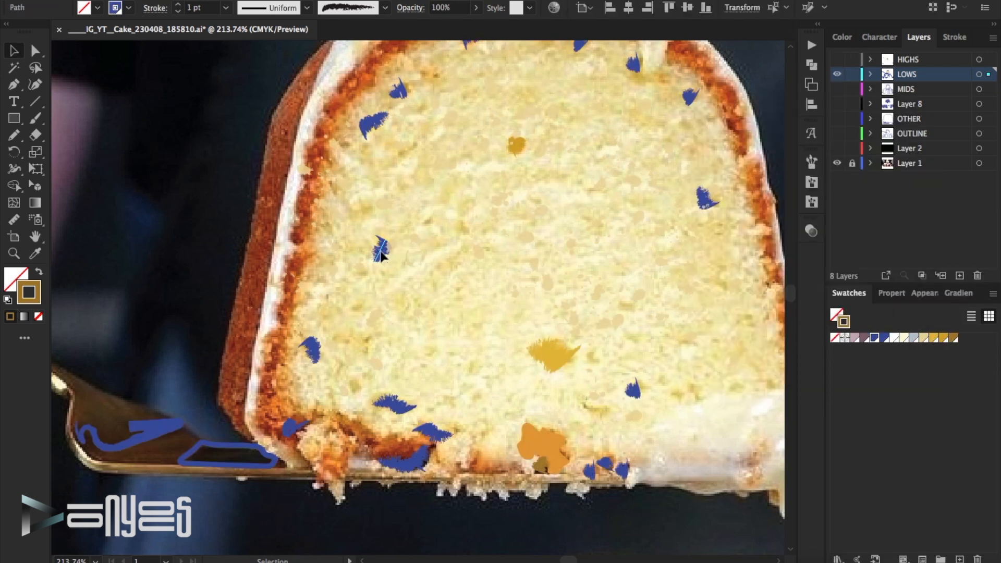
{"action": "left_click", "coordinate": [372, 124], "text": "shift"}
{"action": "left_click", "coordinate": [943, 338]}
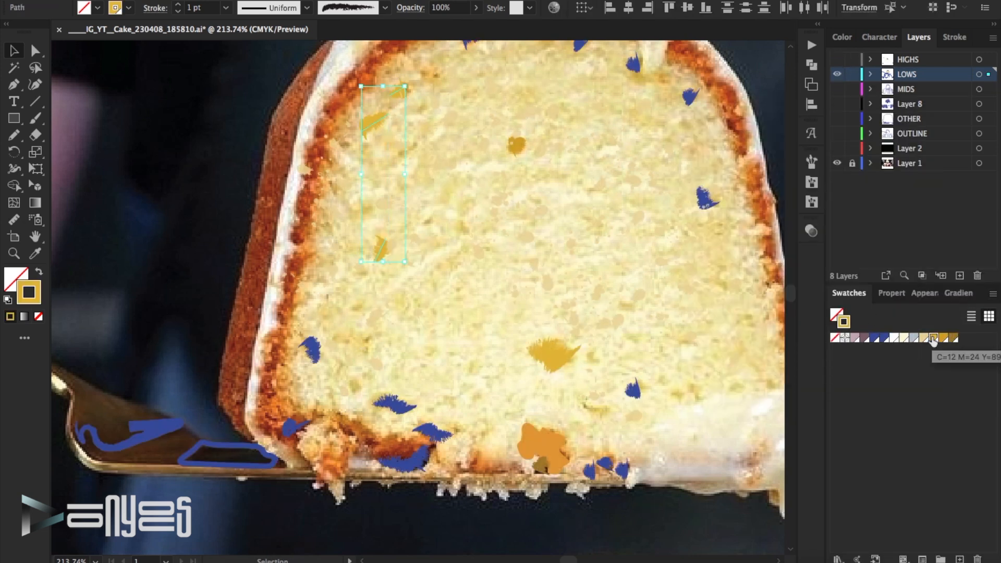
{"action": "left_click", "coordinate": [943, 337]}
{"action": "left_click", "coordinate": [320, 357]}
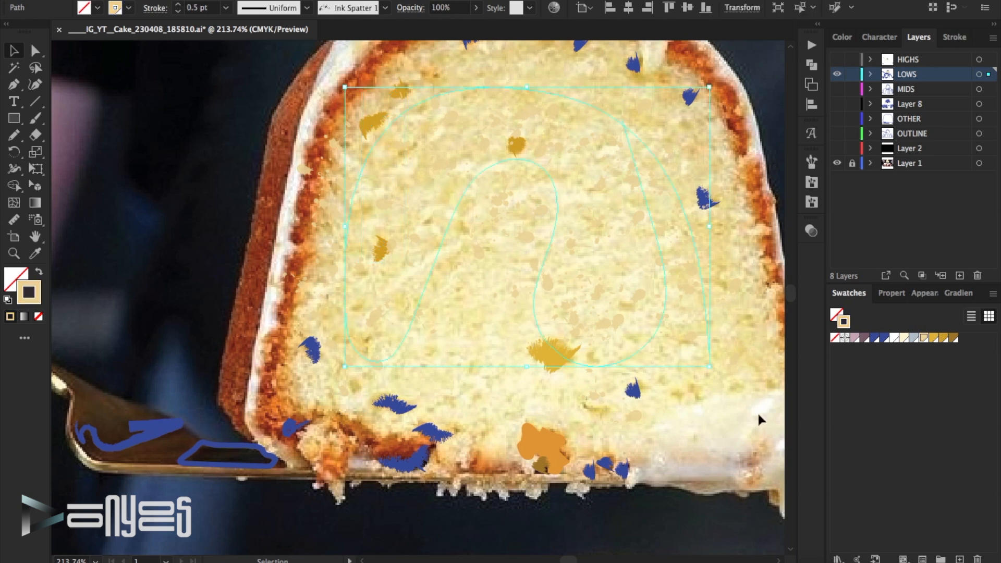
{"action": "left_click", "coordinate": [934, 339]}
{"action": "key", "text": "super+z"}
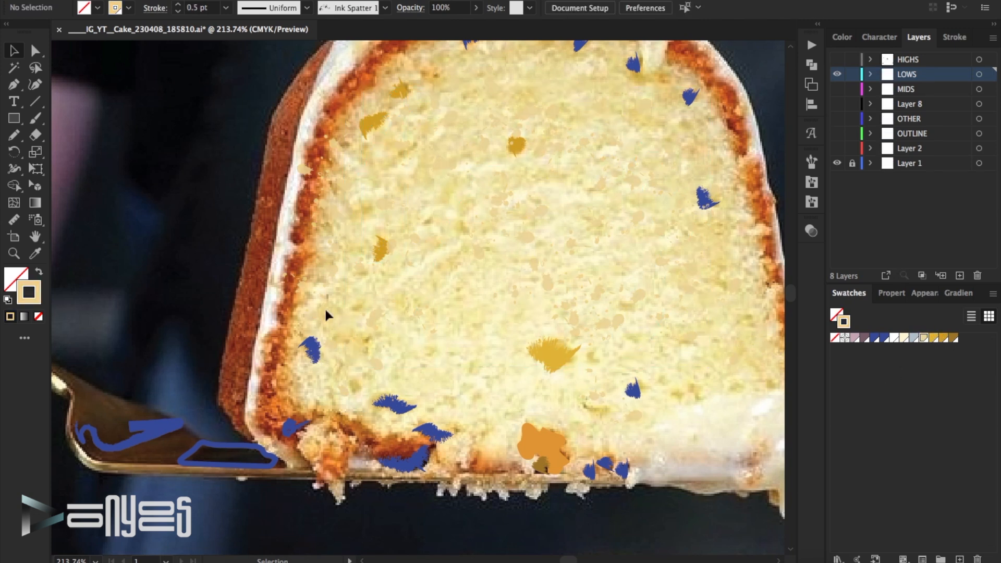
- Apply the ochre swatch to the two blue spots in the lower left of the slice's crumb
{"action": "left_click", "coordinate": [311, 349]}
{"action": "left_click", "coordinate": [944, 338]}
{"action": "left_click", "coordinate": [398, 408]}
- Check the slice's top edge against the photo and recolour its three blue spots with the ochre swatch
{"action": "scroll", "coordinate": [687, 294], "scroll_direction": "up", "scroll_amount": 5}
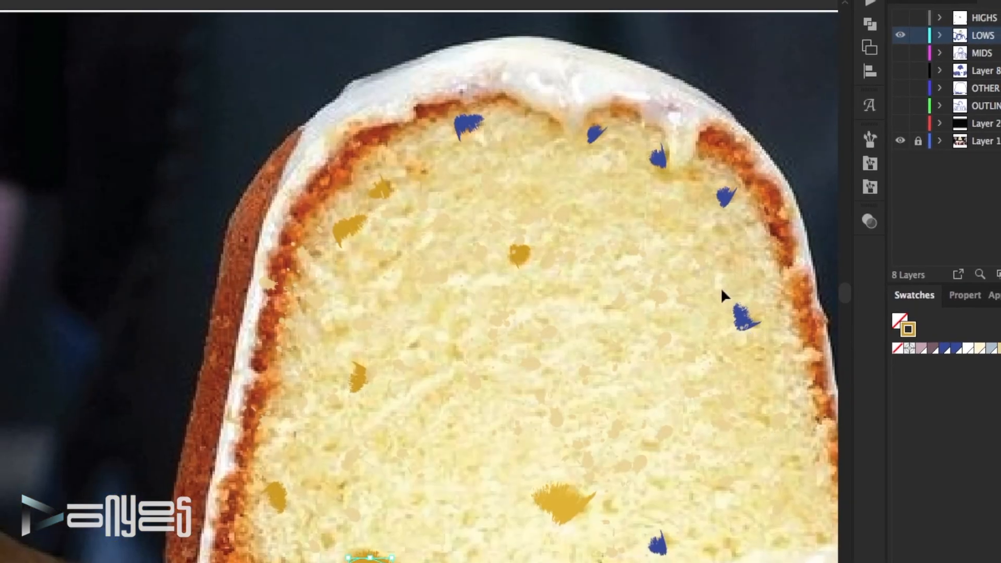
{"action": "left_click", "coordinate": [901, 36]}
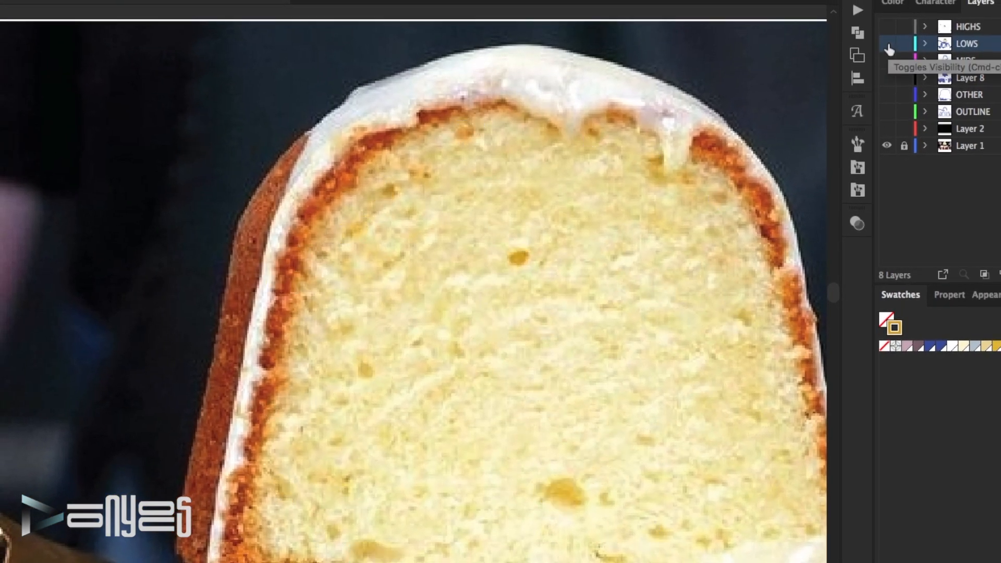
{"action": "left_click", "coordinate": [888, 46]}
{"action": "left_click_drag", "start_coordinate": [757, 119], "coordinate": [475, 186]}
{"action": "left_click", "coordinate": [995, 345]}
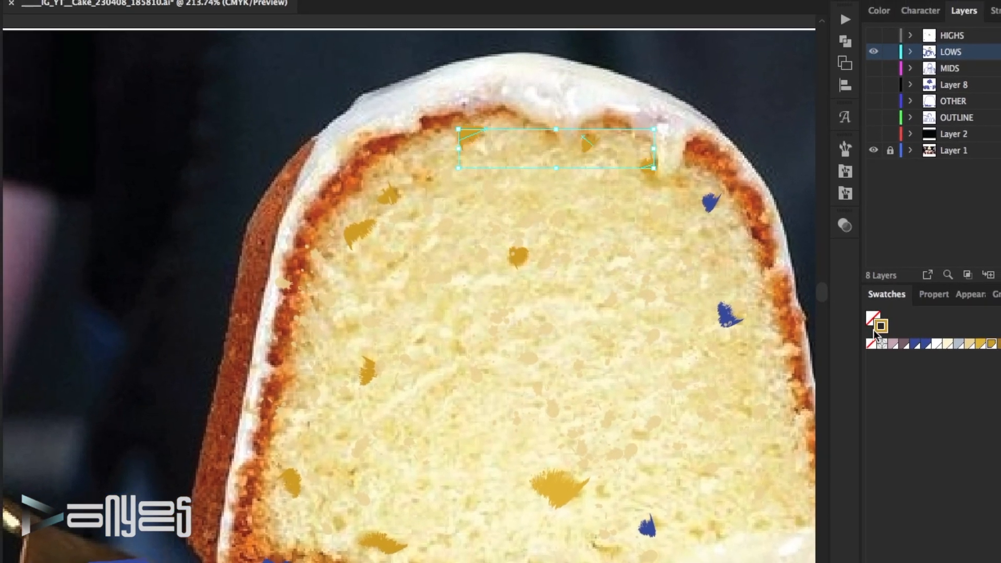
- Select only the two blue spots near the slice's right crust and apply the ochre swatch to them
{"action": "left_click_drag", "start_coordinate": [784, 168], "coordinate": [701, 339]}
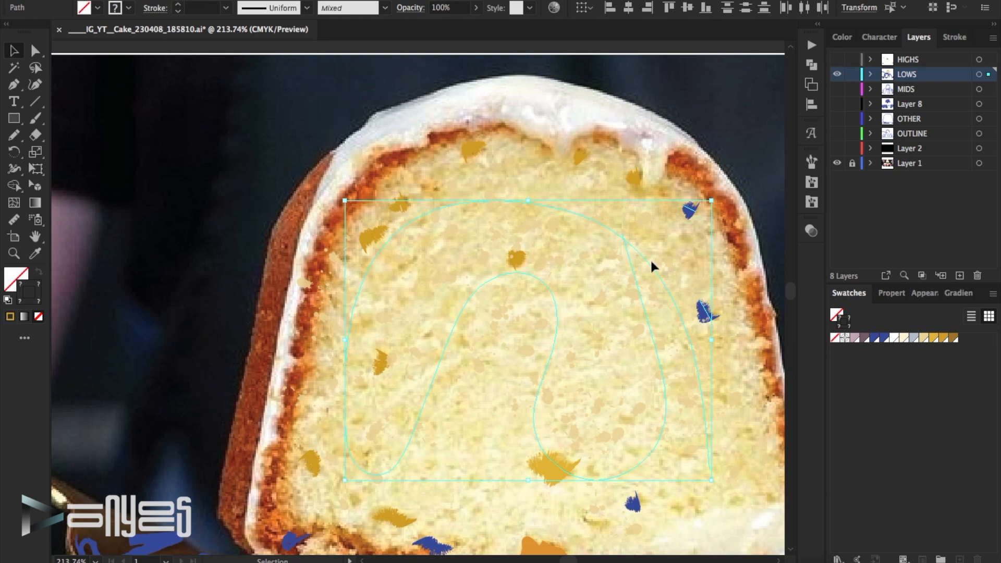
{"action": "left_click", "coordinate": [653, 264], "text": "shift"}
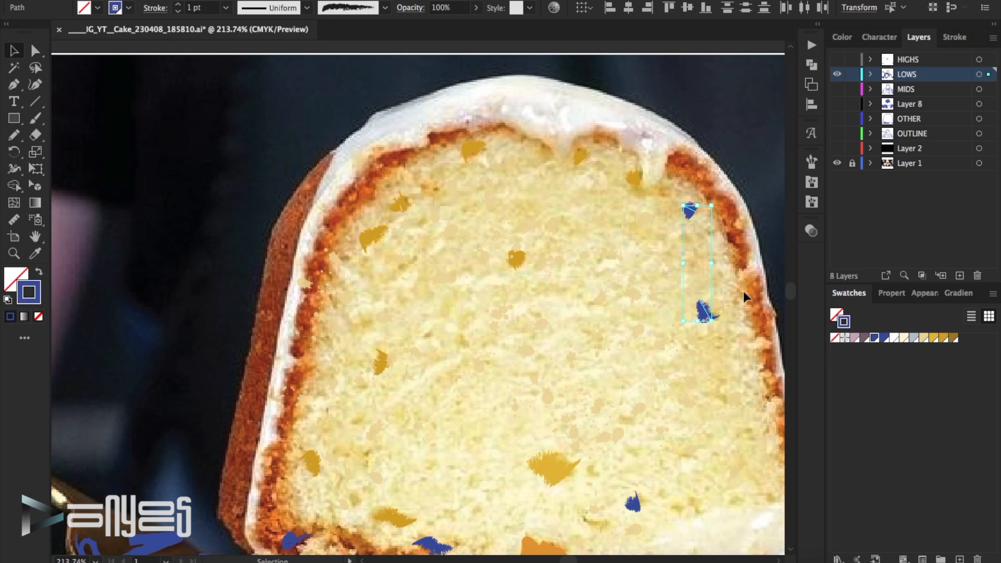
{"action": "left_click", "coordinate": [945, 338]}
- Compare the LOWS layer with the photo and recolour the blue spot in the slice's lower right crumb ochre
{"action": "scroll", "coordinate": [656, 309], "scroll_direction": "down", "scroll_amount": 5}
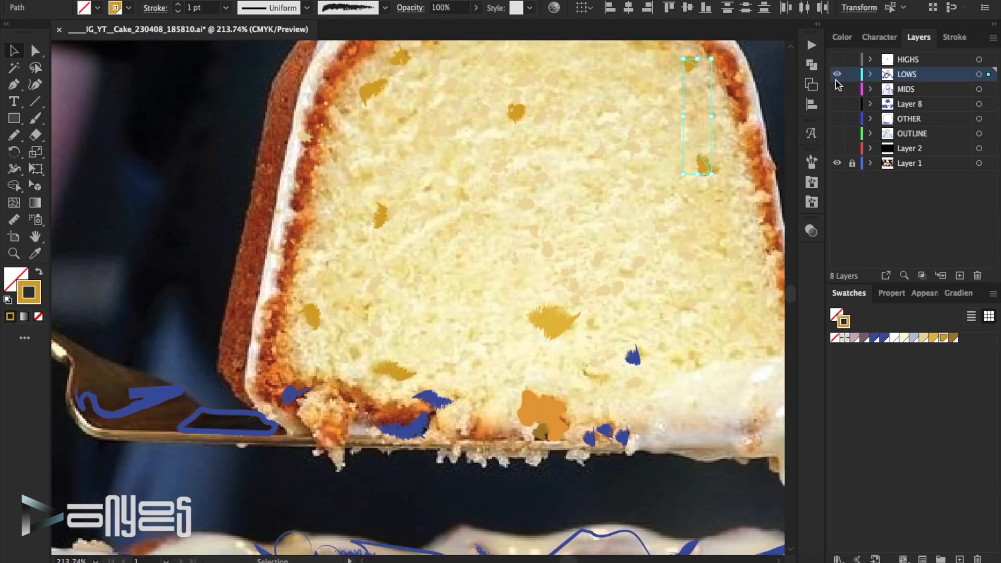
{"action": "left_click", "coordinate": [837, 76]}
{"action": "left_click", "coordinate": [837, 75]}
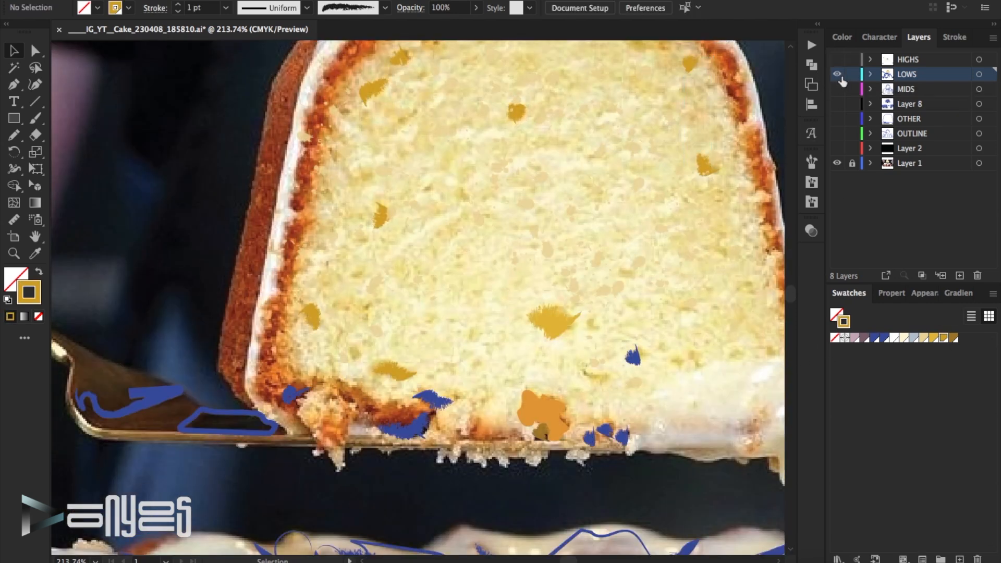
{"action": "left_click", "coordinate": [838, 75]}
{"action": "left_click", "coordinate": [837, 75]}
{"action": "left_click", "coordinate": [633, 356]}
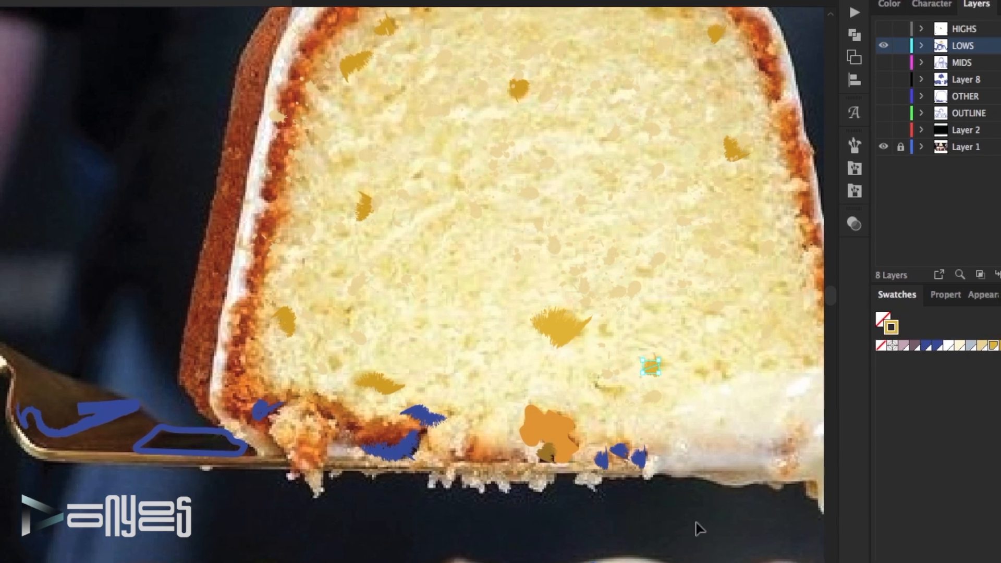
{"action": "left_click", "coordinate": [697, 524]}
- Sample the dark red-brown of the slice's crust and save it as swatch C=30 M=91 Y=100 K=37
{"action": "key", "text": "i"}
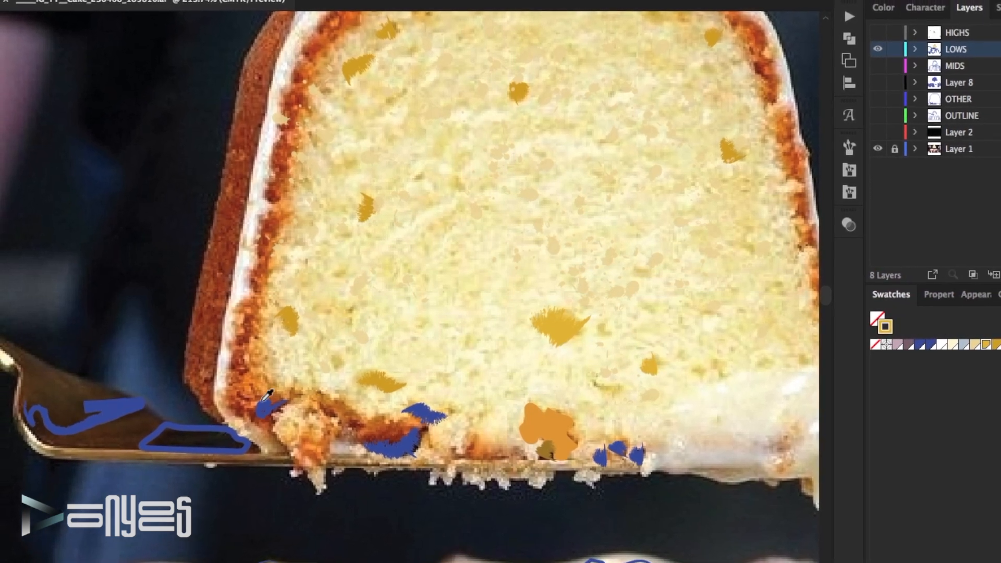
{"action": "left_click", "coordinate": [240, 407]}
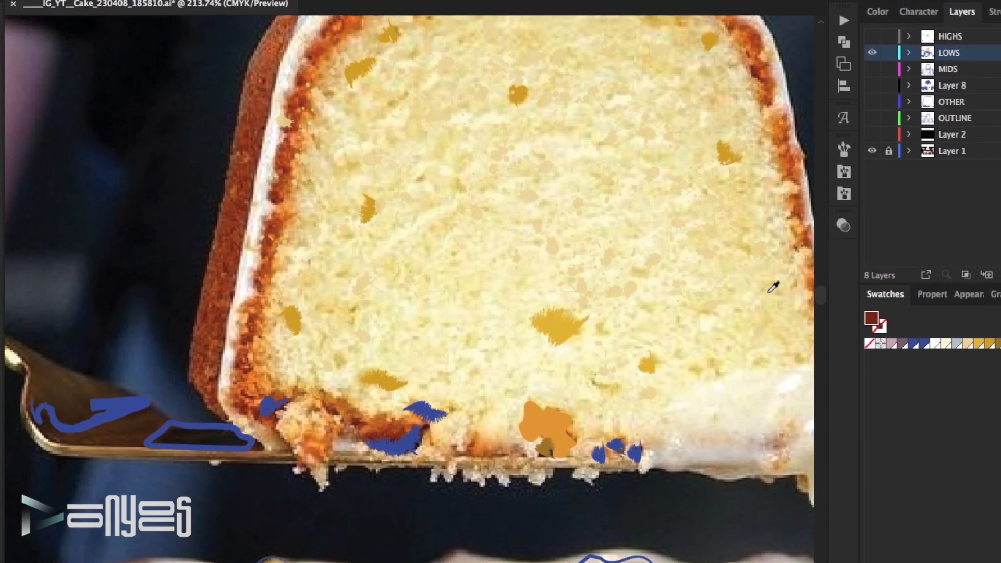
{"action": "left_click", "coordinate": [1000, 294]}
{"action": "left_click", "coordinate": [935, 243]}
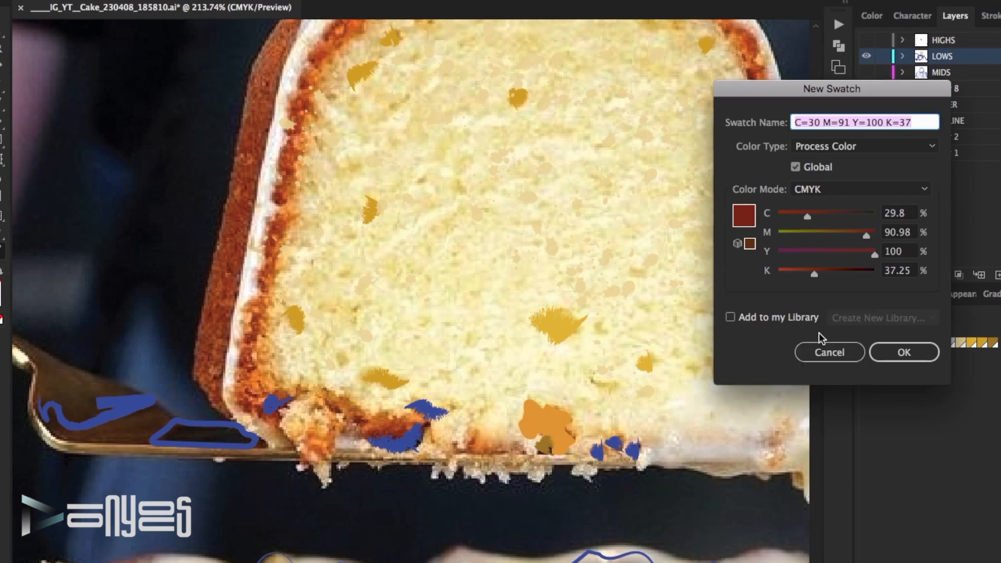
{"action": "left_click", "coordinate": [903, 351]}
- Apply the dark red-brown swatch to the blue strokes along the slice's bottom crust and compare LOWS with the photo
{"action": "left_click", "coordinate": [11, 47]}
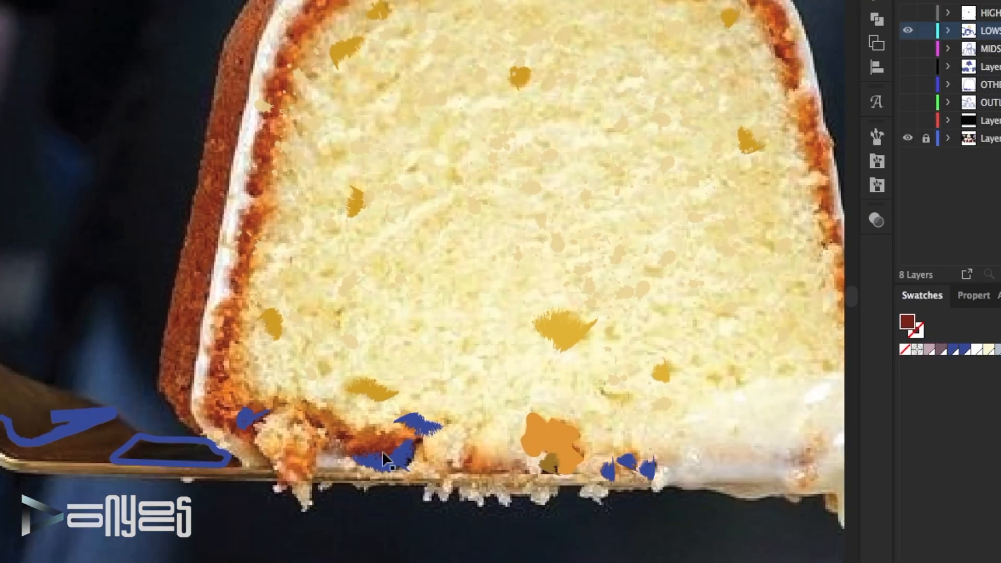
{"action": "left_click", "coordinate": [433, 403]}
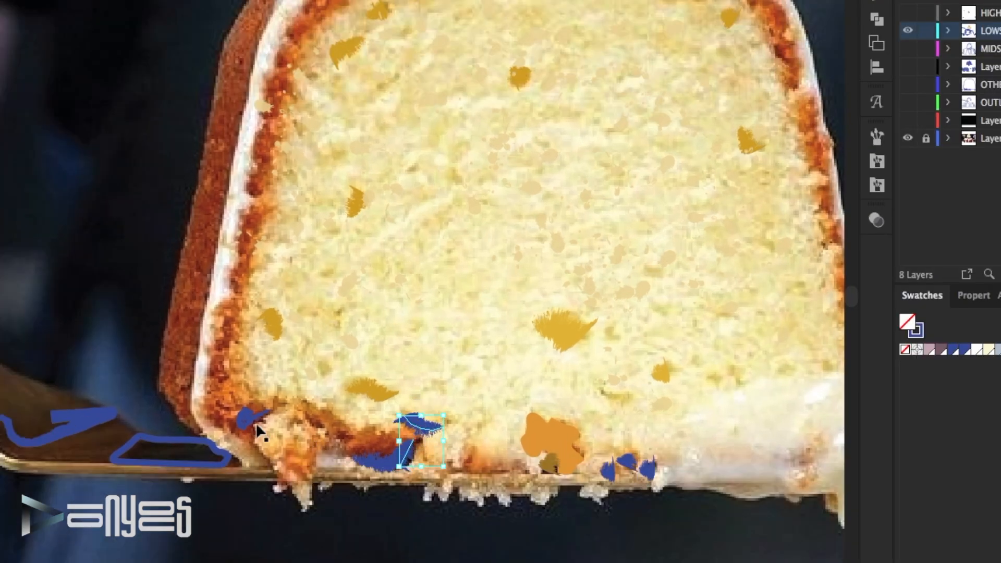
{"action": "left_click", "coordinate": [265, 426], "text": "shift"}
{"action": "left_click", "coordinate": [964, 338]}
{"action": "left_click", "coordinate": [391, 462]}
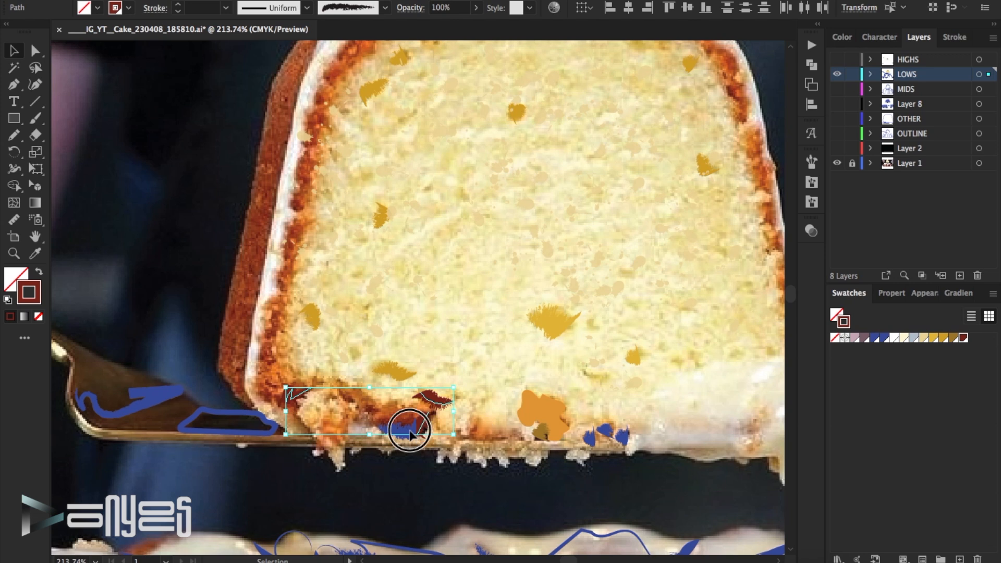
{"action": "left_click", "coordinate": [596, 439], "text": "shift"}
{"action": "left_click", "coordinate": [963, 337]}
{"action": "key", "text": "super+shift+a"}
{"action": "left_click", "coordinate": [837, 75]}
{"action": "left_click", "coordinate": [837, 75]}
{"action": "left_click", "coordinate": [837, 74]}
{"action": "left_click", "coordinate": [837, 75]}
- Recolour the deepest bottom-crust shadows, including the one under the orange patch, with a darker red-brown from the Color Picker
{"action": "left_click", "coordinate": [540, 433]}
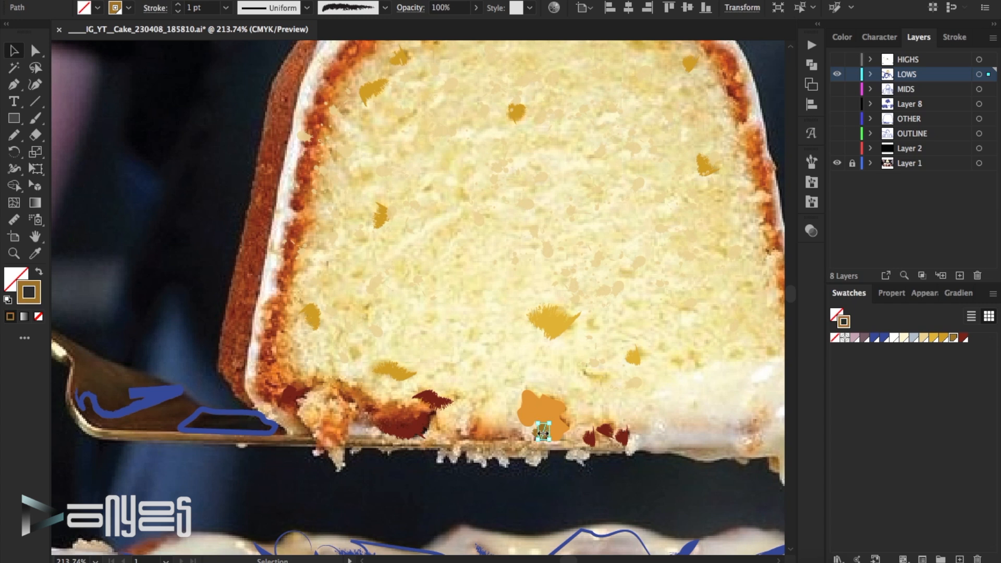
{"action": "left_click", "coordinate": [415, 432], "text": "shift"}
{"action": "left_click", "coordinate": [623, 437], "text": "shift"}
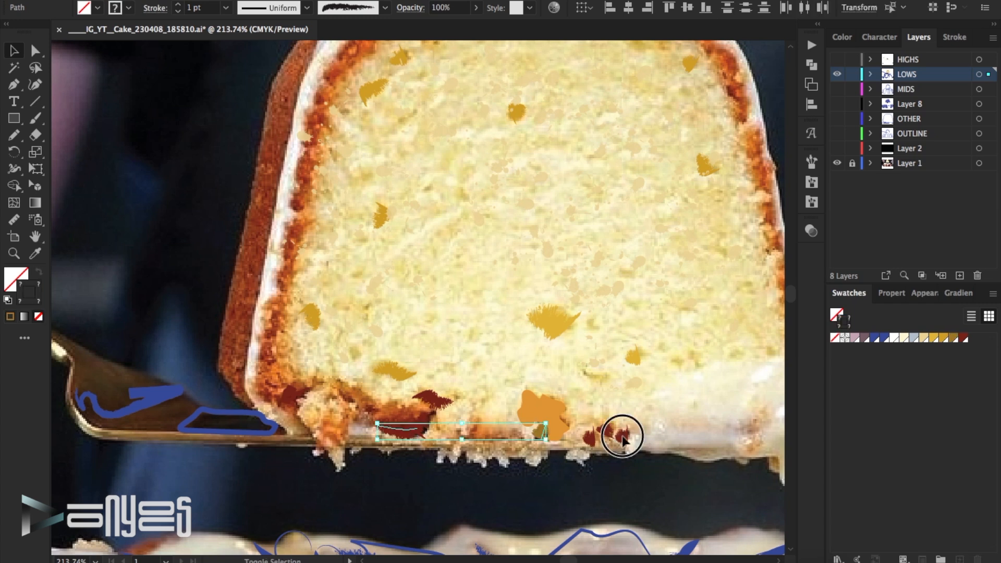
{"action": "left_click", "coordinate": [964, 338]}
{"action": "double_click", "coordinate": [35, 301]}
{"action": "left_click", "coordinate": [794, 225]}
{"action": "left_click", "coordinate": [980, 98]}
- Fill the closed blue outline on the server blade beside the slice with the near-black brown sampled from the photo
{"action": "left_click", "coordinate": [633, 265]}
{"action": "left_click", "coordinate": [594, 231]}
{"action": "left_click_drag", "start_coordinate": [216, 422], "coordinate": [217, 423]}
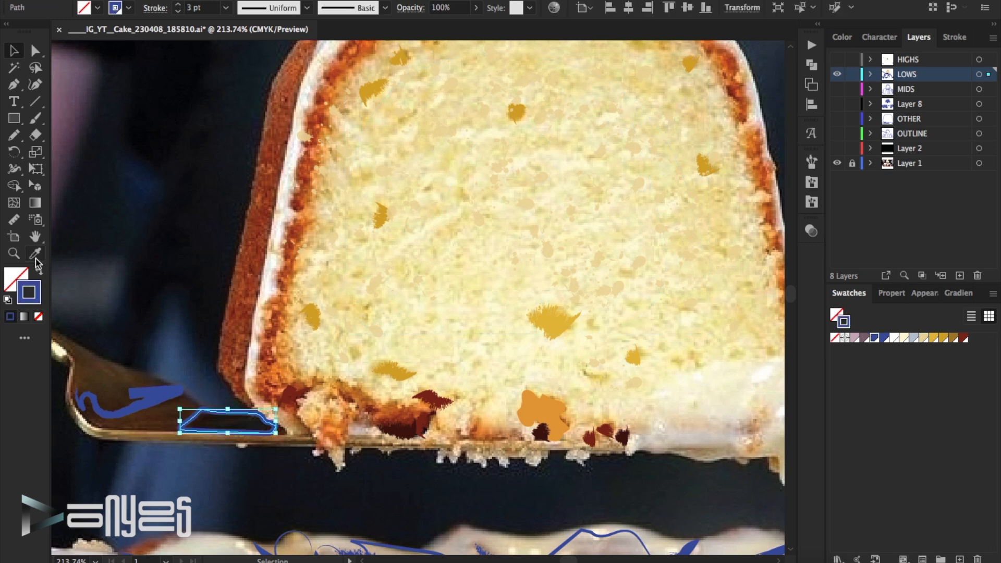
{"action": "left_click", "coordinate": [36, 256]}
{"action": "left_click", "coordinate": [236, 424]}
{"action": "left_click", "coordinate": [36, 52]}
{"action": "left_click", "coordinate": [199, 281]}
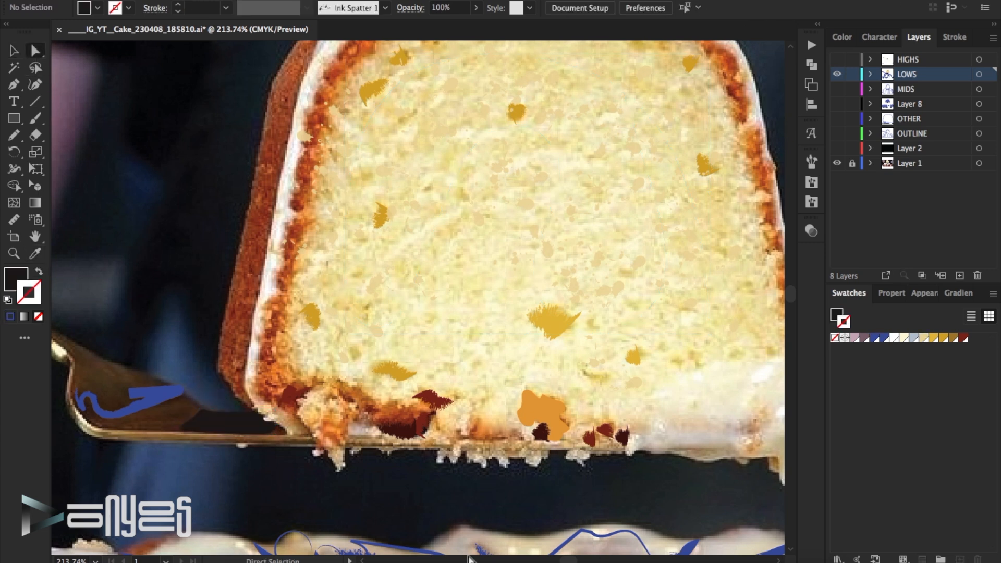
- Compare LOWS with the photo around the gold server, then sample dark brown from its handle and save it as a swatch
{"action": "scroll", "coordinate": [566, 422], "scroll_direction": "left", "scroll_amount": 10}
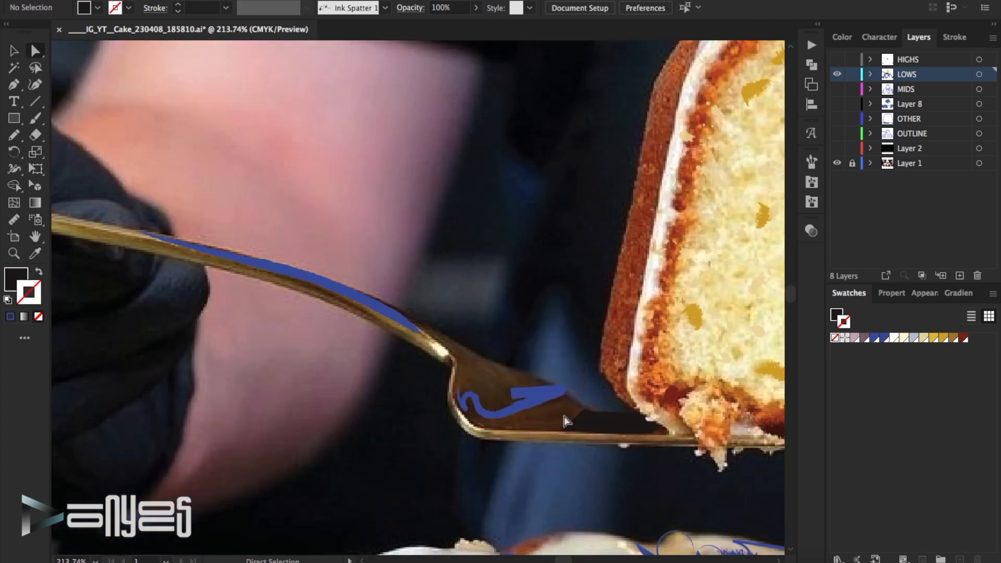
{"action": "left_click", "coordinate": [548, 398]}
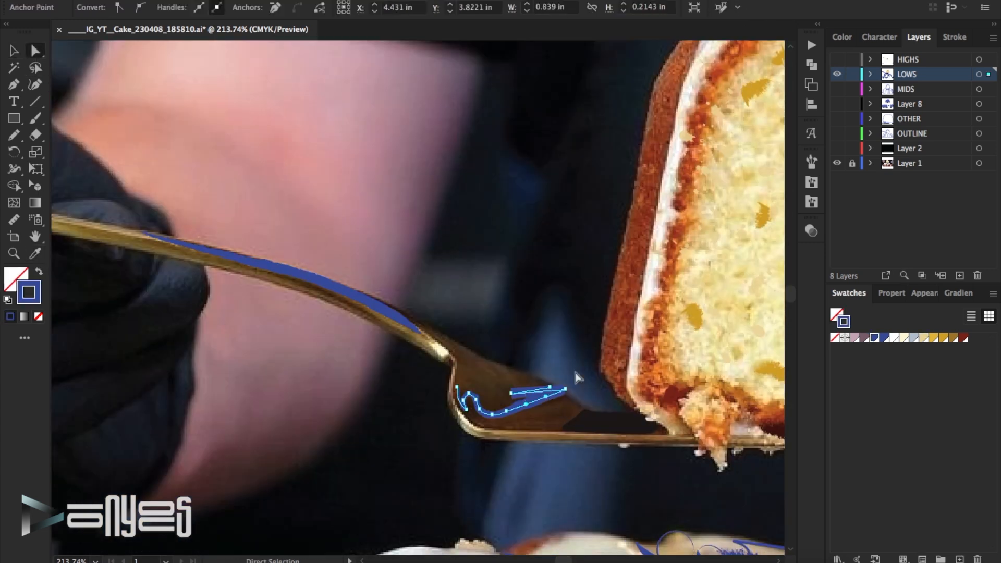
{"action": "left_click", "coordinate": [837, 76]}
{"action": "left_click", "coordinate": [838, 76]}
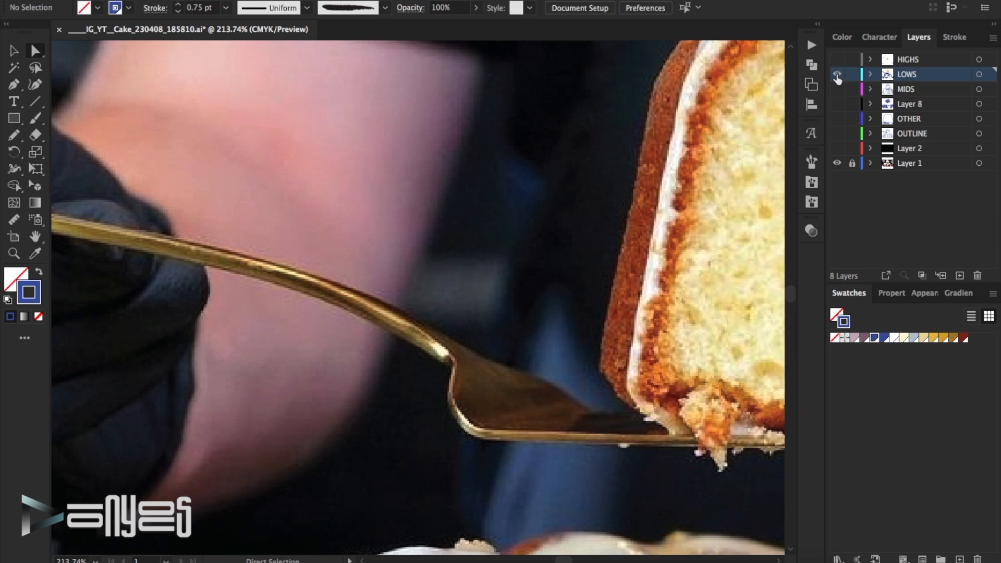
{"action": "left_click", "coordinate": [35, 253]}
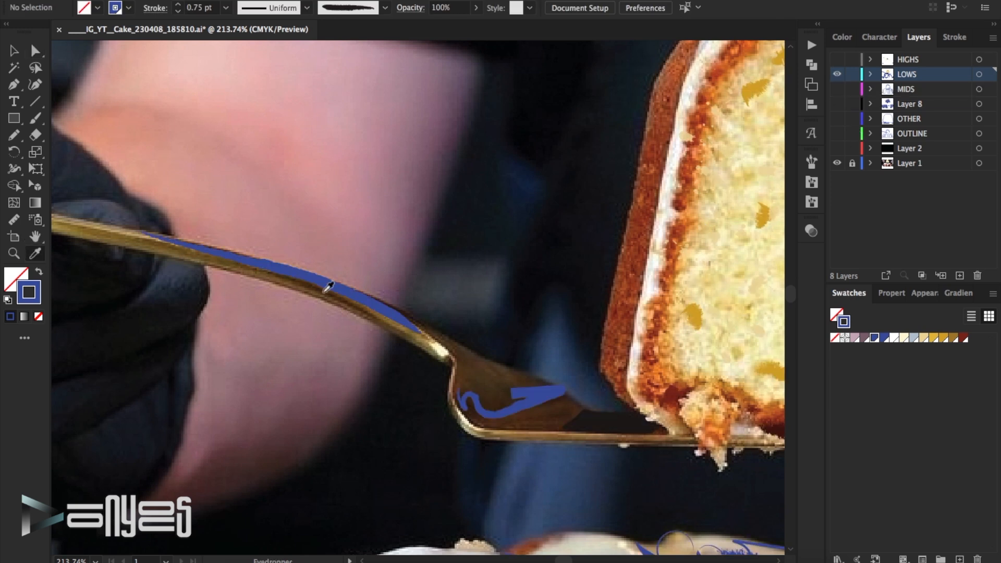
{"action": "left_click", "coordinate": [325, 292]}
{"action": "left_click", "coordinate": [994, 294]}
{"action": "left_click", "coordinate": [865, 246]}
{"action": "left_click", "coordinate": [884, 347]}
- Apply the dark brown swatch to the blue zigzag stroke on the server's blade
{"action": "left_click", "coordinate": [537, 397]}
{"action": "key", "text": "x"}
{"action": "left_click", "coordinate": [974, 339]}
- Try the dark brown swatch on the blue stroke along the server's handle and compare LOWS with the photo
{"action": "left_click", "coordinate": [398, 316]}
{"action": "left_click", "coordinate": [973, 339]}
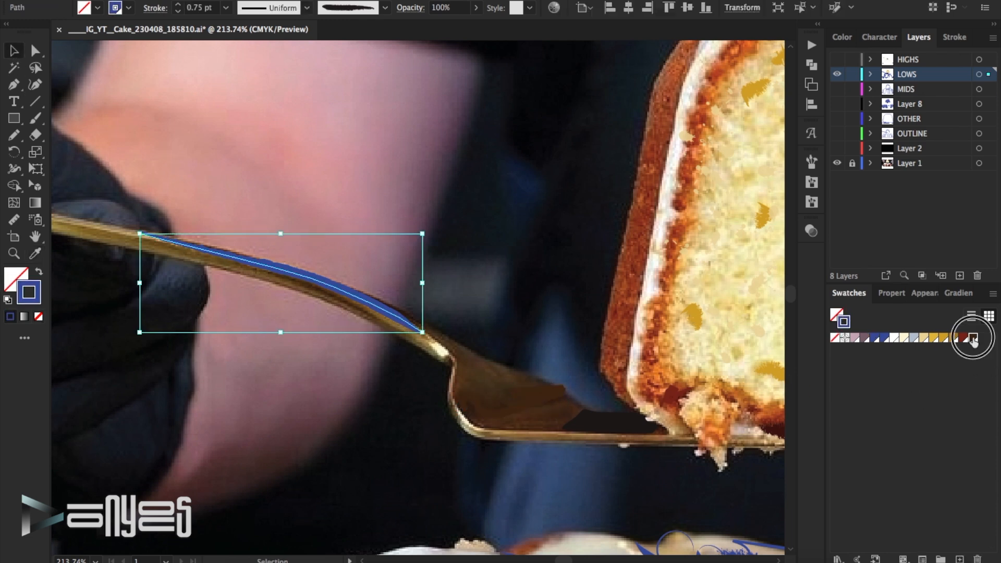
{"action": "left_click", "coordinate": [511, 244]}
{"action": "left_click", "coordinate": [838, 74]}
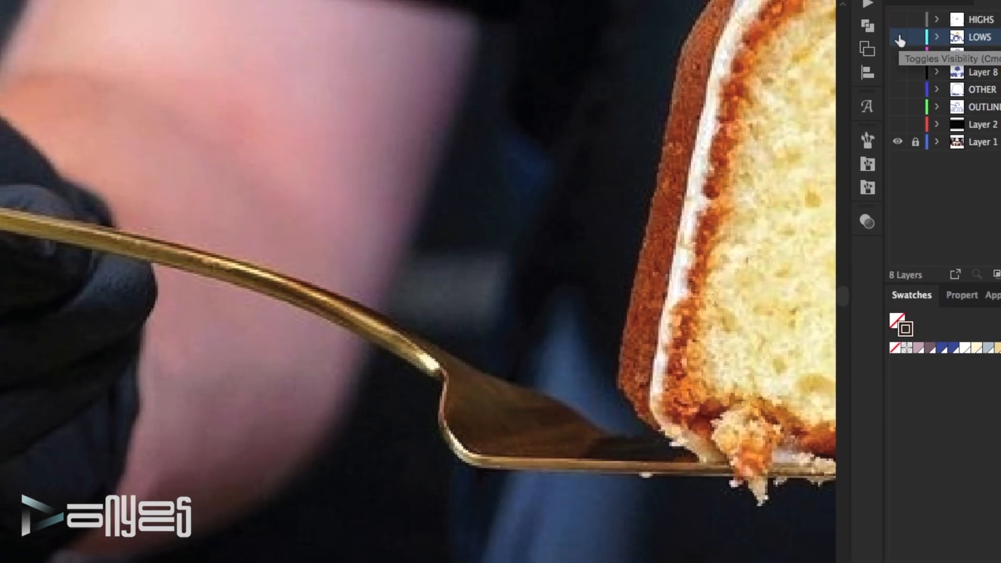
{"action": "left_click", "coordinate": [898, 37]}
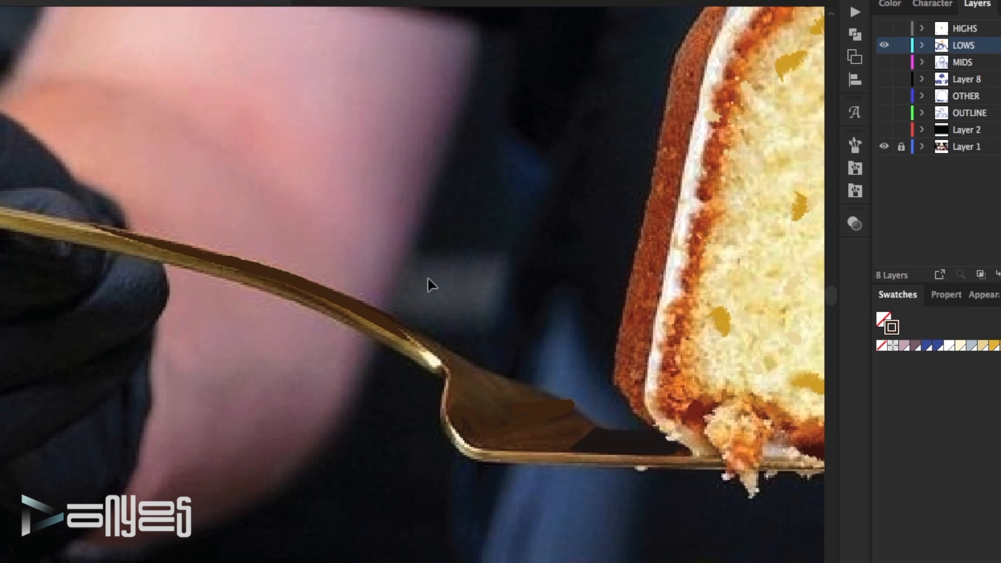
- Recolour the long stroke along the server's handle with the golden yellow swatch and save the document
{"action": "left_click", "coordinate": [379, 318]}
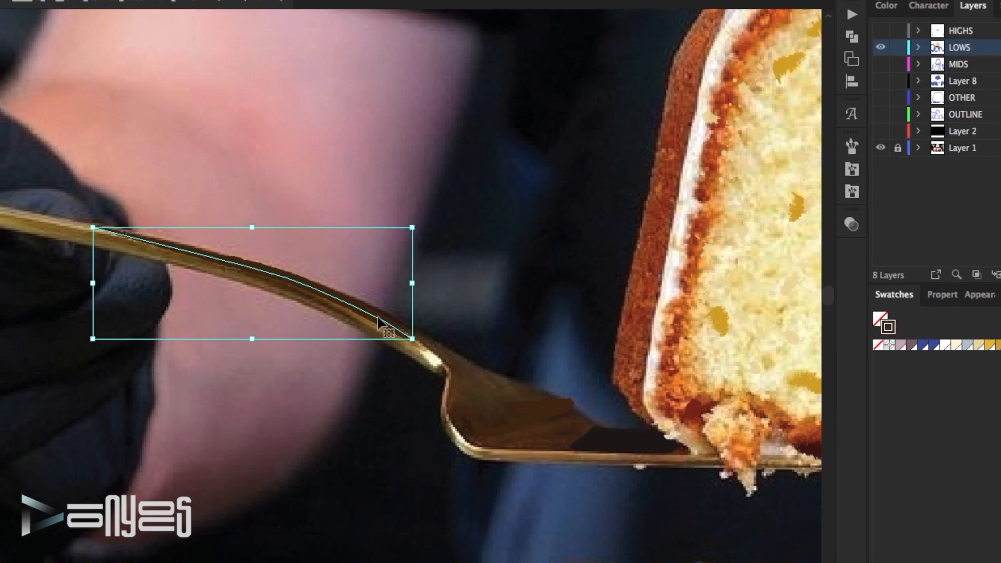
{"action": "left_click", "coordinate": [995, 346]}
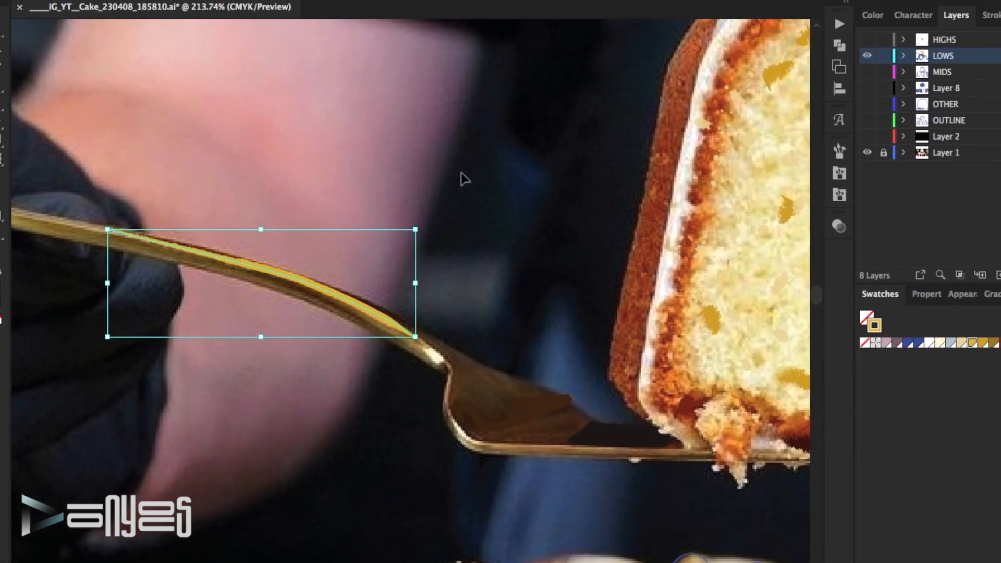
{"action": "left_click", "coordinate": [470, 170]}
{"action": "key", "text": "super+0"}
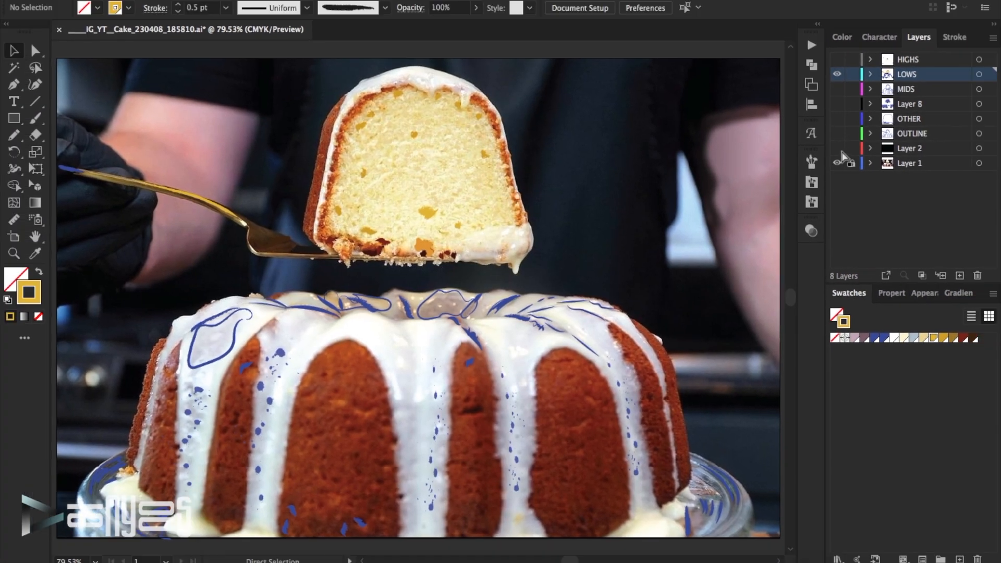
{"action": "key", "text": "super+s"}
- Switch the visible artwork from LOWS to HIGHS, checking it against the black Layer 2 backdrop
{"action": "left_click", "coordinate": [838, 149]}
{"action": "left_click", "coordinate": [837, 74]}
{"action": "left_click", "coordinate": [837, 59]}
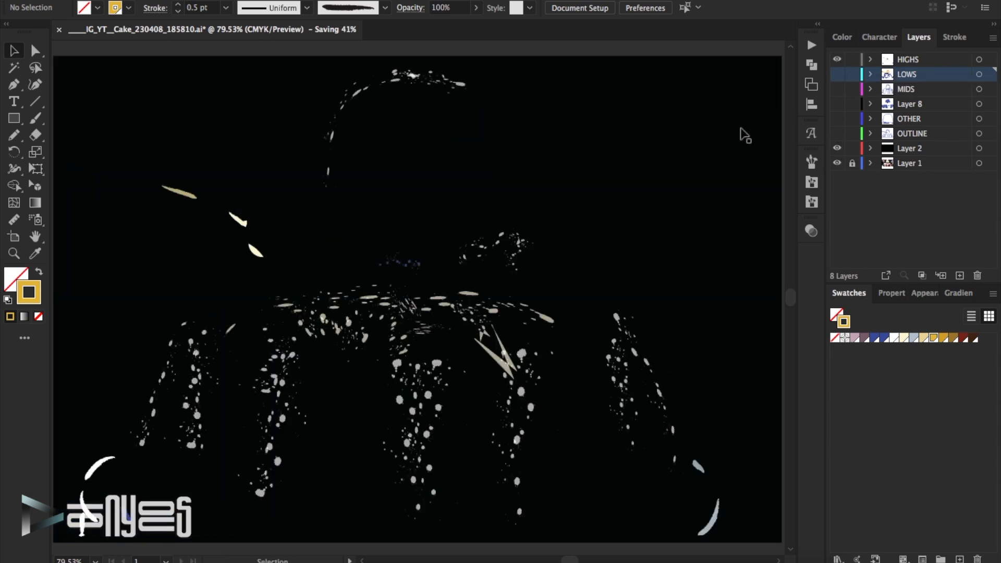
{"action": "left_click", "coordinate": [837, 149]}
- Recolour the blue crumb spatter hanging below the slice on the HIGHS layer with the light tan swatch
{"action": "key", "text": "z"}
{"action": "left_click", "coordinate": [392, 241]}
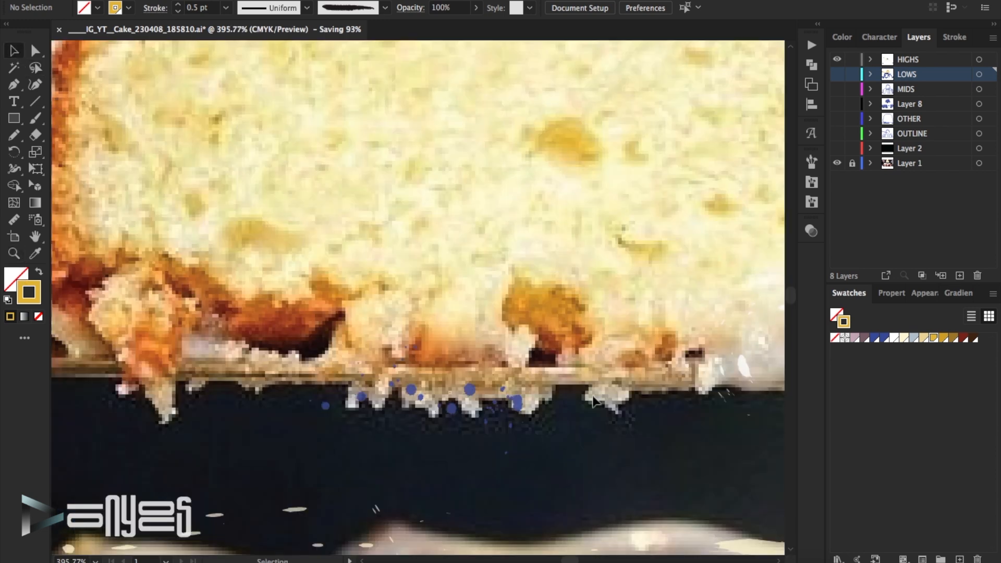
{"action": "left_click", "coordinate": [471, 390]}
{"action": "double_click", "coordinate": [924, 339]}
{"action": "left_click", "coordinate": [894, 353]}
- Try the light tan and cream swatches on the blue highlight stroke of the glass cake stand
{"action": "key", "text": "super+0"}
{"action": "key", "text": "z"}
{"action": "scroll", "coordinate": [295, 316], "scroll_direction": "down", "scroll_amount": 3}
{"action": "left_click_drag", "start_coordinate": [219, 480], "coordinate": [140, 427]}
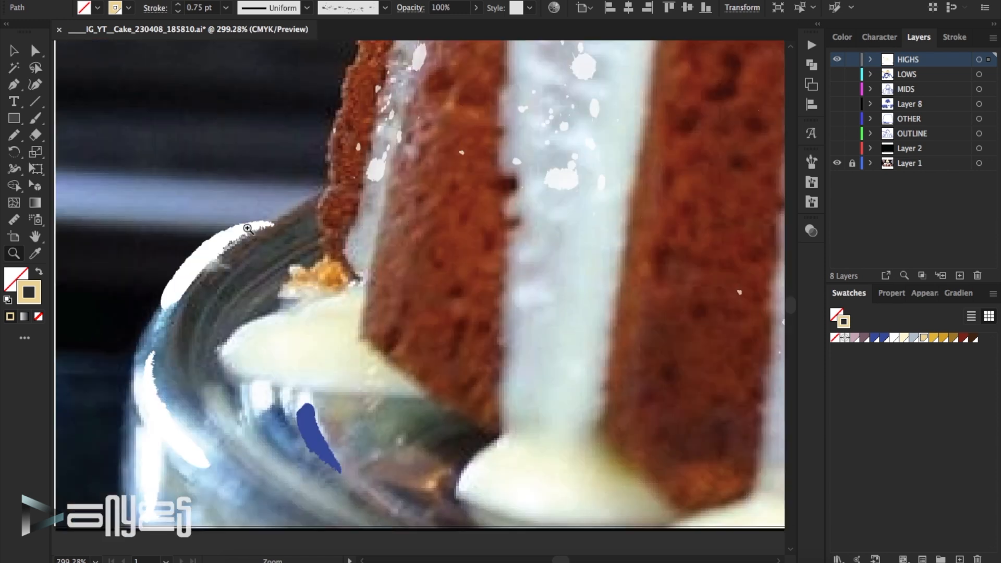
{"action": "left_click", "coordinate": [312, 426]}
{"action": "left_click", "coordinate": [924, 339]}
{"action": "left_click", "coordinate": [904, 338]}
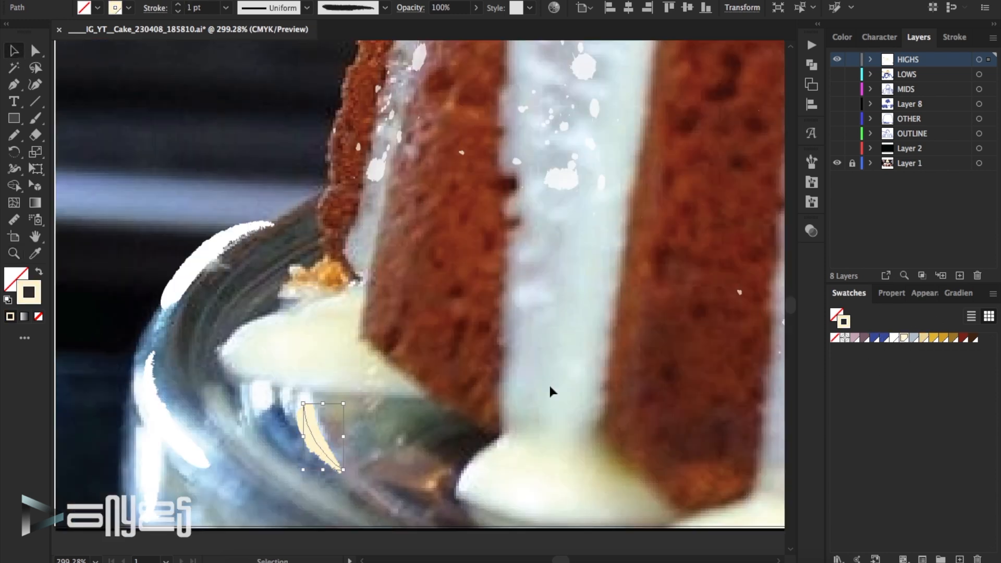
{"action": "left_click", "coordinate": [616, 372]}
- Recolour the highlight stroke on the glass cake stand white and compare HIGHS with the photo
{"action": "left_click", "coordinate": [310, 434]}
{"action": "left_click", "coordinate": [895, 338]}
{"action": "left_click", "coordinate": [679, 289]}
{"action": "left_click", "coordinate": [837, 61]}
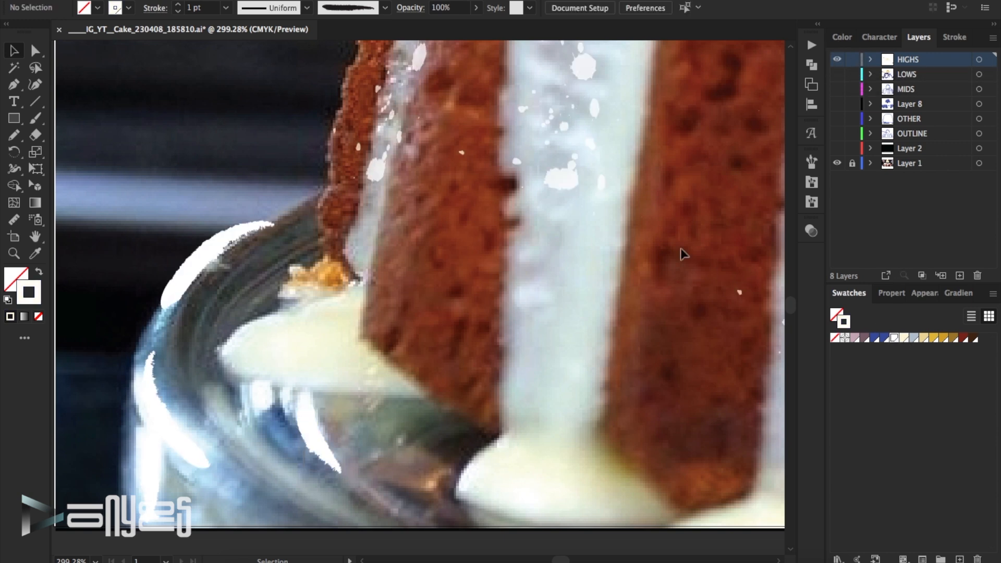
- Check HIGHS and LOWS against the black Layer 2 backdrop and leave only LOWS showing over the photo
{"action": "key", "text": "ctrl+0"}
{"action": "left_click", "coordinate": [838, 149]}
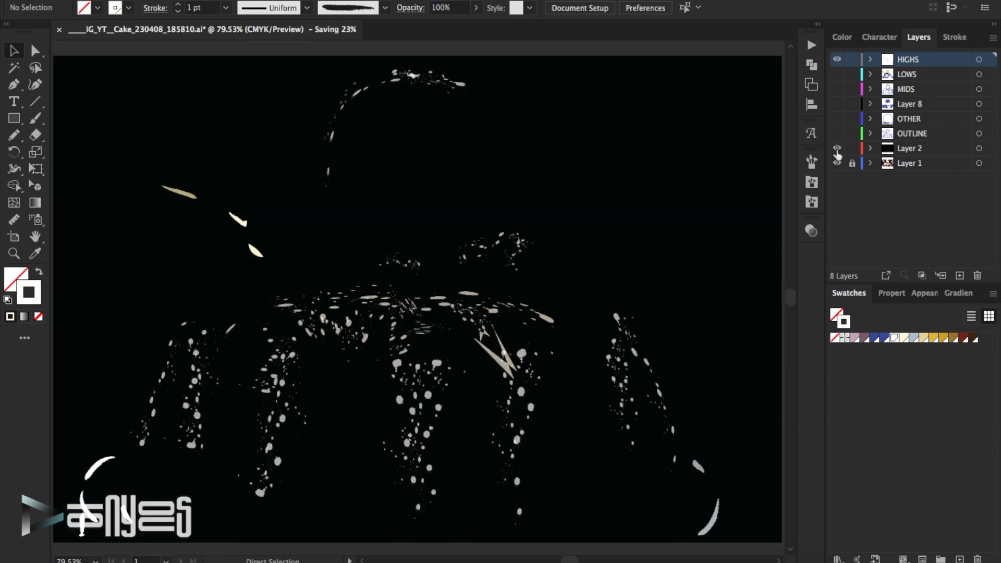
{"action": "left_click", "coordinate": [838, 149]}
{"action": "left_click", "coordinate": [837, 73]}
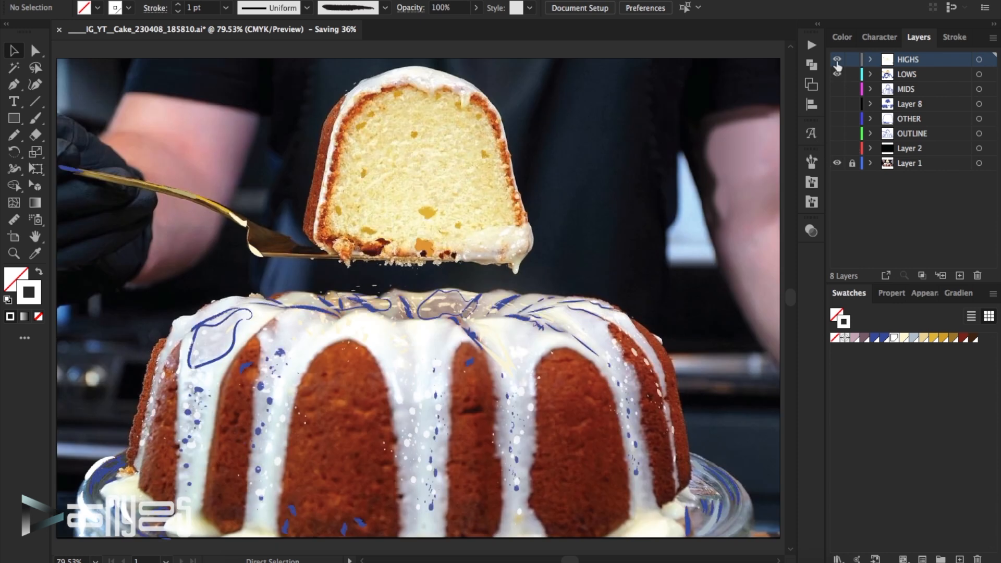
{"action": "left_click", "coordinate": [838, 148]}
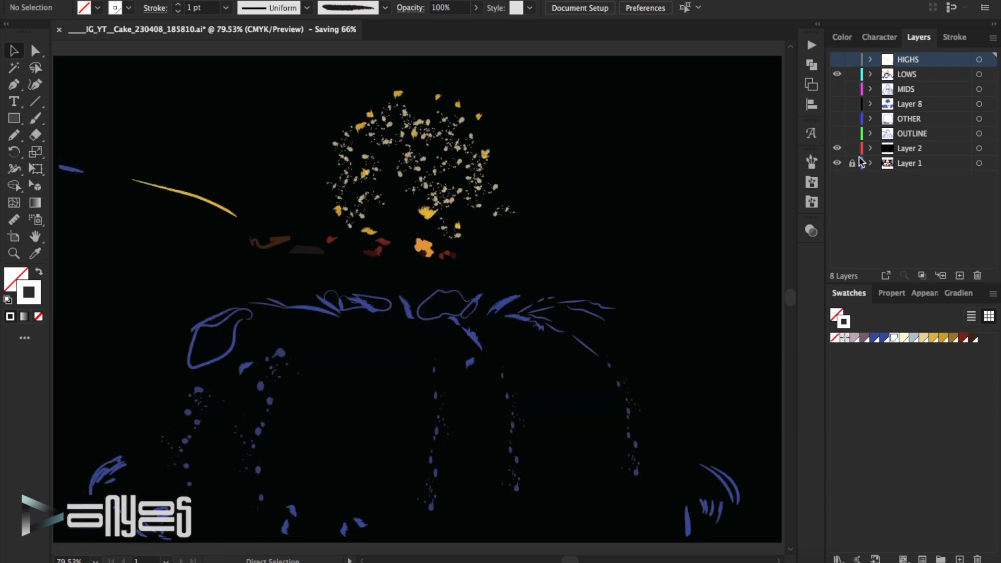
{"action": "left_click", "coordinate": [837, 149]}
- Sample the light grey shadow of the middle icing drip and save it as swatch C=29 M=21 Y=15 K=0
{"action": "key", "text": "z"}
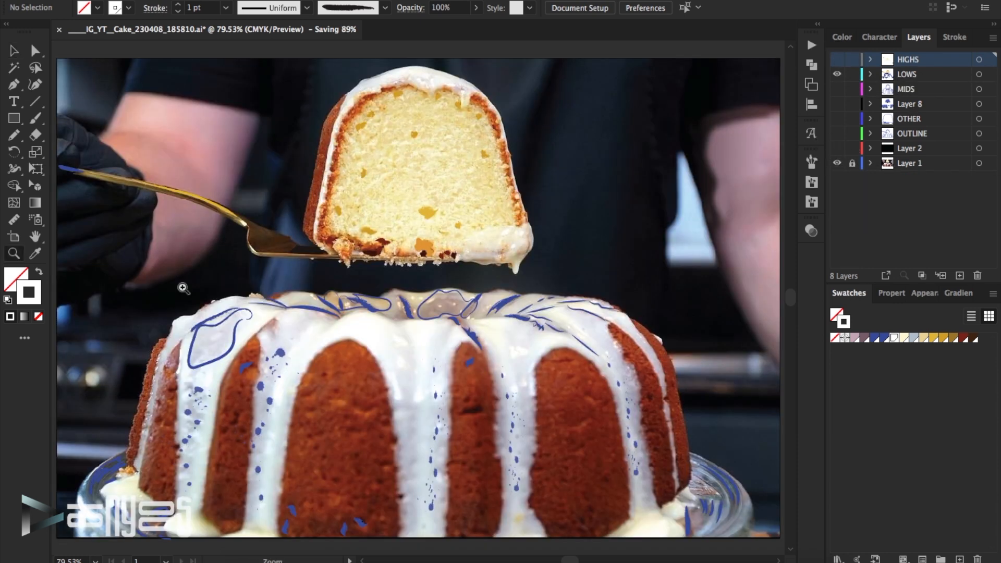
{"action": "scroll", "coordinate": [542, 391], "scroll_direction": "down", "scroll_amount": 1}
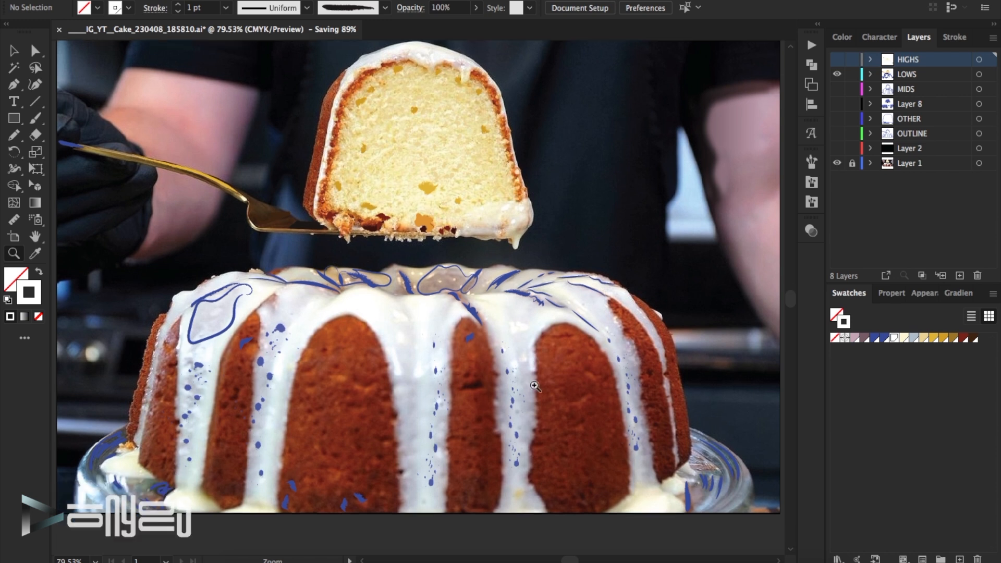
{"action": "left_click", "coordinate": [426, 383]}
{"action": "key", "text": "i"}
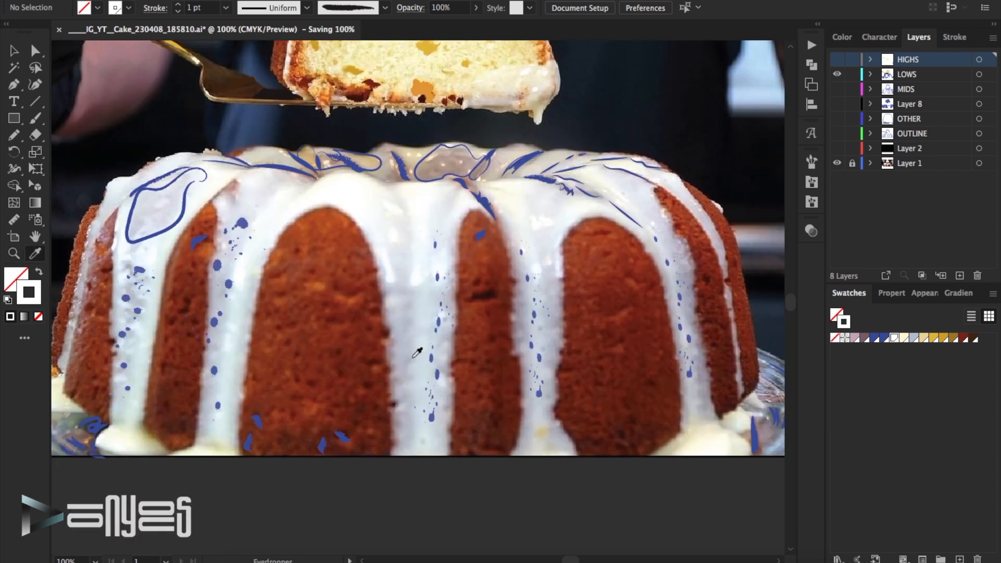
{"action": "left_click", "coordinate": [414, 357]}
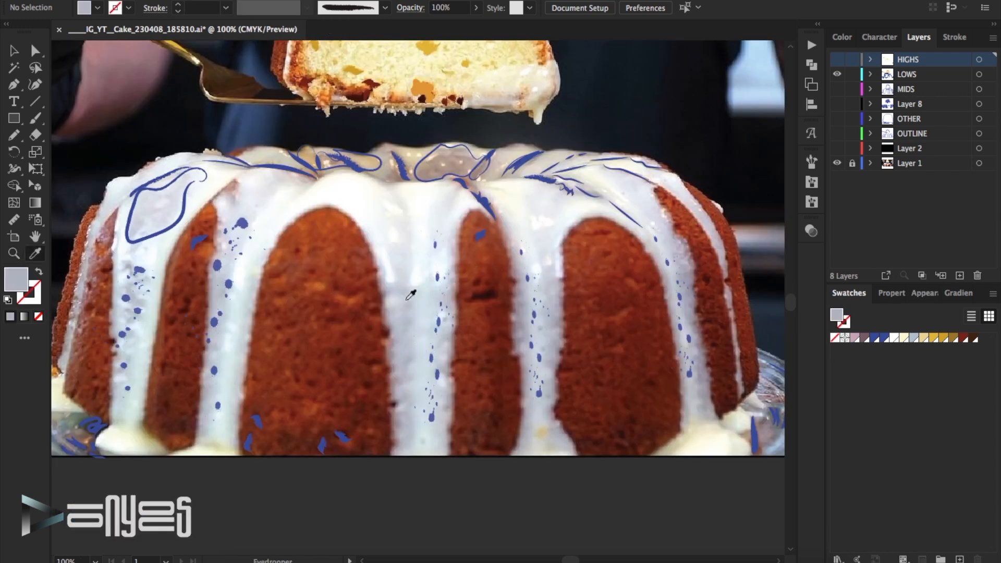
{"action": "left_click", "coordinate": [993, 293]}
{"action": "left_click", "coordinate": [877, 243]}
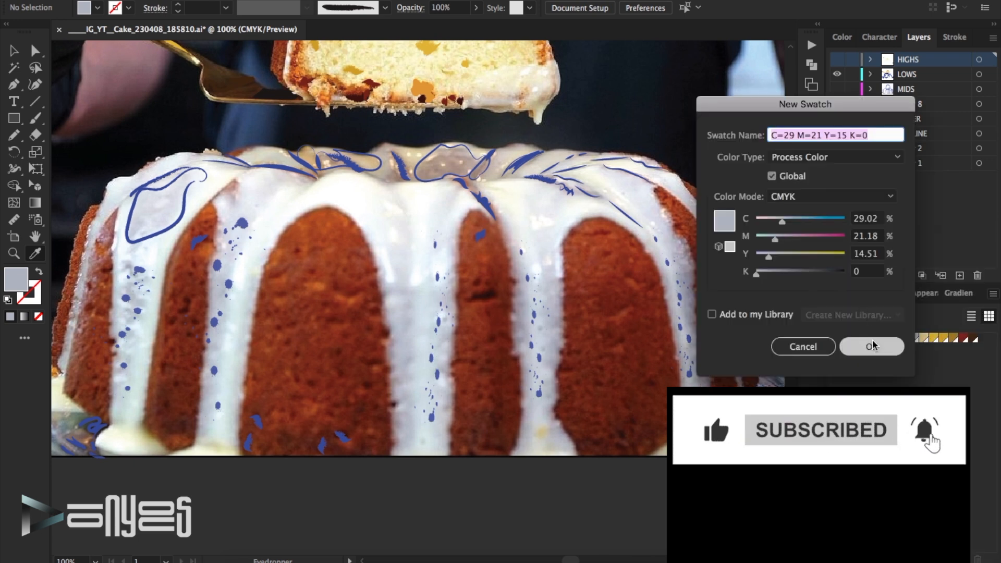
{"action": "left_click", "coordinate": [875, 346]}
- Apply the light grey swatch to the blue dotted strokes on all five icing drips
{"action": "left_click", "coordinate": [14, 51]}
{"action": "left_click", "coordinate": [242, 223]}
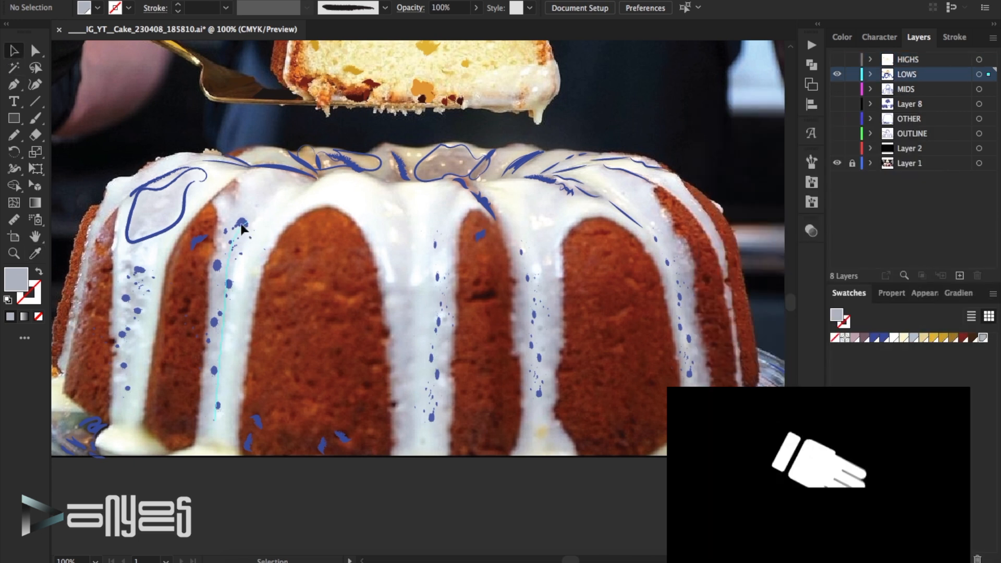
{"action": "left_click", "coordinate": [141, 281], "text": "shift"}
{"action": "left_click", "coordinate": [438, 323], "text": "shift"}
{"action": "left_click", "coordinate": [530, 323], "text": "shift"}
{"action": "left_click", "coordinate": [680, 299], "text": "shift"}
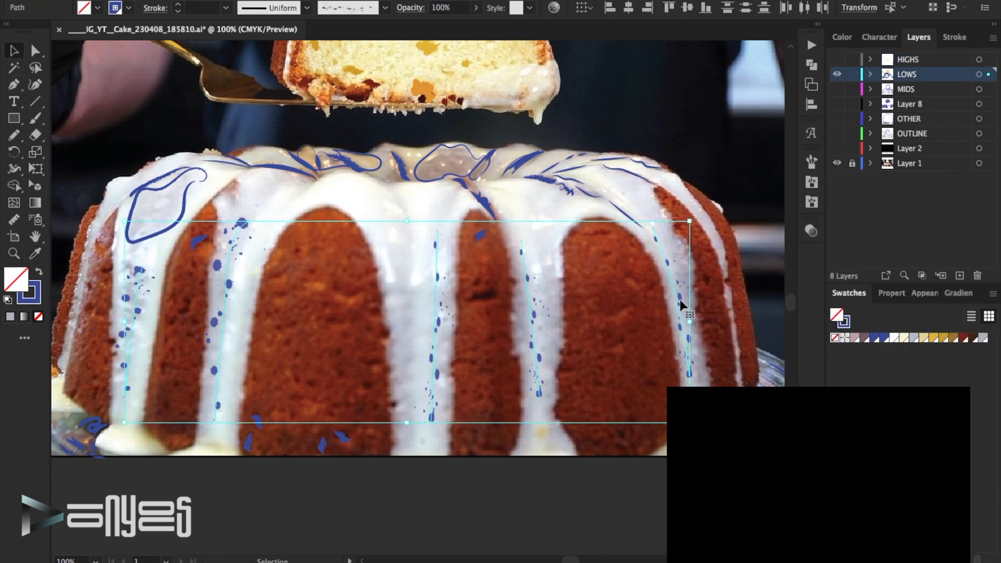
{"action": "key", "text": "x"}
{"action": "left_click", "coordinate": [983, 338]}
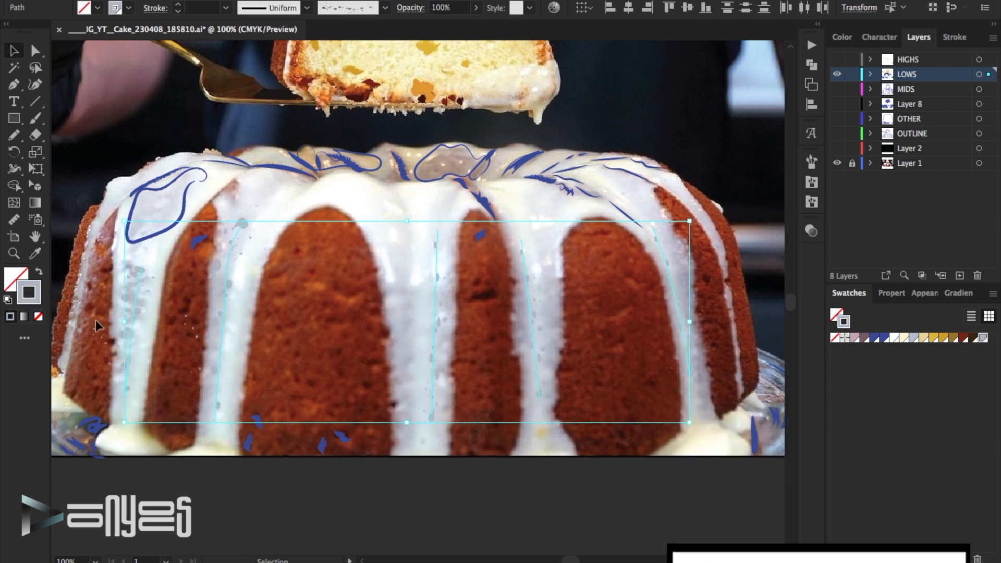
- Darken the grey of the dotted strokes on the icing drips with the Color Picker
{"action": "double_click", "coordinate": [38, 300]}
{"action": "key", "text": "Return"}
{"action": "left_click", "coordinate": [716, 145]}
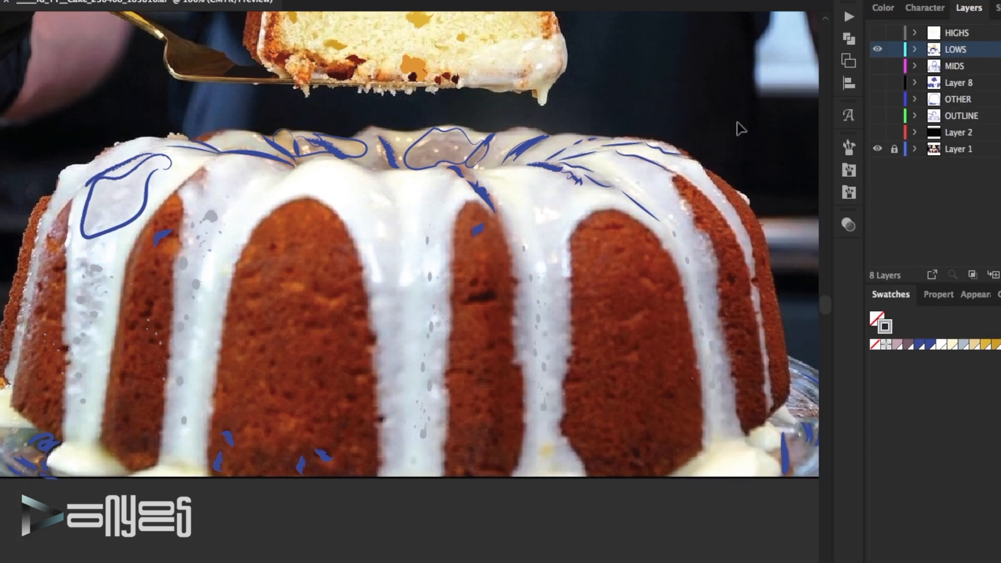
{"action": "left_click", "coordinate": [107, 270]}
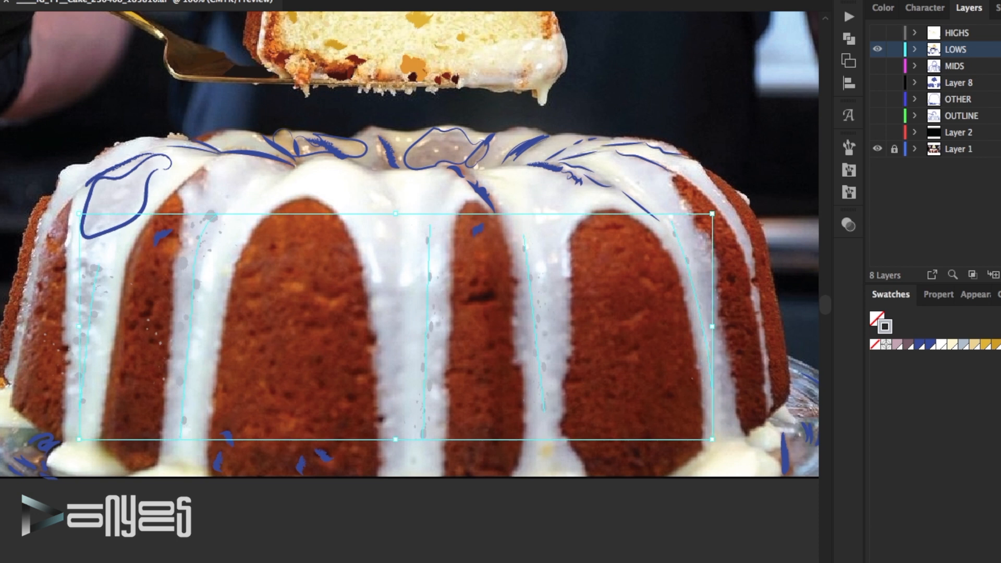
{"action": "double_click", "coordinate": [885, 327]}
{"action": "left_click", "coordinate": [680, 134]}
{"action": "key", "text": "Return"}
{"action": "left_click", "coordinate": [698, 156]}
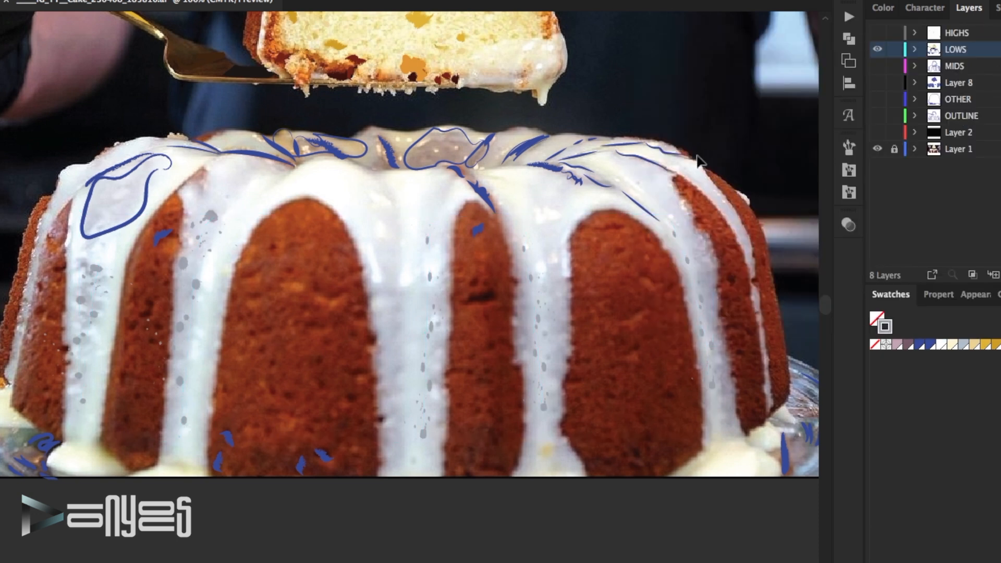
- Save the darker grey of the middle drip's dotted stroke as swatch C=40 M=31 Y=25 K=0
{"action": "scroll", "coordinate": [670, 211], "scroll_direction": "up", "scroll_amount": 3}
{"action": "left_click", "coordinate": [430, 327]}
{"action": "left_click", "coordinate": [993, 294]}
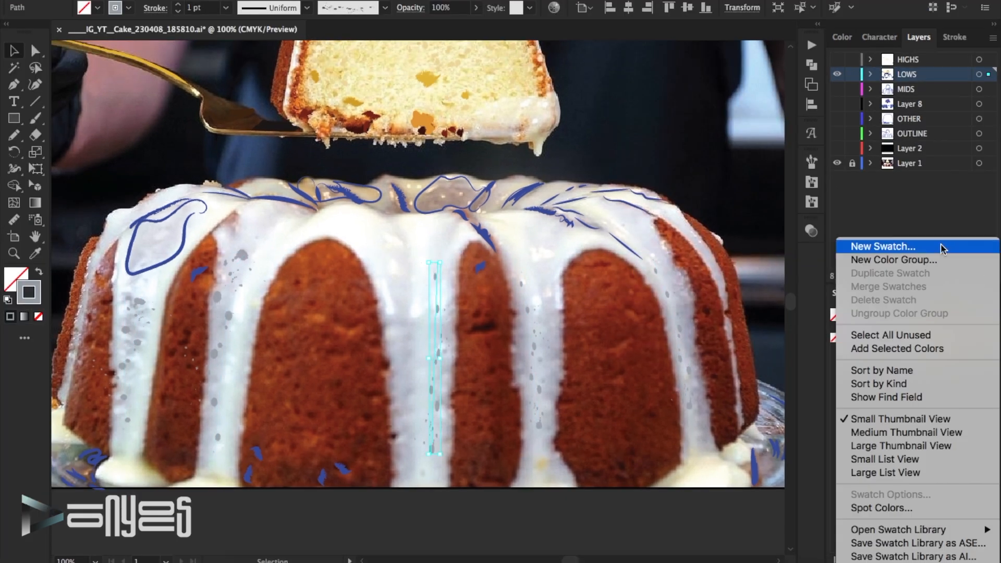
{"action": "left_click", "coordinate": [891, 246]}
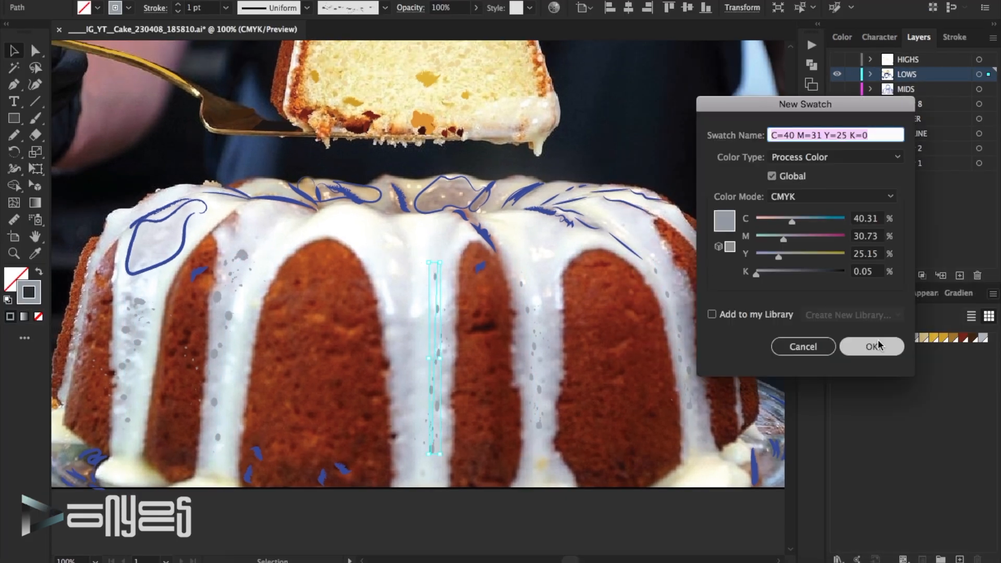
{"action": "left_click", "coordinate": [879, 346]}
{"action": "left_click", "coordinate": [571, 182]}
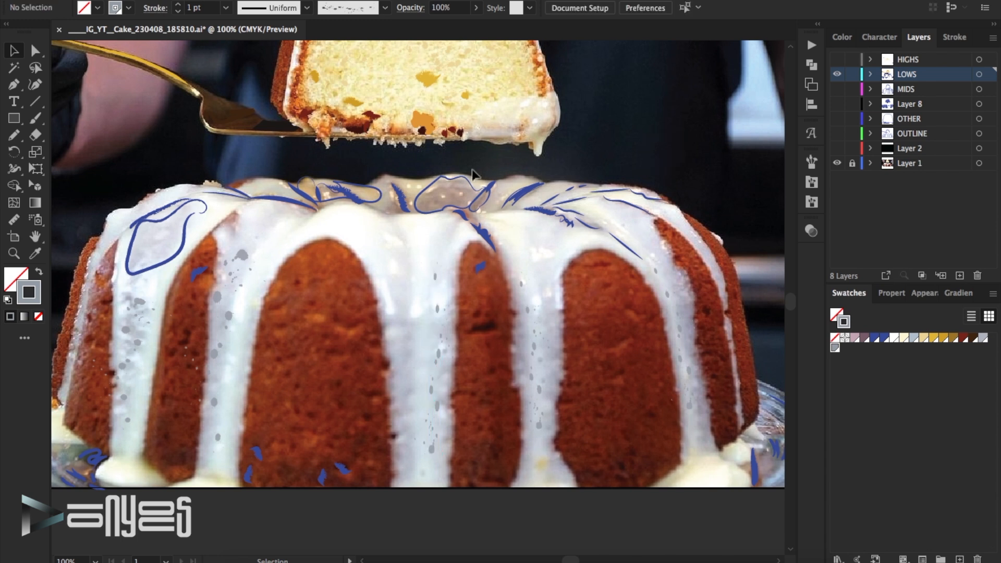
- Fill the blue outlined shape in the cake's central hollow with the brownish mauve sampled from the photo beneath it
{"action": "left_click", "coordinate": [448, 185]}
{"action": "left_click", "coordinate": [35, 254]}
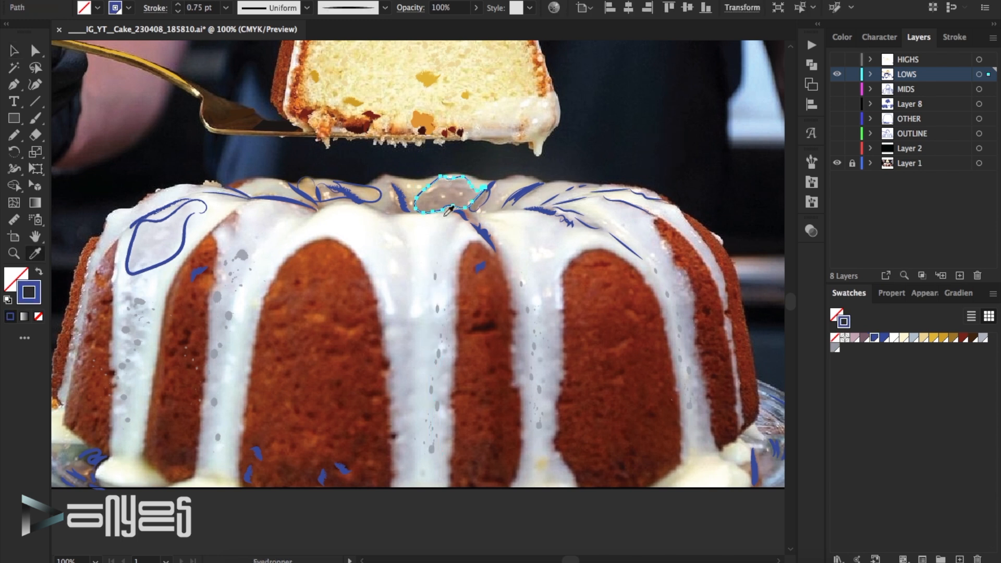
{"action": "left_click", "coordinate": [452, 198]}
{"action": "left_click", "coordinate": [15, 51]}
{"action": "left_click", "coordinate": [163, 139]}
- Fill the large blue outlined shape on the far-left icing with the light grey sampled from the photo inside it
{"action": "left_click", "coordinate": [14, 253]}
{"action": "left_click", "coordinate": [194, 261]}
{"action": "left_click", "coordinate": [424, 301]}
{"action": "left_click", "coordinate": [35, 50]}
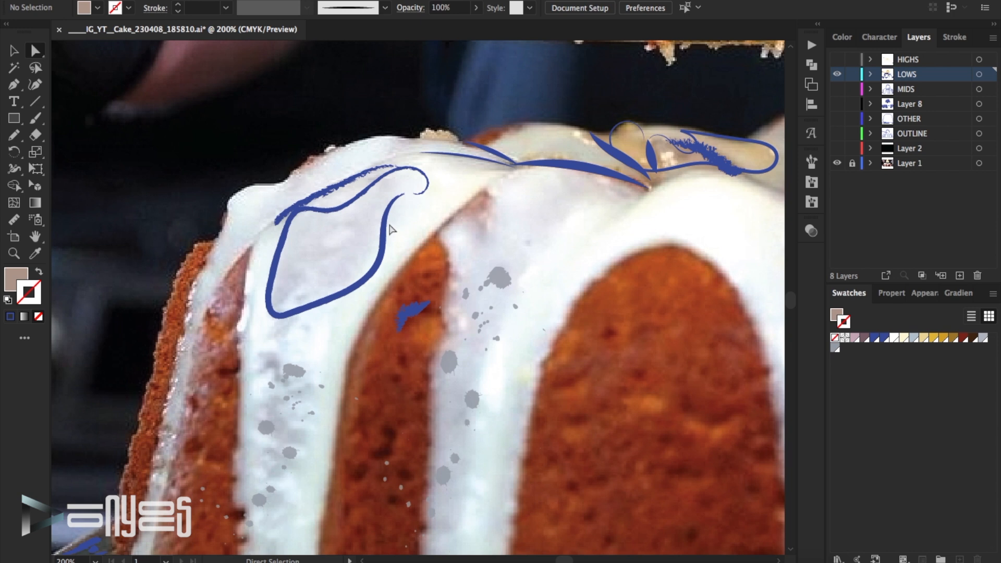
{"action": "left_click", "coordinate": [384, 227]}
{"action": "left_click", "coordinate": [35, 253]}
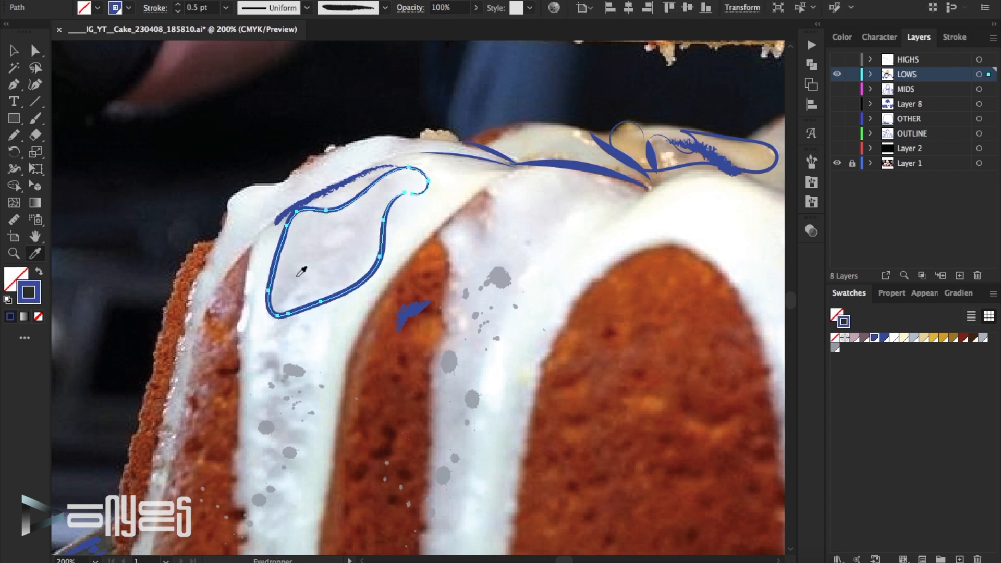
{"action": "left_click", "coordinate": [323, 248]}
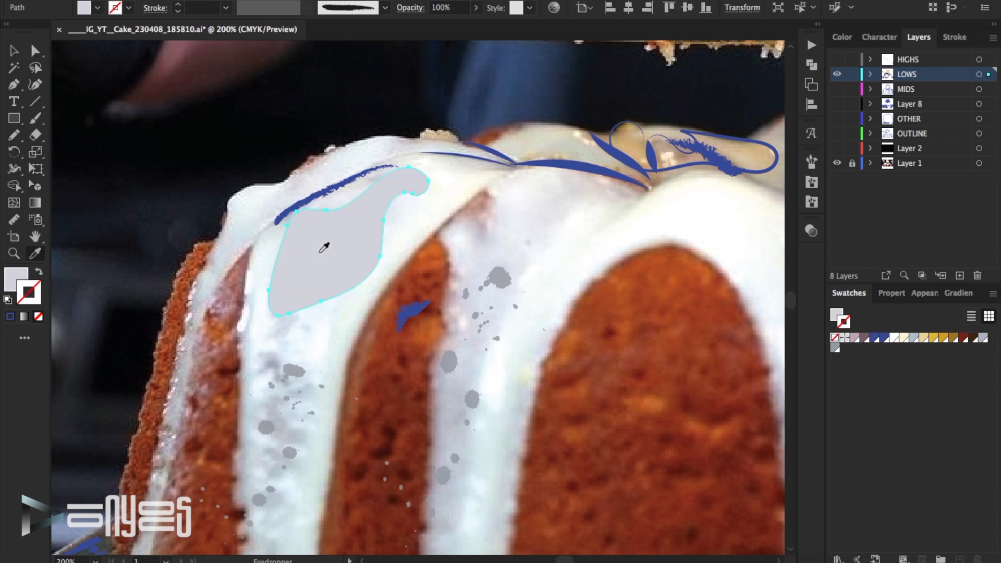
- Save the light grey fill of the left icing shape as a global swatch C=15 M=11 Y=7 K=0
{"action": "left_click", "coordinate": [38, 53]}
{"action": "left_click", "coordinate": [992, 294]}
{"action": "left_click", "coordinate": [727, 243]}
{"action": "left_click", "coordinate": [993, 294]}
{"action": "left_click", "coordinate": [901, 245]}
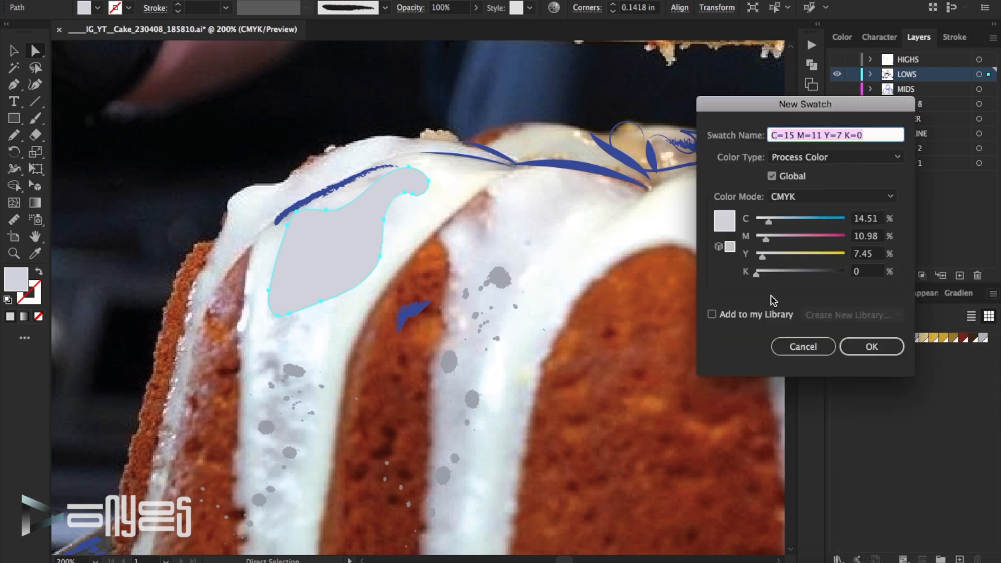
{"action": "left_click", "coordinate": [778, 346]}
- Compare the LOWS layer with the photo and apply swatch C=40 M=31 Y=25 K=0 to the rough stroke above the light grey shape
{"action": "left_click", "coordinate": [837, 74]}
{"action": "left_click", "coordinate": [837, 74]}
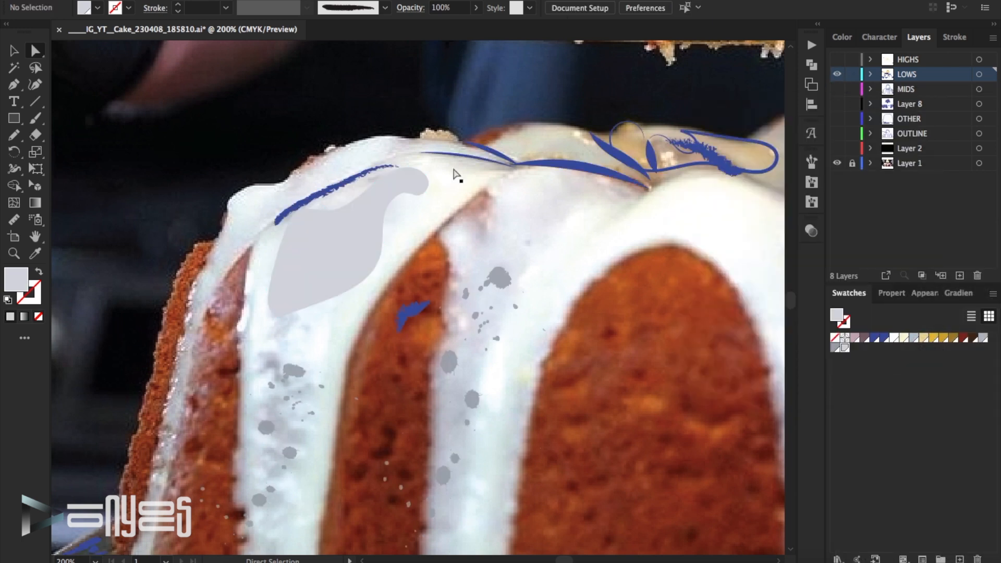
{"action": "left_click", "coordinate": [323, 198]}
{"action": "left_click", "coordinate": [835, 347]}
{"action": "left_click", "coordinate": [315, 122]}
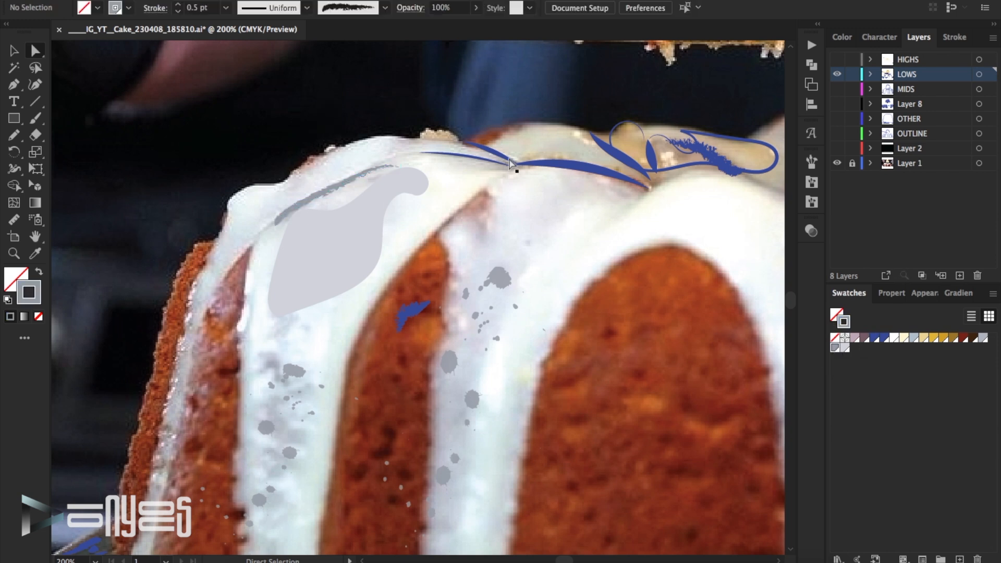
- Apply swatch C=40 M=31 Y=25 K=0 to the group of thin blue strokes along the upper-left icing rim
{"action": "left_click", "coordinate": [838, 75]}
{"action": "left_click", "coordinate": [837, 74]}
{"action": "left_click_drag", "start_coordinate": [597, 106], "coordinate": [469, 168]}
{"action": "left_click", "coordinate": [836, 349]}
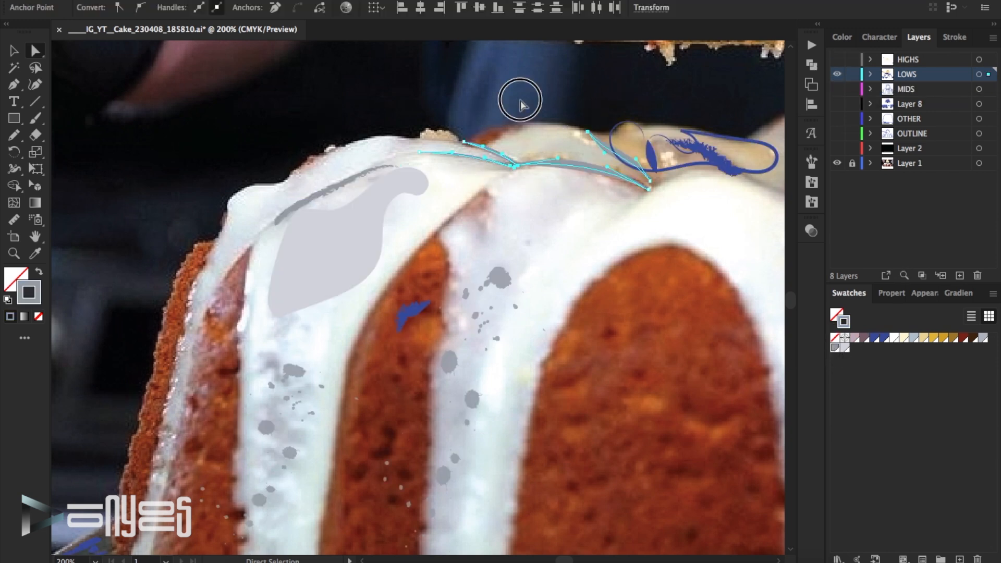
{"action": "left_click", "coordinate": [671, 390]}
- Fit the whole artboard in view and save the document
{"action": "scroll", "coordinate": [626, 548], "scroll_direction": "right", "scroll_amount": 6}
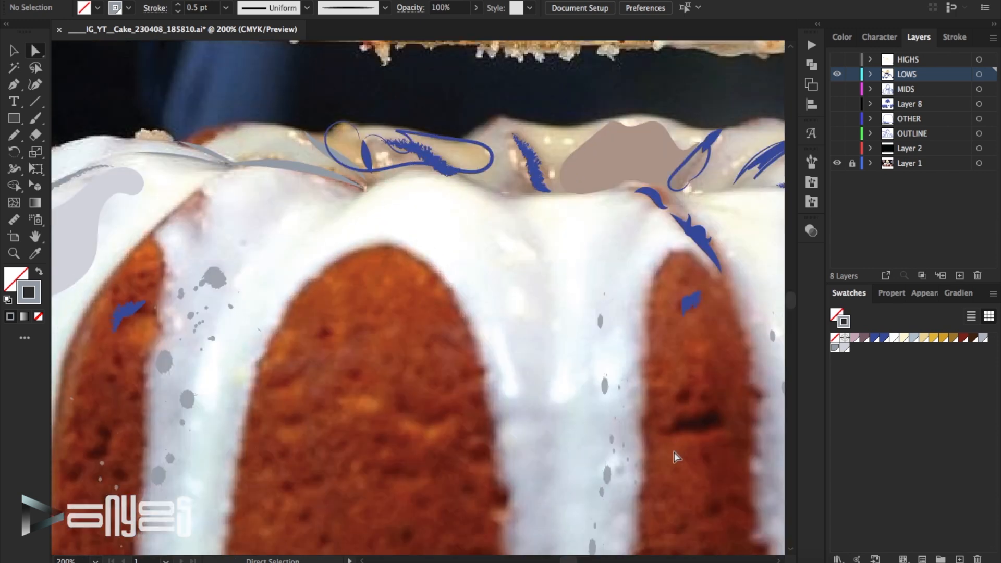
{"action": "key", "text": "ctrl+0"}
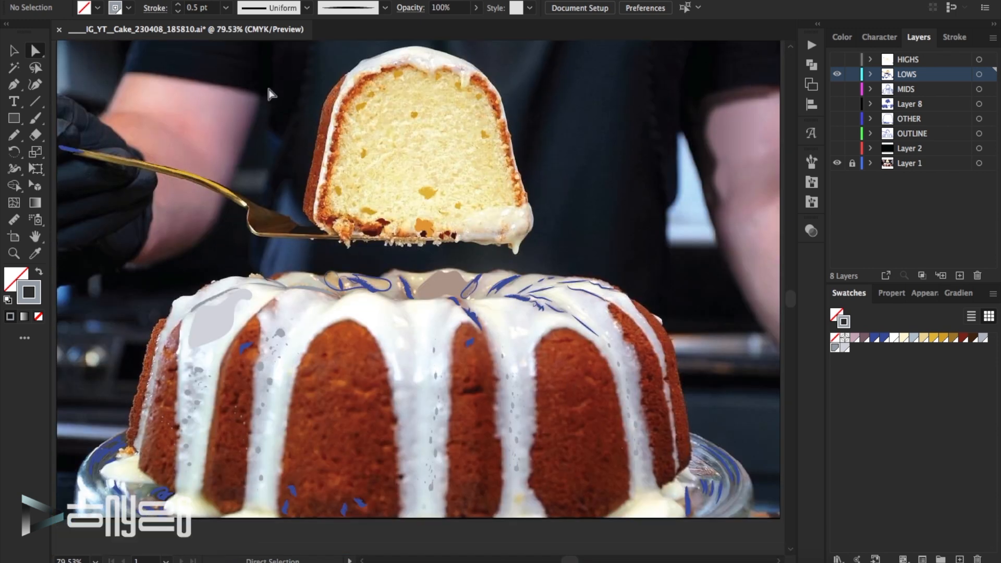
{"action": "key", "text": "ctrl+s"}
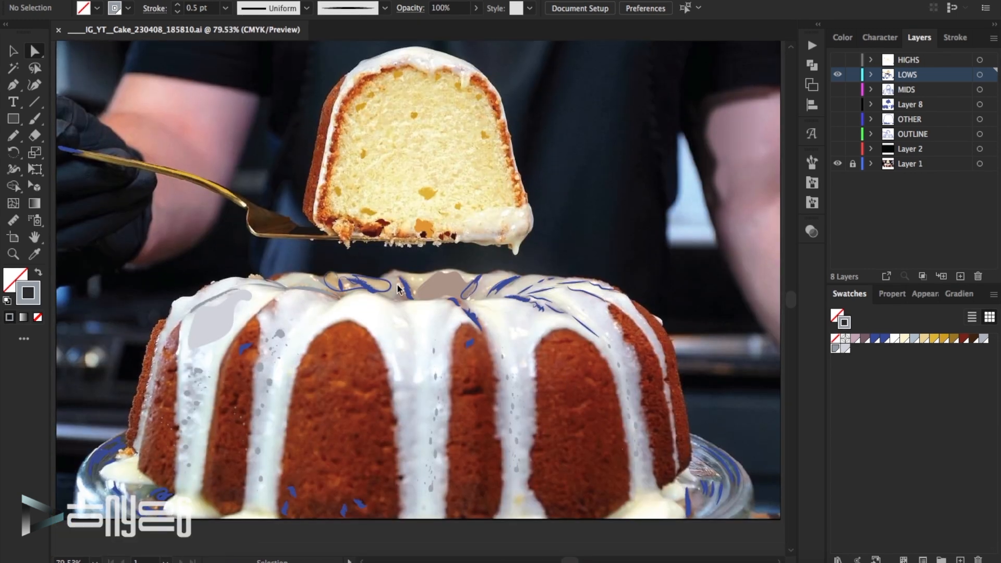
- Recolour the long grey curved stroke along the cake crust on the left icing rim with the dark red swatch
{"action": "left_click", "coordinate": [14, 255]}
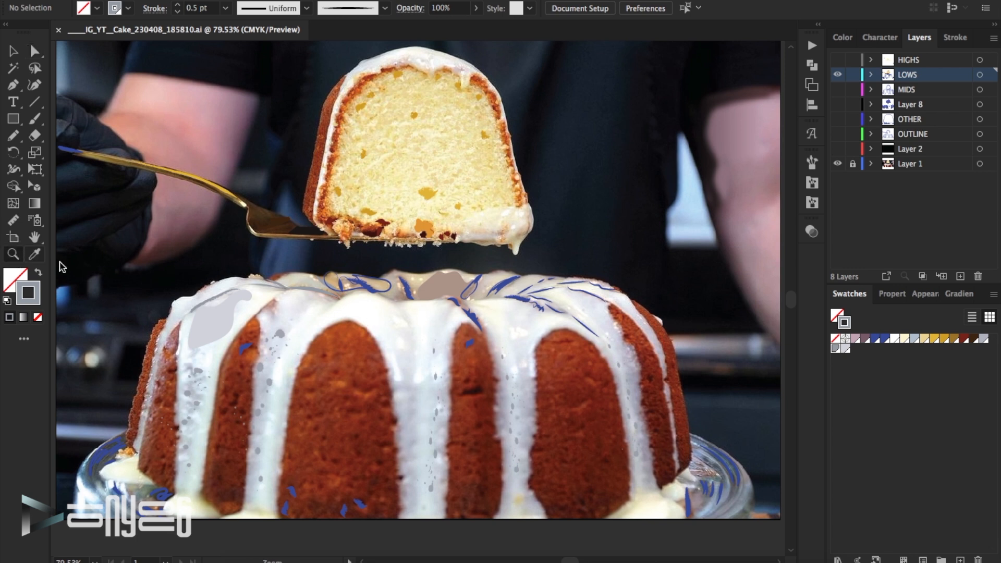
{"action": "left_click", "coordinate": [350, 274]}
{"action": "key", "text": "v"}
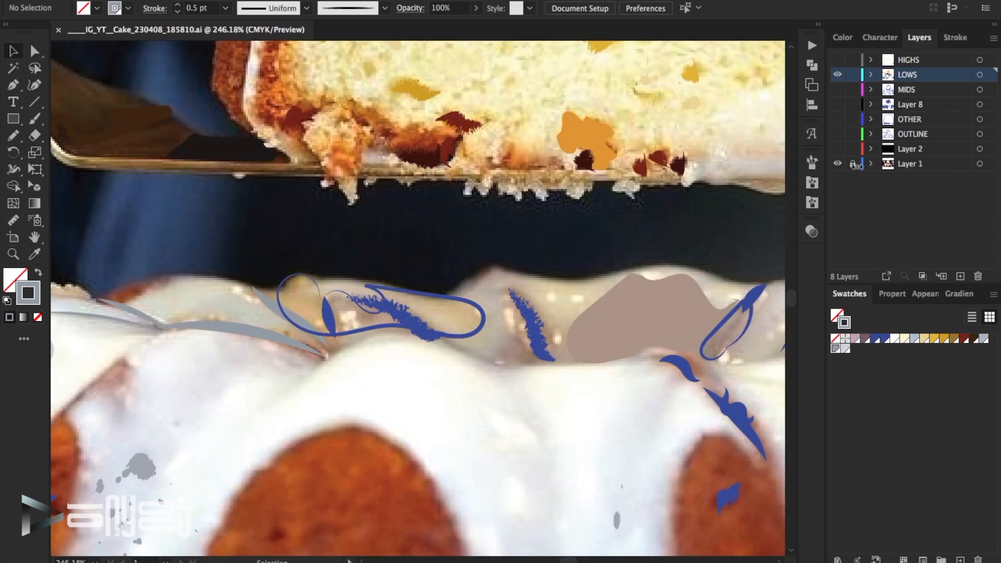
{"action": "left_click", "coordinate": [838, 74]}
{"action": "left_click", "coordinate": [838, 75]}
{"action": "left_click", "coordinate": [838, 75]}
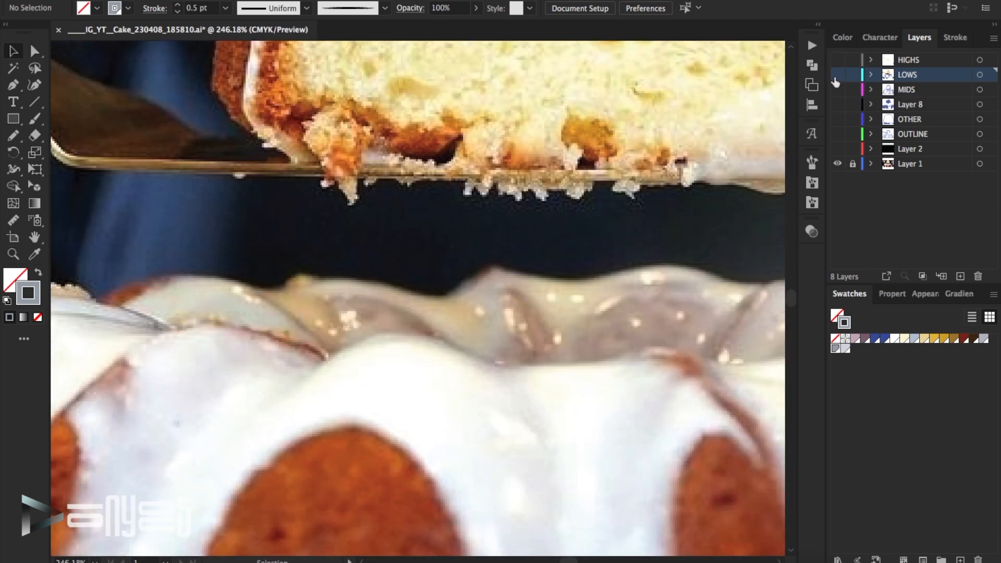
{"action": "left_click", "coordinate": [299, 345]}
{"action": "left_click", "coordinate": [965, 339]}
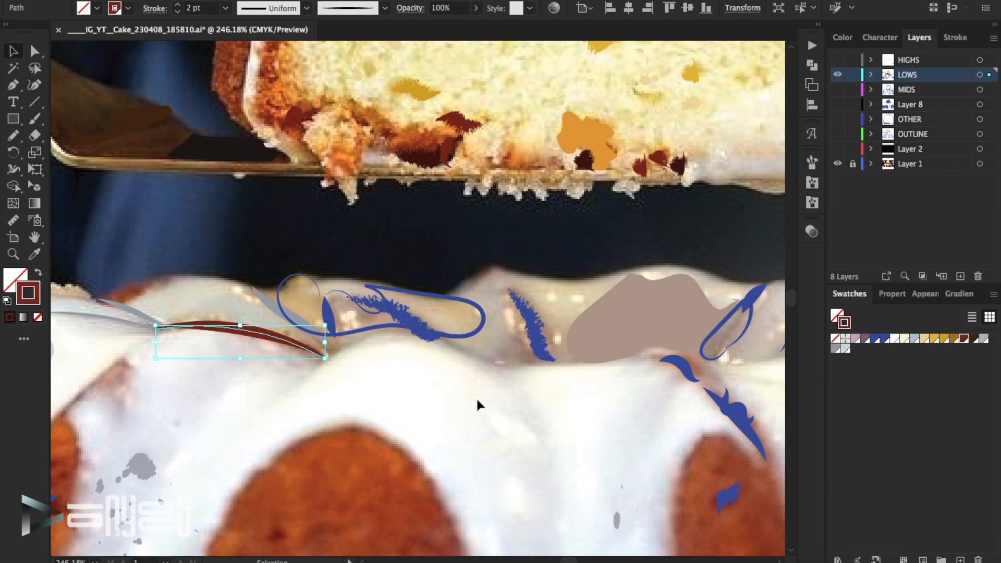
- Apply the dark red swatch to the blue strokes along the exposed crust edge below the mauve shape
{"action": "left_click", "coordinate": [837, 74]}
{"action": "left_click", "coordinate": [838, 74]}
{"action": "left_click", "coordinate": [737, 412]}
{"action": "left_click", "coordinate": [715, 402], "text": "shift"}
{"action": "left_click", "coordinate": [682, 364], "text": "shift"}
{"action": "left_click", "coordinate": [964, 339]}
{"action": "key", "text": "ctrl+shift+a"}
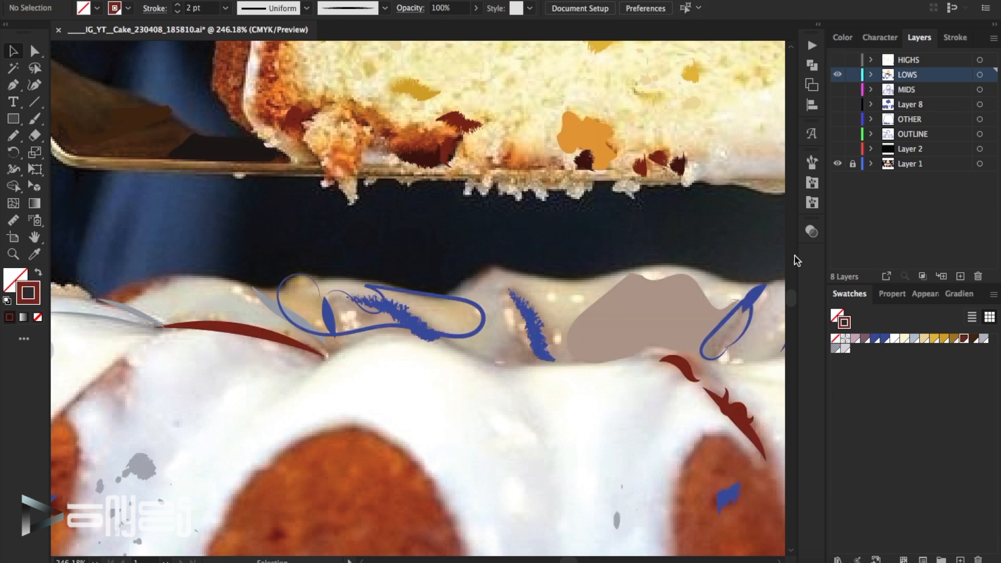
- Fill the narrow blue loop beside the mauve shape with the mauve of that shape
{"action": "left_click", "coordinate": [751, 325]}
{"action": "left_click", "coordinate": [29, 257]}
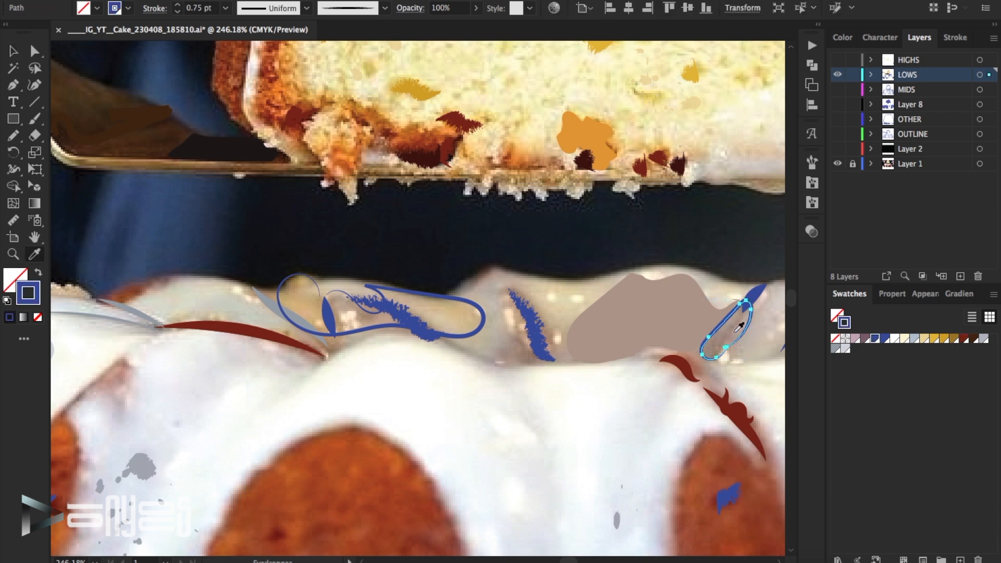
{"action": "left_click", "coordinate": [678, 308]}
{"action": "left_click", "coordinate": [35, 51]}
{"action": "left_click", "coordinate": [728, 229]}
{"action": "left_click", "coordinate": [736, 330]}
{"action": "key", "text": "x"}
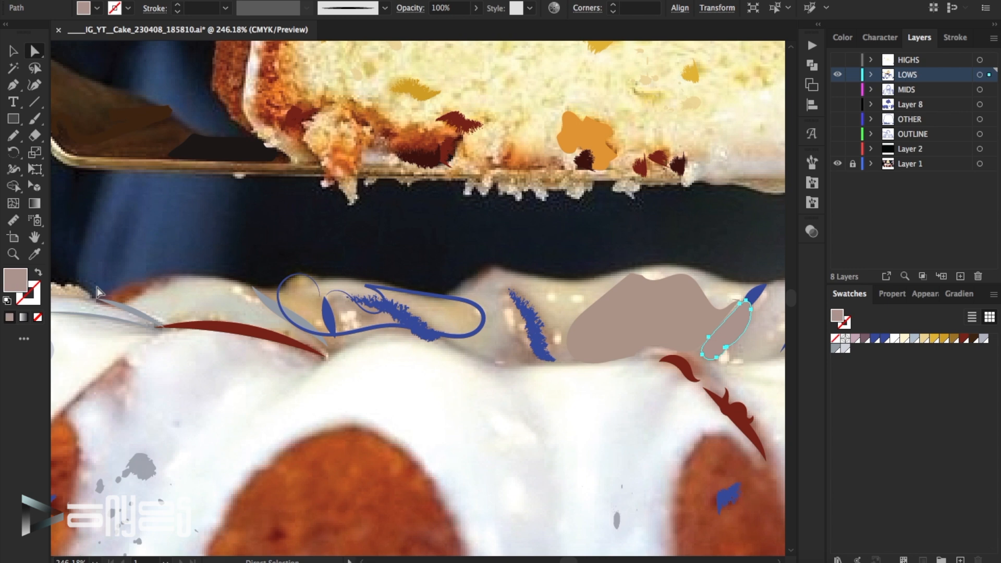
- Darken the narrow loop's mauve fill with the Color Picker
{"action": "double_click", "coordinate": [15, 280]}
{"action": "left_click", "coordinate": [674, 164]}
{"action": "left_click", "coordinate": [982, 99]}
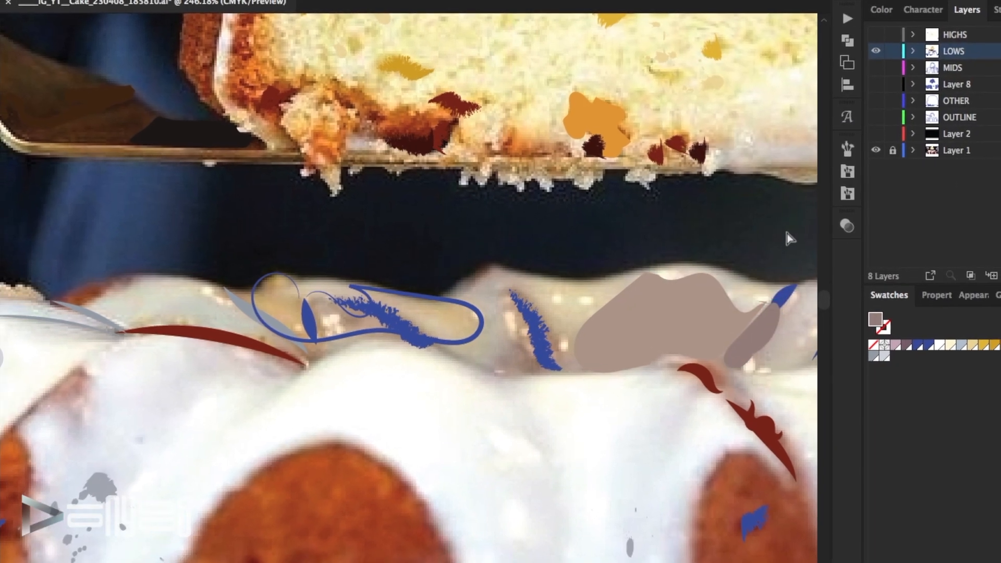
- Recolour the short blue stroke at the tip of the narrow mauve loop with grey swatch C=40 M=31 Y=25 K=0
{"action": "left_click", "coordinate": [788, 295]}
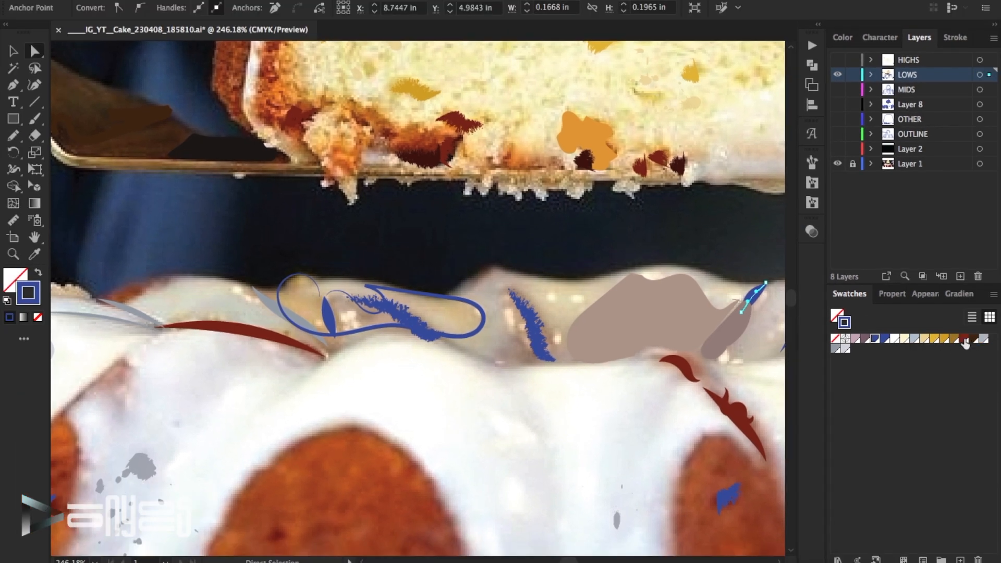
{"action": "left_click", "coordinate": [965, 340]}
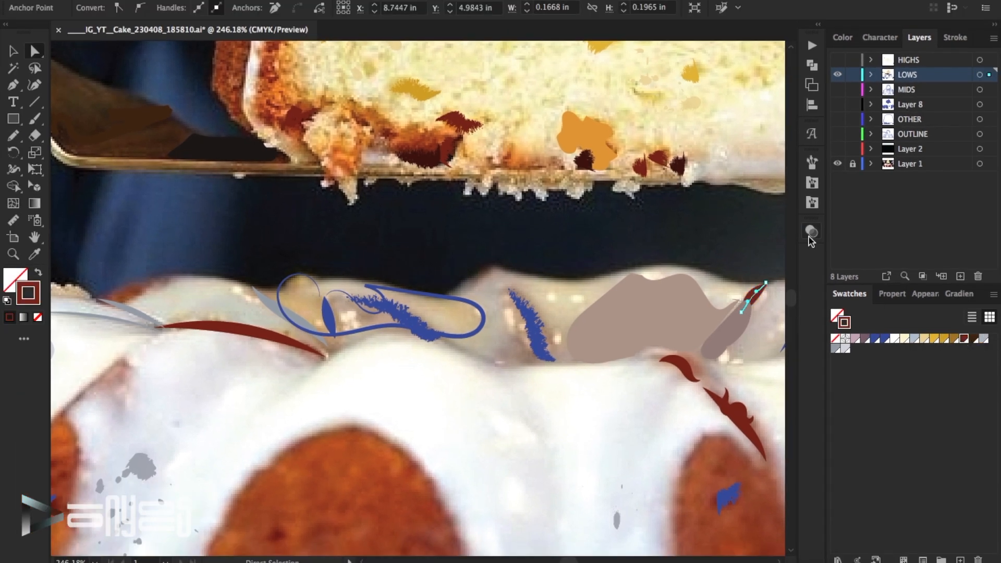
{"action": "left_click", "coordinate": [838, 75]}
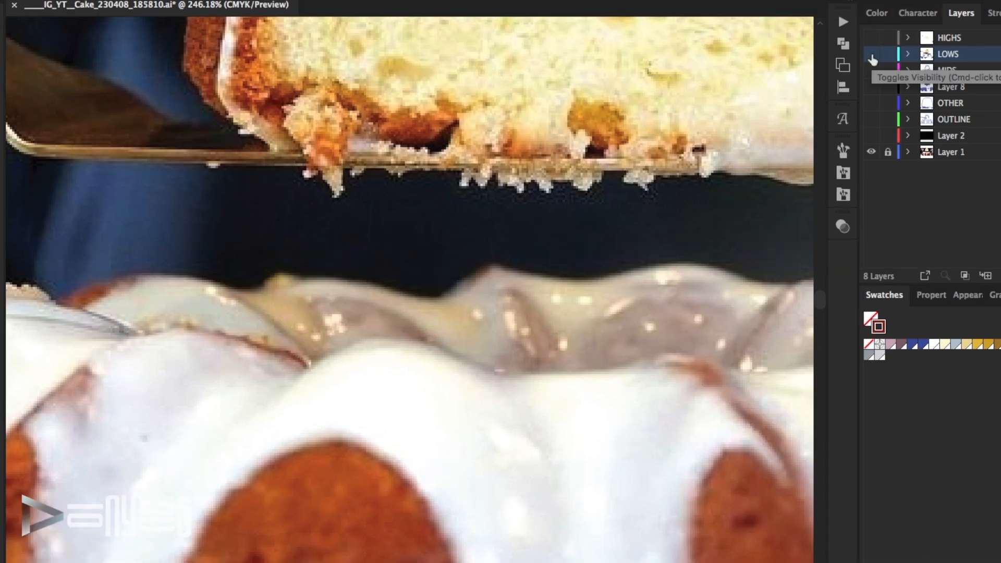
{"action": "left_click", "coordinate": [871, 54]}
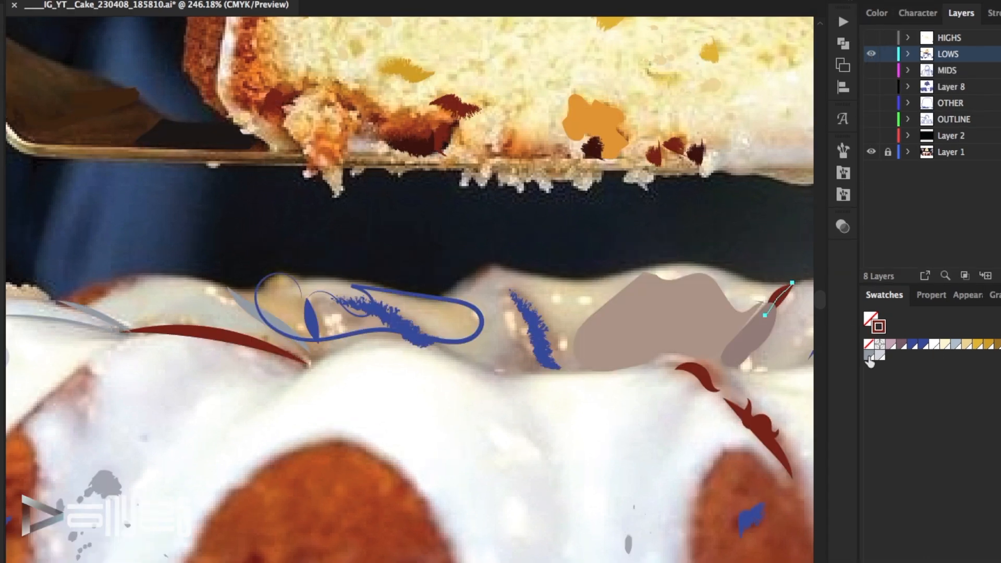
{"action": "left_click", "coordinate": [870, 359]}
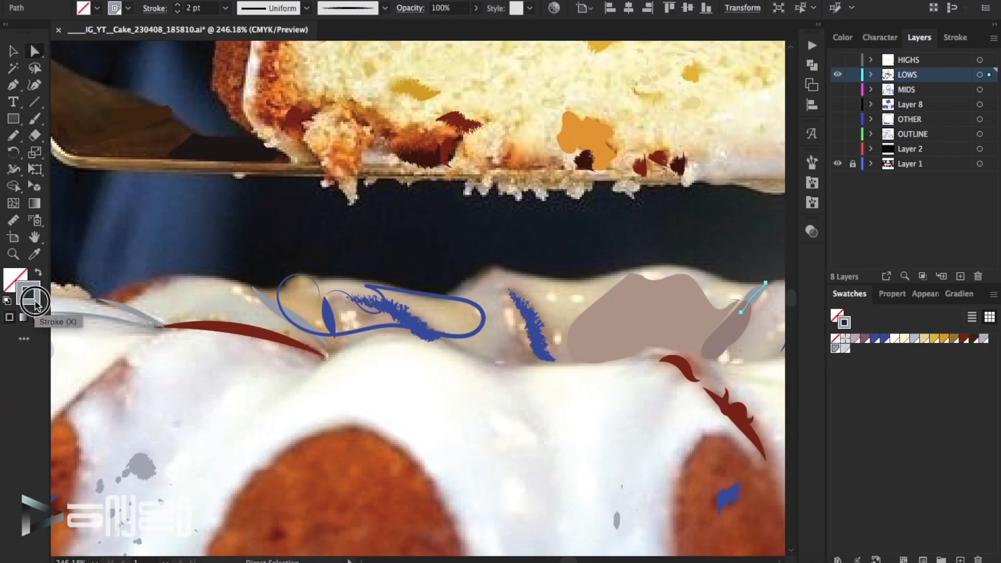
- Darken the grey of the short stroke at the loop's tip with the Color Picker
{"action": "double_click", "coordinate": [35, 303]}
{"action": "left_click", "coordinate": [663, 175]}
{"action": "left_click", "coordinate": [974, 97]}
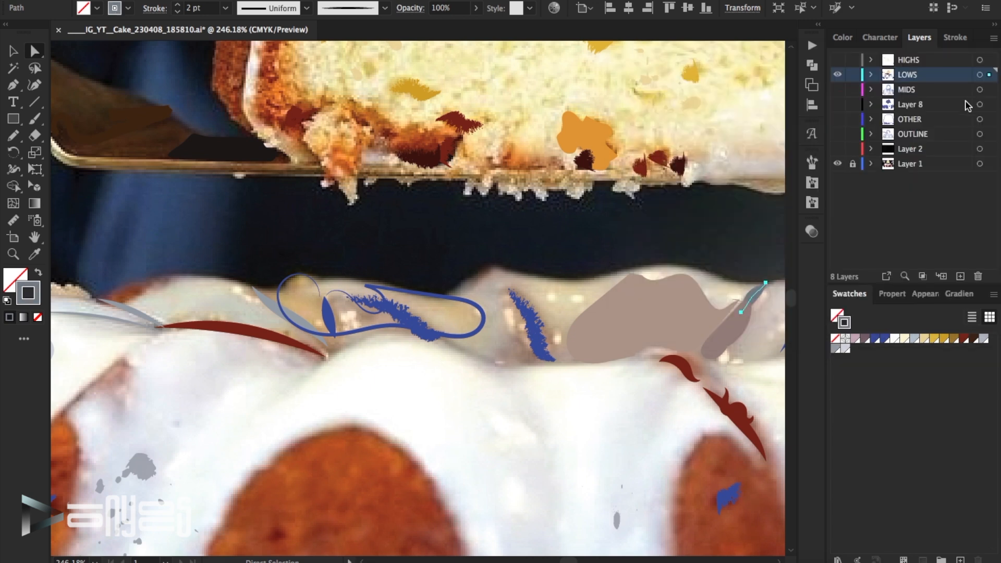
{"action": "left_click", "coordinate": [737, 240]}
{"action": "left_click", "coordinate": [756, 293]}
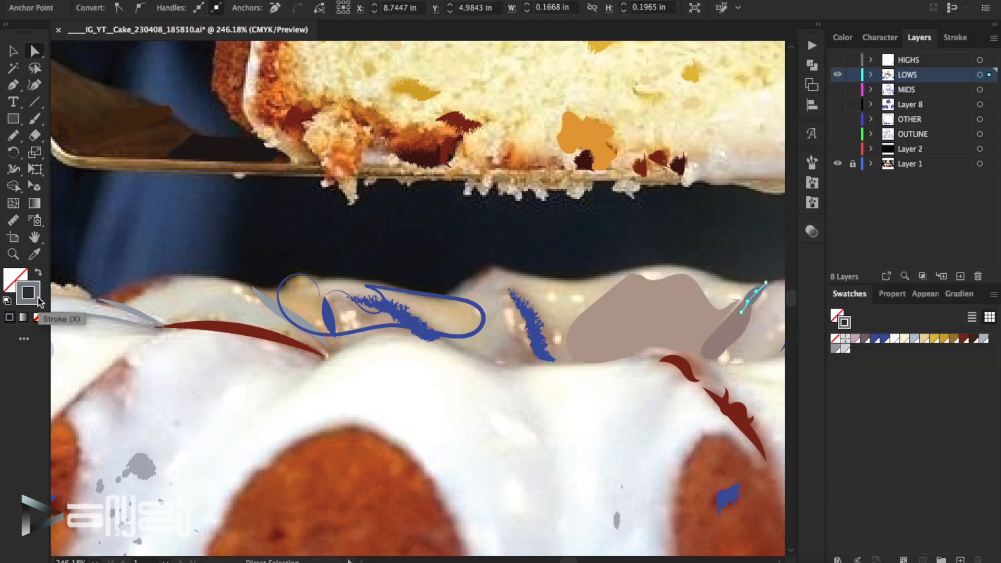
- Compare the LOWS layer with the photo and apply the dark brown swatch to the spiky stroke inside the long blue outline
{"action": "left_click", "coordinate": [838, 75]}
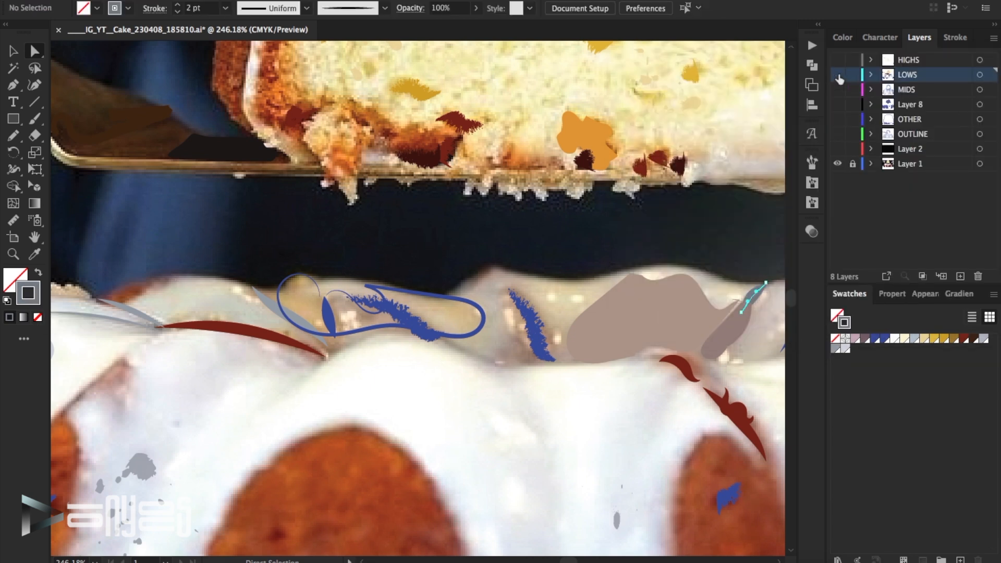
{"action": "left_click", "coordinate": [839, 75]}
{"action": "left_click", "coordinate": [406, 318]}
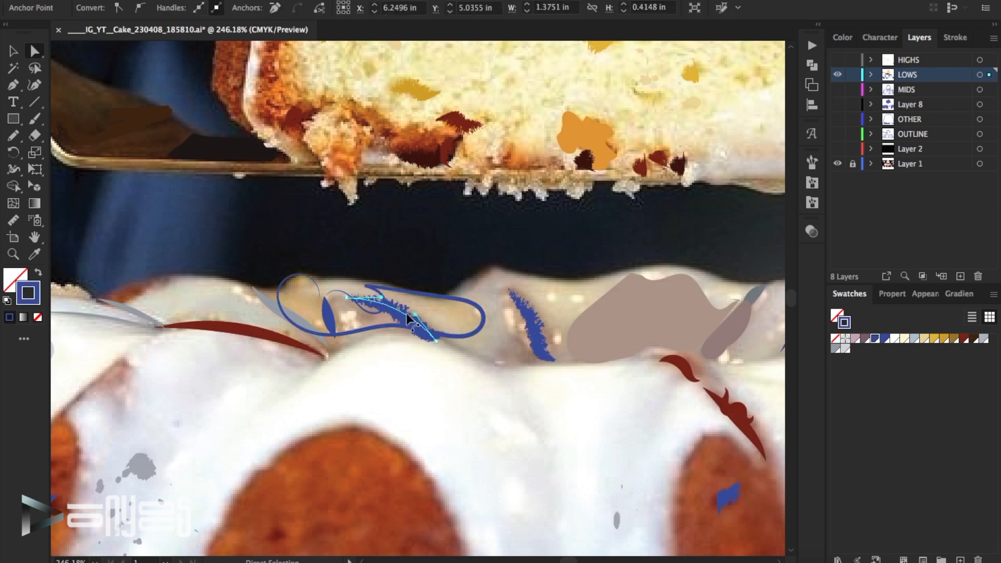
{"action": "left_click", "coordinate": [973, 339]}
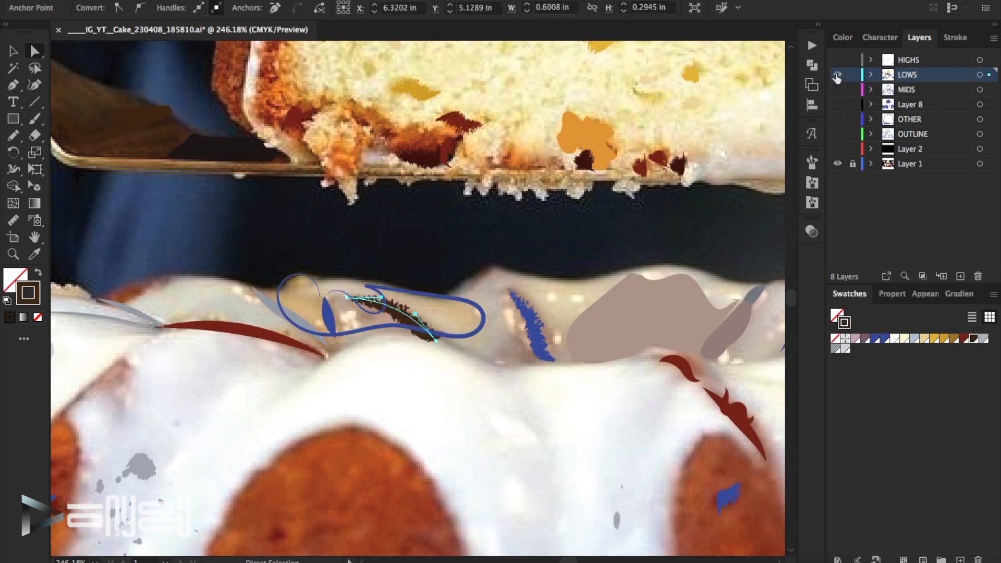
- Shift the lower anchor of the small leaf-shaped stroke slightly and recolour the stroke with the dusky purple swatch
{"action": "left_click", "coordinate": [839, 74]}
{"action": "left_click", "coordinate": [838, 75]}
{"action": "left_click", "coordinate": [330, 319]}
{"action": "left_click_drag", "start_coordinate": [334, 339], "coordinate": [340, 338]}
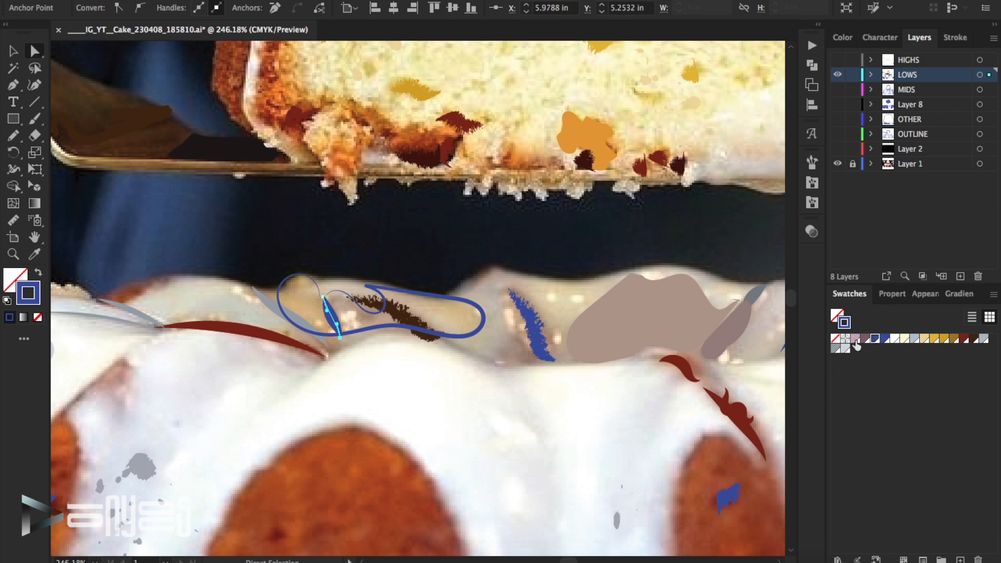
{"action": "left_click", "coordinate": [864, 339]}
{"action": "left_click", "coordinate": [428, 248]}
- Compare the LOWS layer with the photo and apply the dusky purple swatch to the feathery stroke left of the large mauve shape
{"action": "left_click", "coordinate": [839, 74]}
{"action": "left_click", "coordinate": [838, 75]}
{"action": "left_click", "coordinate": [531, 320]}
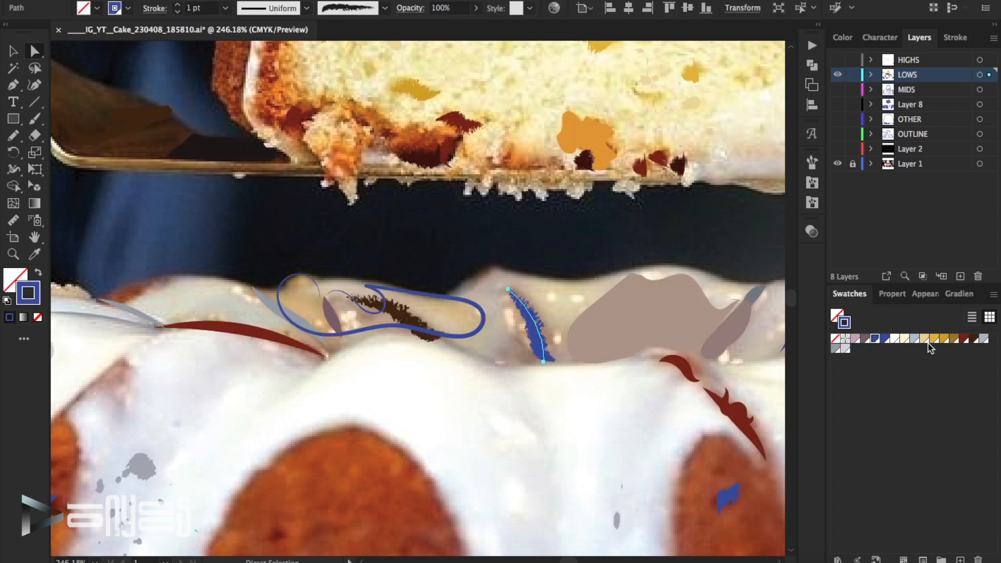
{"action": "left_click", "coordinate": [864, 339]}
{"action": "left_click", "coordinate": [557, 259]}
- Fill the long blue outline on the back icing rim with the tan sampled from the photo and send it to the back
{"action": "left_click", "coordinate": [479, 333]}
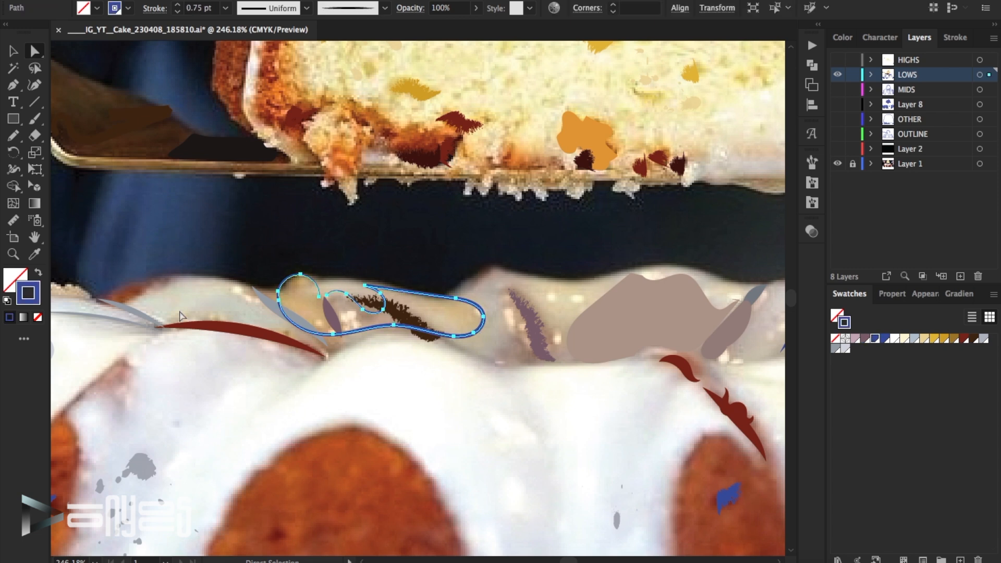
{"action": "left_click", "coordinate": [35, 254]}
{"action": "left_click", "coordinate": [453, 310]}
{"action": "left_click", "coordinate": [13, 51]}
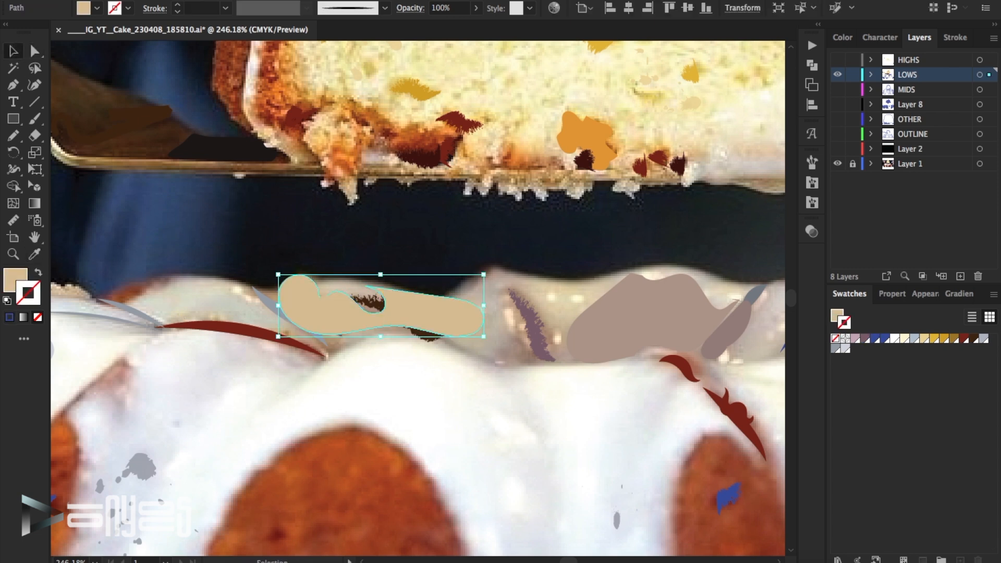
{"action": "left_click", "coordinate": [128, 0]}
{"action": "mouse_move", "coordinate": [162, 0]}
{"action": "left_click", "coordinate": [334, 35]}
{"action": "left_click", "coordinate": [514, 260]}
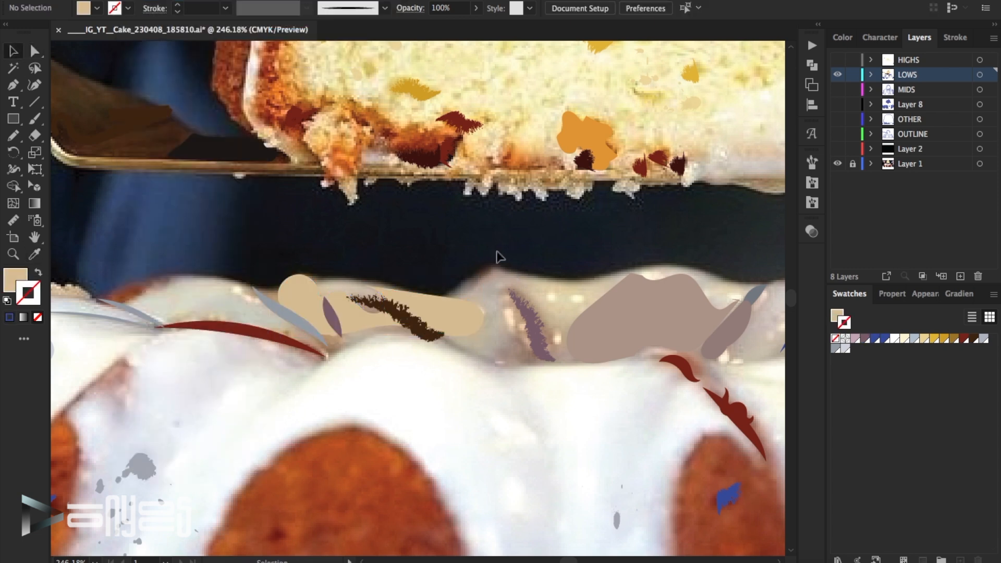
- Compare the LOWS layer with the photo and apply the dusky purple swatch to the thin curved stroke left of the leaf-shaped stroke
{"action": "left_click", "coordinate": [837, 75]}
{"action": "left_click", "coordinate": [837, 75]}
{"action": "left_click", "coordinate": [305, 332]}
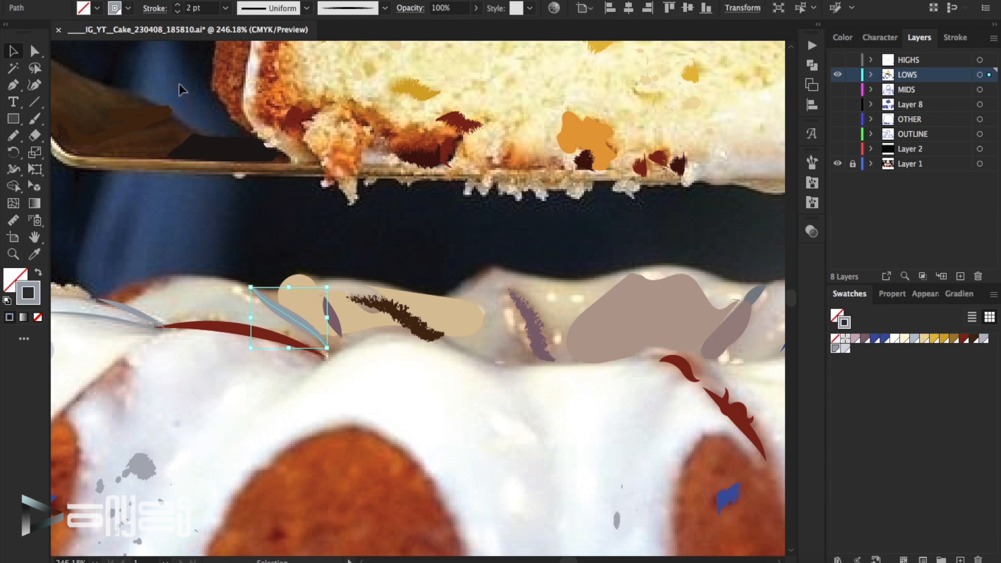
{"action": "left_click", "coordinate": [865, 339]}
{"action": "left_click", "coordinate": [423, 263]}
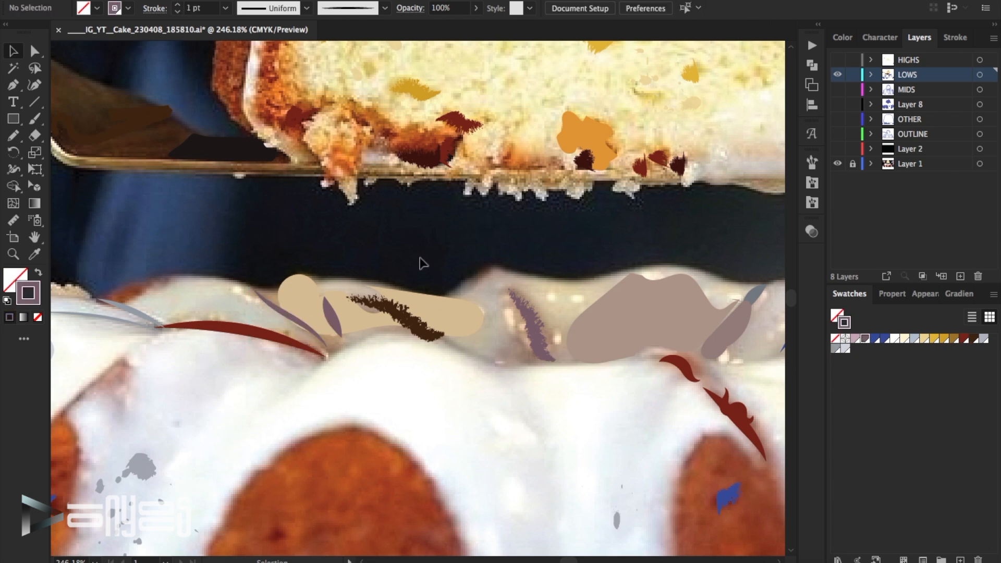
- Recolour the small blue mark on the narrow cake section below the red strokes with the dark brown swatch
{"action": "key", "text": "ctrl+0"}
{"action": "left_click", "coordinate": [15, 255]}
{"action": "left_click_drag", "start_coordinate": [658, 369], "coordinate": [424, 263]}
{"action": "left_click", "coordinate": [16, 54]}
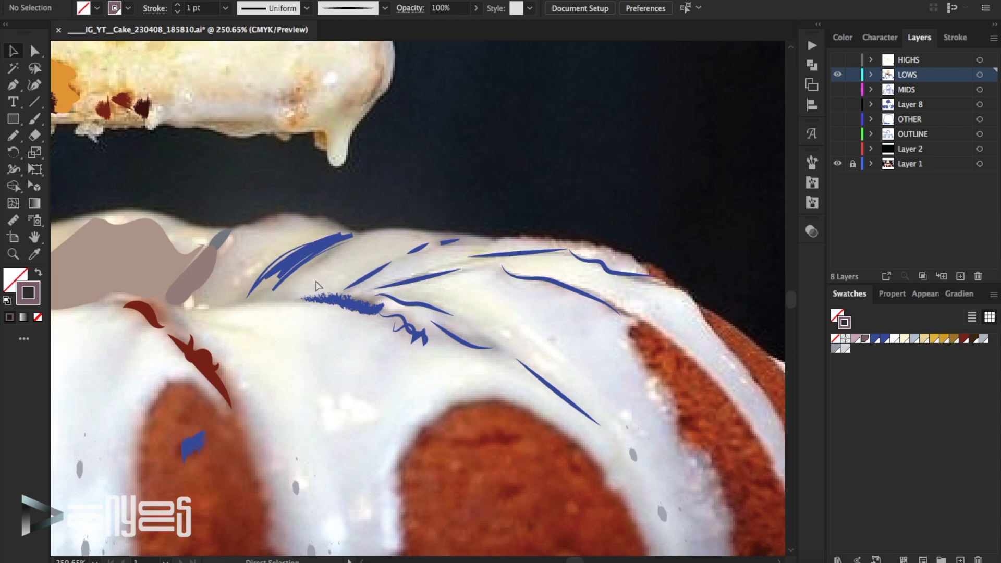
{"action": "left_click", "coordinate": [196, 444]}
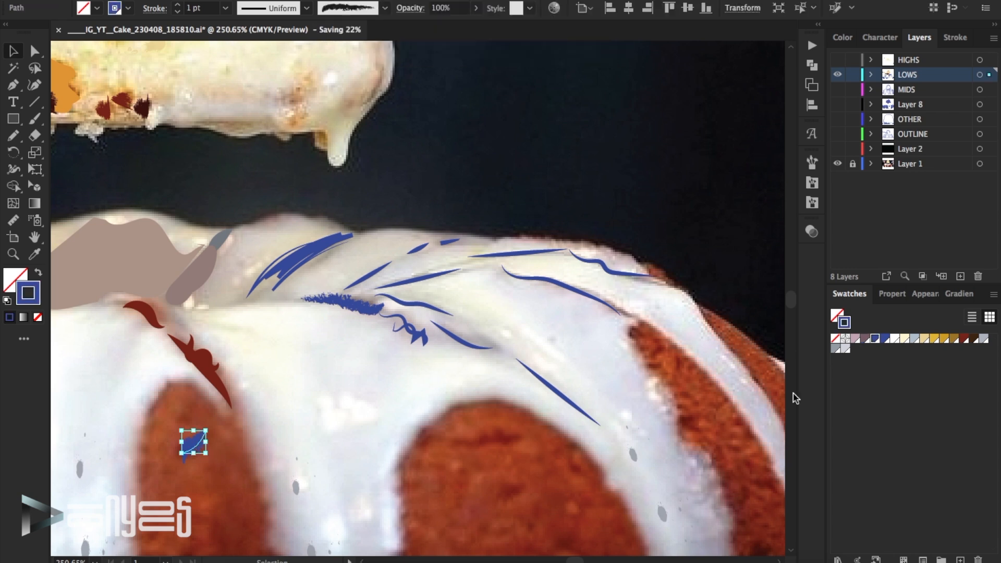
{"action": "left_click", "coordinate": [1000, 347]}
{"action": "left_click", "coordinate": [1000, 346]}
{"action": "left_click", "coordinate": [611, 306]}
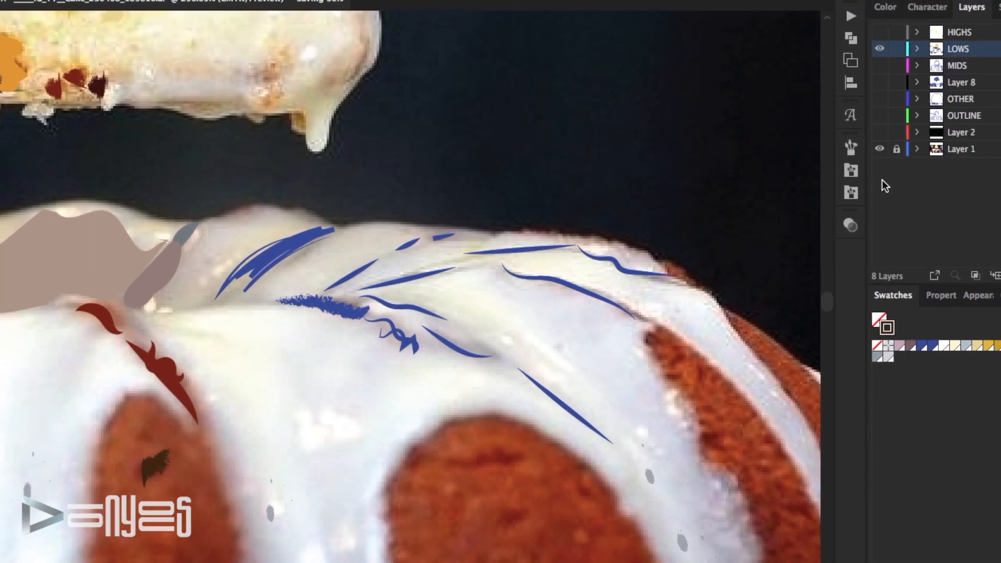
- Compare the LOWS layer with the photo and apply the grey swatch to all blue strokes on the right half of the icing rim
{"action": "left_click", "coordinate": [879, 50]}
{"action": "left_click", "coordinate": [879, 50]}
{"action": "left_click", "coordinate": [351, 311]}
{"action": "mouse_move", "coordinate": [725, 236]}
{"action": "left_mouse_down"}
{"action": "mouse_move", "coordinate": [663, 325]}
{"action": "mouse_move", "coordinate": [257, 385]}
{"action": "left_mouse_up"}
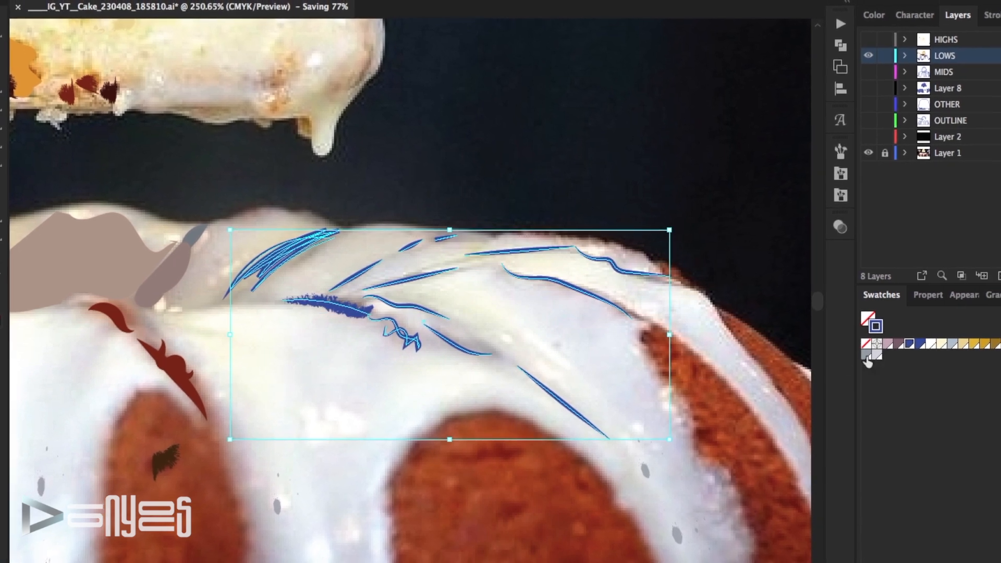
{"action": "left_click", "coordinate": [613, 208]}
- Try dark brown on the feathery stroke in the right half of the icing, compare with the photo and settle on the dusky purple swatch
{"action": "left_click", "coordinate": [351, 307]}
{"action": "left_click", "coordinate": [1000, 344]}
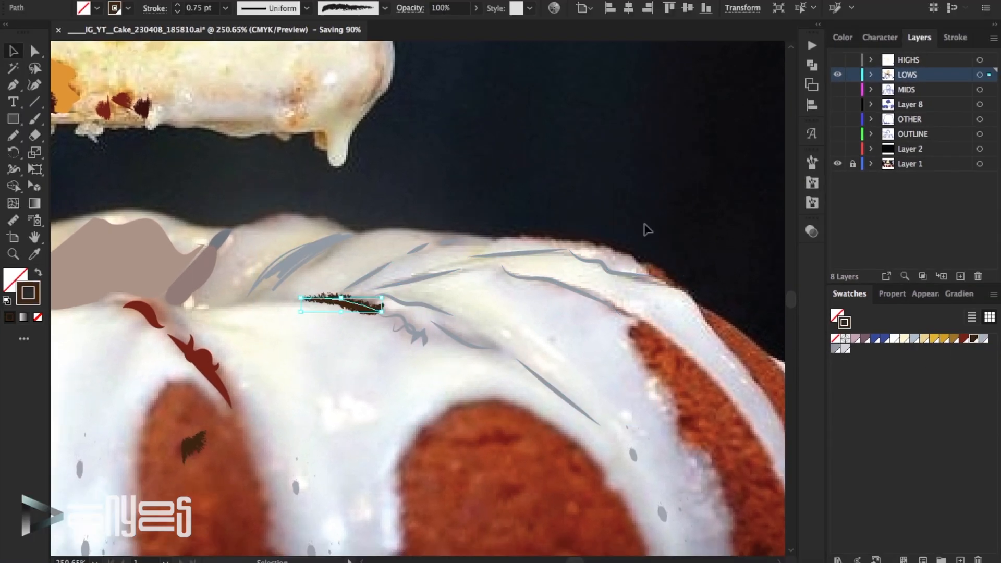
{"action": "left_click", "coordinate": [838, 75]}
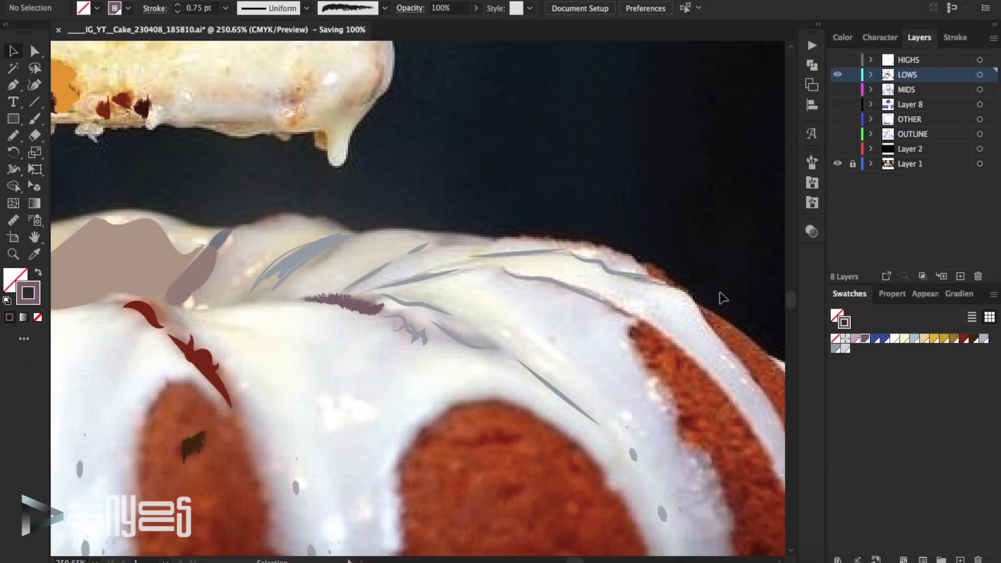
- Apply the dark brown swatch to the two wavy strokes near the right edge of the icing rim
{"action": "left_click", "coordinate": [622, 298]}
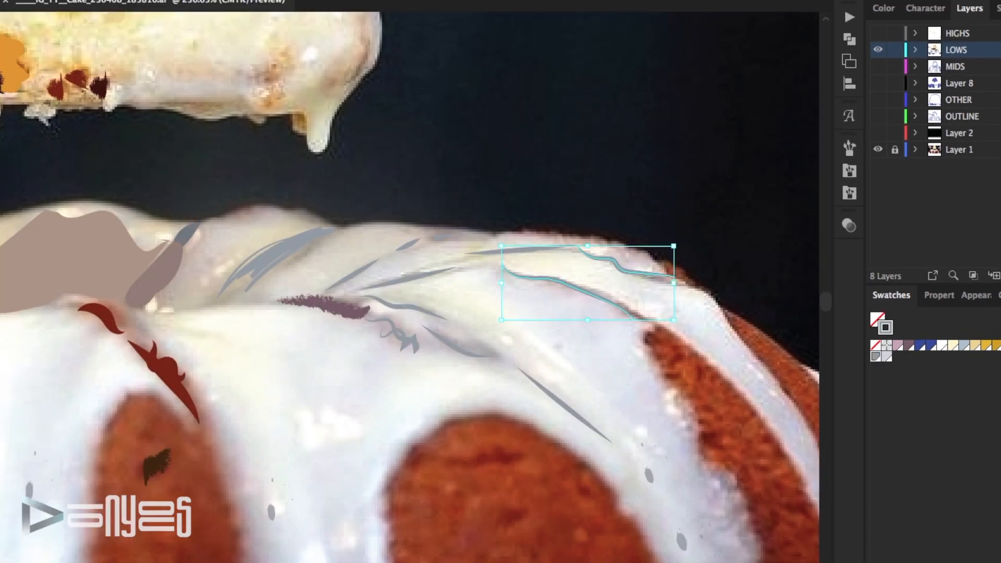
{"action": "left_click", "coordinate": [974, 339]}
{"action": "left_click", "coordinate": [723, 267]}
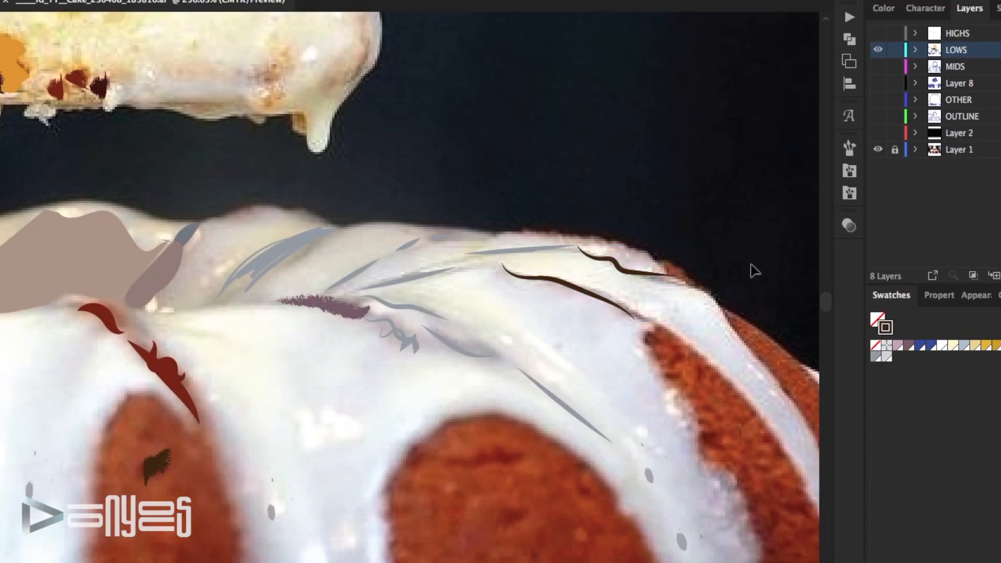
- Compare the LOWS layer with the photo and shift anchor points of the grey stroke above the wide right-hand cake section to refine its curve
{"action": "scroll", "coordinate": [422, 140], "scroll_direction": "down", "scroll_amount": 2}
{"action": "left_click", "coordinate": [642, 237]}
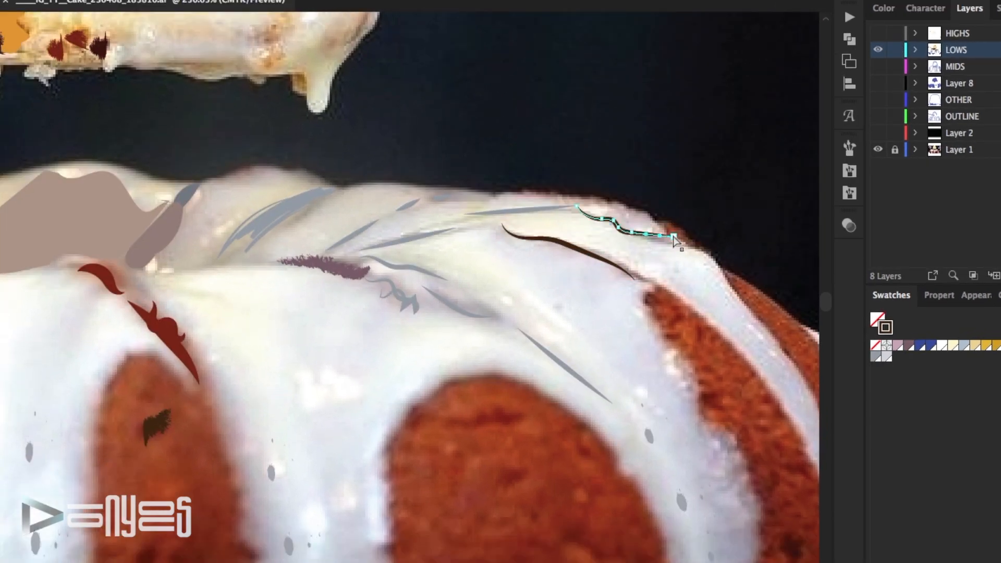
{"action": "scroll", "coordinate": [662, 209], "scroll_direction": "down", "scroll_amount": 3}
{"action": "left_click", "coordinate": [877, 49]}
{"action": "left_click", "coordinate": [877, 50]}
{"action": "left_click", "coordinate": [571, 235]}
{"action": "left_click_drag", "start_coordinate": [571, 233], "coordinate": [552, 210]}
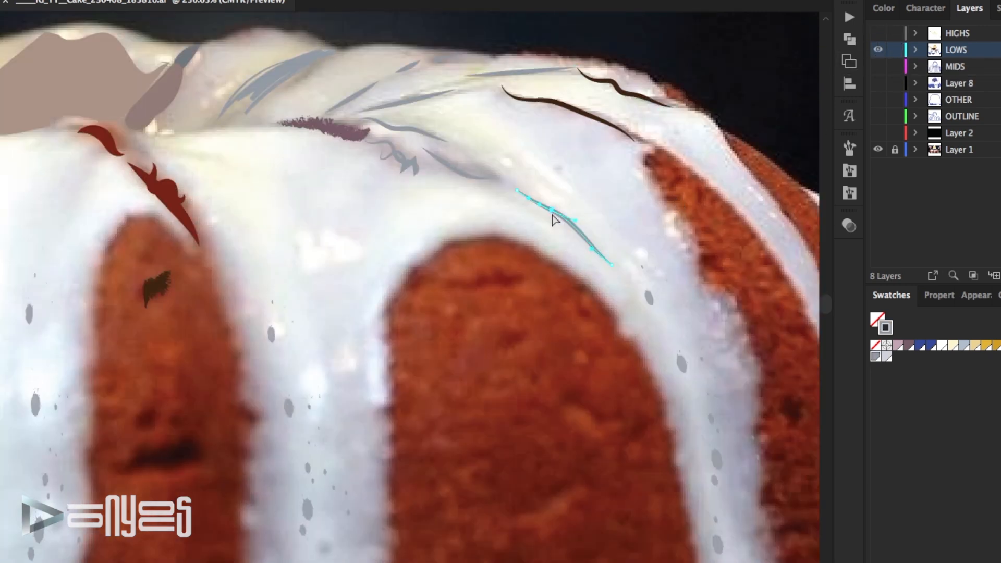
{"action": "left_click_drag", "start_coordinate": [592, 249], "coordinate": [594, 246]}
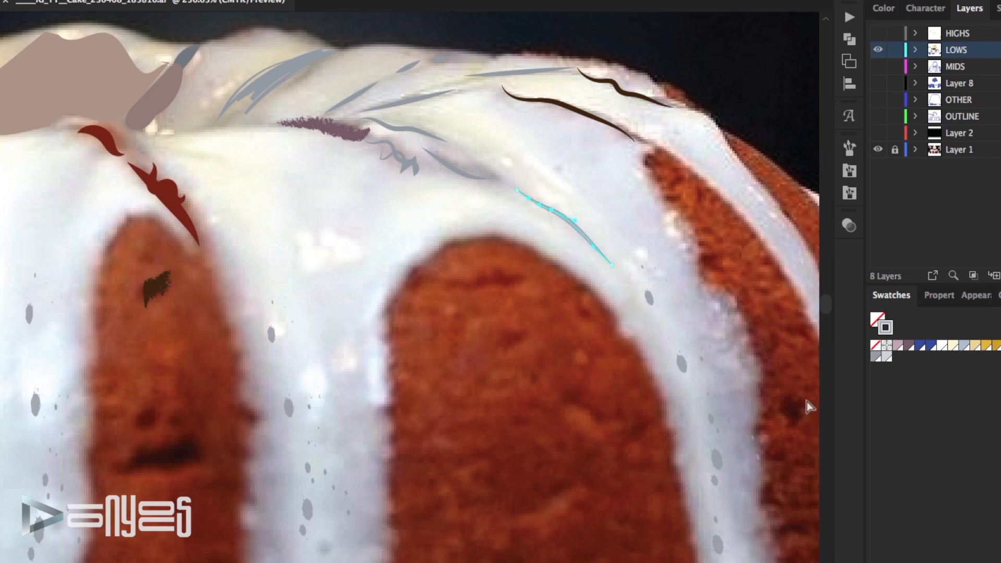
{"action": "left_click", "coordinate": [622, 389]}
- Apply the dark brown swatch to the five blue marks on the left and middle cake sections and save the file
{"action": "scroll", "coordinate": [621, 389], "scroll_direction": "down", "scroll_amount": 5}
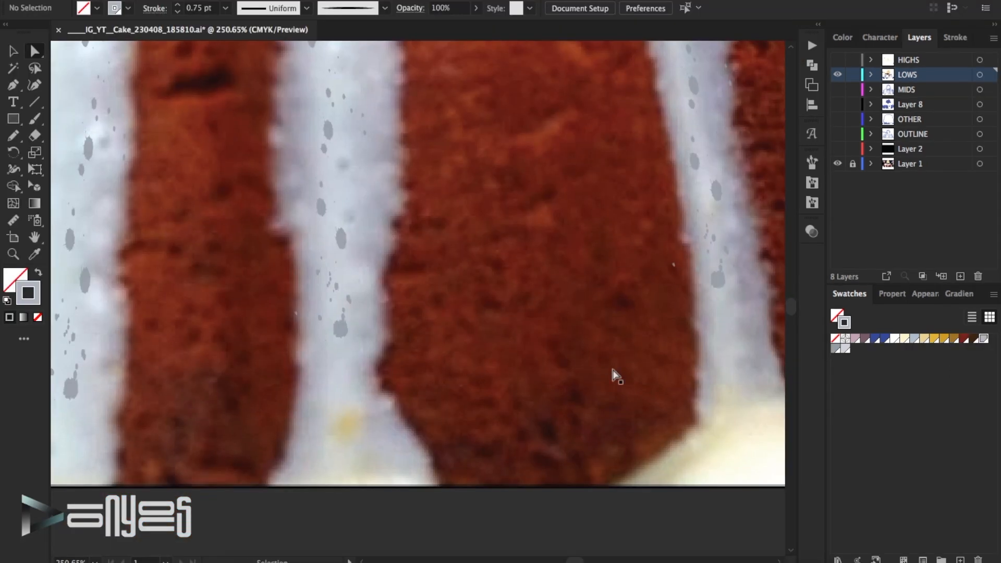
{"action": "key", "text": "ctrl+0"}
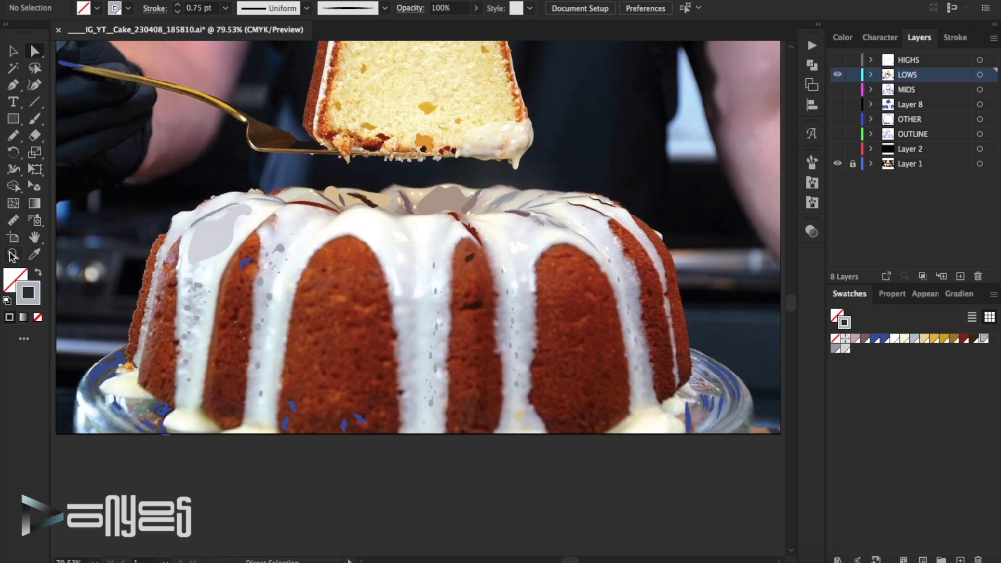
{"action": "double_click", "coordinate": [12, 257]}
{"action": "left_click", "coordinate": [311, 422]}
{"action": "left_click", "coordinate": [11, 51]}
{"action": "scroll", "coordinate": [271, 107], "scroll_direction": "up", "scroll_amount": 3}
{"action": "left_click", "coordinate": [258, 106]}
{"action": "left_click_drag", "start_coordinate": [509, 366], "coordinate": [321, 436]}
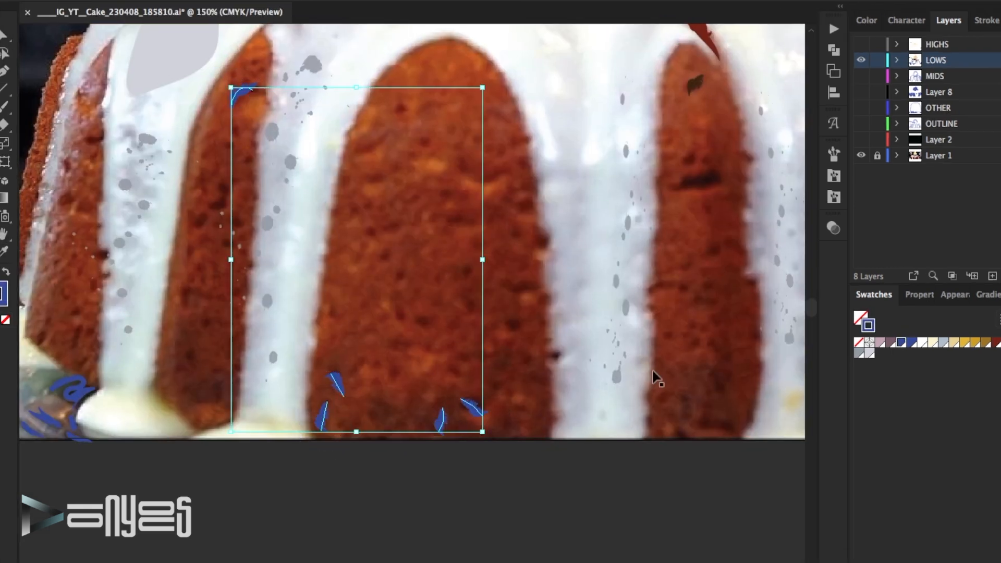
{"action": "left_click", "coordinate": [974, 339]}
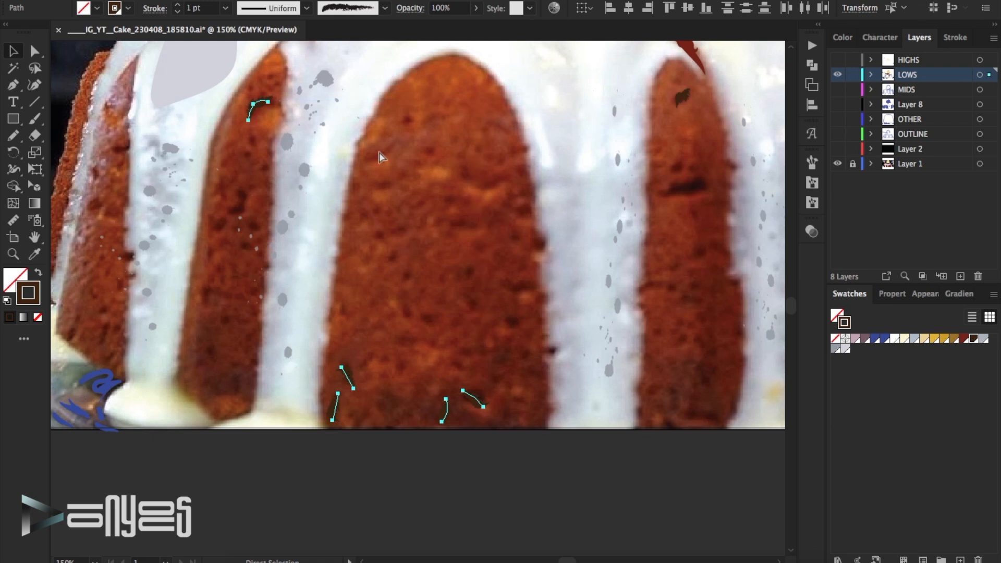
{"action": "key", "text": "super+shift+a"}
{"action": "key", "text": "super+s"}
- Paint dark brown Paintbrush marks over the dark crack in the narrow cake section and on the leftmost cake section
{"action": "left_click", "coordinate": [34, 120]}
{"action": "left_click_drag", "start_coordinate": [705, 183], "coordinate": [663, 192]}
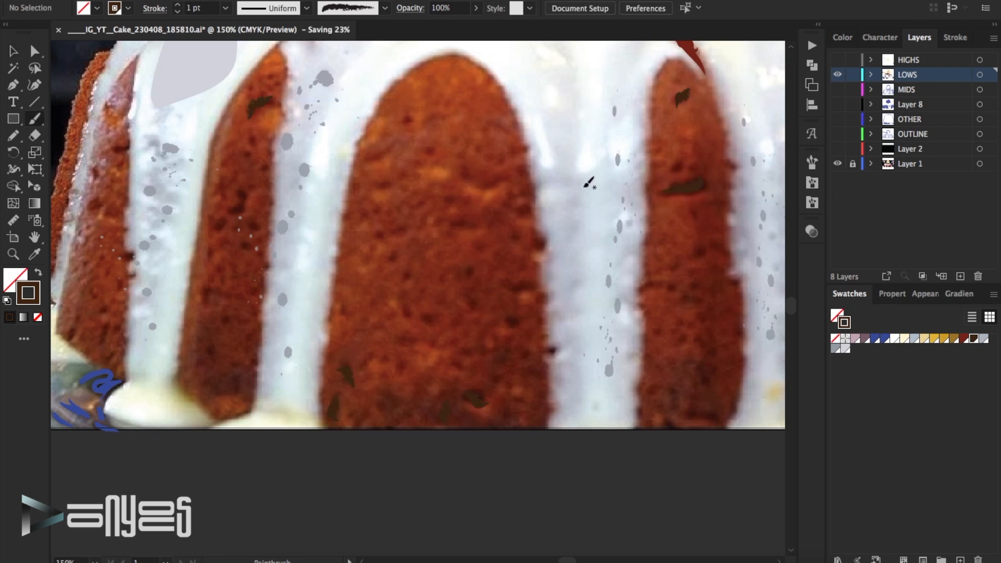
{"action": "left_click_drag", "start_coordinate": [117, 147], "coordinate": [128, 149]}
{"action": "left_click_drag", "start_coordinate": [78, 336], "coordinate": [68, 328]}
- Compare the LOWS layer with the photo around the left side of the cake and the glass stand
{"action": "scroll", "coordinate": [559, 561], "scroll_direction": "left", "scroll_amount": 5}
{"action": "left_click", "coordinate": [13, 50]}
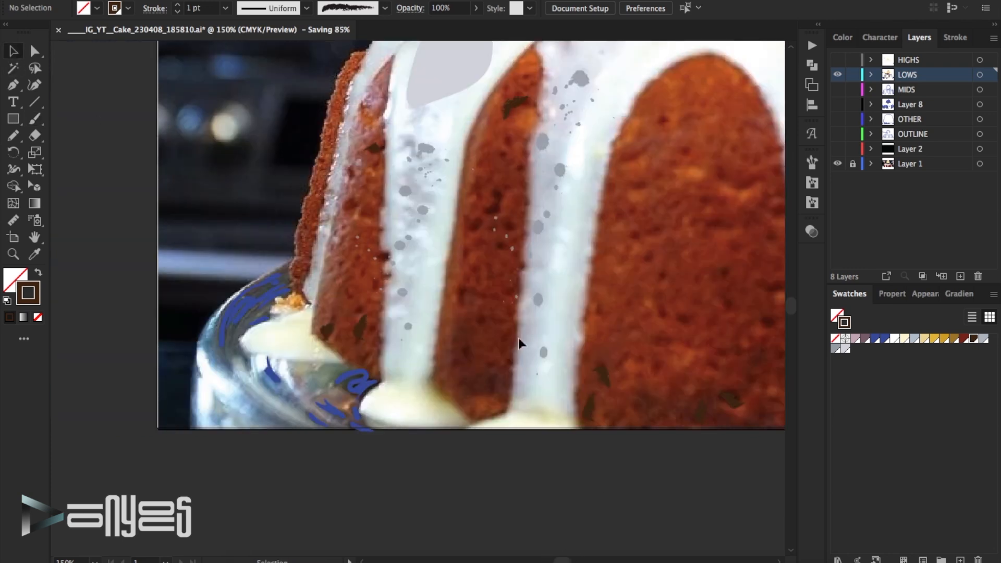
{"action": "left_click", "coordinate": [838, 76]}
{"action": "left_click", "coordinate": [838, 75]}
{"action": "left_click", "coordinate": [838, 76]}
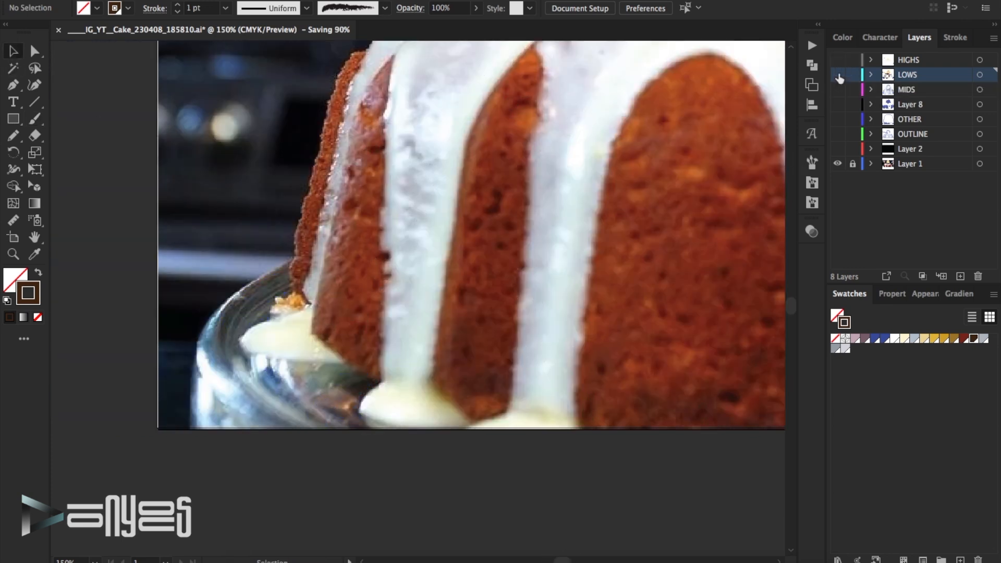
{"action": "left_click", "coordinate": [838, 76]}
{"action": "left_click", "coordinate": [838, 75]}
{"action": "left_click", "coordinate": [838, 75]}
{"action": "left_click", "coordinate": [838, 76]}
{"action": "left_click", "coordinate": [838, 76]}
{"action": "left_click", "coordinate": [838, 75]}
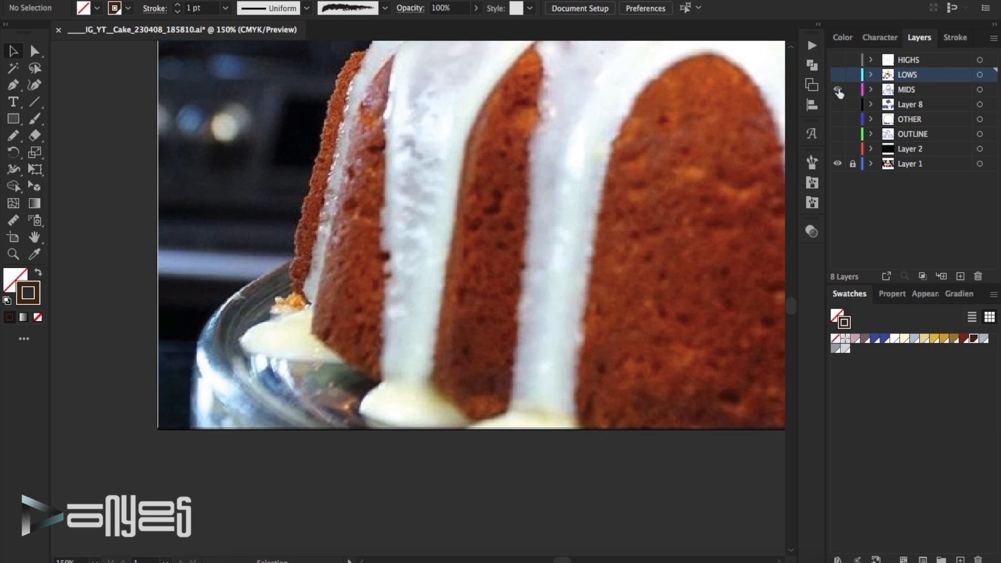
- Sample the dark tone of the glass stand's left rim from the photo, save it as a new swatch and show only the LOWS linework again
{"action": "left_click", "coordinate": [838, 89]}
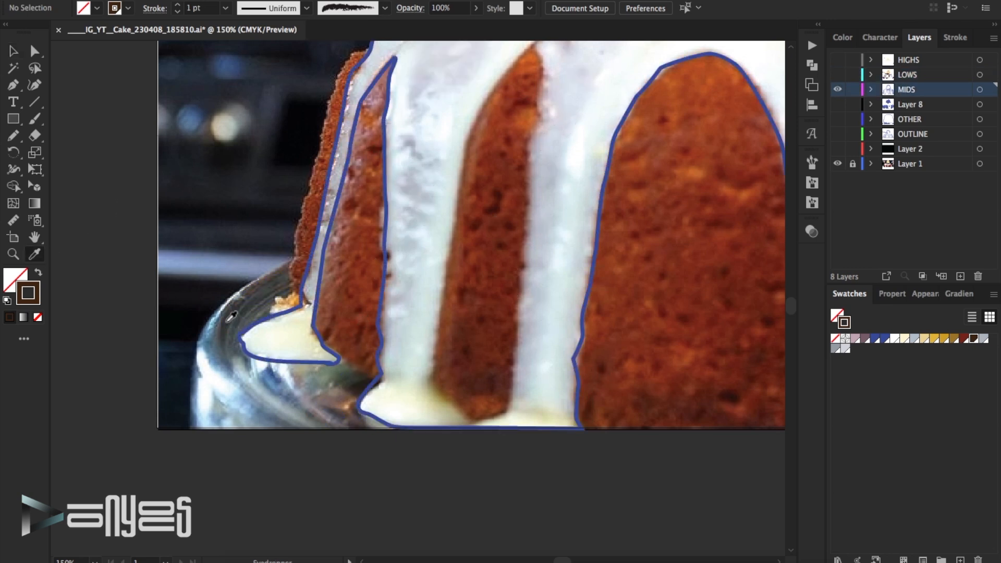
{"action": "left_click", "coordinate": [231, 316]}
{"action": "left_click", "coordinate": [994, 294]}
{"action": "left_click", "coordinate": [876, 247]}
{"action": "left_click", "coordinate": [885, 347]}
{"action": "left_click", "coordinate": [838, 90]}
{"action": "left_click", "coordinate": [838, 74]}
- Apply the new dark swatch to the blue rim strokes and lower strokes on the left side of the glass stand
{"action": "key", "text": "v"}
{"action": "left_click", "coordinate": [268, 303]}
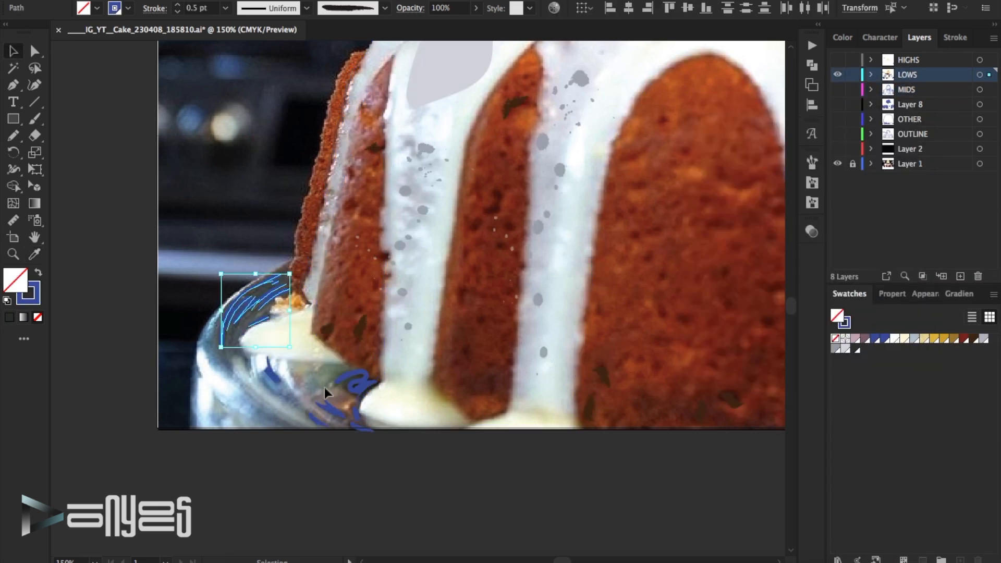
{"action": "left_click", "coordinate": [336, 415], "text": "shift"}
{"action": "key", "text": "x"}
{"action": "left_click", "coordinate": [856, 348]}
{"action": "left_click", "coordinate": [414, 416]}
- Recolour the remaining curly blue strokes on the left of the stand with the new dark swatch and darken their stroke colour to #1d211d
{"action": "left_click", "coordinate": [361, 390]}
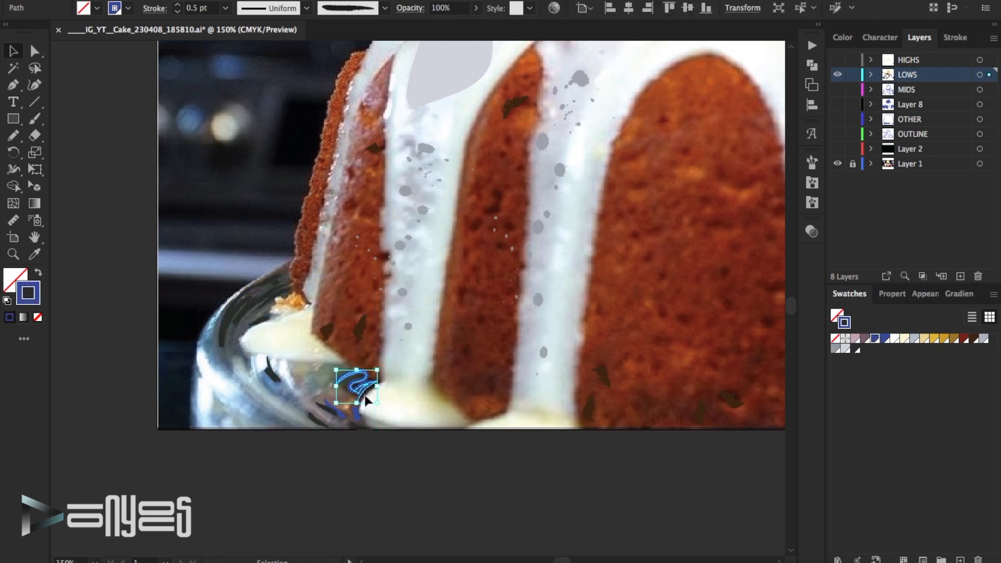
{"action": "left_click", "coordinate": [332, 410], "text": "shift"}
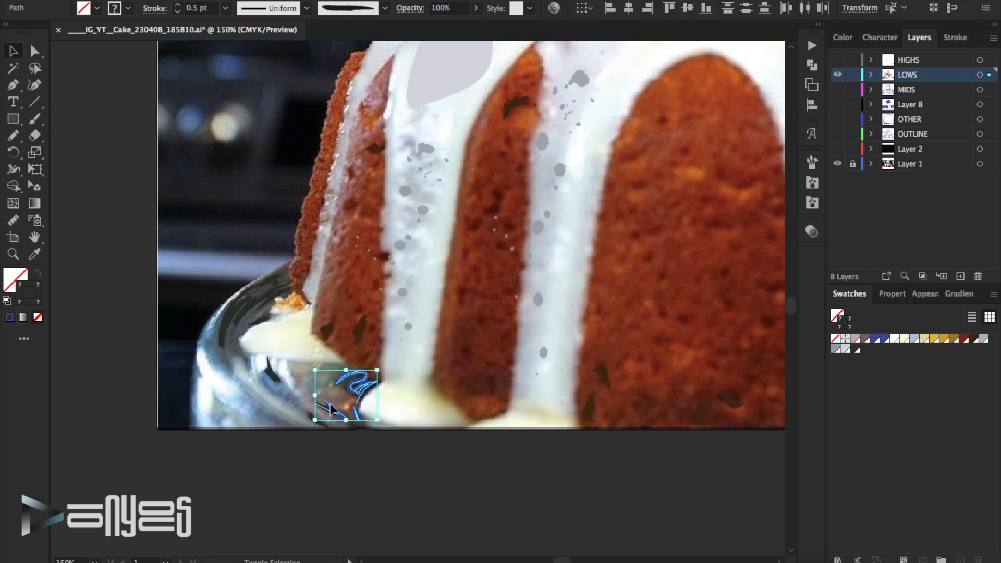
{"action": "left_click", "coordinate": [326, 413], "text": "shift"}
{"action": "left_click", "coordinate": [854, 350]}
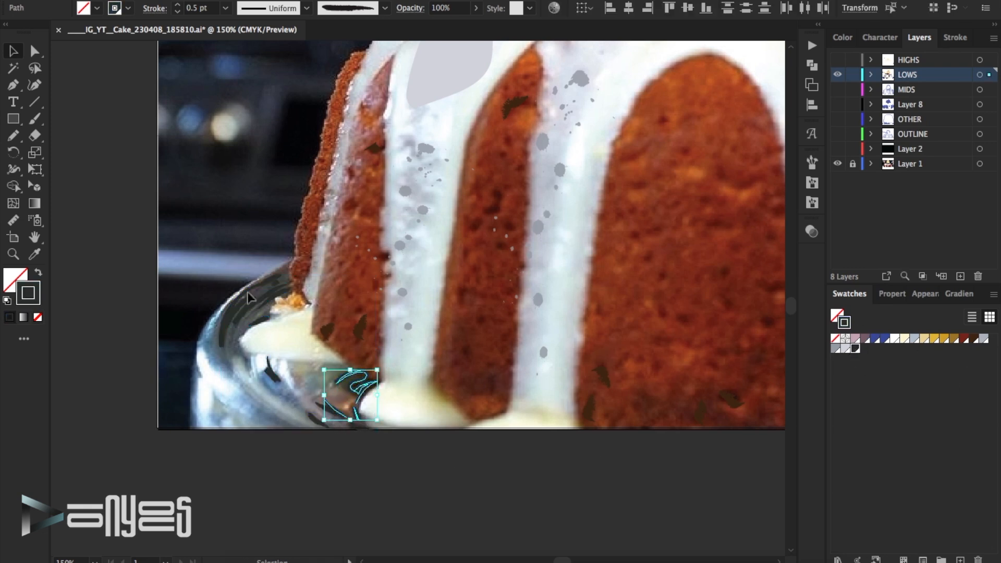
{"action": "double_click", "coordinate": [39, 297]}
{"action": "left_click", "coordinate": [665, 250]}
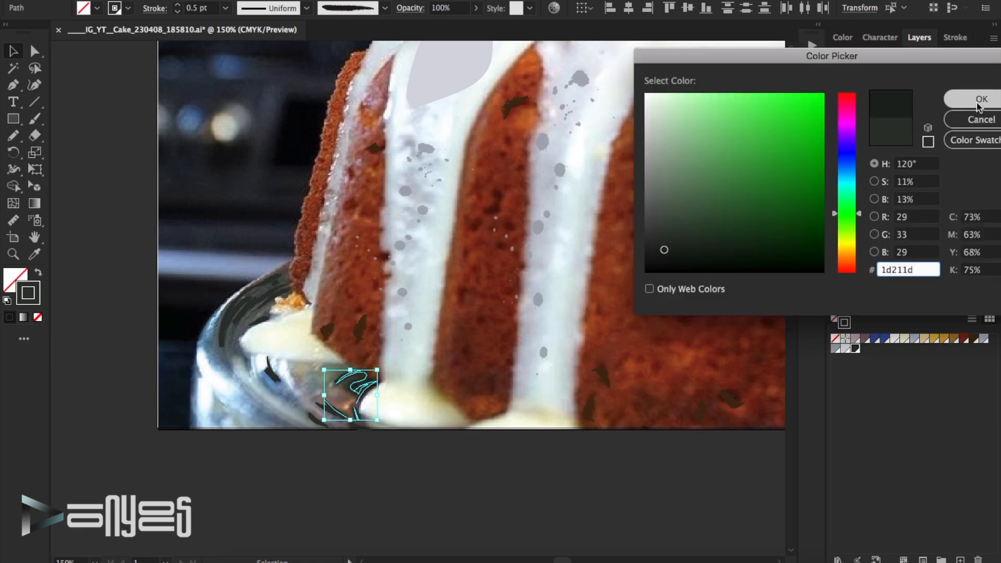
{"action": "left_click", "coordinate": [979, 102]}
{"action": "left_click", "coordinate": [447, 465]}
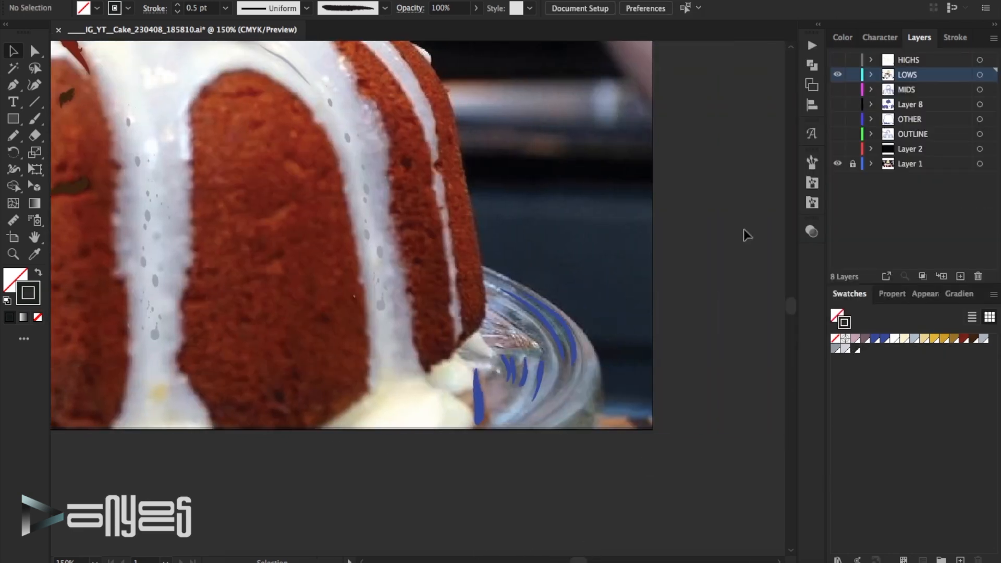
- Compare the LOWS layer with the photo and apply the new dark swatch to the blue strokes on the right side of the glass stand
{"action": "left_click", "coordinate": [838, 75]}
{"action": "left_click", "coordinate": [838, 75]}
{"action": "left_click_drag", "start_coordinate": [600, 293], "coordinate": [493, 396]}
{"action": "left_click", "coordinate": [857, 350]}
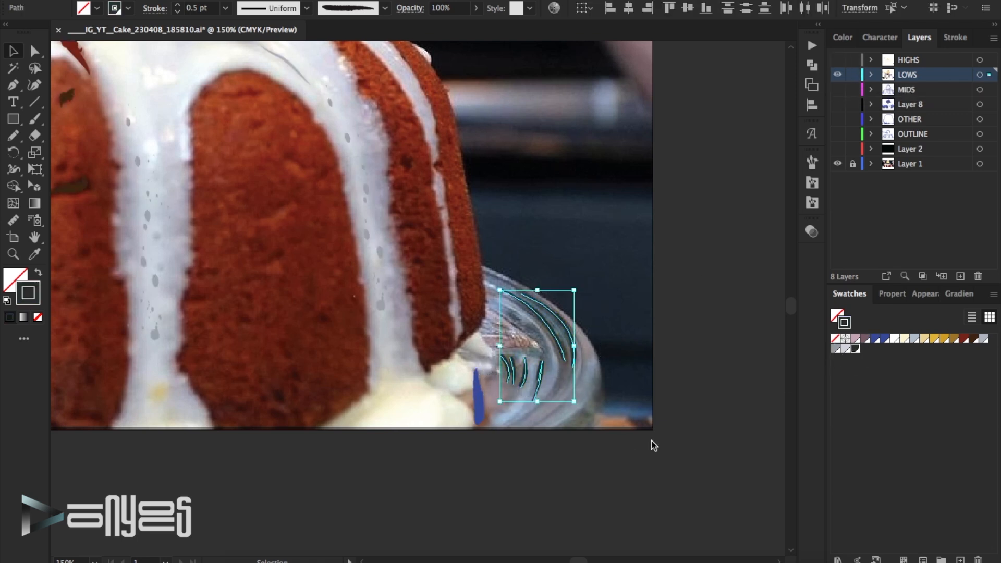
{"action": "left_click", "coordinate": [635, 310]}
- Try darker swatches on the vertical stroke beside the right icing pool, compare with the photo and settle on the dark red swatch
{"action": "mouse_move", "coordinate": [494, 440]}
{"action": "left_mouse_down"}
{"action": "mouse_move", "coordinate": [473, 401]}
{"action": "mouse_move", "coordinate": [466, 421]}
{"action": "left_mouse_up"}
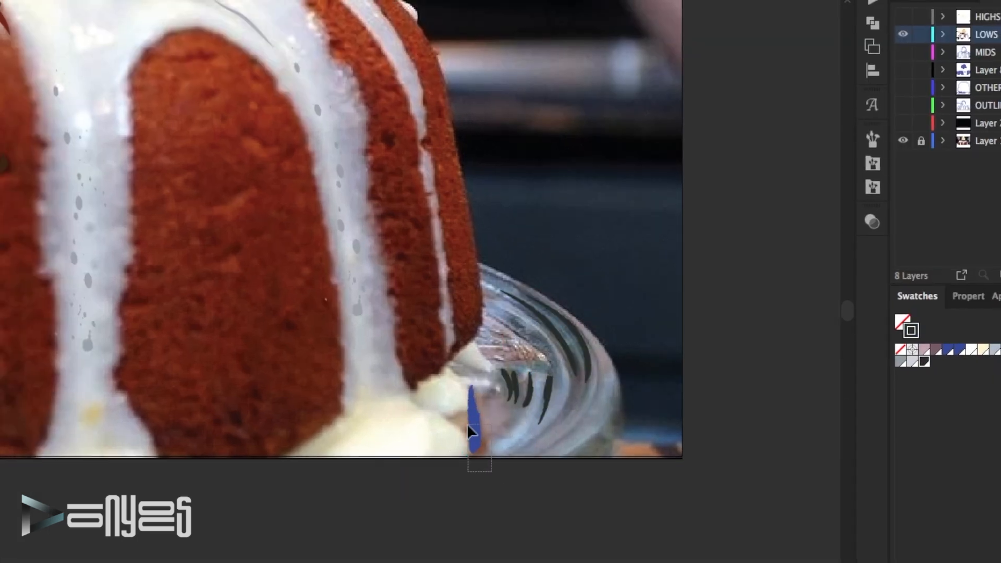
{"action": "left_click", "coordinate": [924, 361]}
{"action": "left_click", "coordinate": [656, 300]}
{"action": "left_click", "coordinate": [903, 35]}
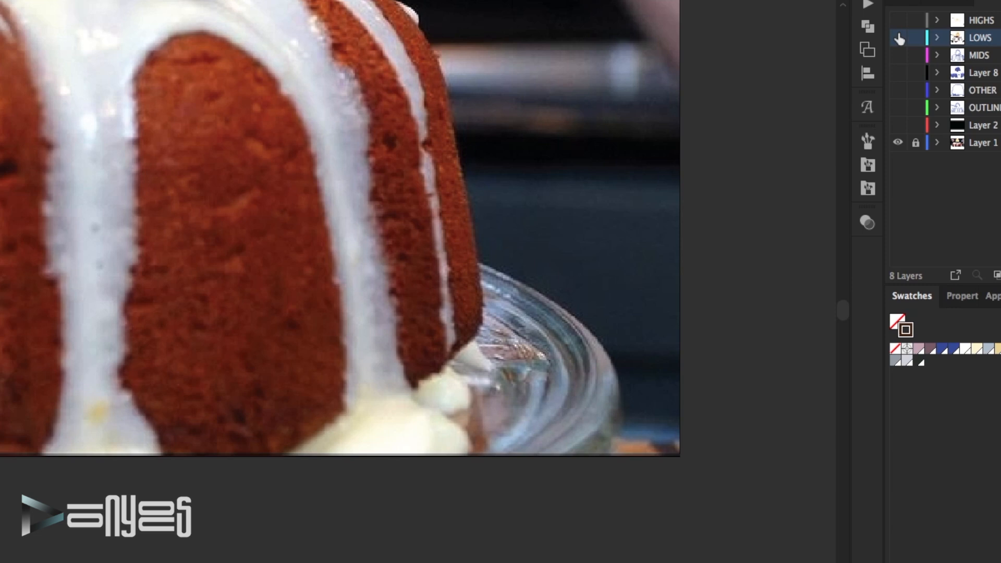
{"action": "left_click", "coordinate": [900, 39]}
{"action": "left_click", "coordinate": [476, 439]}
{"action": "left_click", "coordinate": [997, 349]}
{"action": "left_click", "coordinate": [647, 218]}
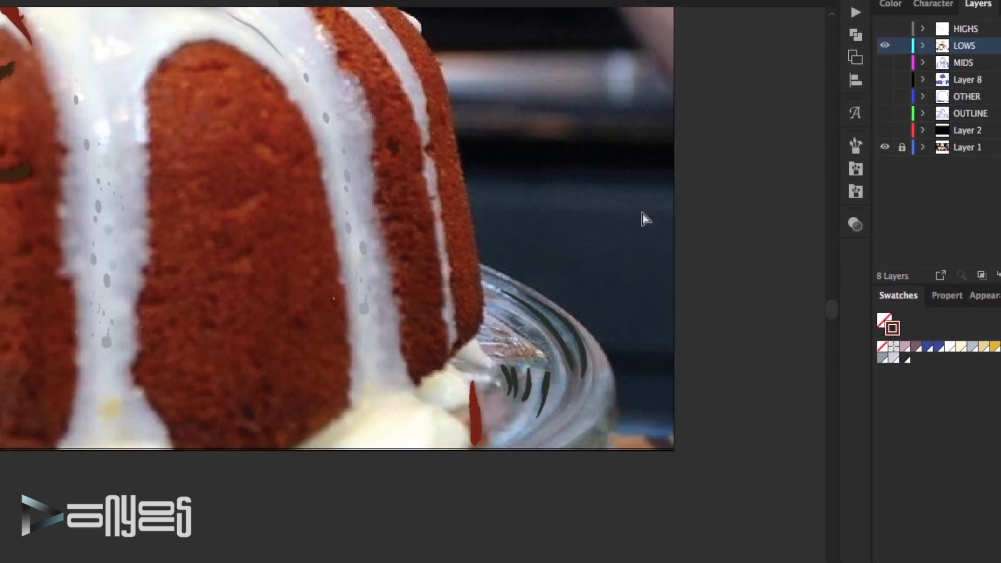
- Save the file and show the black background of Layer 2 behind the whole LOWS artwork
{"action": "key", "text": "super+s"}
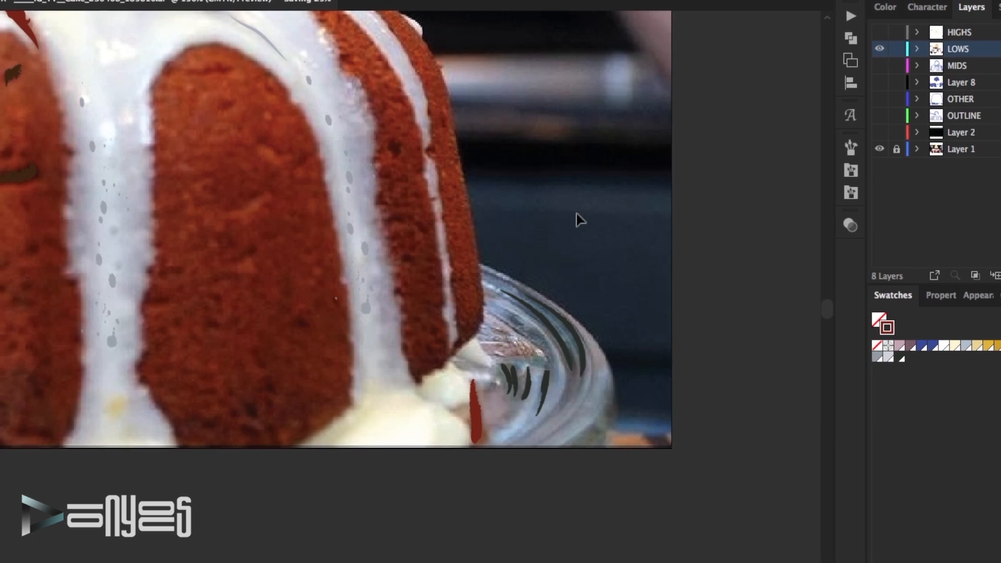
{"action": "key", "text": "super+0"}
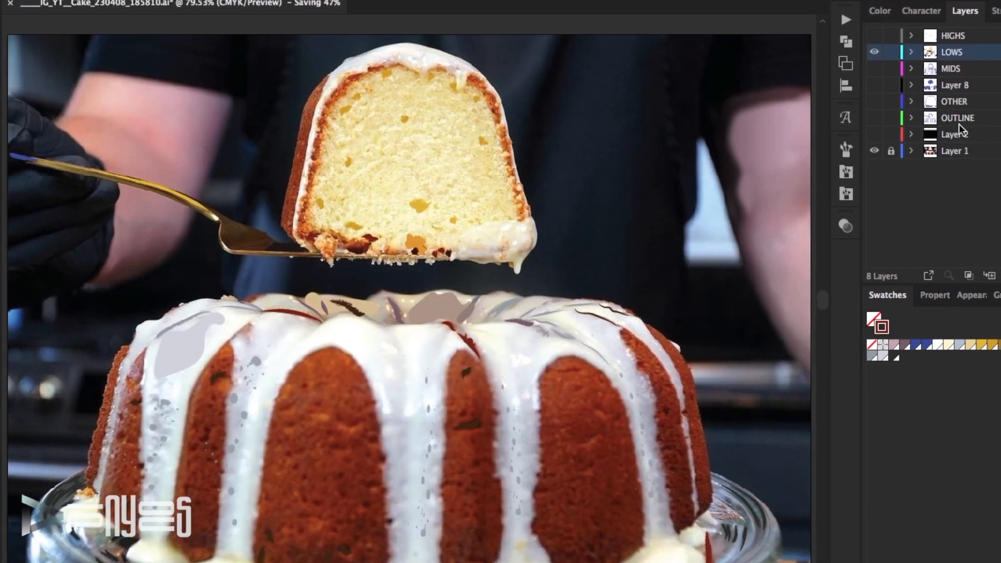
{"action": "left_click", "coordinate": [872, 135]}
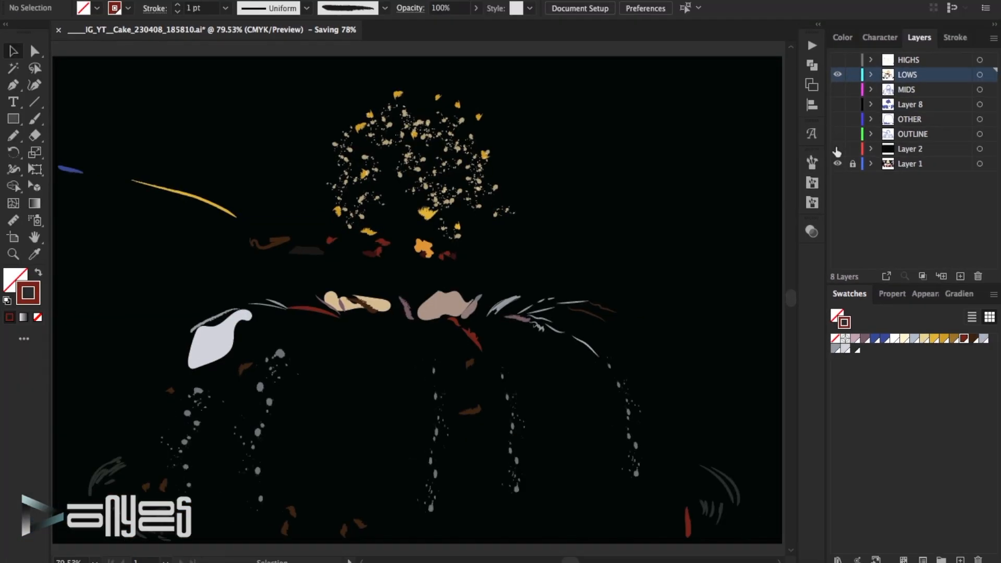
- Hide the black background and recolour the blue stroke at the end of the spatula handle with the near-black swatch
{"action": "left_click", "coordinate": [837, 149]}
{"action": "left_click", "coordinate": [838, 76]}
{"action": "left_click", "coordinate": [838, 75]}
{"action": "left_click", "coordinate": [71, 171]}
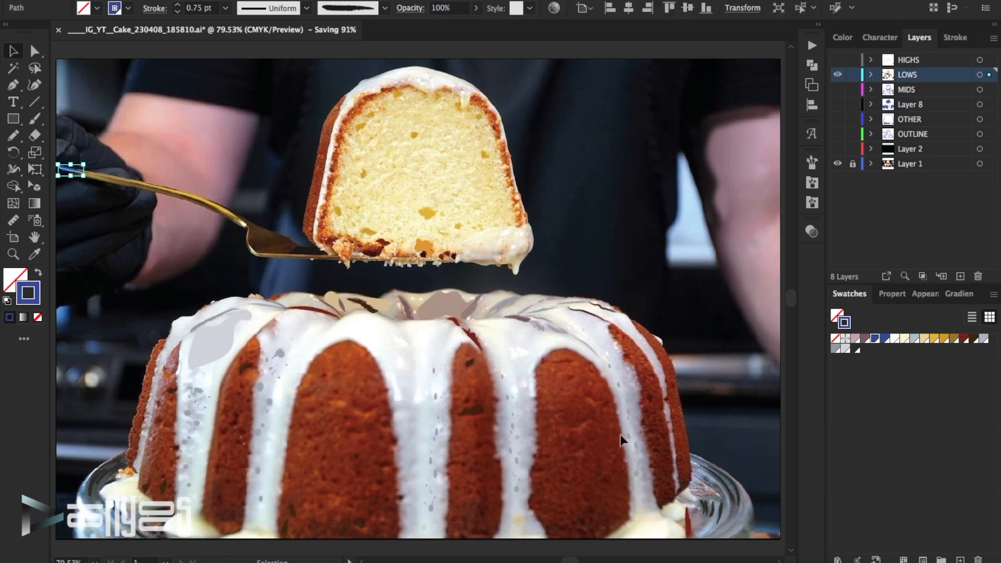
{"action": "left_click", "coordinate": [974, 339]}
{"action": "left_click", "coordinate": [556, 183]}
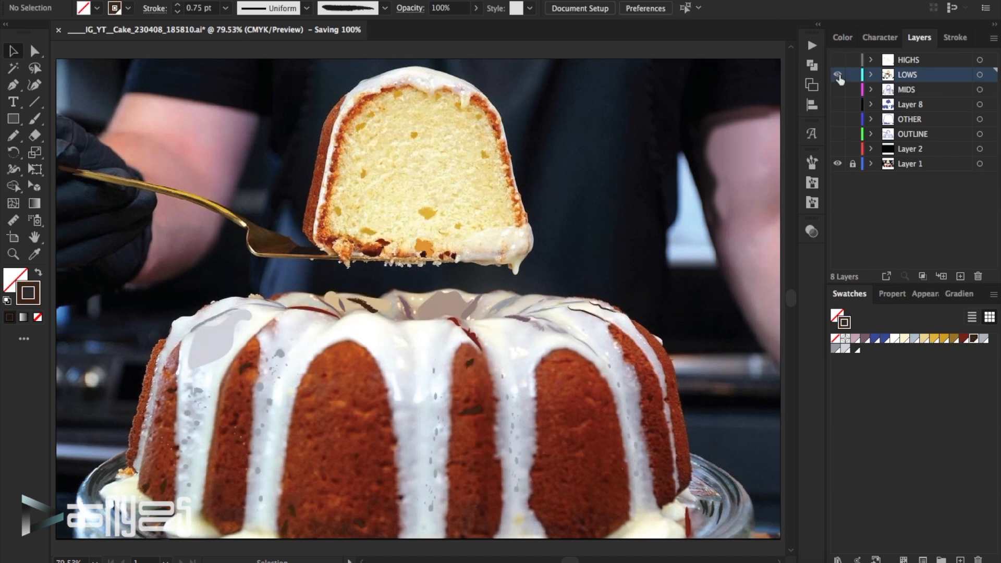
{"action": "left_click", "coordinate": [72, 171]}
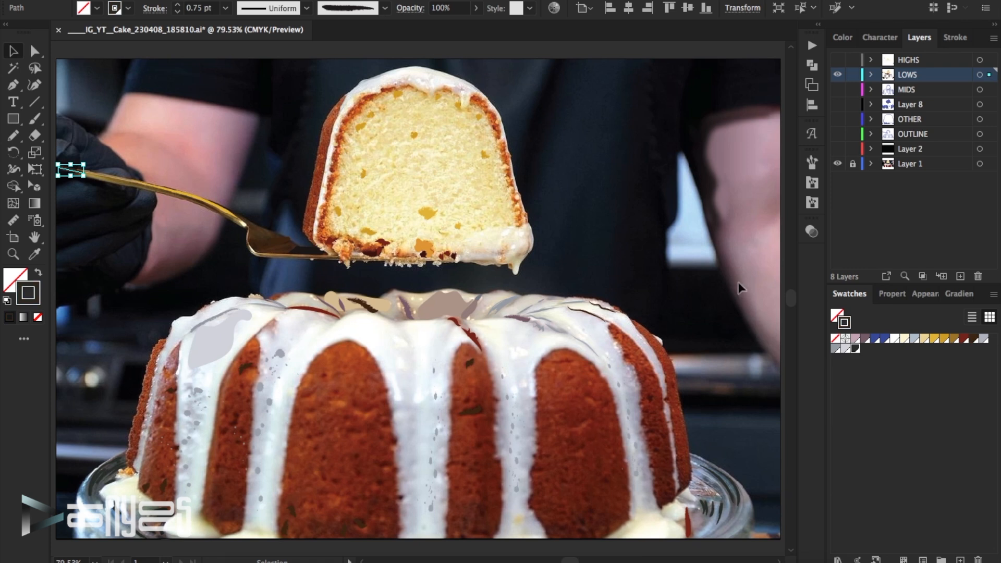
{"action": "left_click", "coordinate": [673, 207]}
- Check LOWS and HIGHS together on the black background, and isolate MIDS over the photo as the active layer
{"action": "left_click", "coordinate": [837, 149]}
{"action": "left_click", "coordinate": [838, 61]}
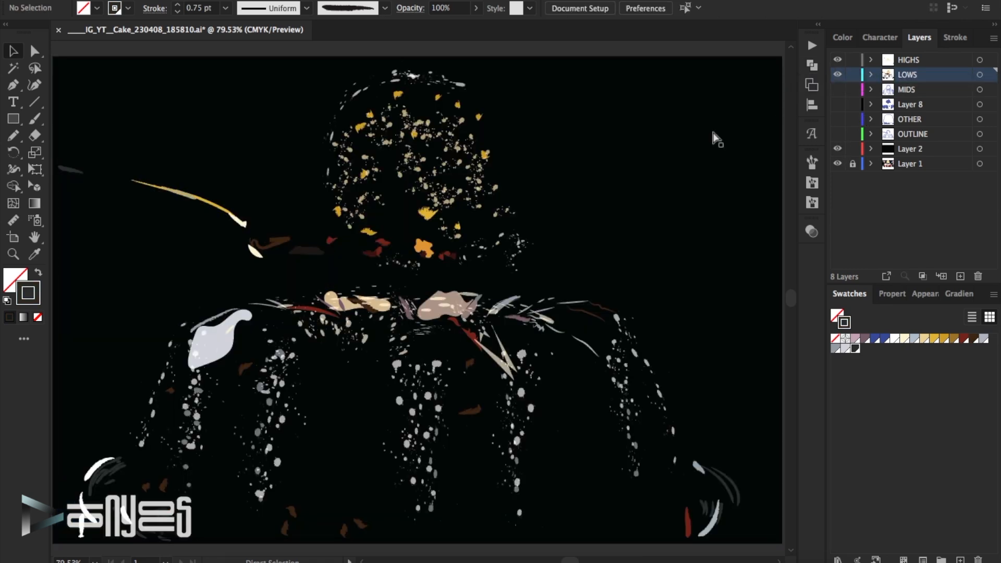
{"action": "left_click", "coordinate": [838, 90]}
{"action": "left_click", "coordinate": [838, 75]}
{"action": "left_click", "coordinate": [838, 60]}
{"action": "left_click", "coordinate": [838, 149]}
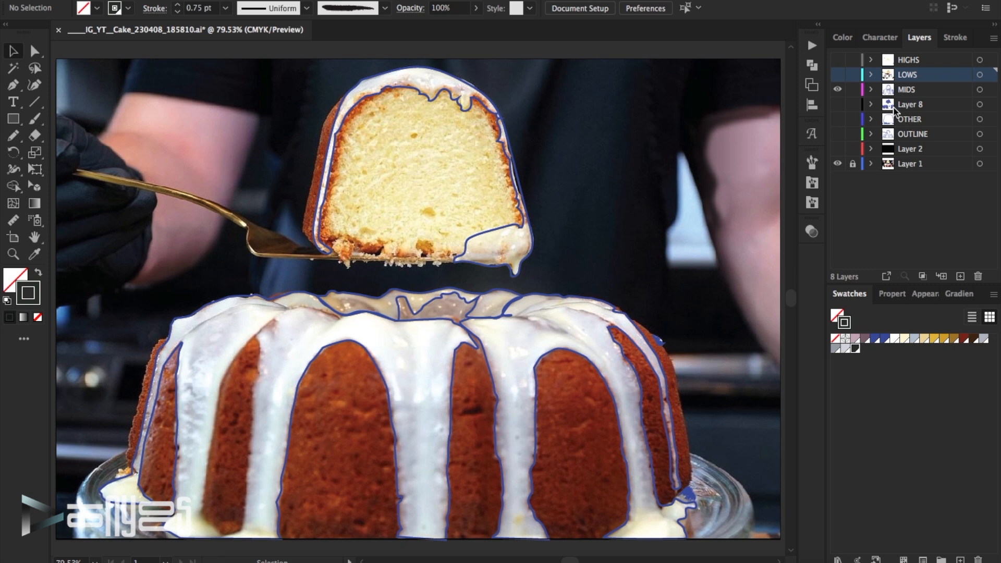
{"action": "left_click", "coordinate": [915, 90]}
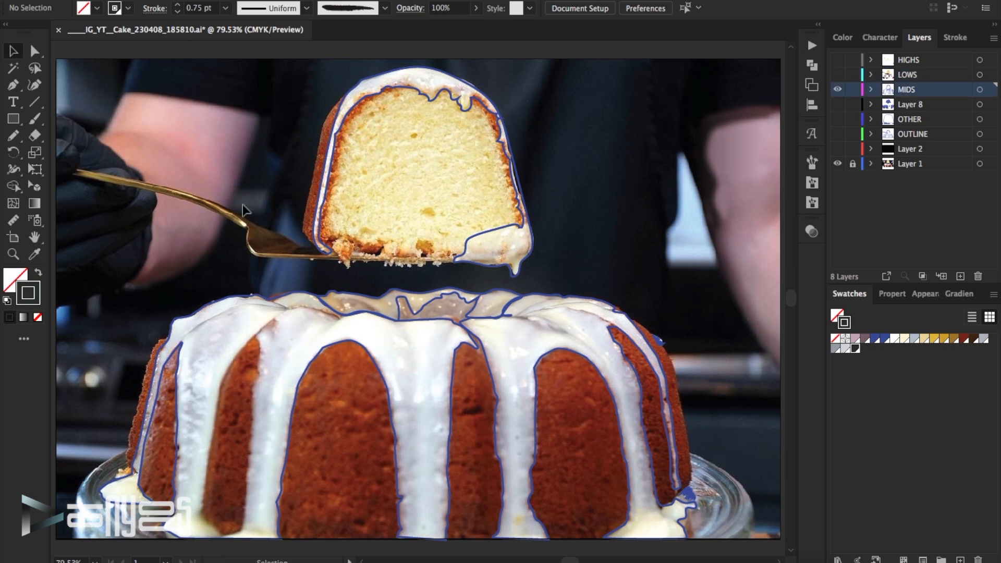
- Hide MIDS, look at Layer 8 and OTHER over the cake slice, and move the visible OTHER layer above MIDS
{"action": "left_click", "coordinate": [387, 214]}
{"action": "left_click", "coordinate": [420, 251]}
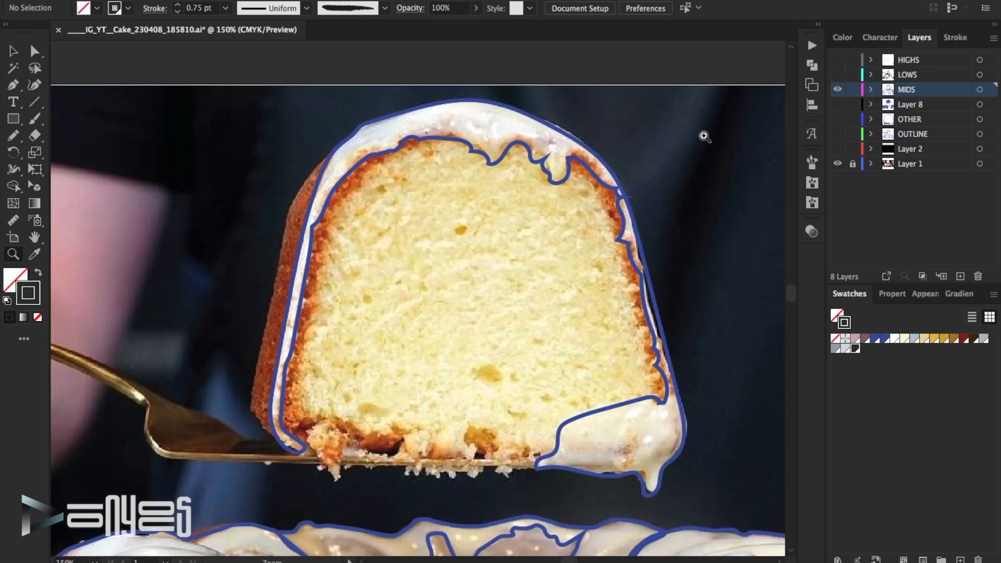
{"action": "left_click", "coordinate": [838, 90]}
{"action": "left_click", "coordinate": [838, 104]}
{"action": "left_click", "coordinate": [839, 104]}
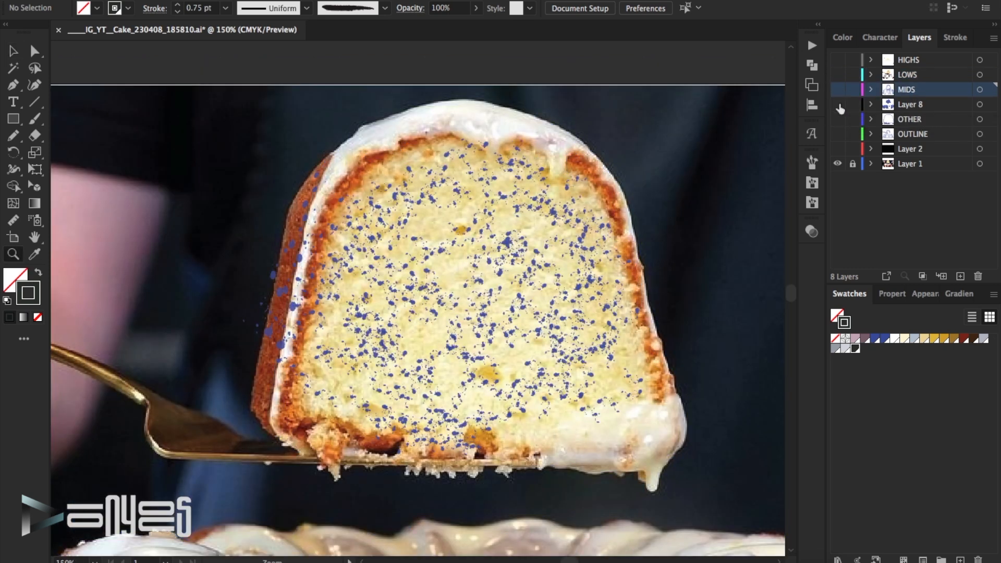
{"action": "left_click", "coordinate": [838, 120]}
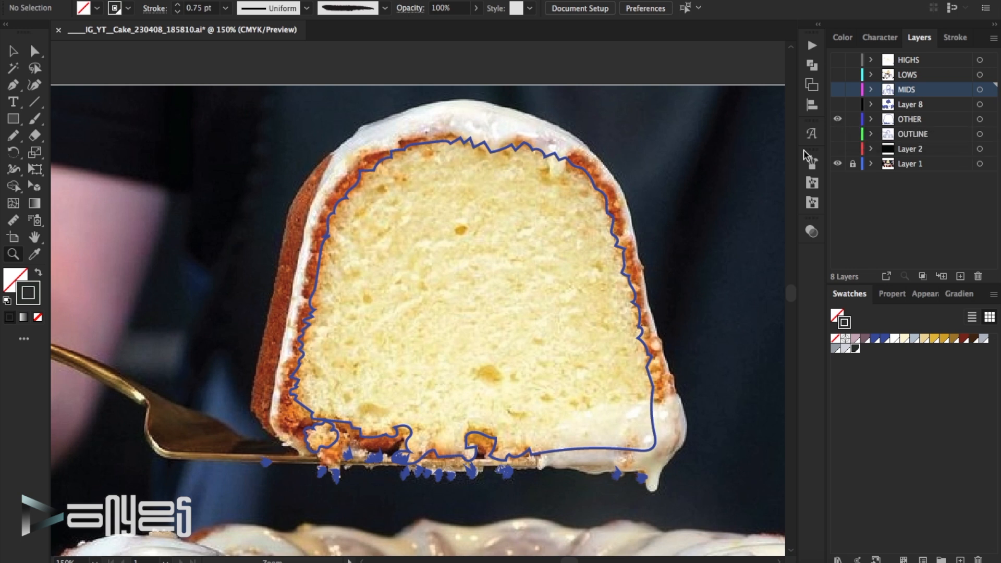
{"action": "key", "text": "ctrl+0"}
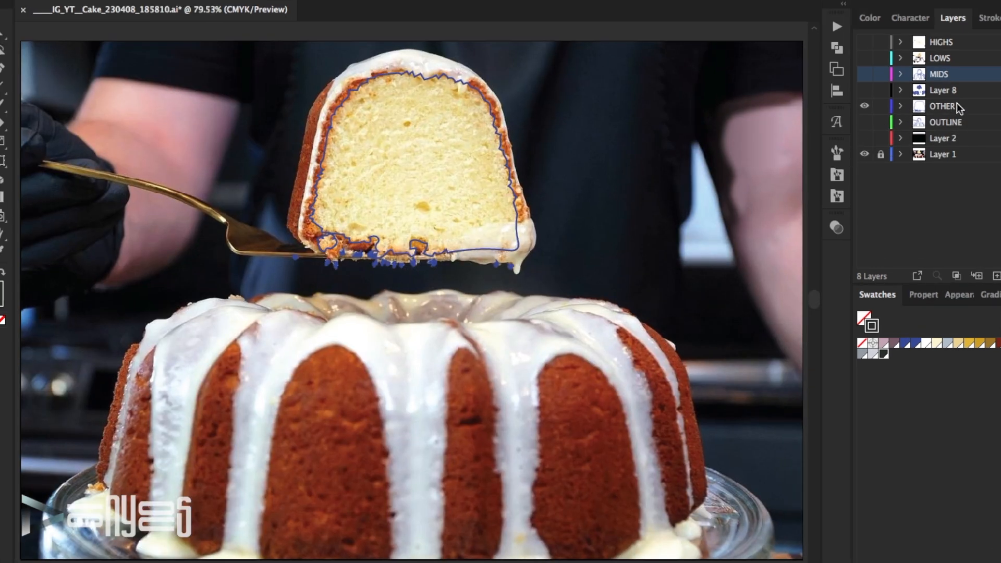
{"action": "left_click_drag", "start_coordinate": [956, 102], "coordinate": [937, 73]}
{"action": "left_click", "coordinate": [865, 90]}
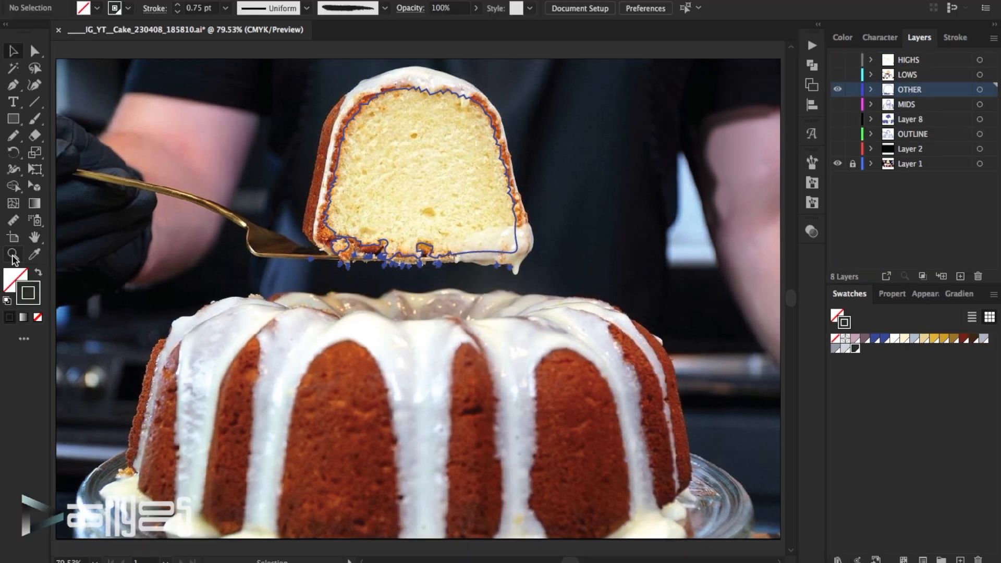
- Sample a golden tan from the left edge of the slice's sponge in the photo and save it as a new swatch
{"action": "key", "text": "z"}
{"action": "left_click", "coordinate": [412, 201]}
{"action": "left_click", "coordinate": [399, 269]}
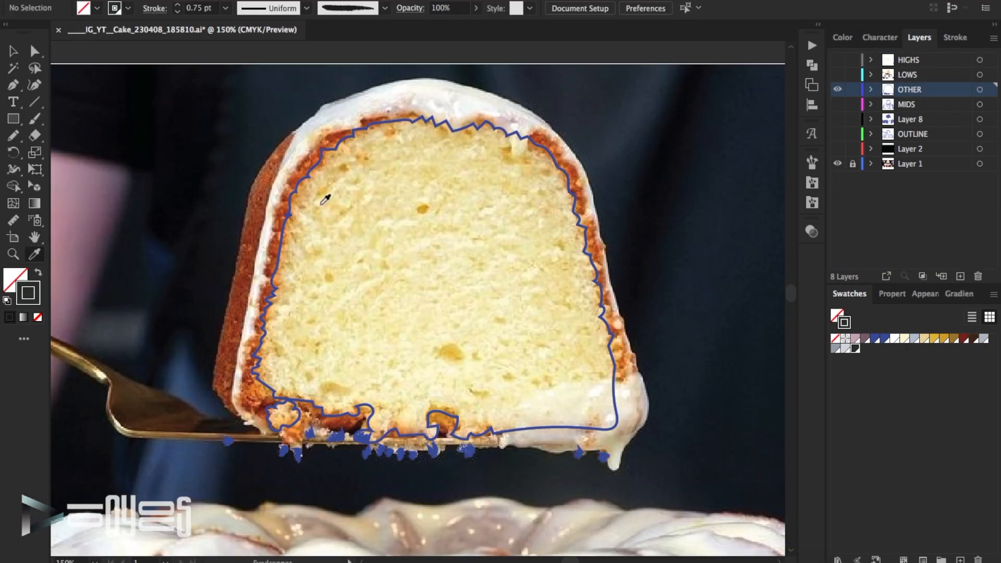
{"action": "left_click", "coordinate": [299, 221]}
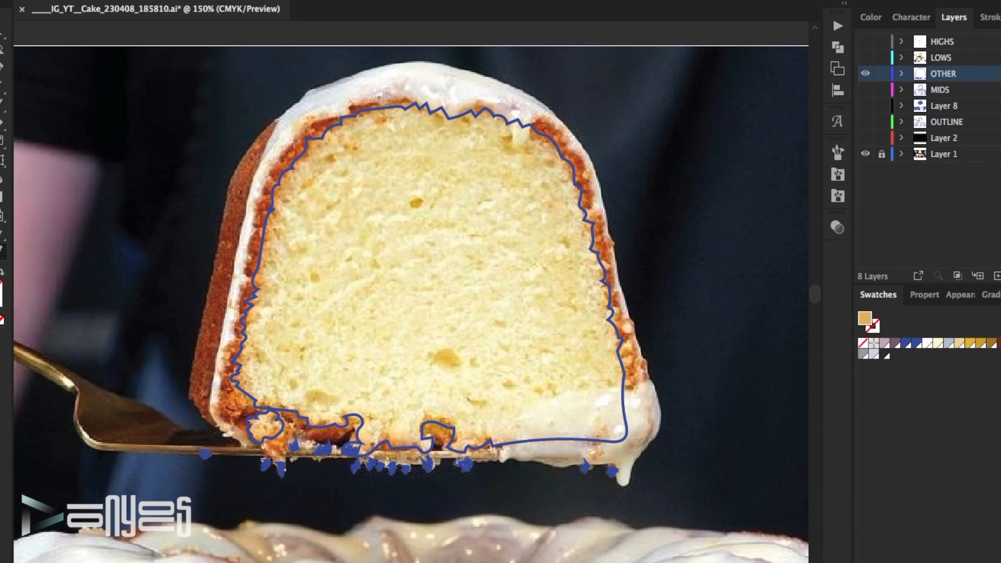
{"action": "left_click", "coordinate": [993, 294]}
{"action": "left_click", "coordinate": [947, 243]}
{"action": "left_click", "coordinate": [902, 351]}
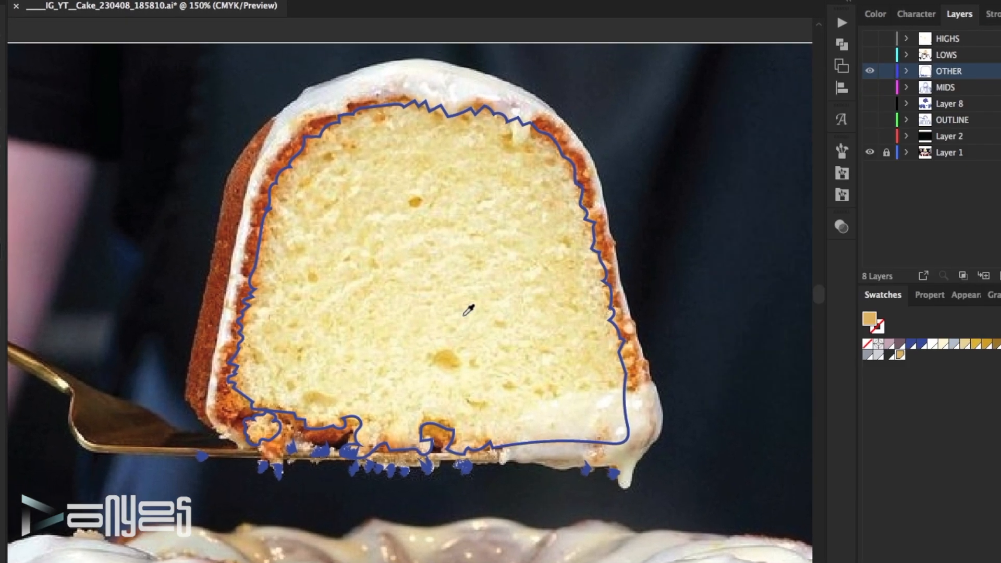
- Sample a pale yellow from the middle of the sponge and save it as a new swatch
{"action": "left_click", "coordinate": [997, 295]}
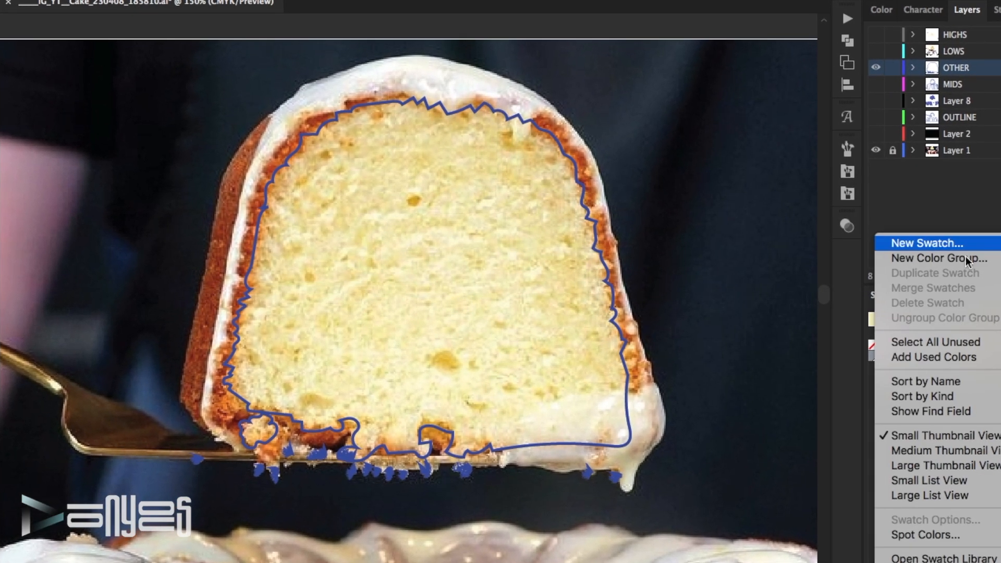
{"action": "left_click", "coordinate": [923, 242]}
{"action": "left_click", "coordinate": [915, 353]}
- Fill the sponge outline with a linear gradient that has tan stops at both ends and a pale yellow stop in the middle
{"action": "left_click", "coordinate": [259, 219]}
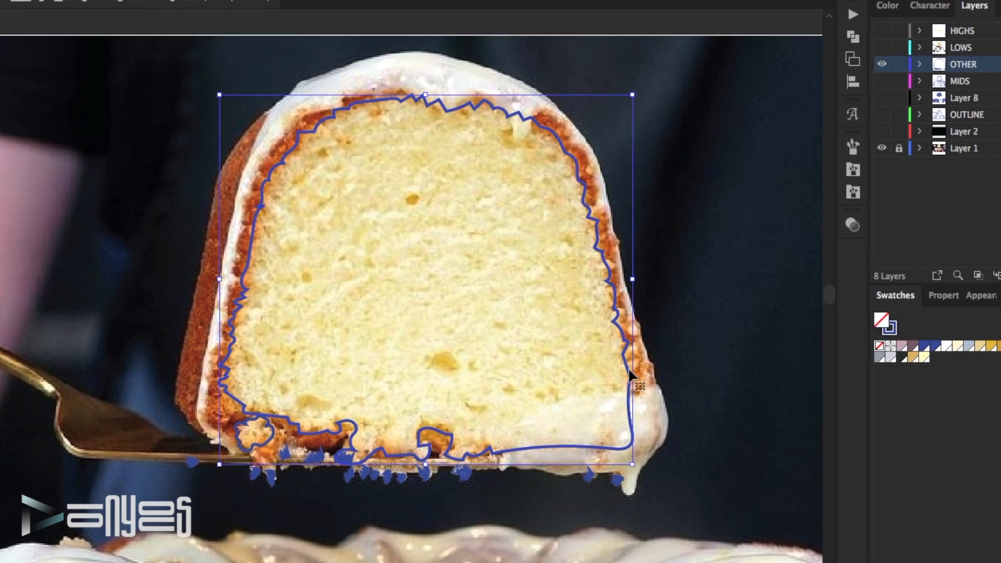
{"action": "key", "text": "shift+x"}
{"action": "key", "text": "."}
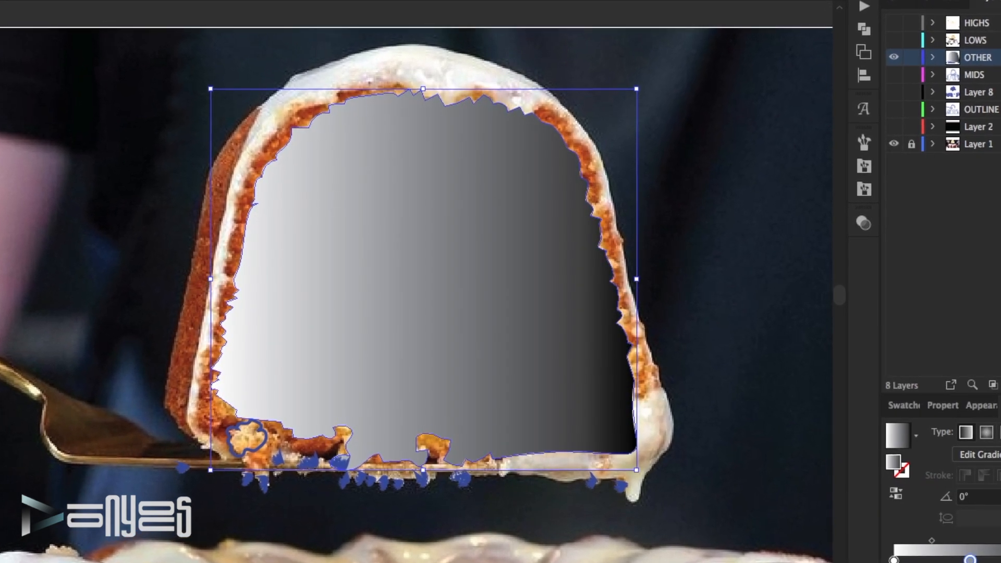
{"action": "left_click", "coordinate": [968, 558]}
{"action": "double_click", "coordinate": [967, 558]}
{"action": "left_click", "coordinate": [831, 373]}
{"action": "left_click", "coordinate": [838, 521]}
{"action": "left_click", "coordinate": [823, 374]}
{"action": "left_click", "coordinate": [974, 521]}
{"action": "double_click", "coordinate": [974, 521]}
{"action": "left_click", "coordinate": [823, 374]}
{"action": "left_click", "coordinate": [961, 535]}
- Widen the sponge gradient's pale centre by moving its midpoints to about 23% and 79%, and compare the result with the photo
{"action": "left_click_drag", "start_coordinate": [939, 504], "coordinate": [955, 504]}
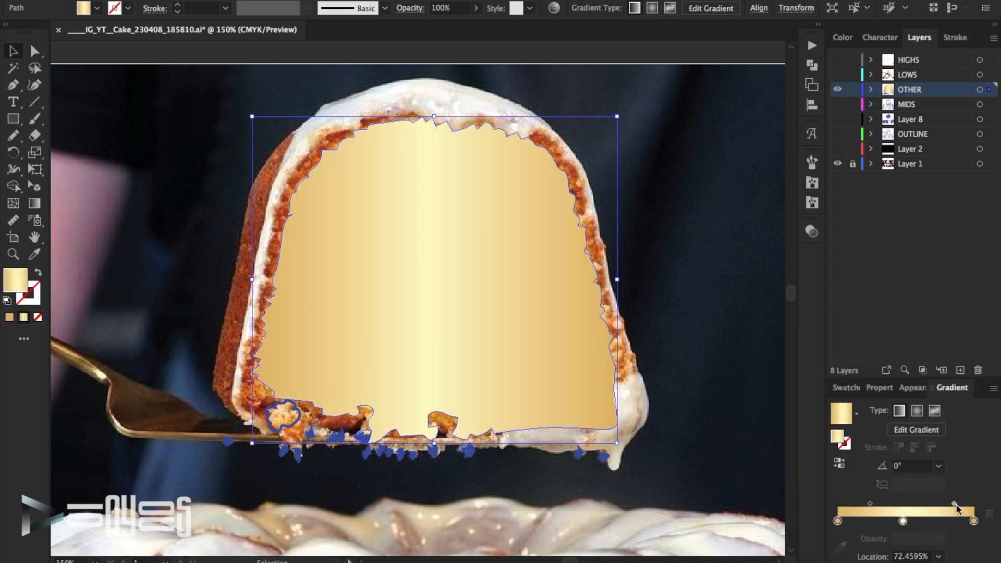
{"action": "left_click_drag", "start_coordinate": [849, 503], "coordinate": [852, 505]}
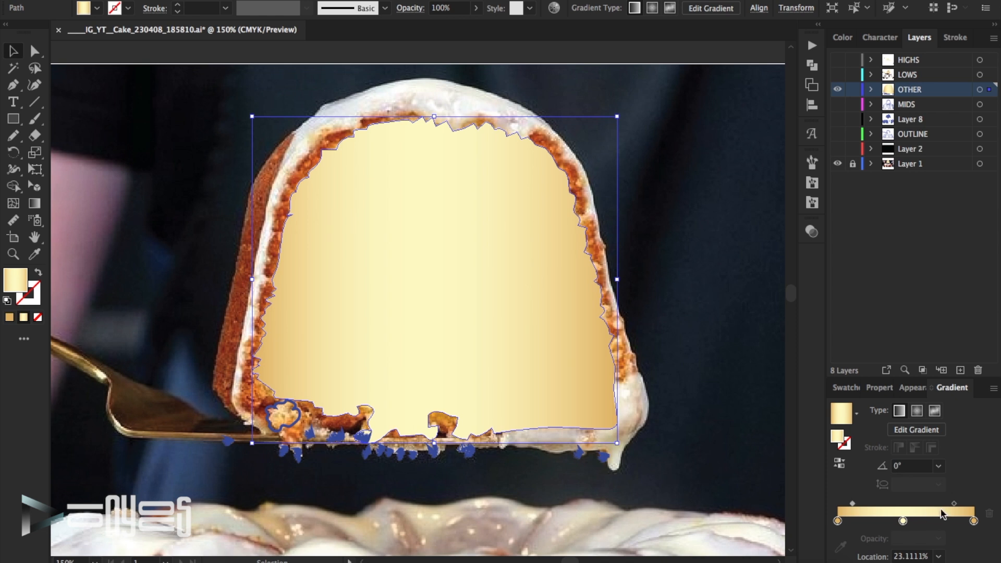
{"action": "left_click_drag", "start_coordinate": [957, 503], "coordinate": [959, 504]}
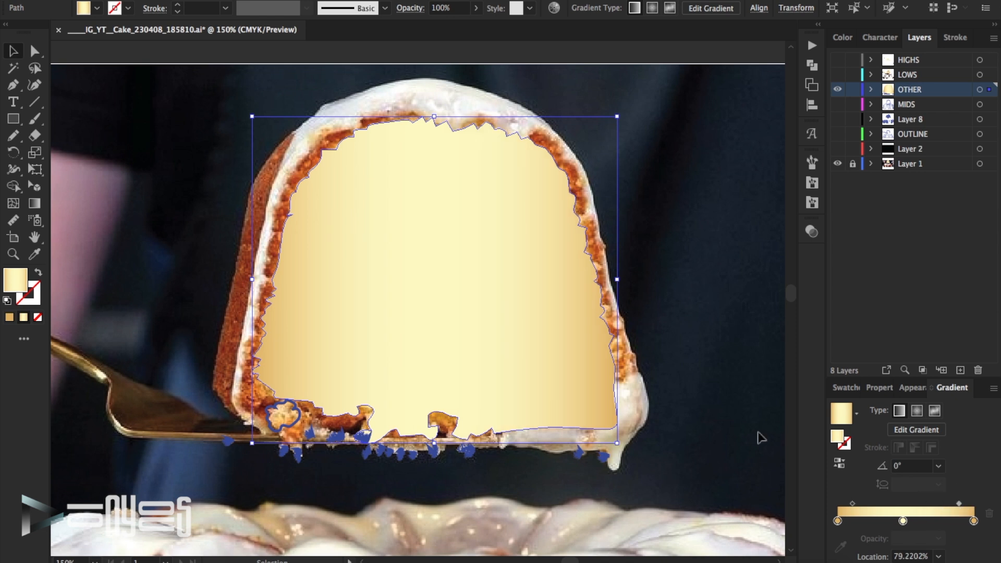
{"action": "left_click", "coordinate": [671, 315]}
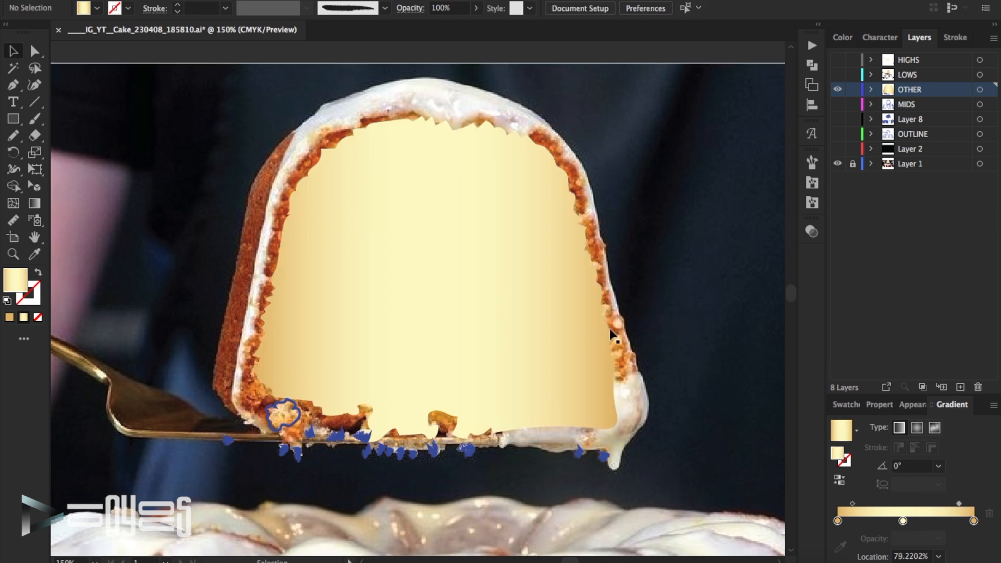
{"action": "scroll", "coordinate": [614, 335], "scroll_direction": "down", "scroll_amount": 1}
{"action": "left_click", "coordinate": [838, 90]}
{"action": "left_click", "coordinate": [838, 90]}
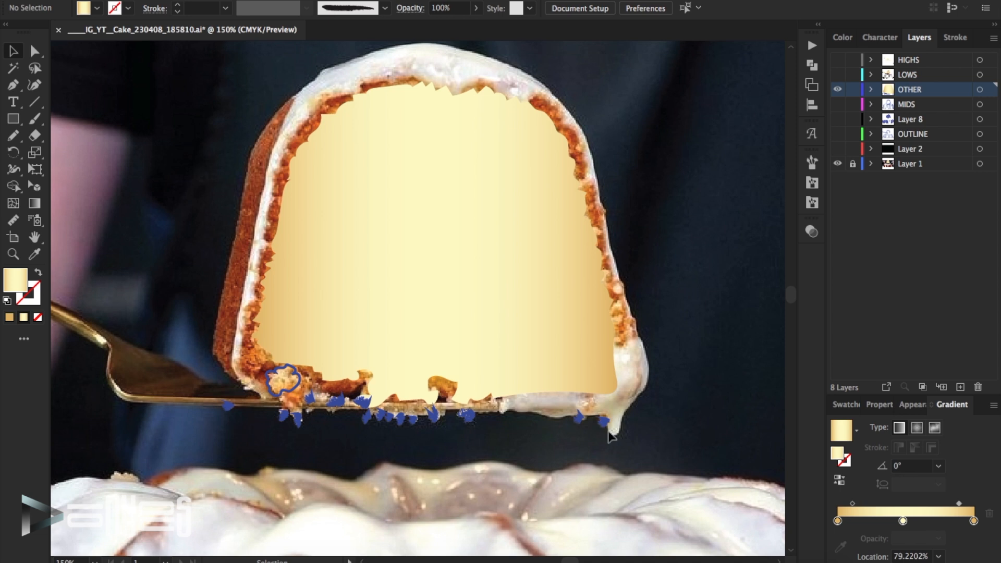
- Recolour the blue crumb stroke beside the icing drip at the slice's lower right corner with the golden brown swatch
{"action": "left_click", "coordinate": [605, 424]}
{"action": "key", "text": "x"}
{"action": "left_click", "coordinate": [847, 404]}
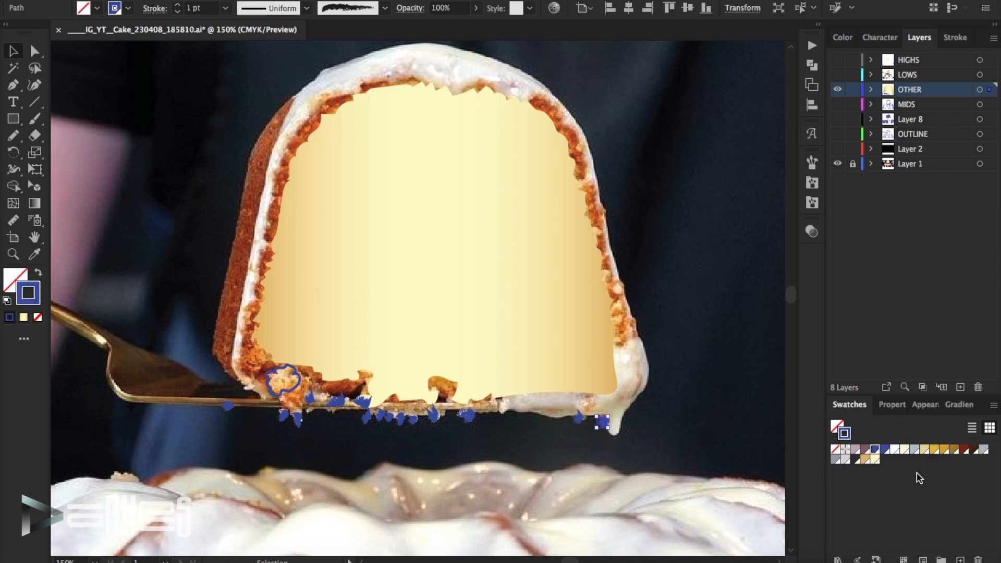
{"action": "left_click", "coordinate": [952, 451]}
{"action": "left_click", "coordinate": [657, 447]}
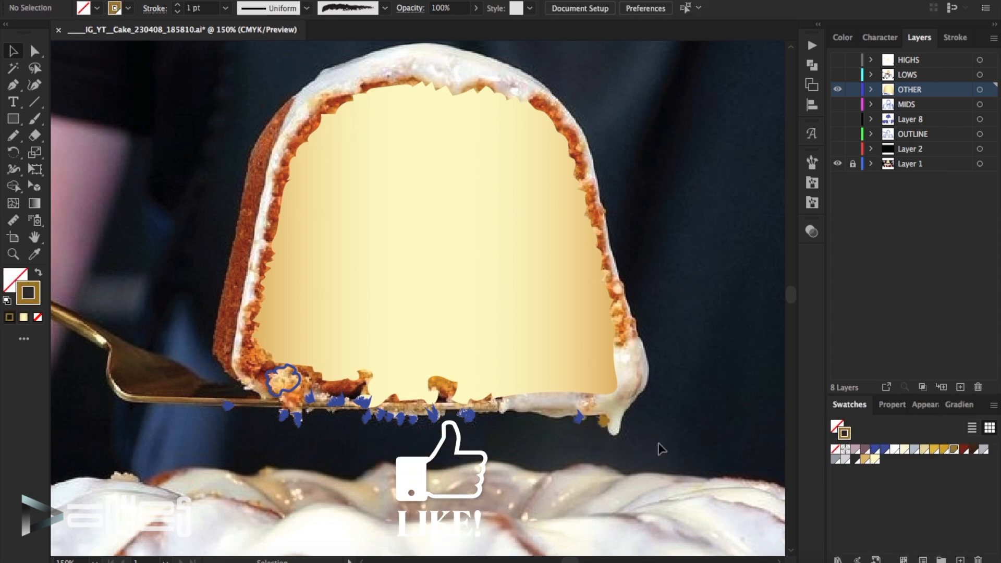
- Compare with the photo and recolour the remaining blue crumbs hanging below the spatula with the light tan swatch
{"action": "left_click", "coordinate": [837, 90]}
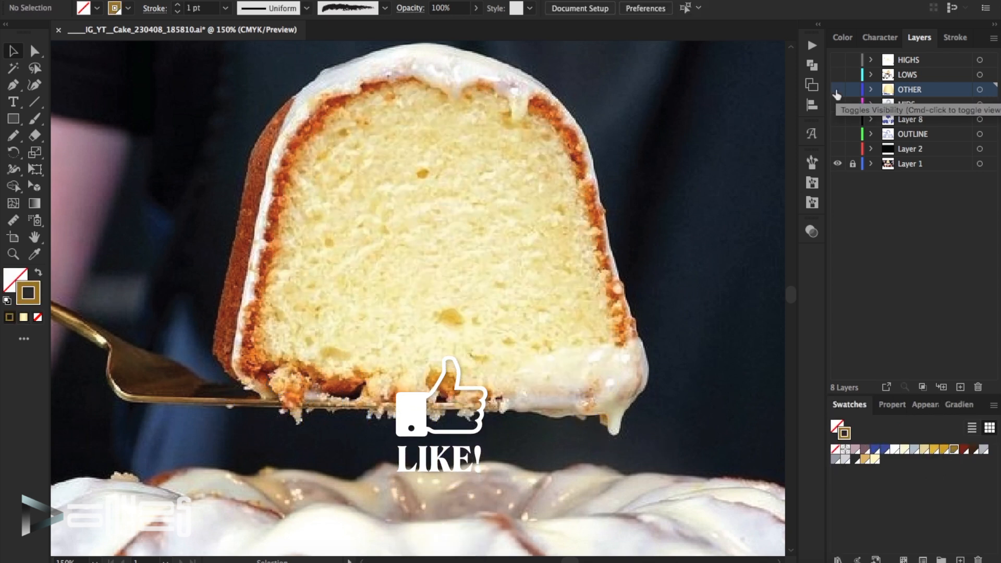
{"action": "left_click", "coordinate": [838, 90]}
{"action": "mouse_move", "coordinate": [583, 427]}
{"action": "left_mouse_down"}
{"action": "mouse_move", "coordinate": [258, 411]}
{"action": "mouse_move", "coordinate": [208, 421]}
{"action": "mouse_move", "coordinate": [205, 412]}
{"action": "left_mouse_up"}
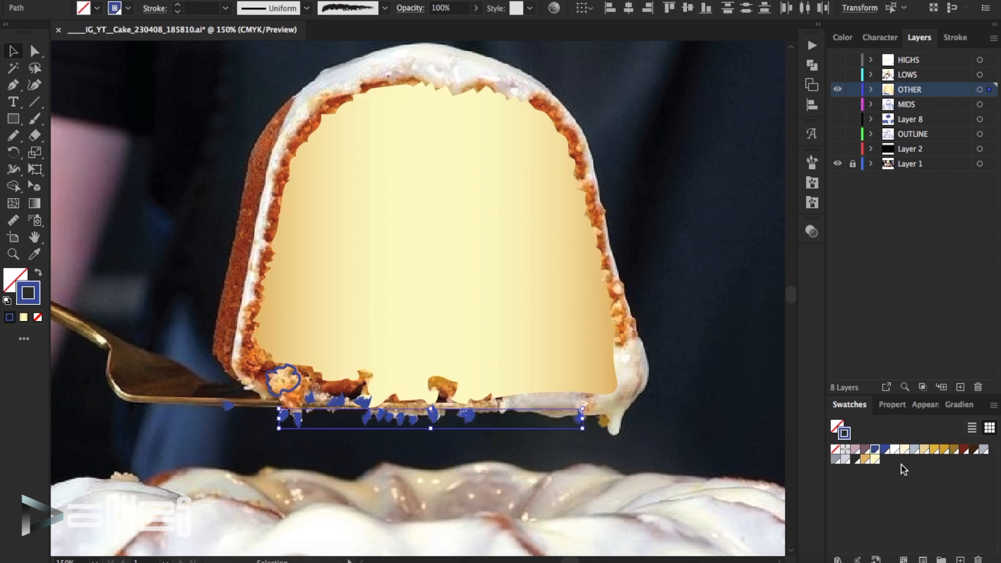
{"action": "left_click", "coordinate": [866, 460]}
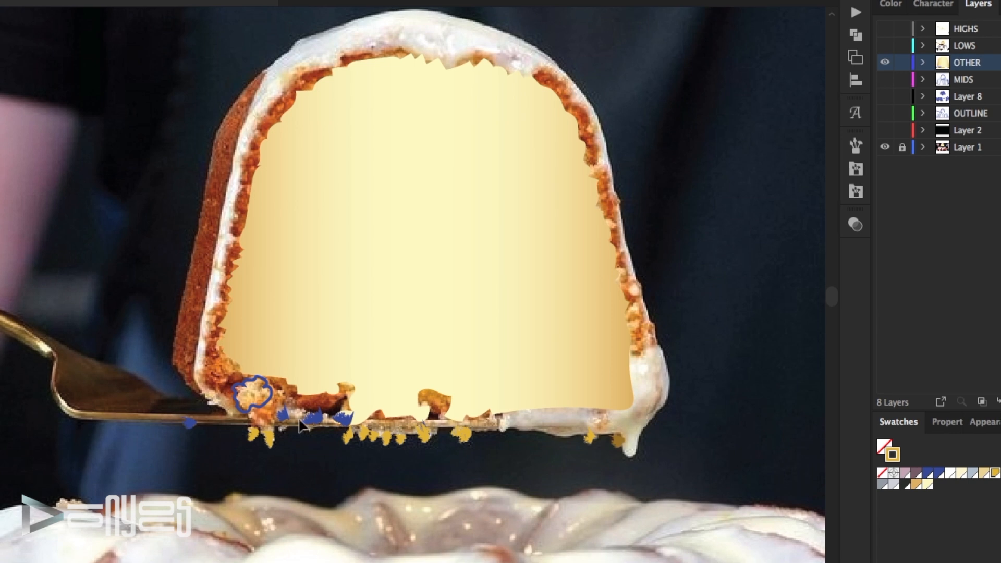
{"action": "left_click", "coordinate": [983, 472]}
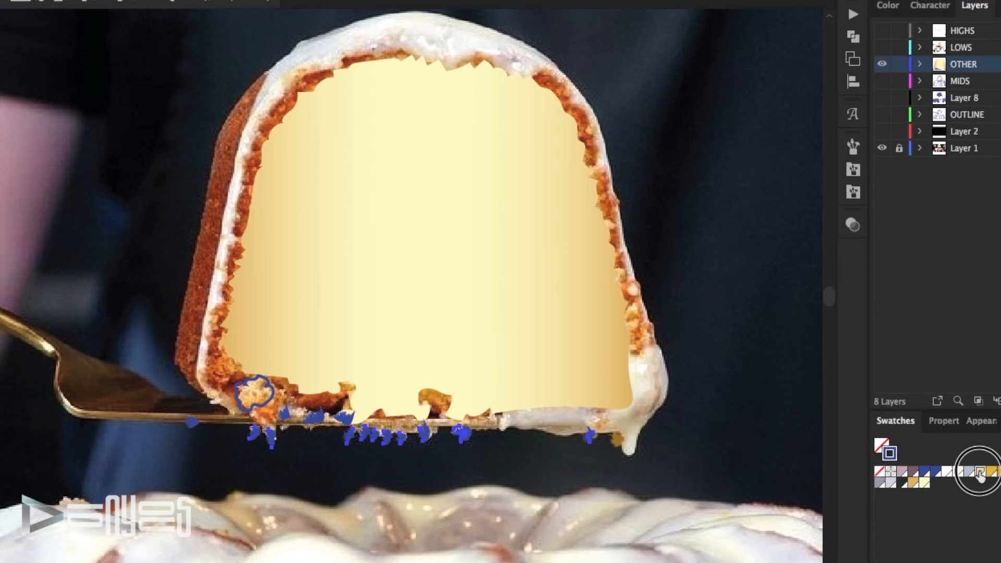
- Compare with the photo and apply the golden brown swatch to the three blue crumbs lying along the spatula
{"action": "left_click", "coordinate": [881, 65]}
{"action": "left_click", "coordinate": [881, 65]}
{"action": "left_click", "coordinate": [346, 414]}
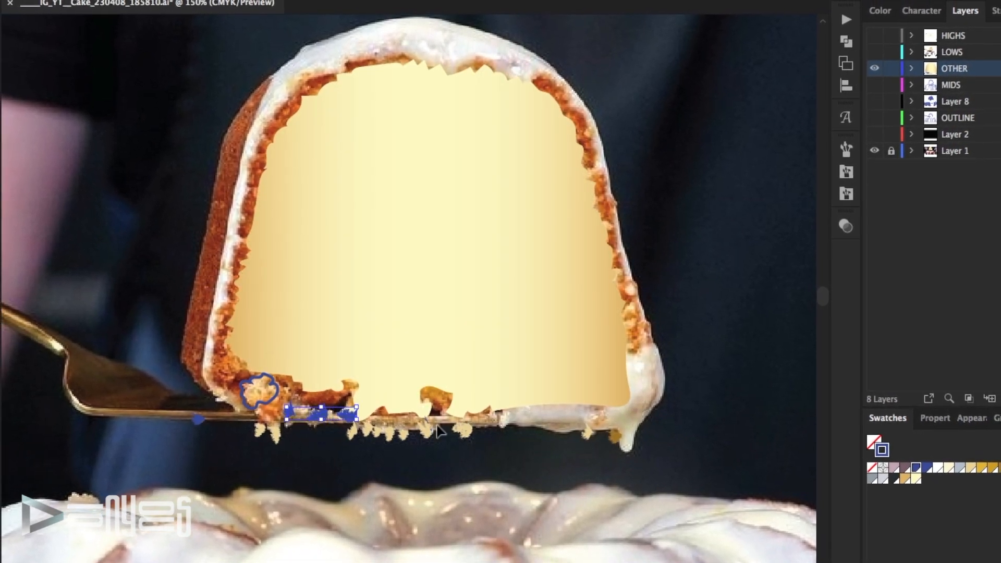
{"action": "left_click", "coordinate": [894, 467]}
{"action": "left_click", "coordinate": [1000, 468]}
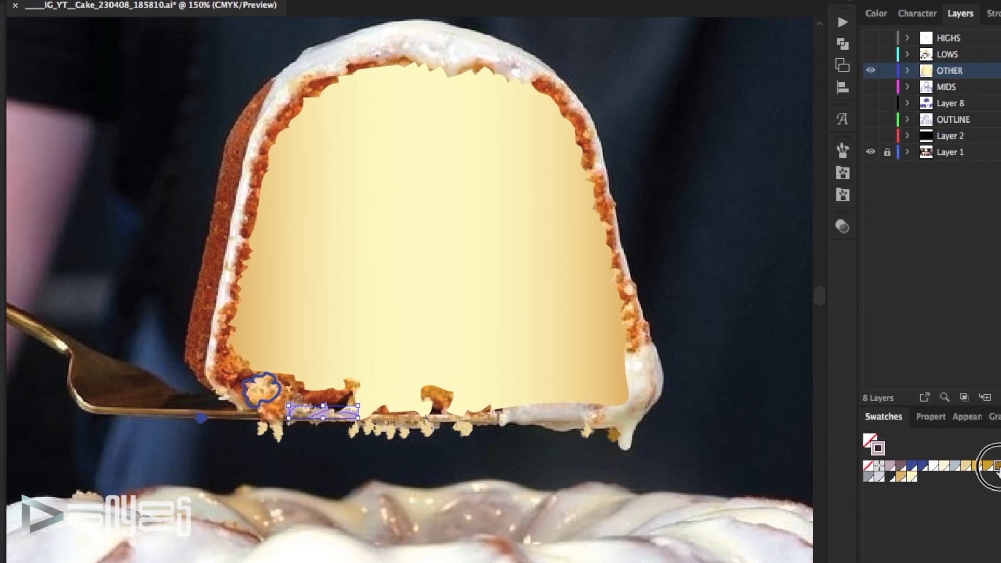
- Fill the outlined crumb at the slice's lower left corner with a light orange sampled from the photo
{"action": "left_click", "coordinate": [276, 392]}
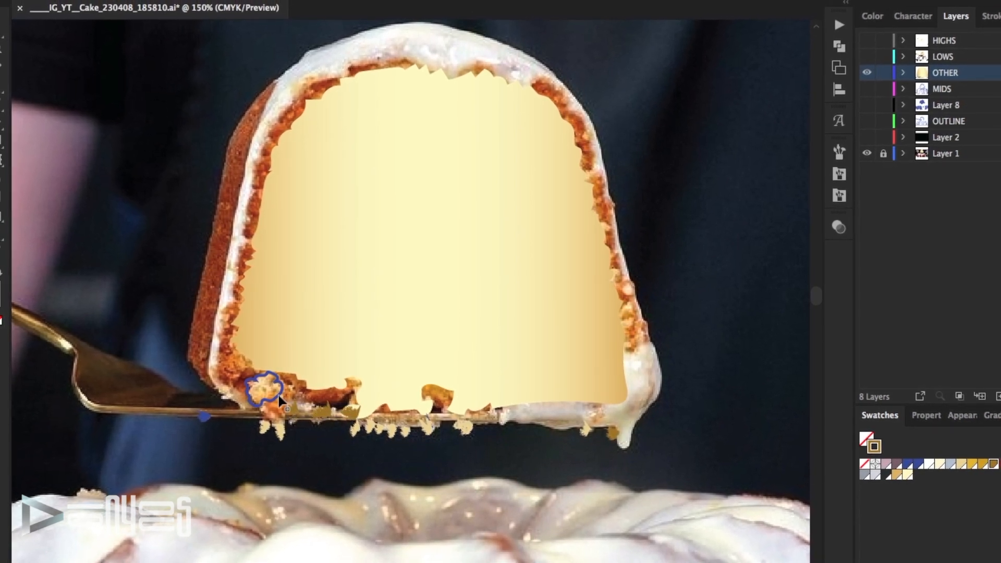
{"action": "left_click", "coordinate": [1, 251]}
{"action": "left_click", "coordinate": [260, 382]}
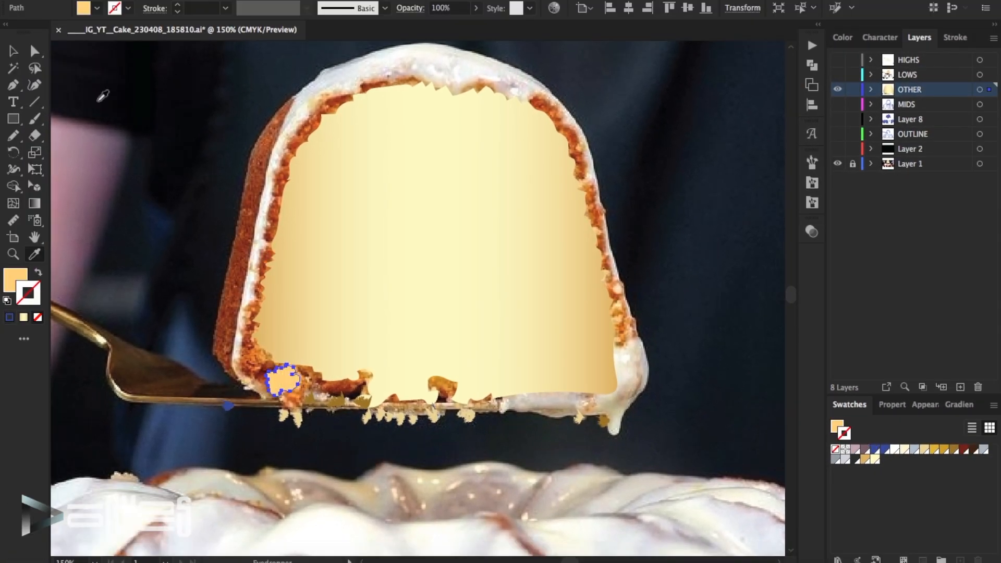
{"action": "left_click", "coordinate": [34, 51]}
{"action": "left_click", "coordinate": [165, 121]}
- Recolour the last blue crumb on the spatula with the golden yellow swatch and show the OTHER layer against the black background
{"action": "key", "text": "ctrl+0"}
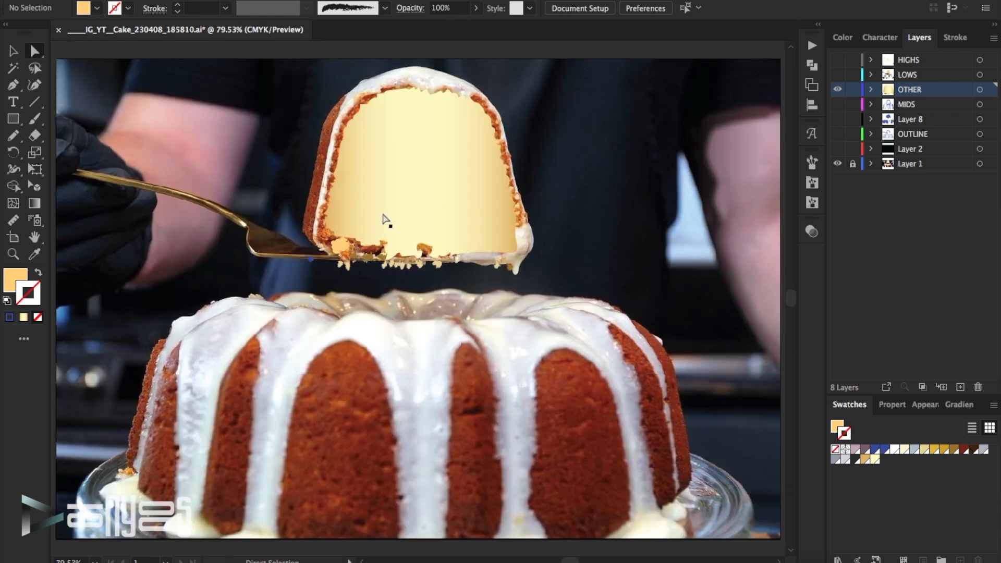
{"action": "key", "text": "shift+x"}
{"action": "left_click", "coordinate": [930, 448]}
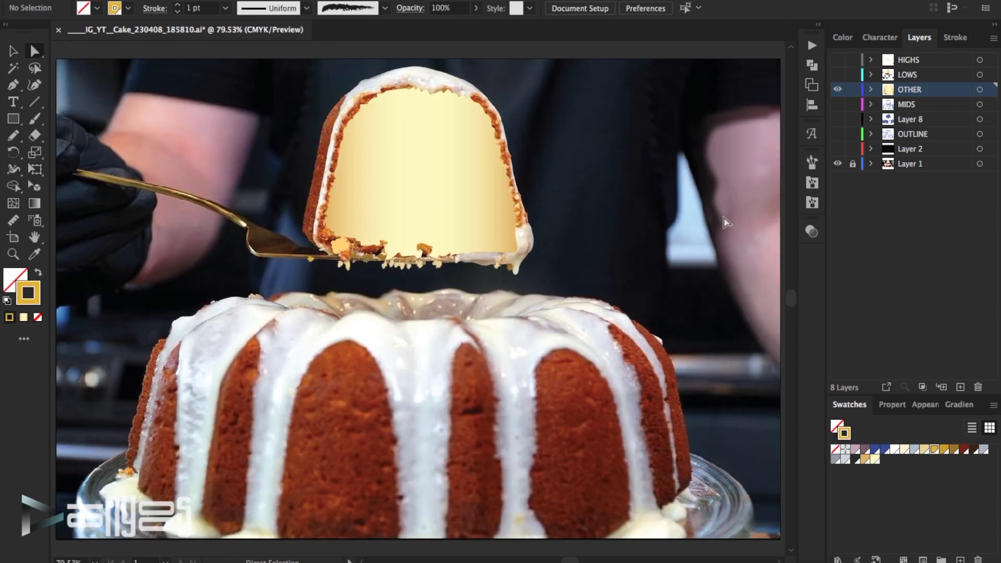
{"action": "left_click", "coordinate": [838, 149]}
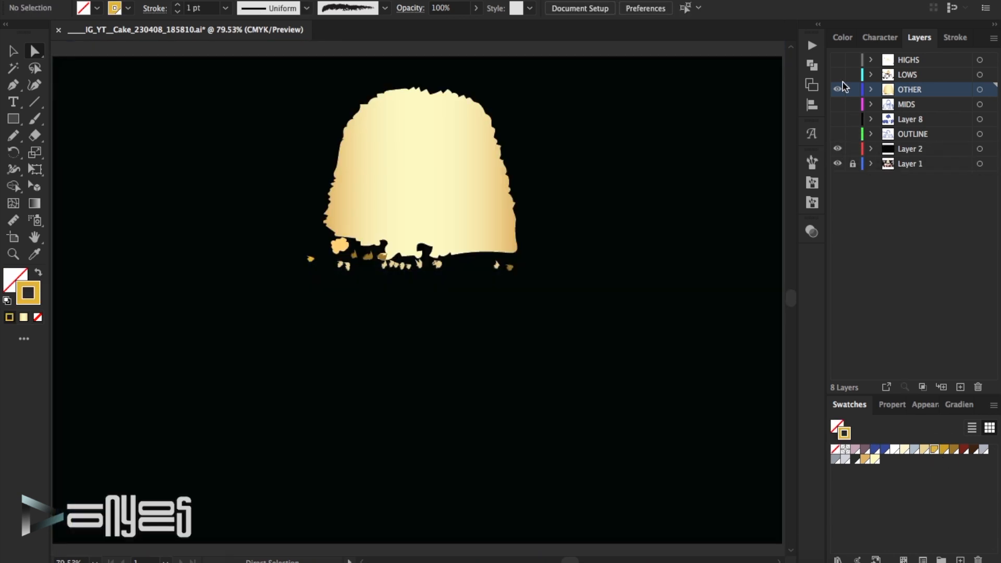
- Show only the MIDS layer over the photo, make it the active layer, and save the document
{"action": "left_click", "coordinate": [838, 74]}
{"action": "left_click", "coordinate": [839, 60]}
{"action": "left_click", "coordinate": [839, 59]}
{"action": "left_click", "coordinate": [838, 74]}
{"action": "left_click", "coordinate": [838, 104]}
{"action": "left_click", "coordinate": [838, 90]}
{"action": "left_click", "coordinate": [838, 149]}
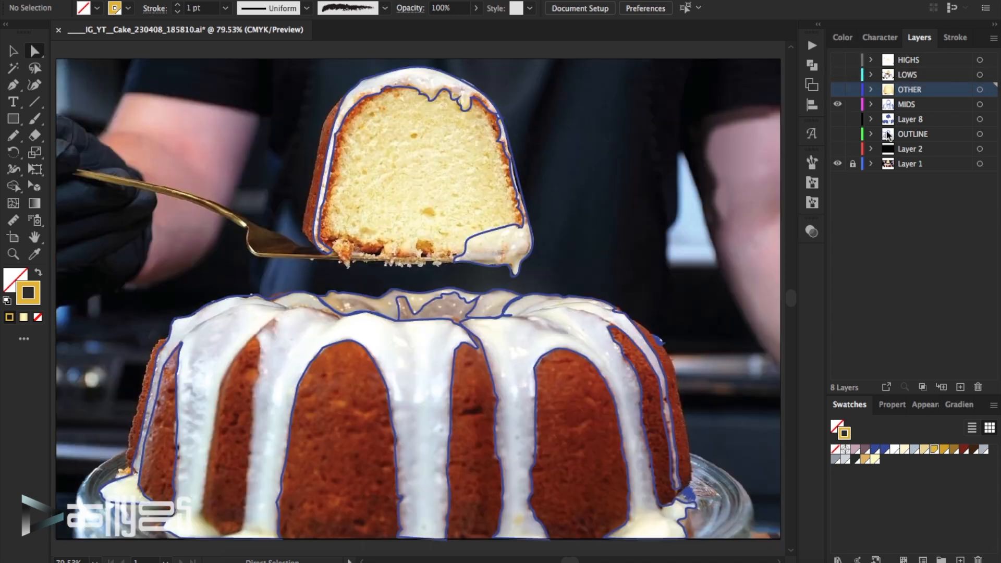
{"action": "left_click", "coordinate": [916, 108]}
{"action": "key", "text": "ctrl+s"}
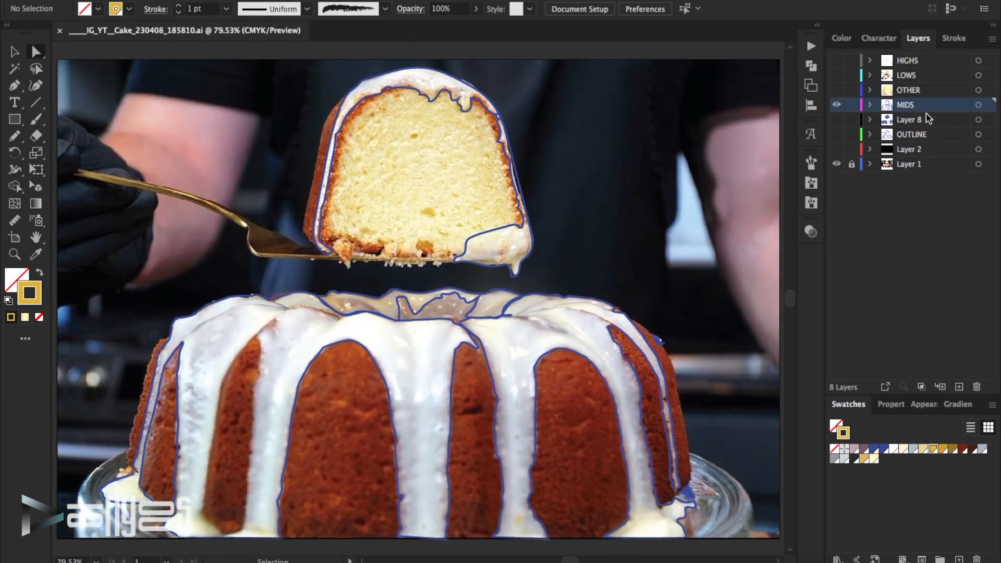
- Sample the light grey of the icing at the slice's upper left edge and save it as a new swatch
{"action": "key", "text": "z"}
{"action": "left_click", "coordinate": [432, 226]}
{"action": "left_click", "coordinate": [402, 259]}
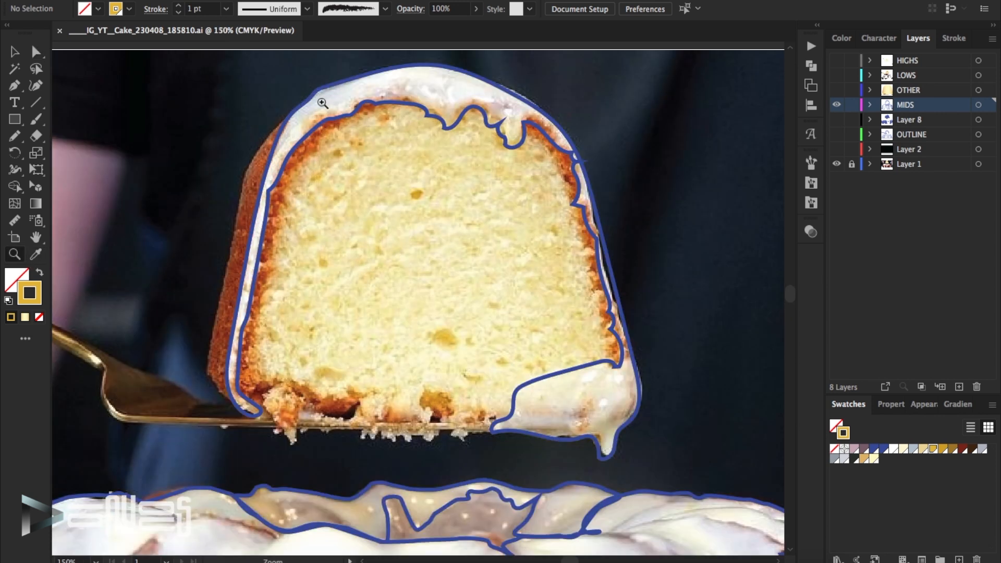
{"action": "left_click", "coordinate": [36, 119]}
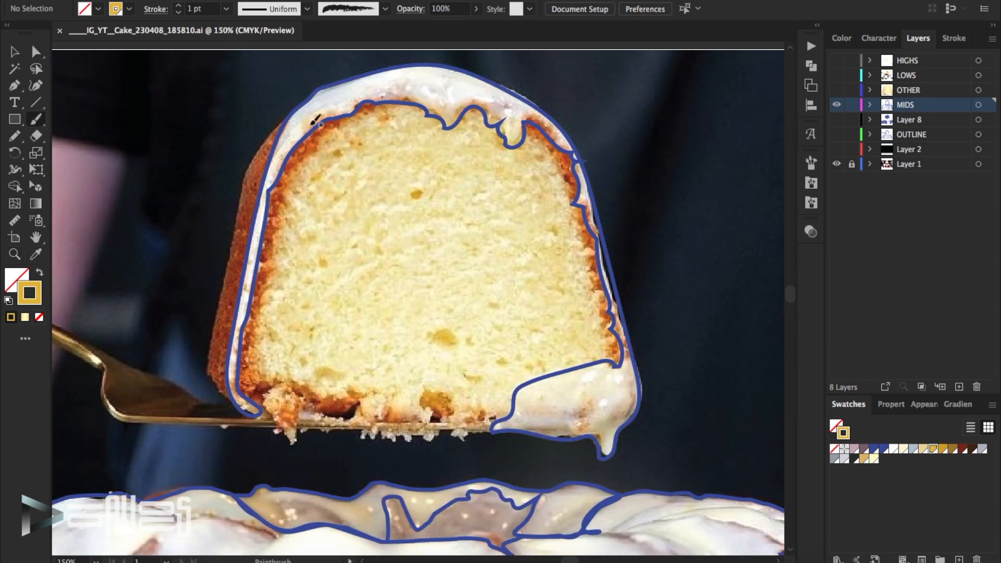
{"action": "key", "text": "a"}
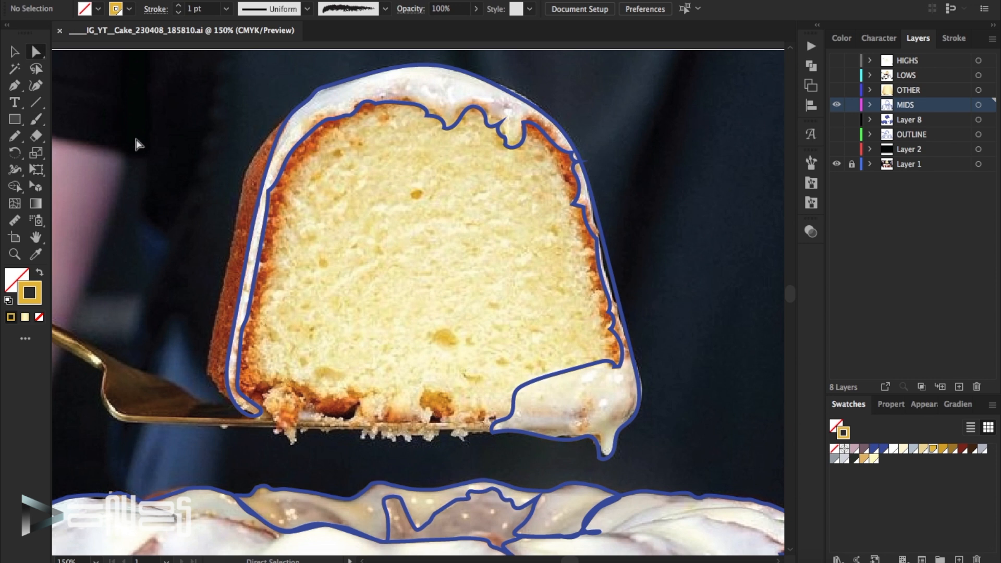
{"action": "scroll", "coordinate": [166, 153], "scroll_direction": "down", "scroll_amount": 1}
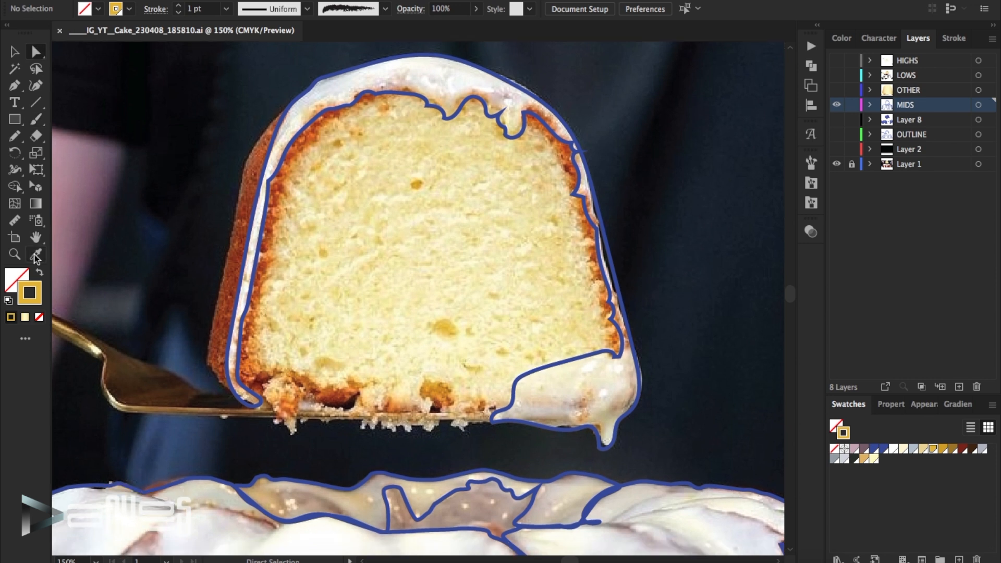
{"action": "left_click", "coordinate": [296, 112]}
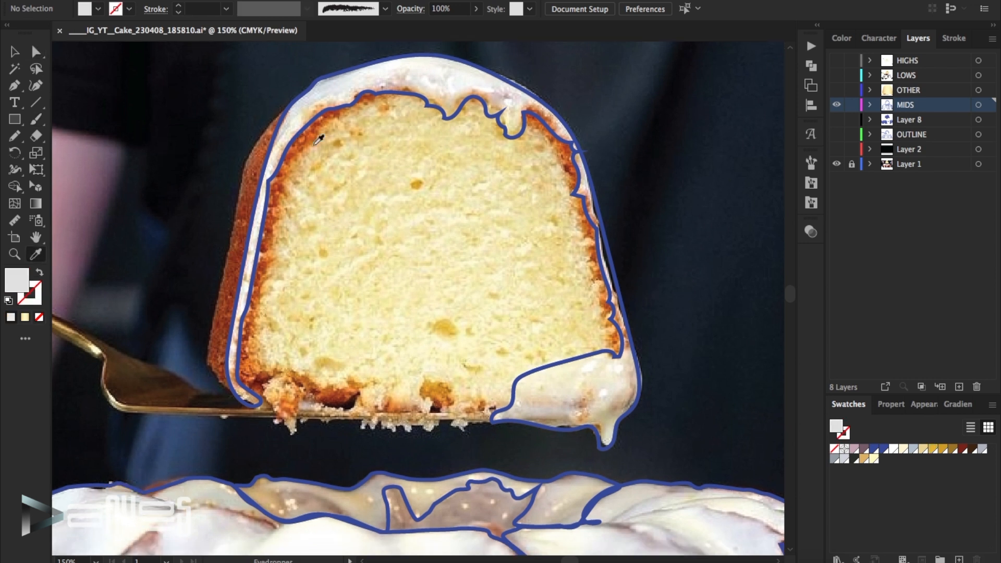
{"action": "left_click", "coordinate": [992, 406]}
{"action": "left_click", "coordinate": [906, 247]}
{"action": "left_click", "coordinate": [870, 346]}
- Convert the slice icing's blue outline into a fill and apply the new light grey swatch to it
{"action": "left_click", "coordinate": [472, 83]}
{"action": "key", "text": "v"}
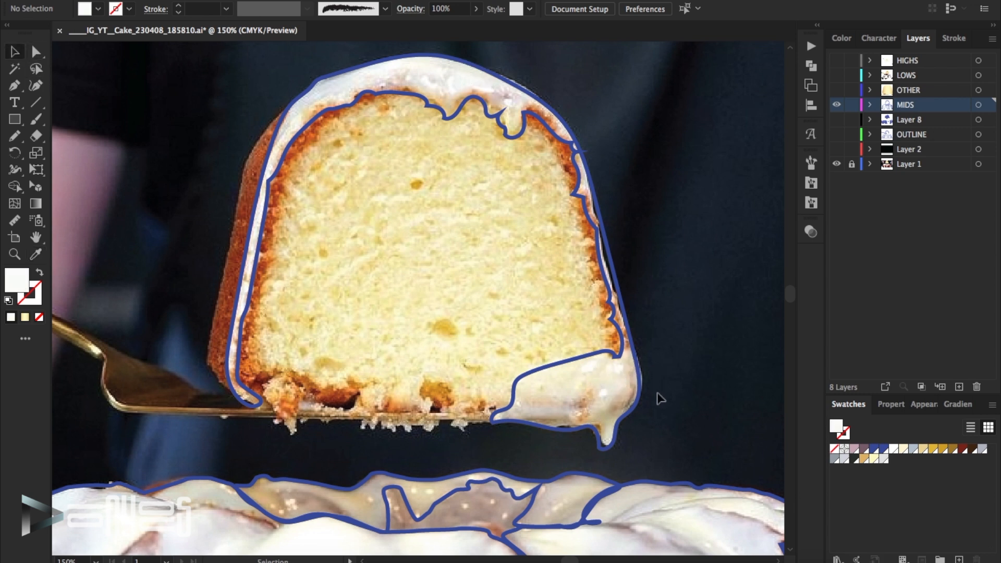
{"action": "left_click", "coordinate": [621, 387]}
{"action": "left_click", "coordinate": [37, 274]}
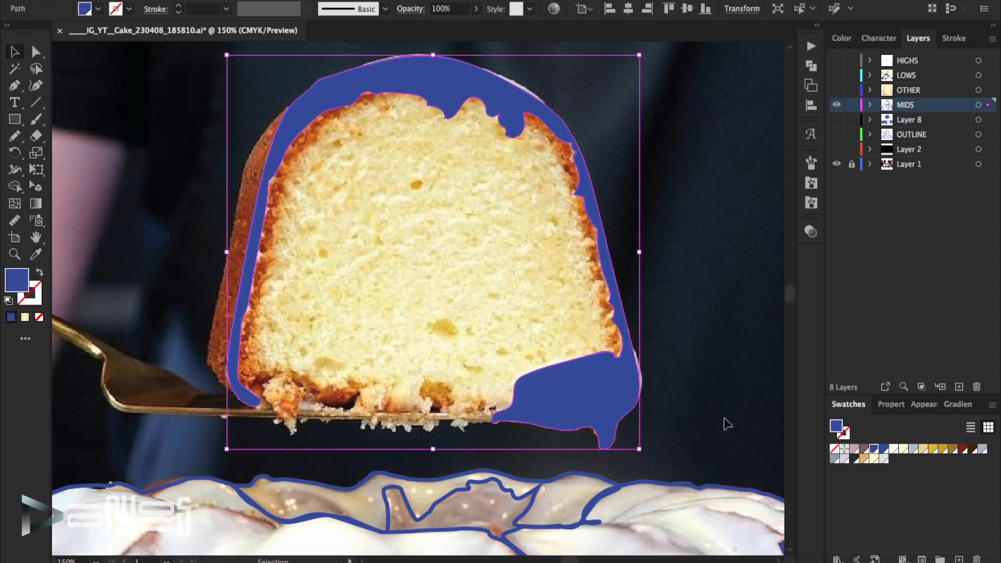
{"action": "left_click", "coordinate": [884, 460]}
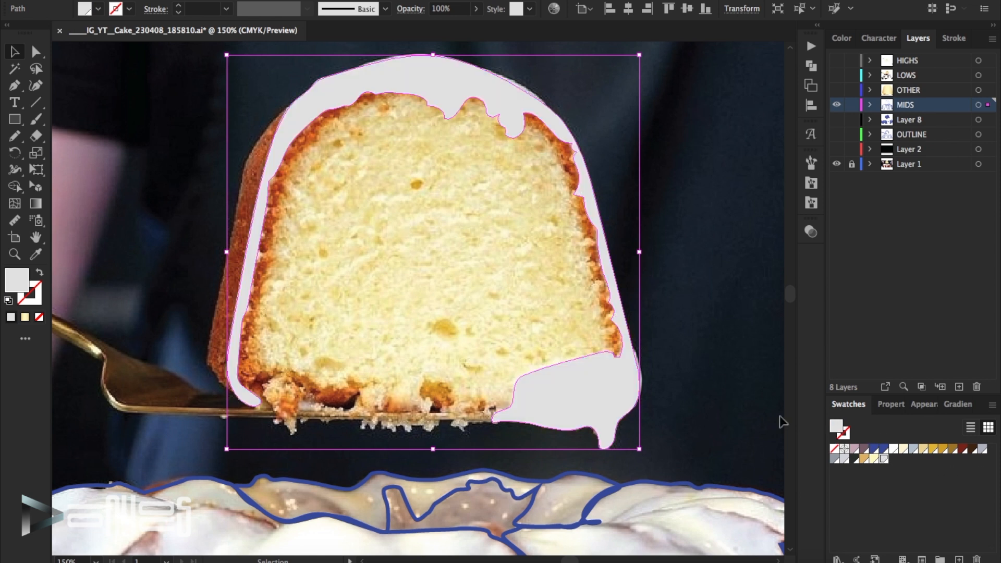
- Give the slice's icing a linear gradient from the light grey swatch to pale yellow, with the midpoint at about 64%
{"action": "left_click", "coordinate": [958, 404]}
{"action": "left_click_drag", "start_coordinate": [973, 520], "coordinate": [972, 547]}
{"action": "left_click_drag", "start_coordinate": [904, 520], "coordinate": [995, 522]}
{"action": "left_click_drag", "start_coordinate": [869, 503], "coordinate": [910, 505]}
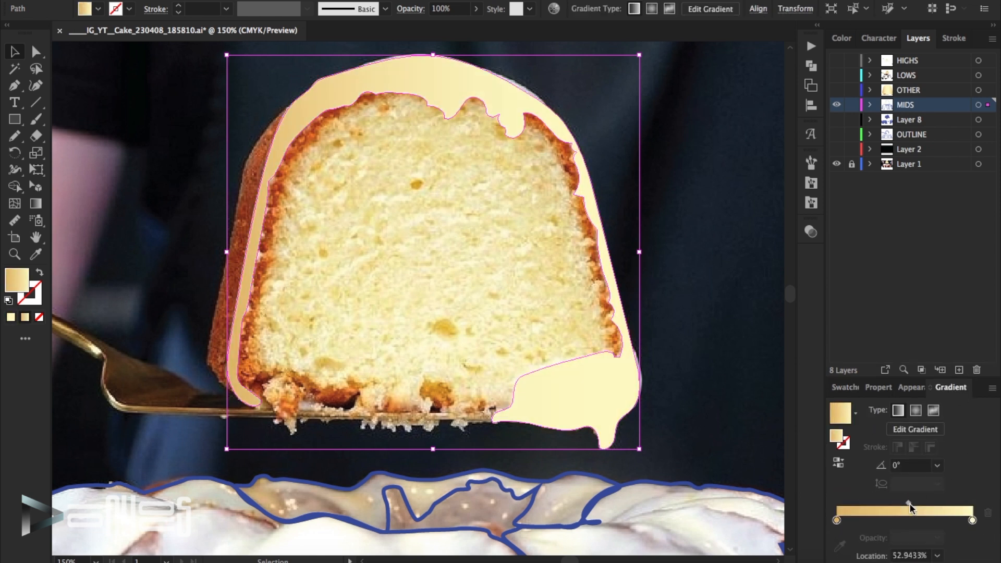
{"action": "double_click", "coordinate": [836, 520]}
{"action": "left_click", "coordinate": [841, 374]}
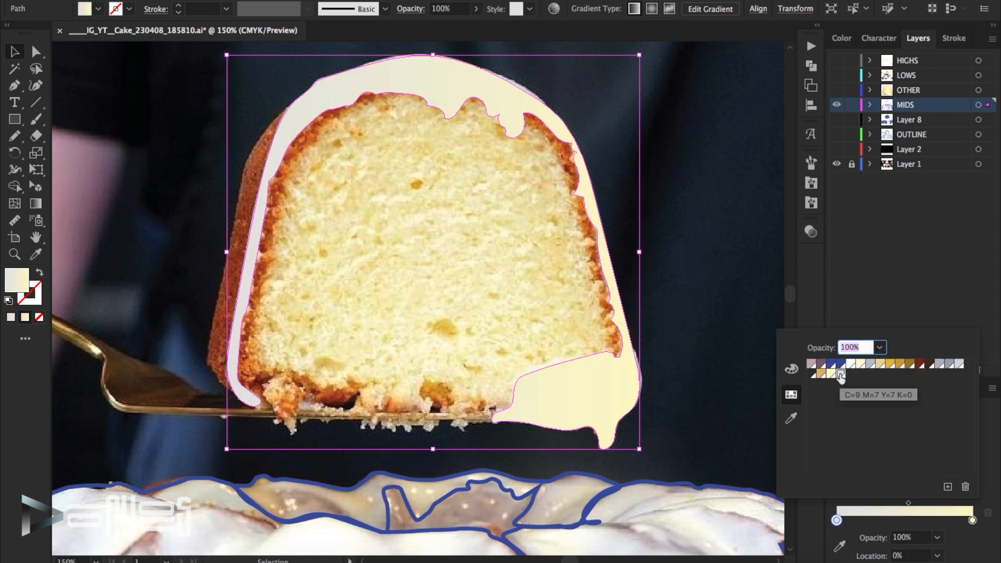
{"action": "left_click", "coordinate": [912, 504]}
{"action": "left_click_drag", "start_coordinate": [913, 504], "coordinate": [924, 504]}
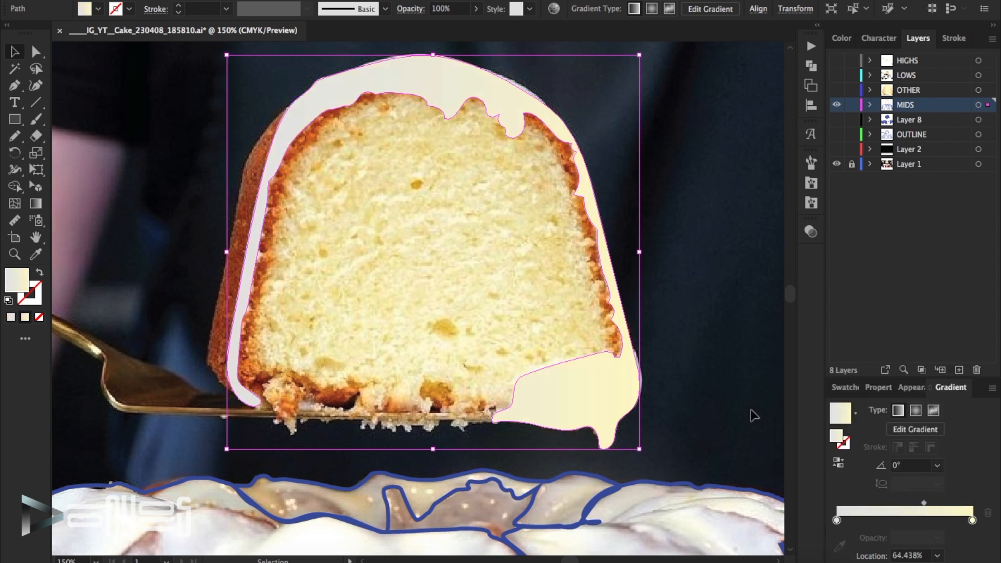
- Add a white colour stop at about 52% in the slice icing's gradient
{"action": "left_click", "coordinate": [738, 359]}
{"action": "left_click", "coordinate": [490, 92]}
{"action": "left_click", "coordinate": [907, 520]}
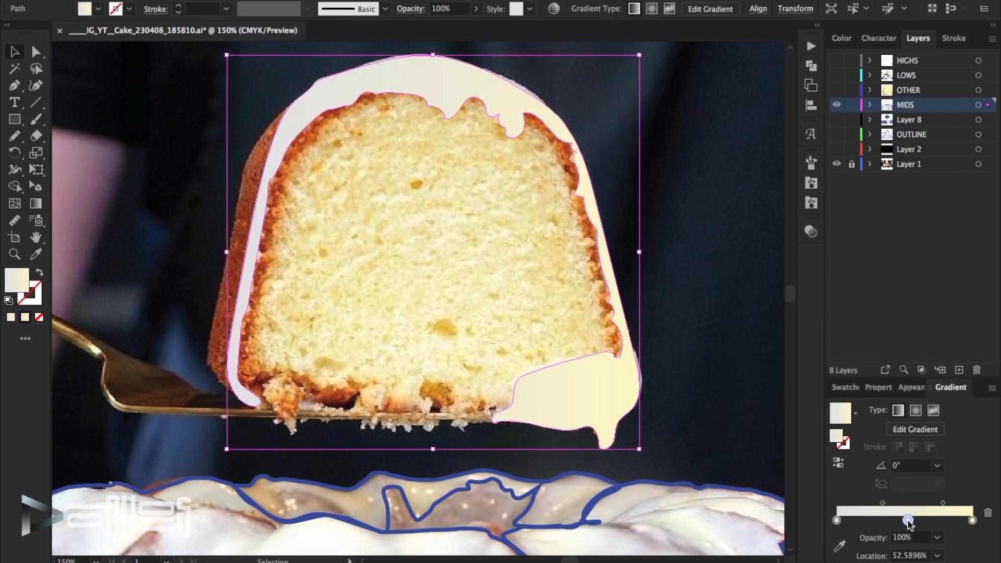
{"action": "double_click", "coordinate": [908, 520]}
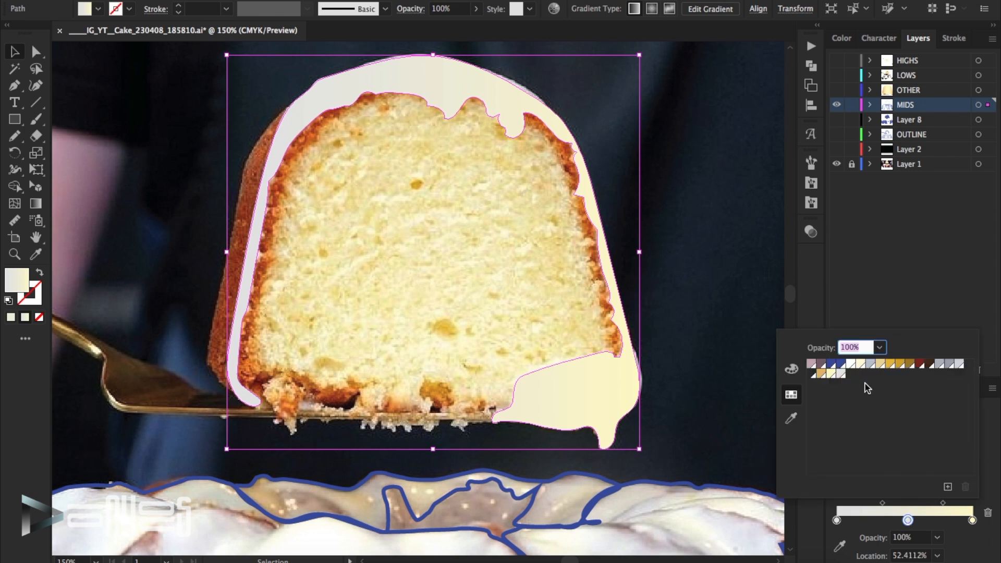
{"action": "left_click", "coordinate": [854, 365]}
{"action": "key", "text": "Return"}
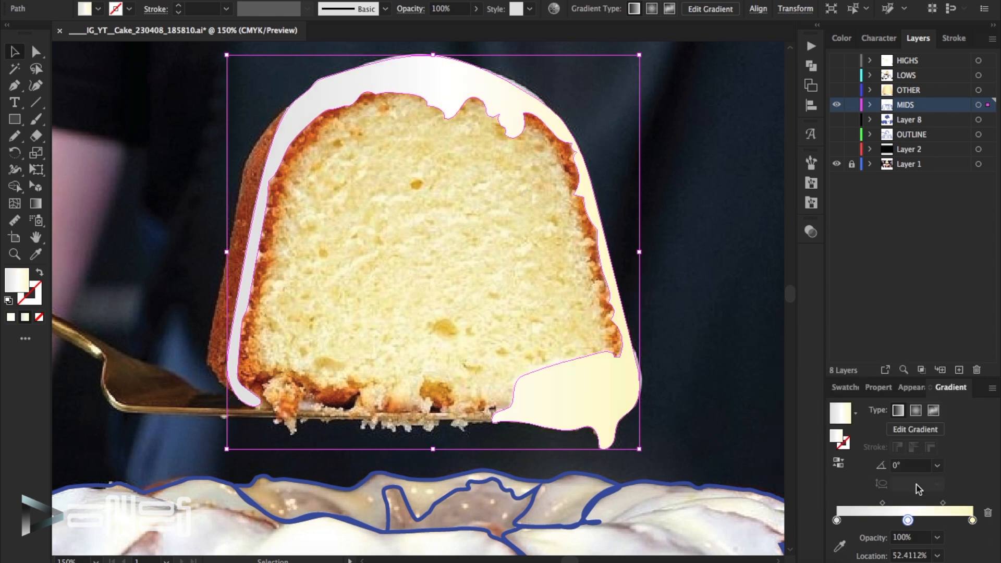
- Adjust the two midpoints of the slice icing's gradient, placing the first at about 47%, and deselect the shape
{"action": "left_click_drag", "start_coordinate": [882, 503], "coordinate": [873, 504]}
{"action": "left_click_drag", "start_coordinate": [943, 503], "coordinate": [949, 502]}
{"action": "left_click_drag", "start_coordinate": [874, 505], "coordinate": [872, 504]}
{"action": "left_click", "coordinate": [694, 295]}
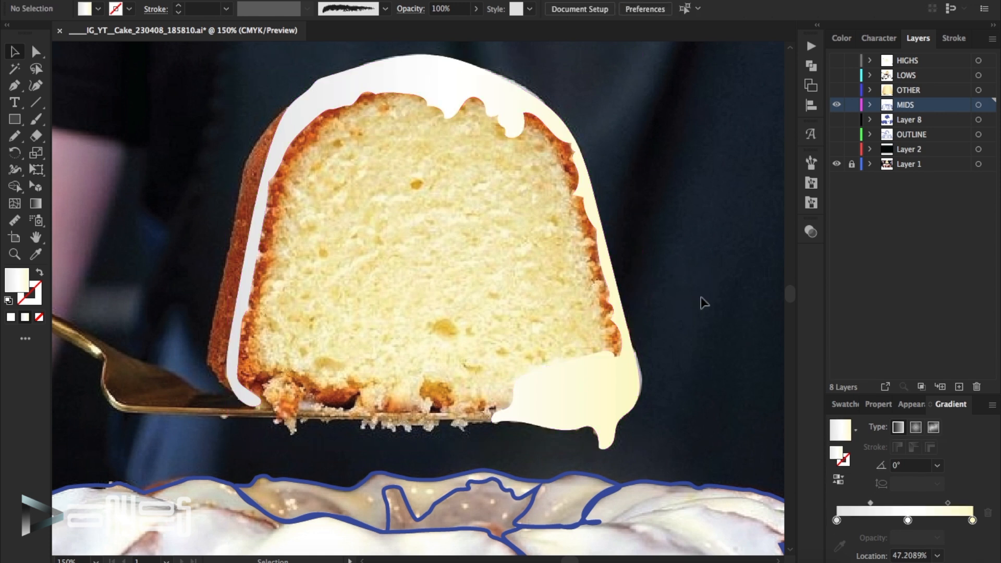
- Fill the outlined inner rim behind the cake's front icing with a tan sampled from the photo
{"action": "scroll", "coordinate": [698, 297], "scroll_direction": "down", "scroll_amount": 8}
{"action": "left_click", "coordinate": [527, 229]}
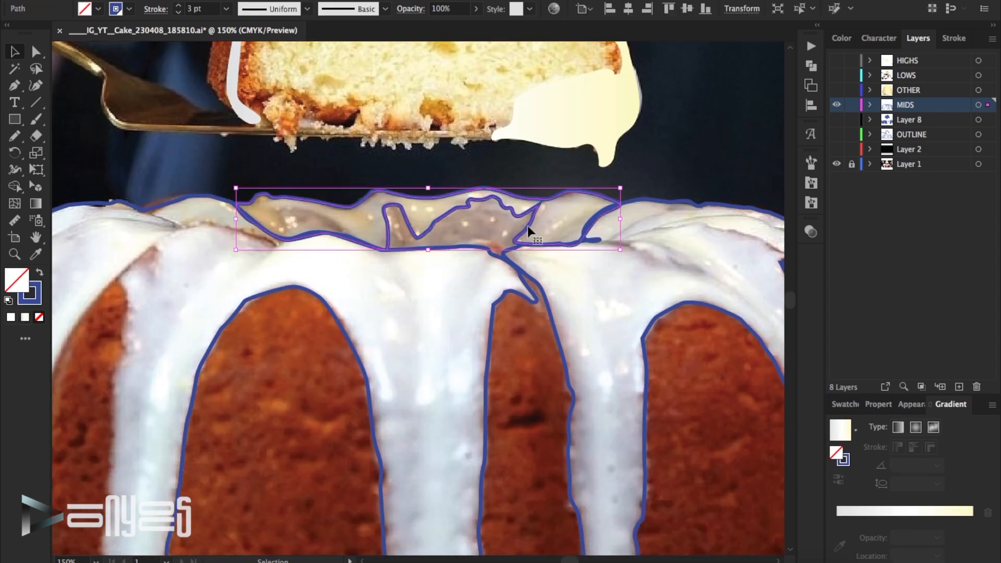
{"action": "left_click", "coordinate": [35, 254]}
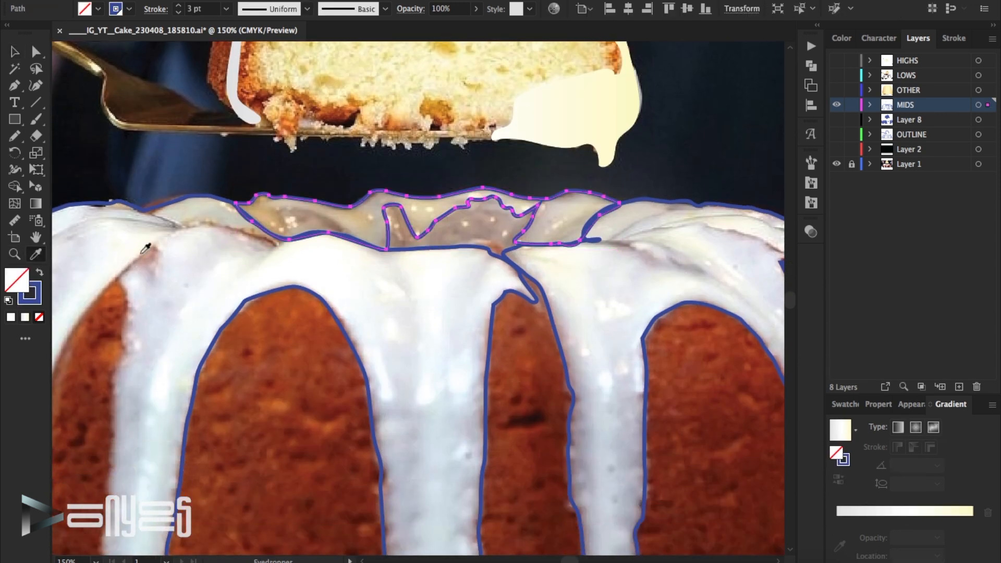
{"action": "left_click", "coordinate": [337, 217]}
{"action": "left_click", "coordinate": [138, 129]}
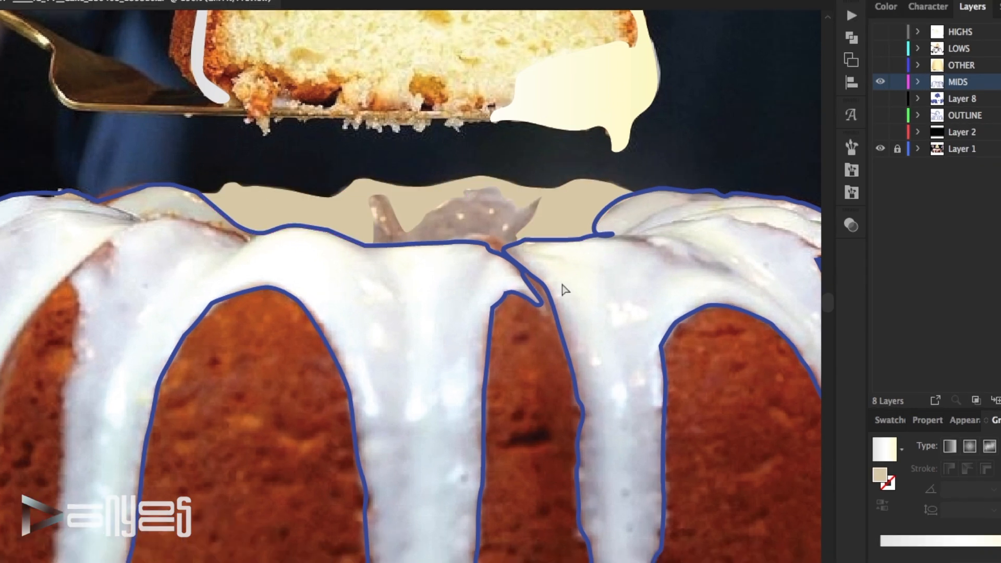
- Recolour the small blue icing spot on the cake's upper right edge with the cream swatch
{"action": "scroll", "coordinate": [555, 282], "scroll_direction": "down", "scroll_amount": 2}
{"action": "key", "text": "super+0"}
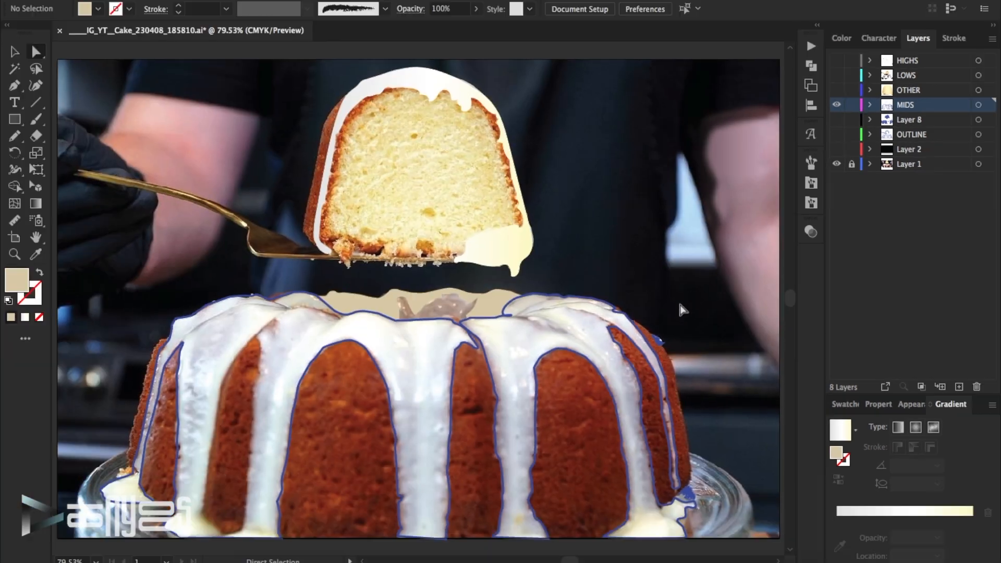
{"action": "scroll", "coordinate": [705, 312], "scroll_direction": "down", "scroll_amount": 1}
{"action": "left_click", "coordinate": [678, 331]}
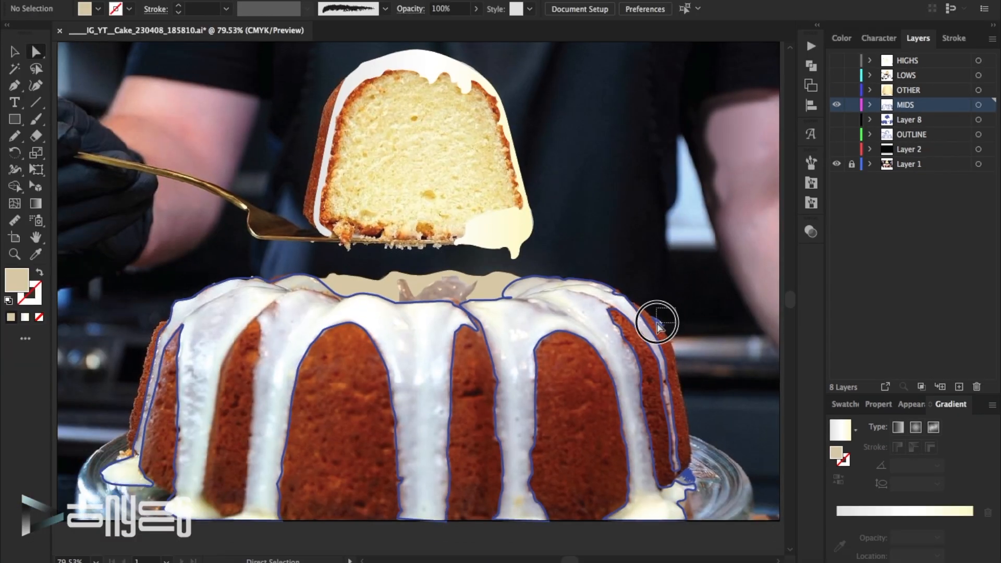
{"action": "left_click", "coordinate": [856, 406]}
{"action": "left_click", "coordinate": [894, 451]}
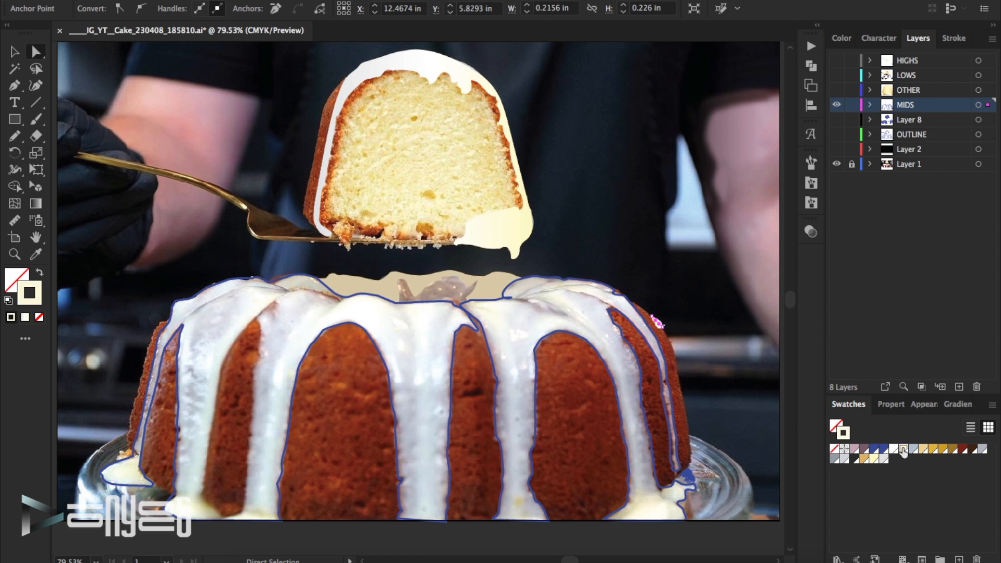
{"action": "scroll", "coordinate": [605, 343], "scroll_direction": "down", "scroll_amount": 3}
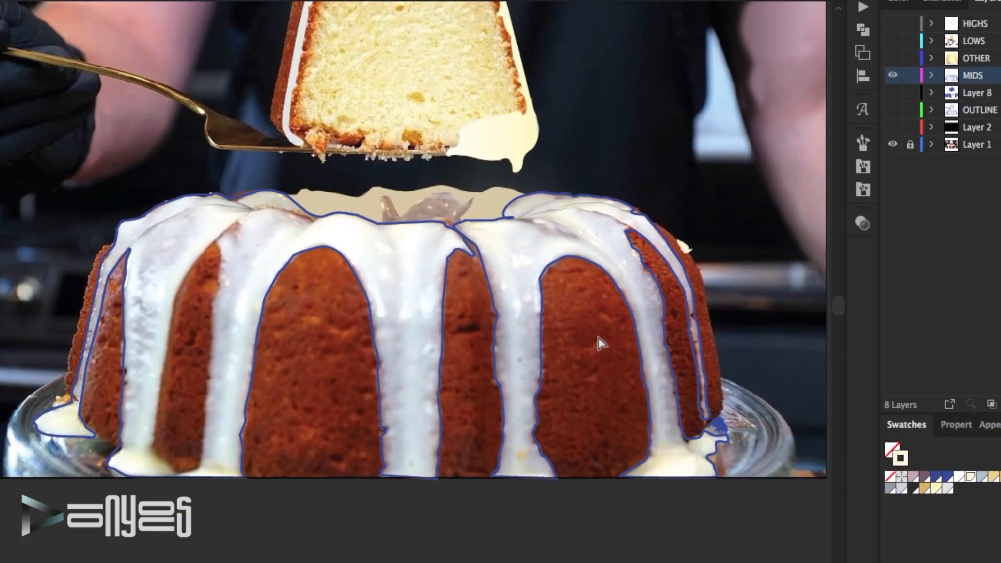
- Select the large icing shape on the cake's left half and swap its blue outline into a solid fill
{"action": "scroll", "coordinate": [333, 249], "scroll_direction": "down", "scroll_amount": 3}
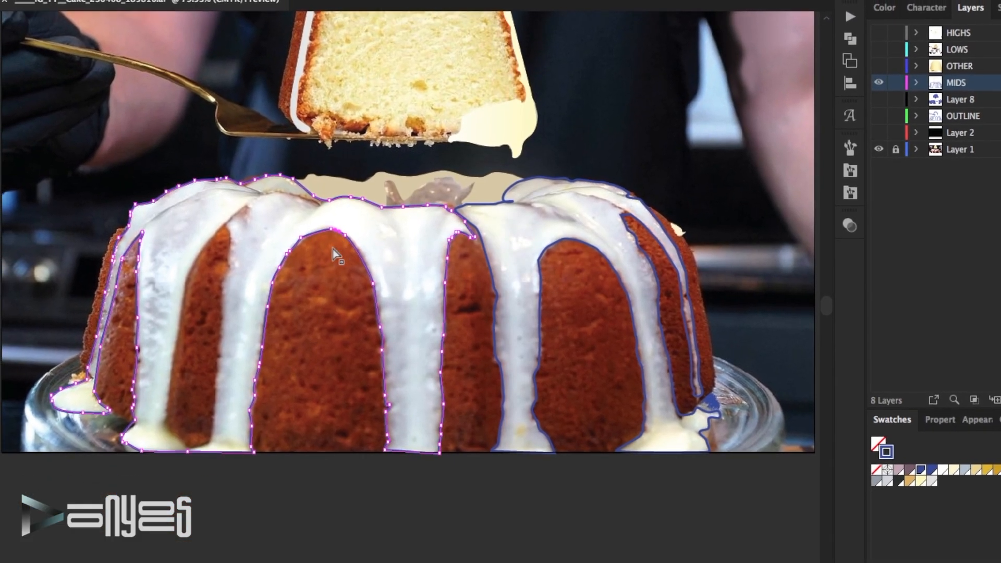
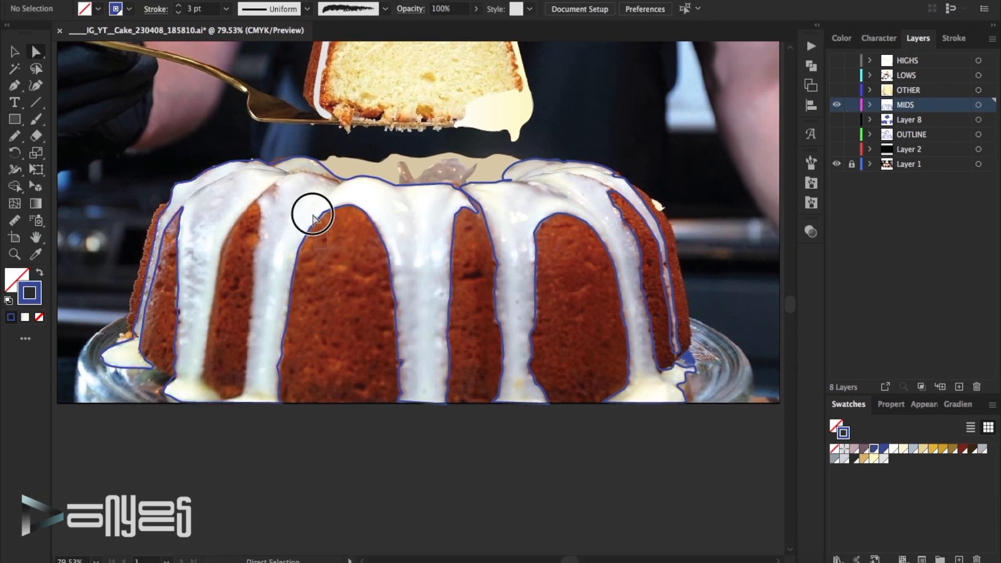
{"action": "left_click_drag", "start_coordinate": [328, 249], "coordinate": [313, 214]}
{"action": "left_click", "coordinate": [221, 142]}
{"action": "left_click", "coordinate": [39, 254]}
{"action": "left_click", "coordinate": [306, 165]}
{"action": "left_click", "coordinate": [15, 54]}
{"action": "left_click", "coordinate": [298, 253]}
{"action": "left_click", "coordinate": [40, 272]}
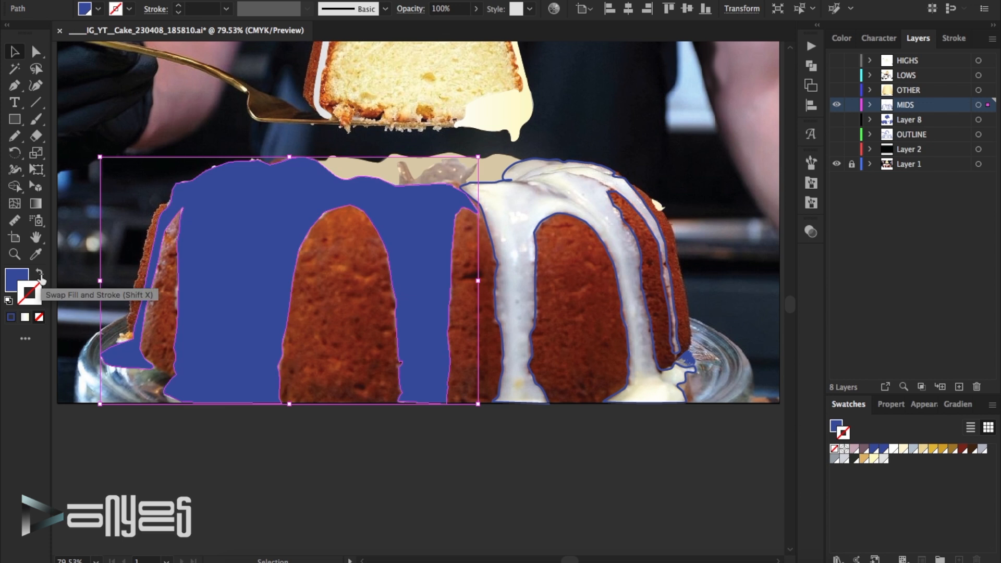
{"action": "key", "text": "x"}
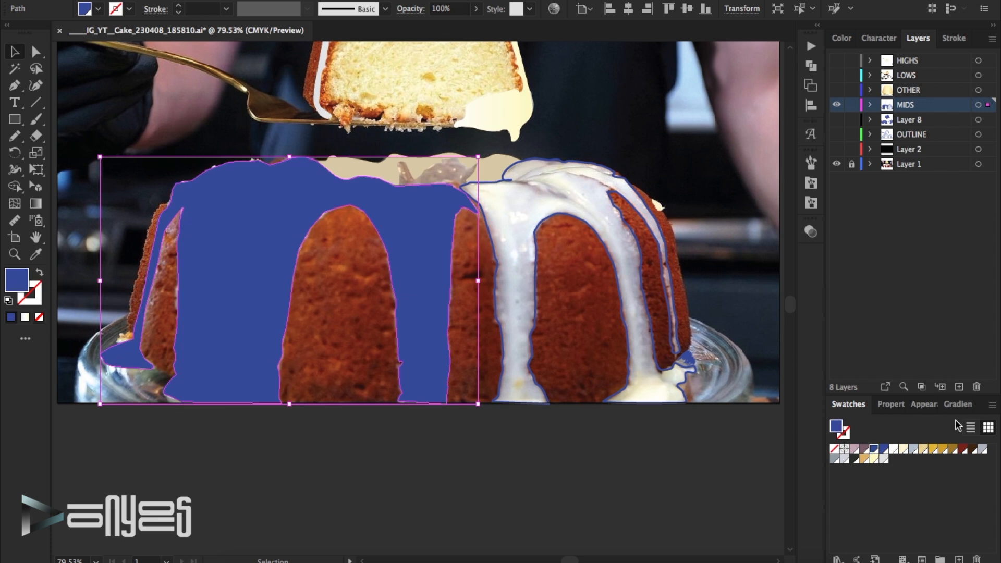
- Apply the grey, white and pale yellow gradient to the left icing shape and set its angle to -120°
{"action": "left_click", "coordinate": [958, 404]}
{"action": "left_click", "coordinate": [911, 515]}
{"action": "left_click", "coordinate": [937, 465]}
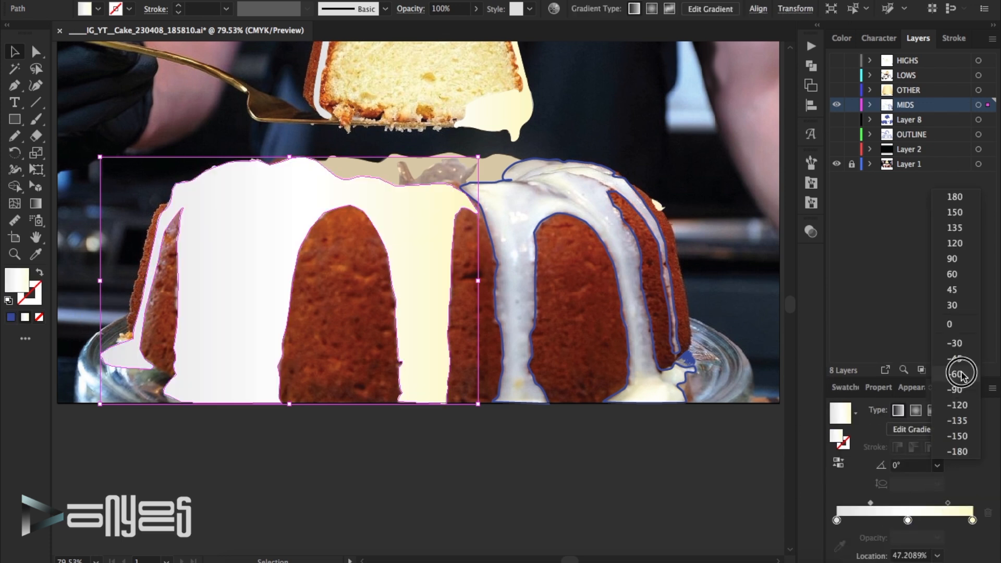
{"action": "left_click", "coordinate": [961, 374]}
{"action": "left_click", "coordinate": [937, 465]}
{"action": "left_click", "coordinate": [964, 406]}
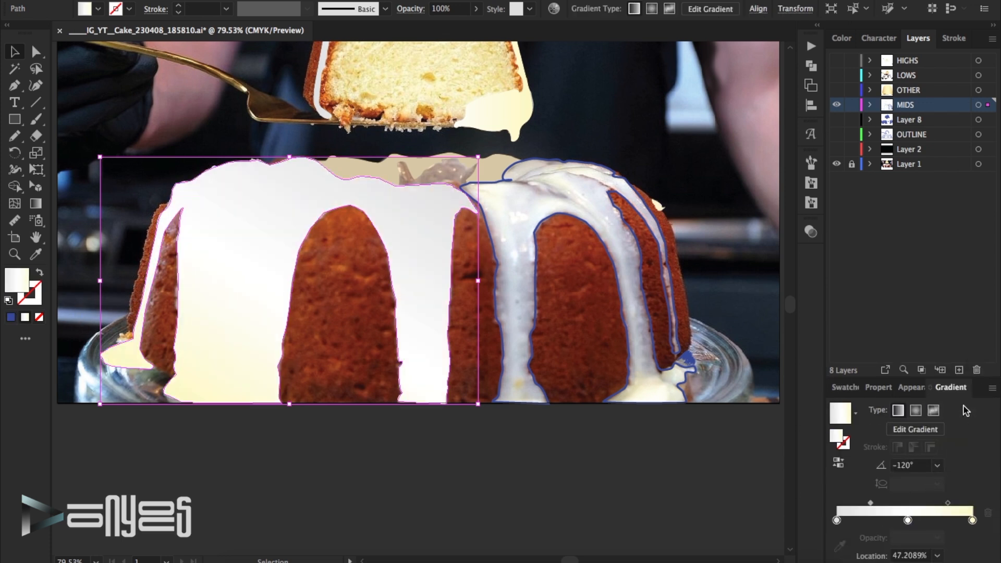
- Set the first stop of the left icing's gradient to the bluish grey swatch and move its midpoint closer to that stop
{"action": "double_click", "coordinate": [836, 520]}
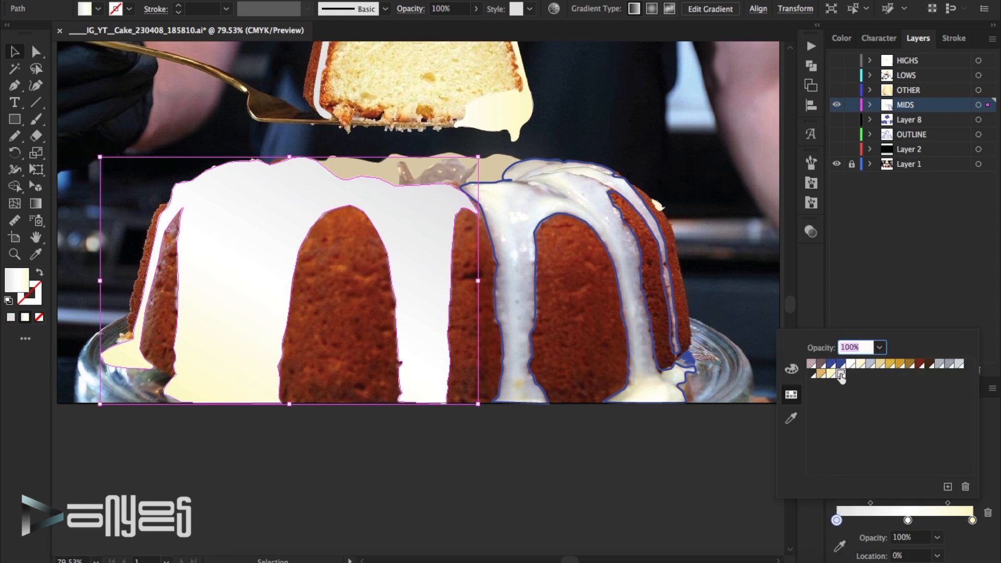
{"action": "left_click", "coordinate": [941, 364]}
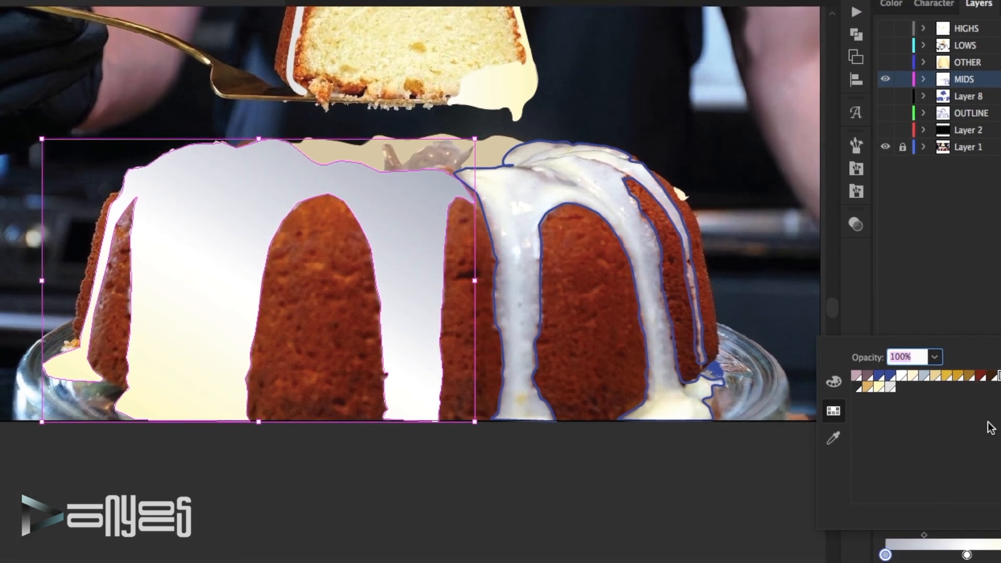
{"action": "left_click", "coordinate": [910, 515]}
{"action": "left_click_drag", "start_coordinate": [870, 503], "coordinate": [862, 503]}
{"action": "left_click_drag", "start_coordinate": [913, 536], "coordinate": [907, 536]}
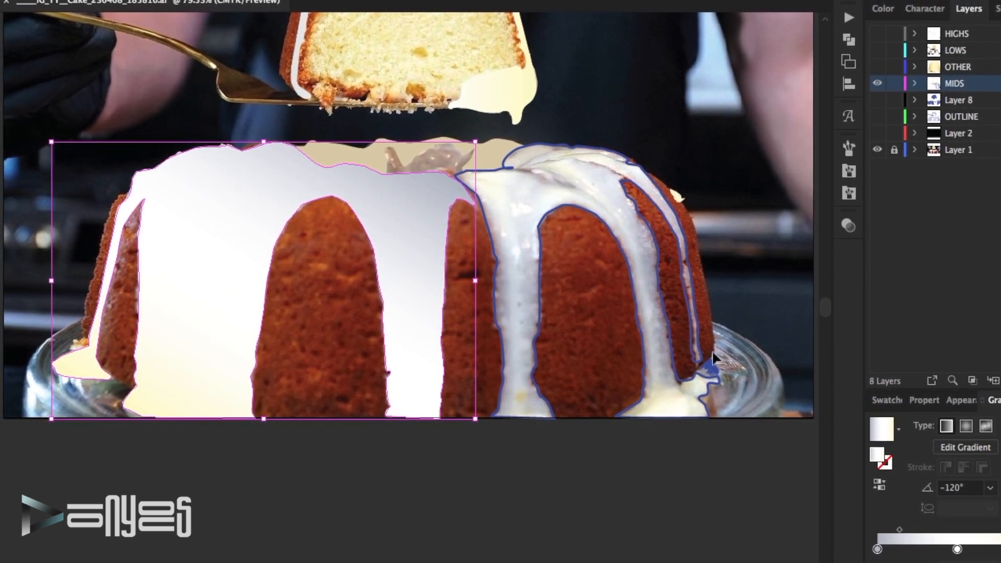
- Toggle the MIDS layer's visibility to compare the left icing's gradient with the photo, and reselect the icing shape
{"action": "left_click", "coordinate": [877, 83]}
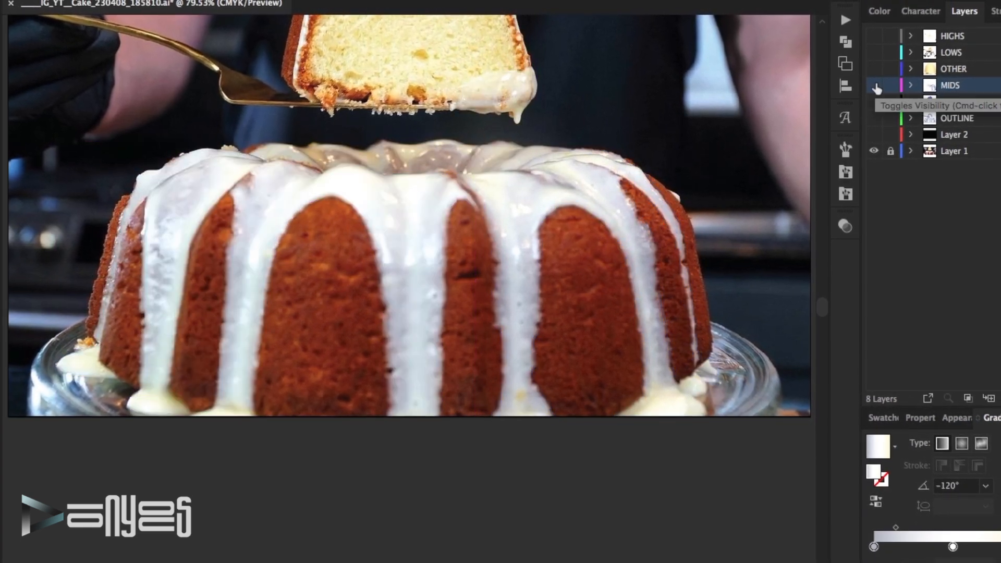
{"action": "left_click", "coordinate": [874, 85]}
{"action": "left_click", "coordinate": [873, 86]}
{"action": "left_click", "coordinate": [874, 86]}
{"action": "left_click", "coordinate": [436, 197]}
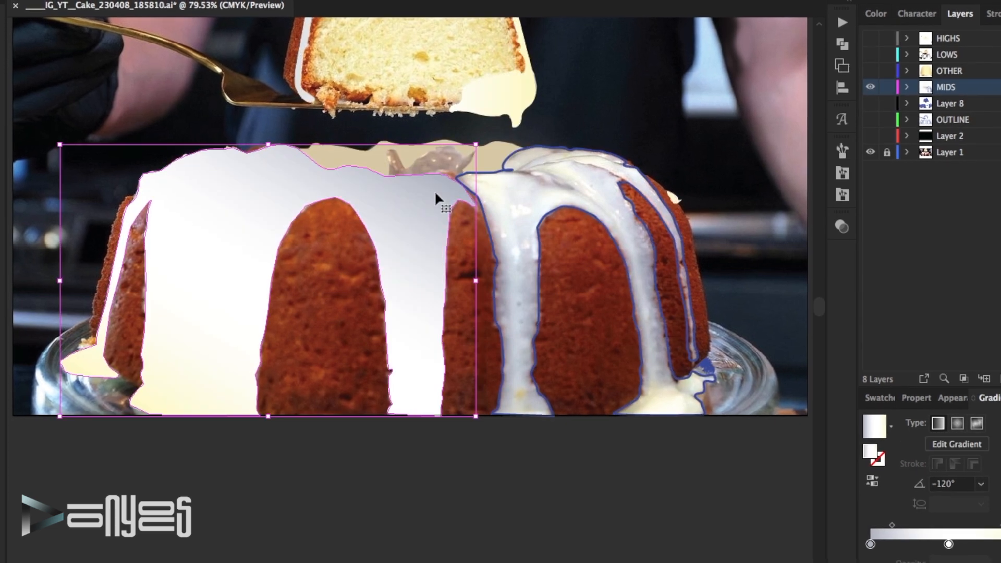
- Change the left icing shape's gradient angle, trying -90° and settling on -100°
{"action": "left_click", "coordinate": [981, 484]}
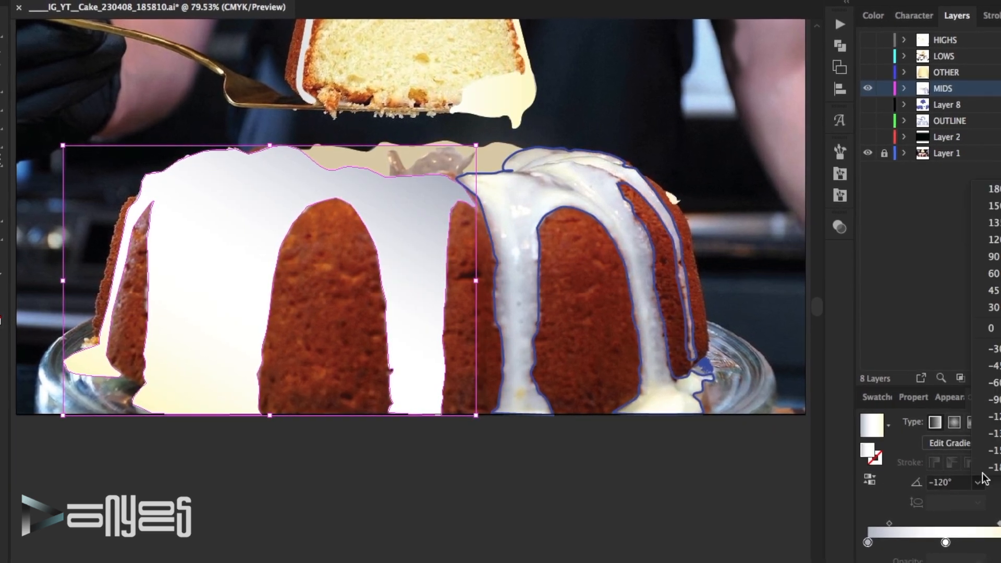
{"action": "left_click", "coordinate": [999, 407]}
{"action": "left_click_drag", "start_coordinate": [888, 522], "coordinate": [875, 522]}
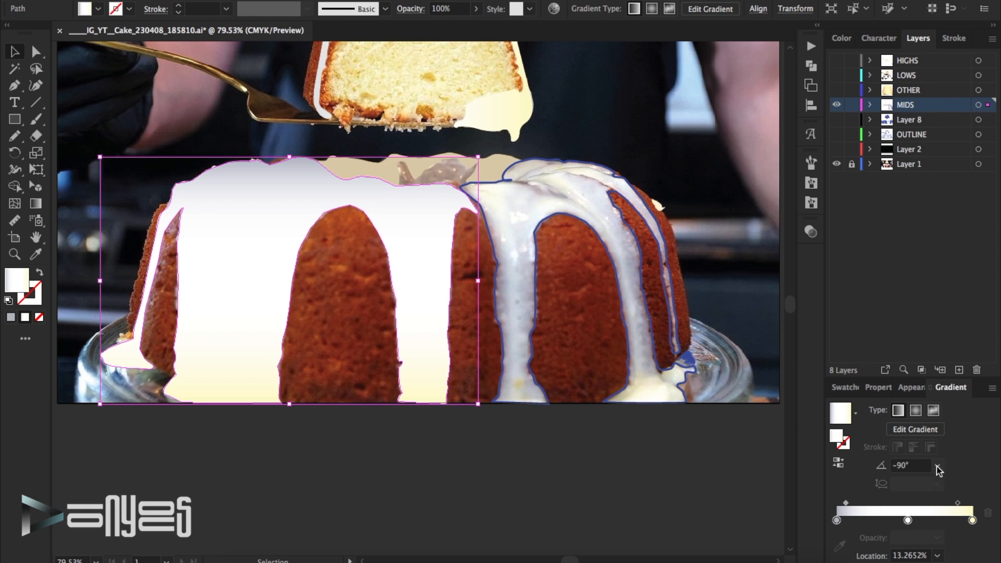
{"action": "left_click", "coordinate": [902, 466]}
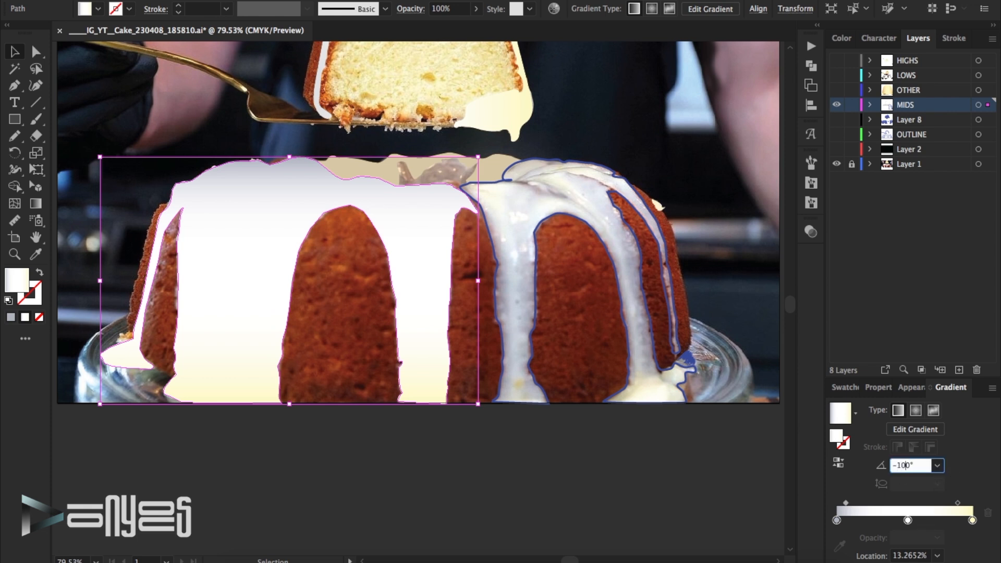
{"action": "type", "text": "10"}
{"action": "key", "text": "Return"}
{"action": "left_click", "coordinate": [697, 137]}
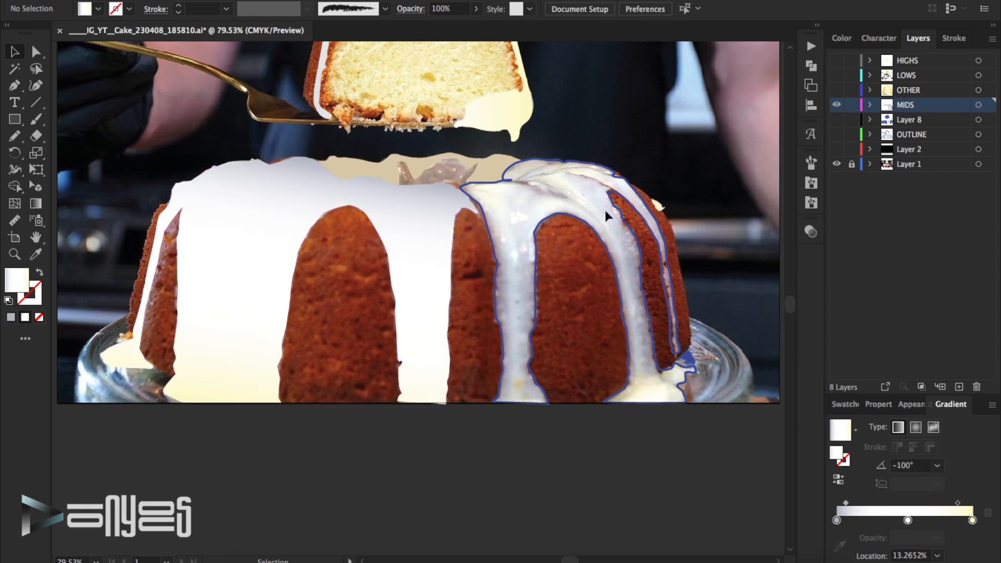
- Swap the right icing shape's blue outline into a fill, apply the grey, white and pale yellow gradient, and set its angle to -90°
{"action": "left_click", "coordinate": [618, 181]}
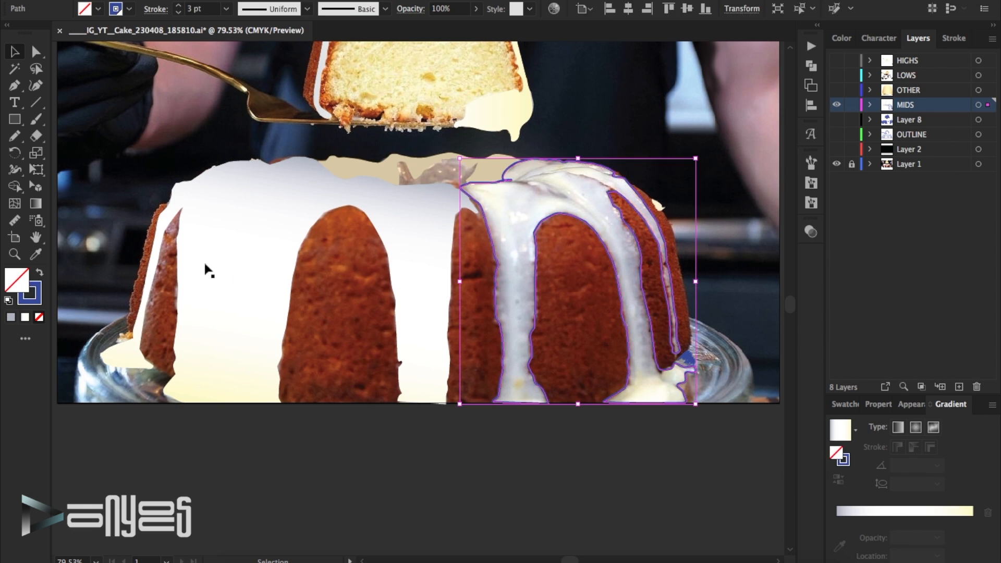
{"action": "left_click", "coordinate": [39, 275]}
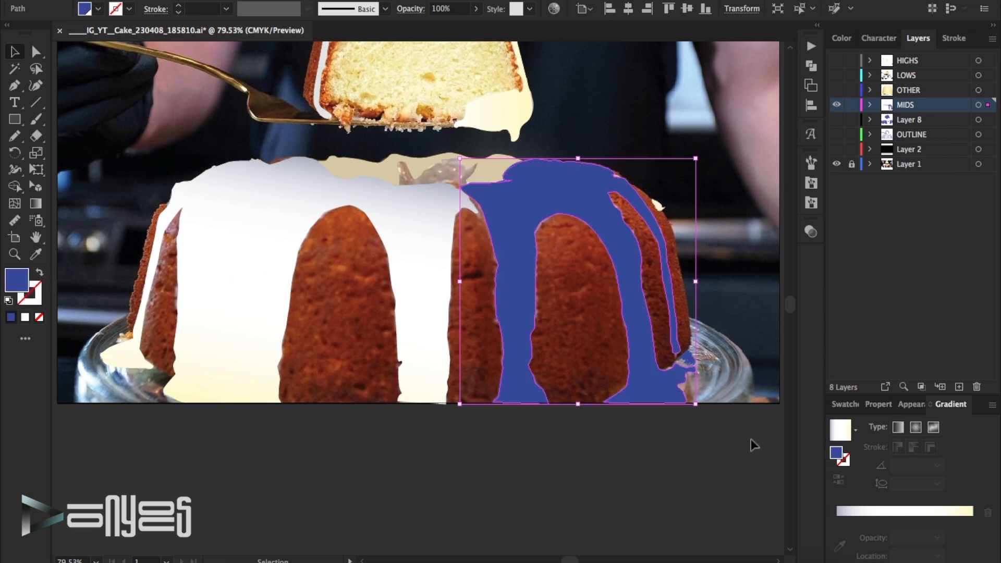
{"action": "left_click", "coordinate": [879, 509]}
{"action": "left_click", "coordinate": [937, 466]}
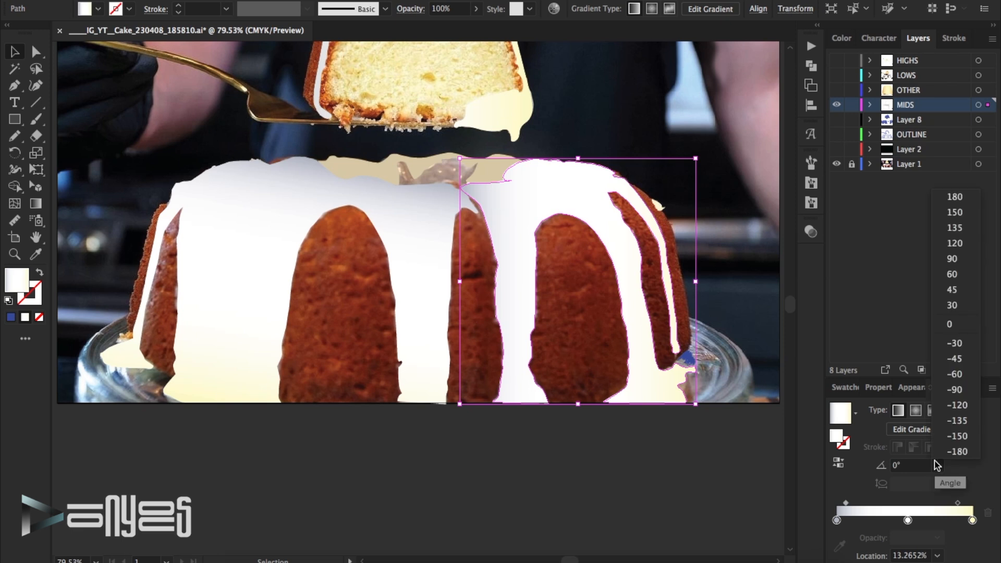
{"action": "left_click", "coordinate": [959, 390]}
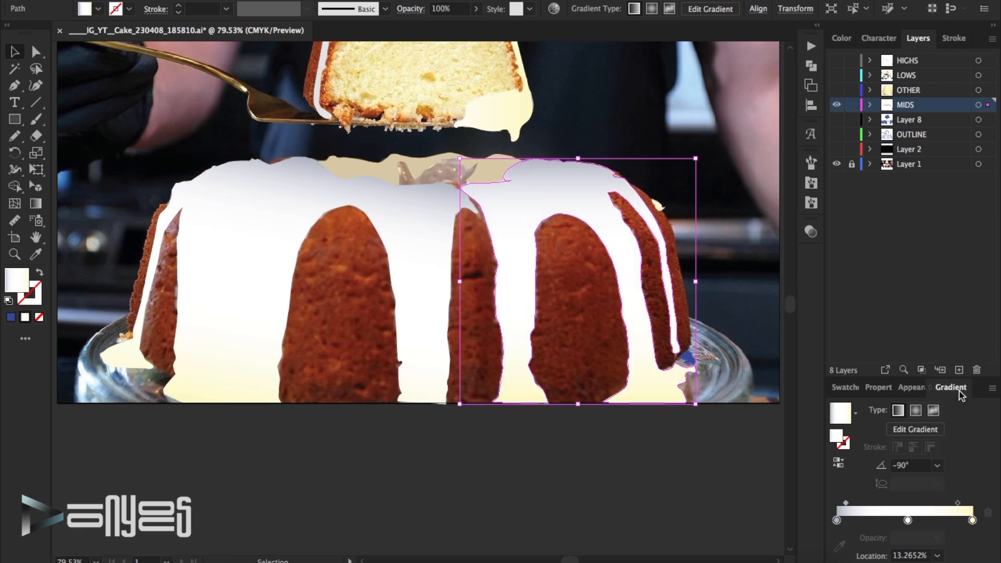
{"action": "left_click", "coordinate": [759, 297]}
{"action": "left_click", "coordinate": [837, 106]}
{"action": "left_click", "coordinate": [837, 105]}
- Recolour the small blue brush outline at the cake's lower-right base with the white swatch, keeping it unfilled
{"action": "left_click", "coordinate": [690, 359]}
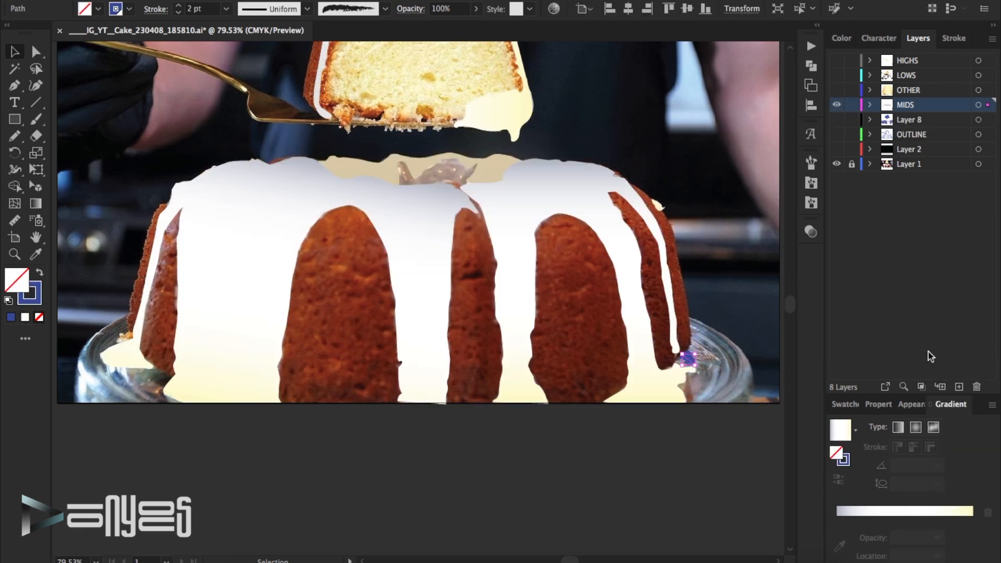
{"action": "left_click", "coordinate": [844, 405]}
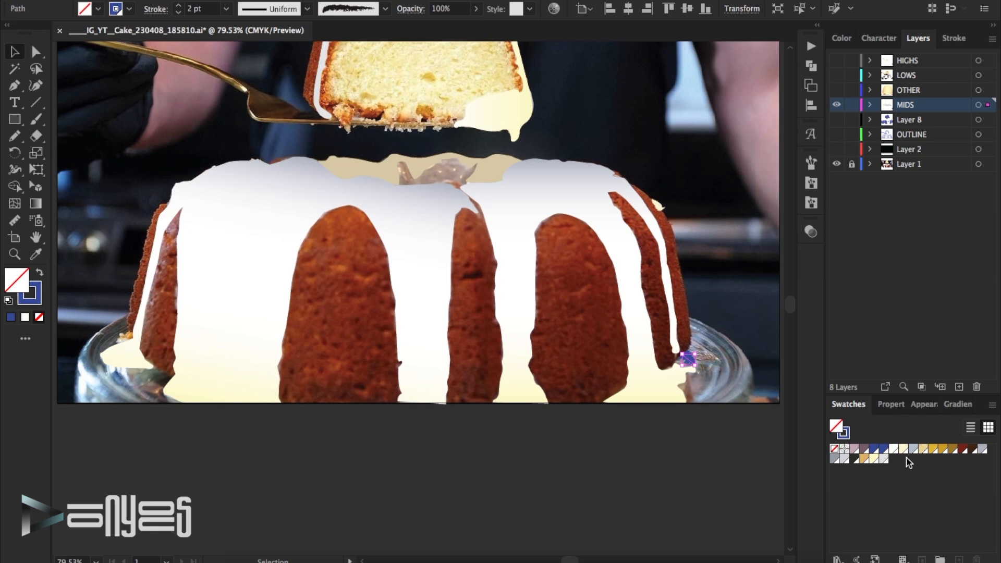
{"action": "left_click", "coordinate": [895, 450]}
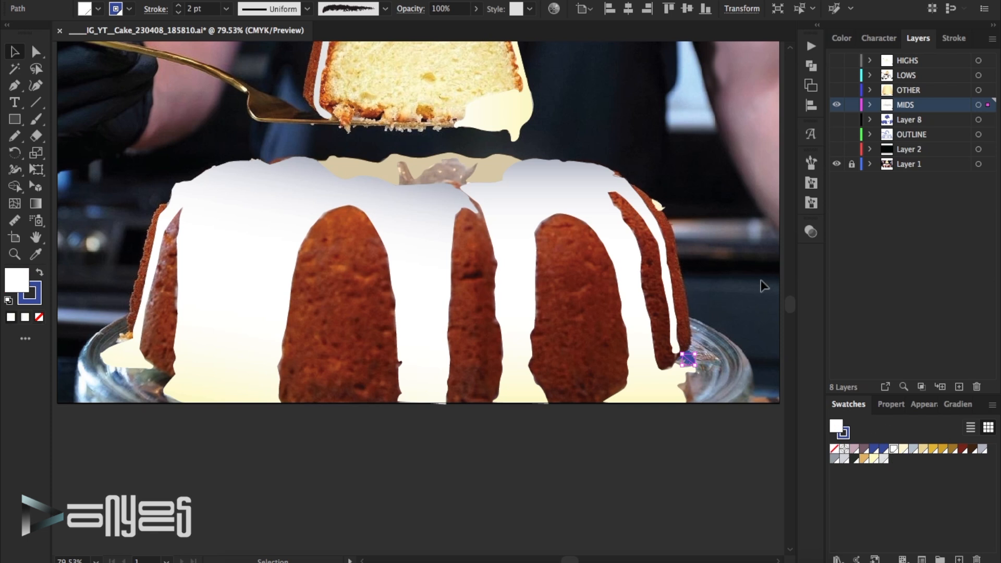
{"action": "left_click", "coordinate": [39, 317]}
{"action": "left_click", "coordinate": [738, 299]}
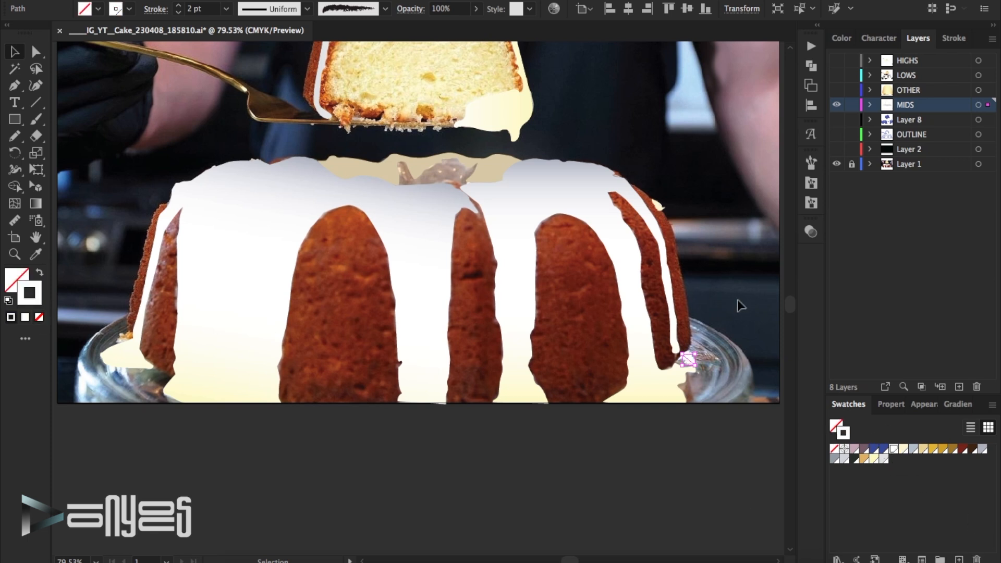
- Show the black Layer 2 and the OTHER, LOWS and HIGHS layers to preview the combined cake illustration
{"action": "scroll", "coordinate": [737, 299], "scroll_direction": "up", "scroll_amount": 5}
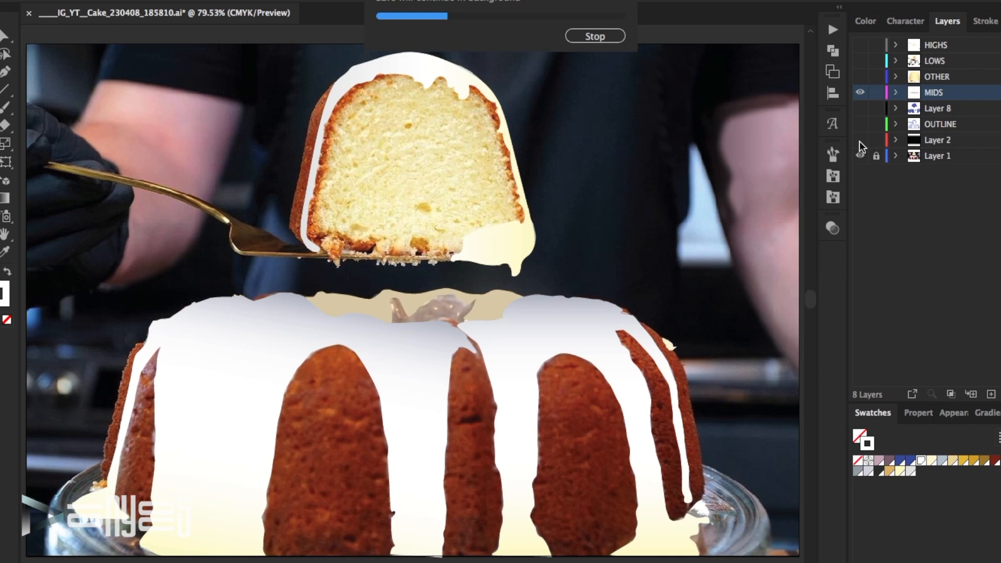
{"action": "left_click", "coordinate": [860, 140]}
{"action": "left_click", "coordinate": [860, 76]}
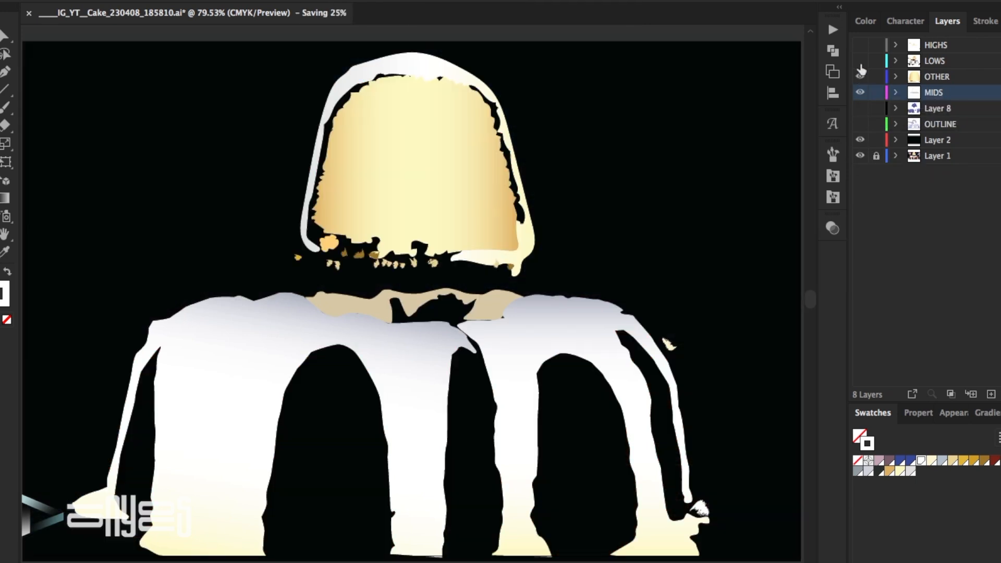
{"action": "left_click", "coordinate": [860, 61]}
{"action": "left_click", "coordinate": [860, 45]}
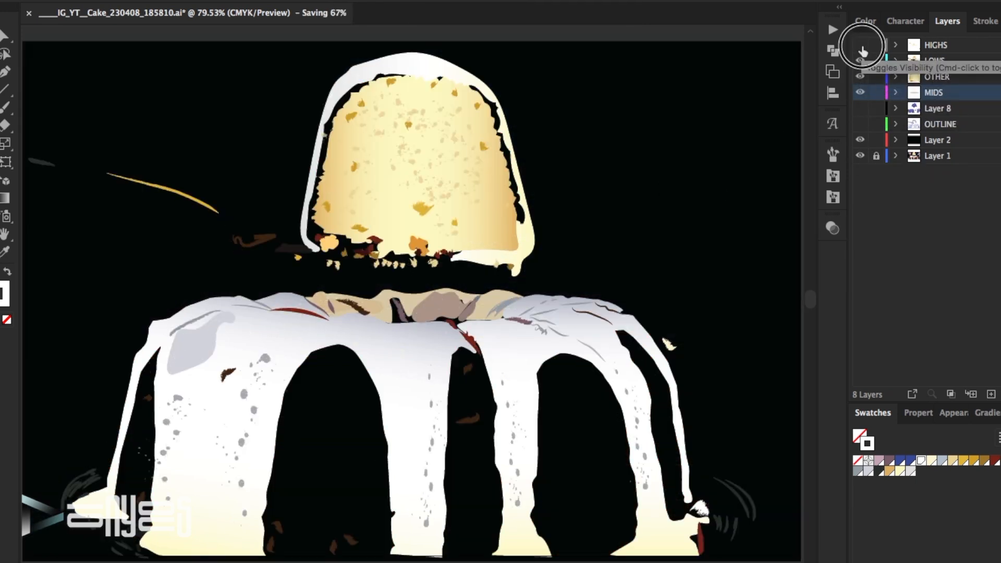
- Lock the slice's sponge shape and try the mauve and white swatches on its crumb speckle brush stroke
{"action": "left_click", "coordinate": [479, 217]}
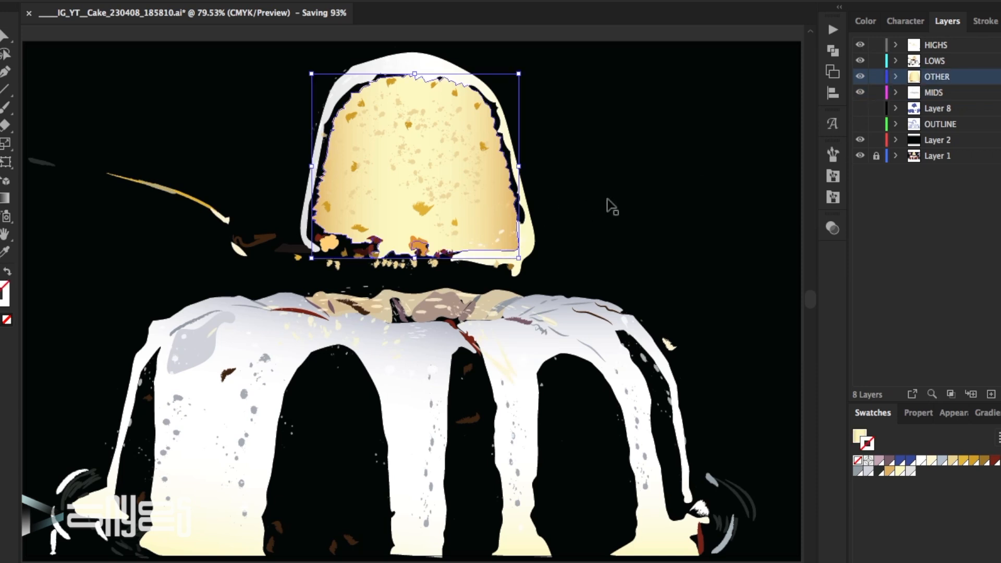
{"action": "key", "text": "ctrl+2"}
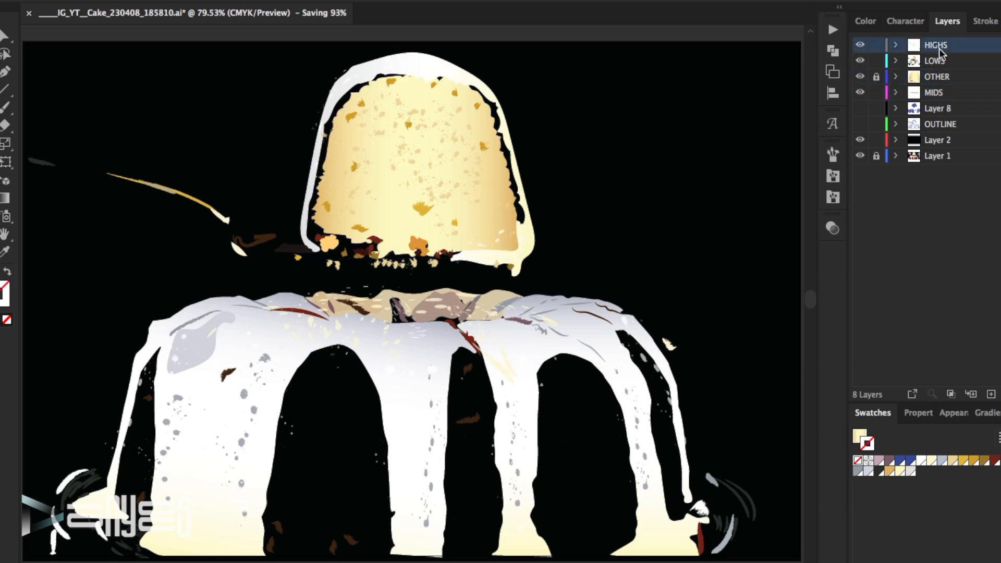
{"action": "left_click", "coordinate": [468, 215]}
{"action": "left_click", "coordinate": [876, 140]}
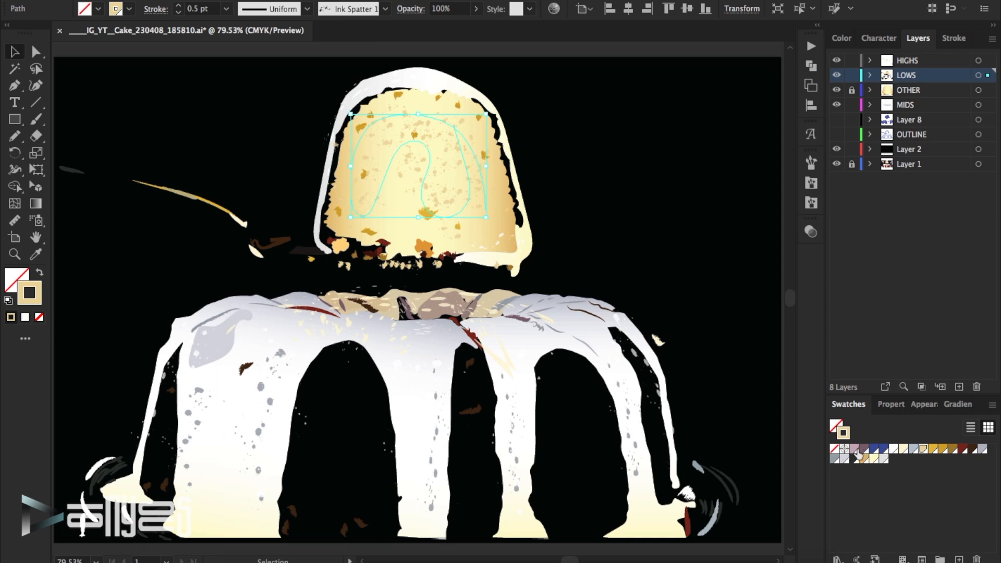
{"action": "left_click", "coordinate": [856, 451]}
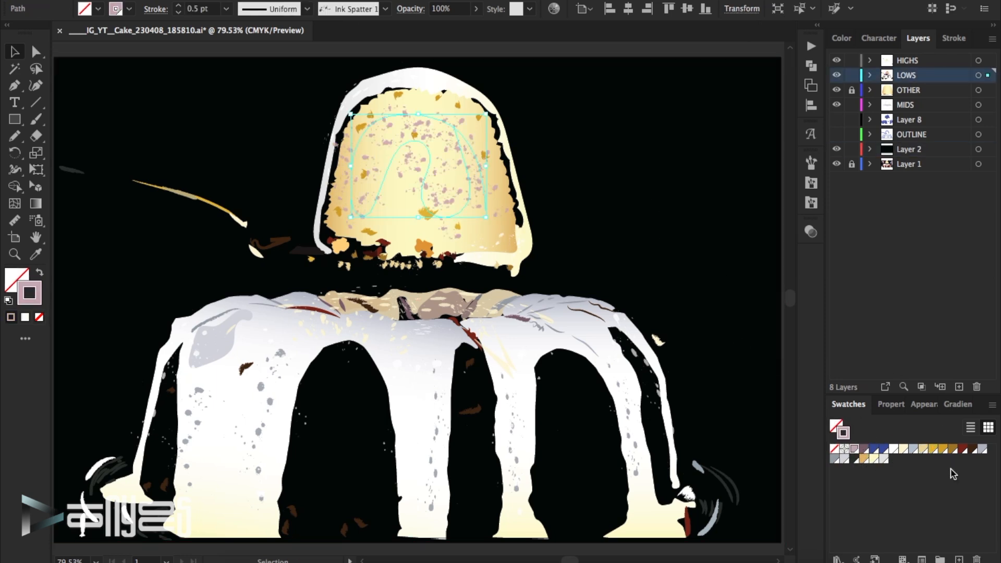
{"action": "left_click", "coordinate": [894, 449]}
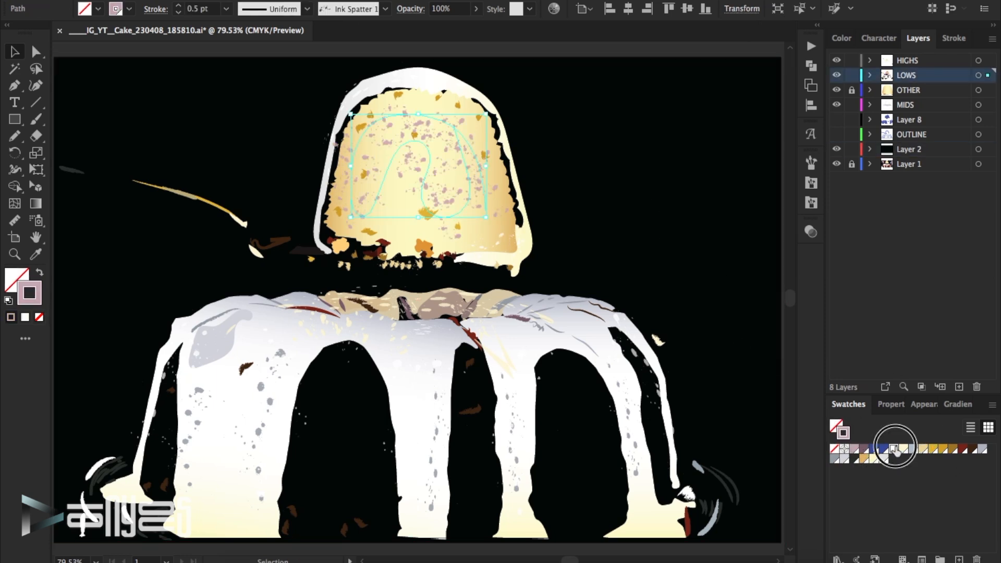
{"action": "left_click", "coordinate": [697, 241]}
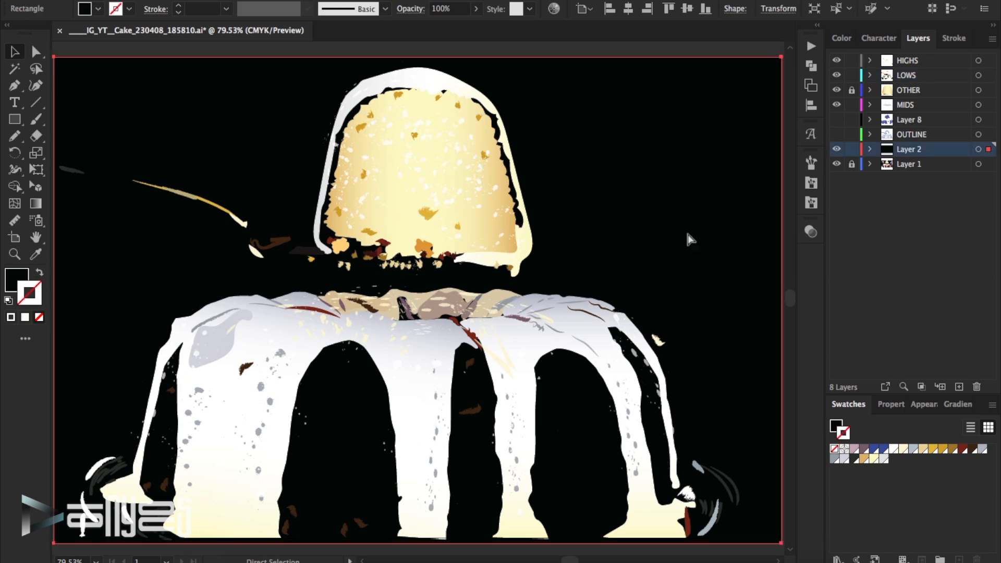
- Undo the crumb speckle recolouring, the sponge shape lock and the latest layer visibility changes
{"action": "key", "text": "super+z"}
{"action": "key", "text": "super+z"}
{"action": "key", "text": "super+z"}
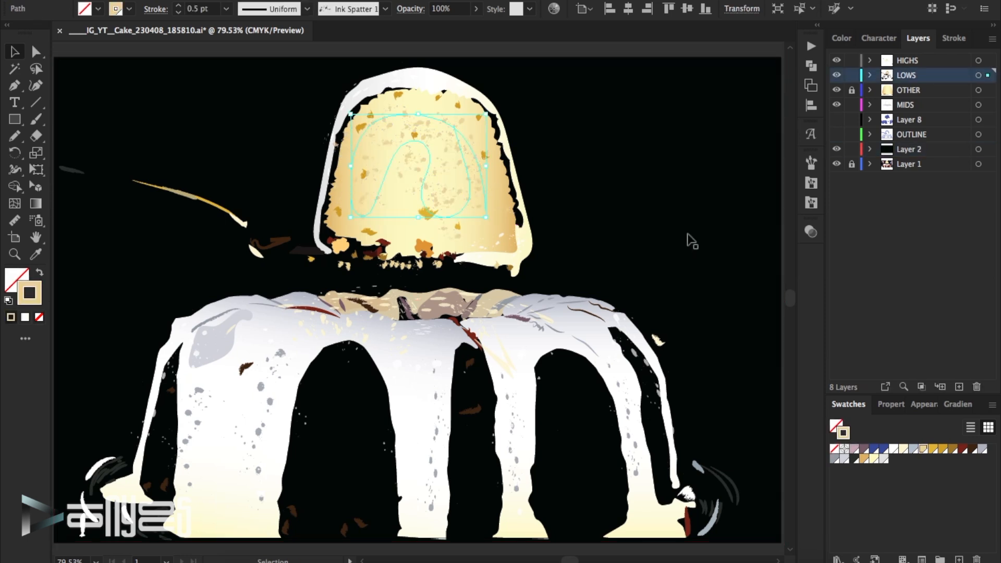
{"action": "key", "text": "super+z"}
{"action": "key", "text": "super+z"}
{"action": "key", "text": "super+z"}
{"action": "key", "text": "super+z"}
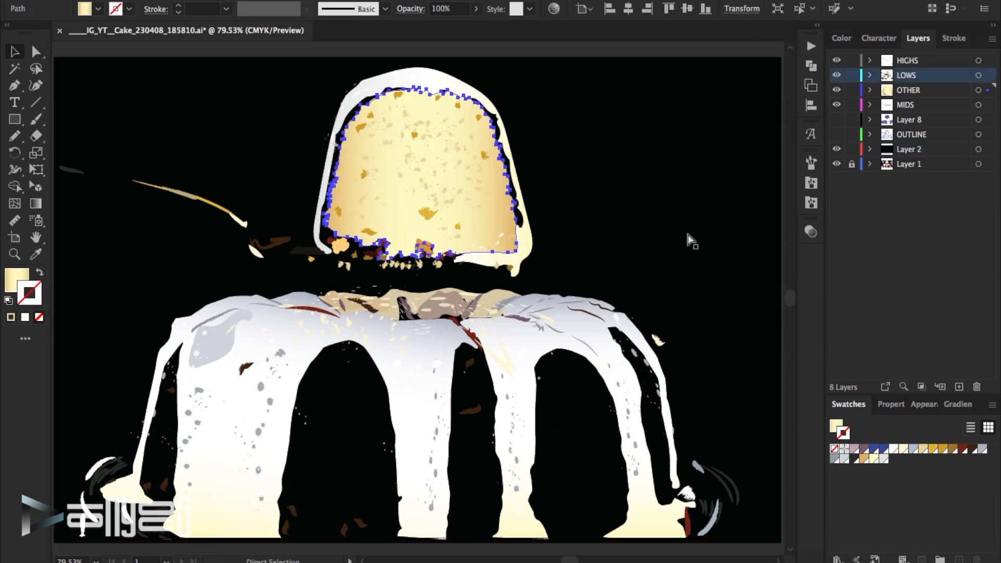
{"action": "key", "text": "super+z"}
{"action": "key", "text": "super+z"}
{"action": "key", "text": "super+z"}
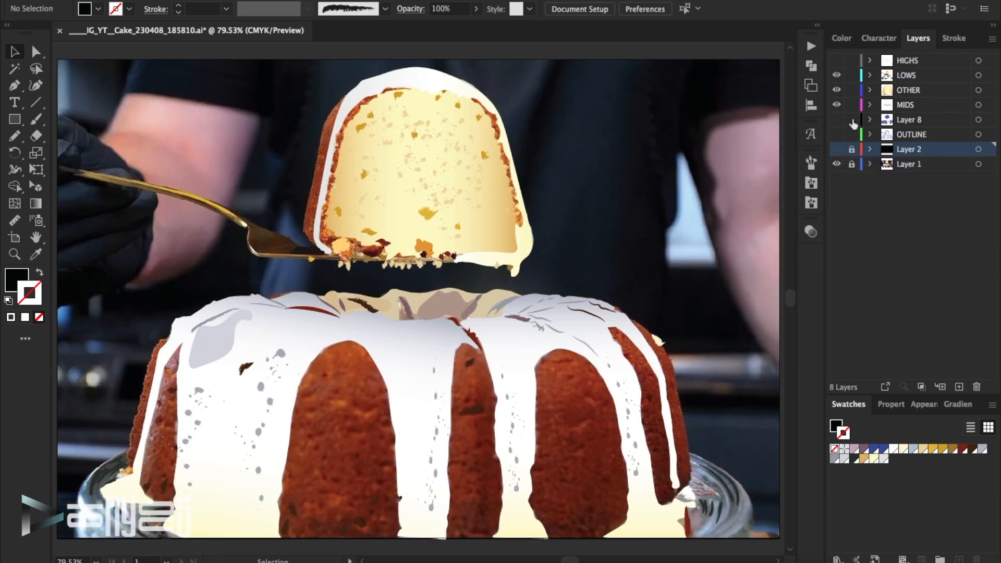
- Show the HIGHS layer and try pale cream and gold swatches on the slice's crumb speckles, settling on the tan swatch
{"action": "left_click_drag", "start_coordinate": [836, 60], "coordinate": [837, 75]}
{"action": "left_click", "coordinate": [910, 61]}
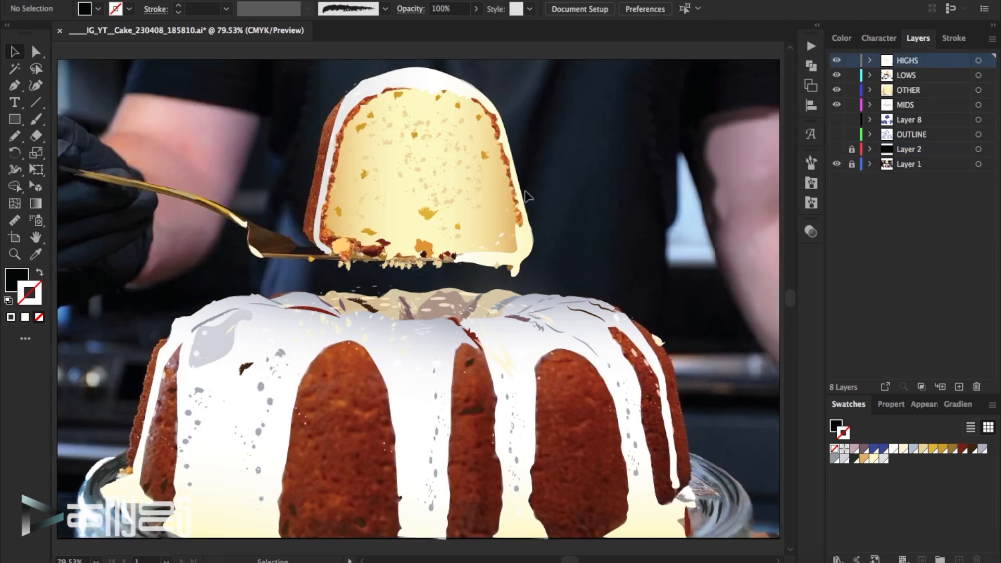
{"action": "left_click", "coordinate": [446, 149]}
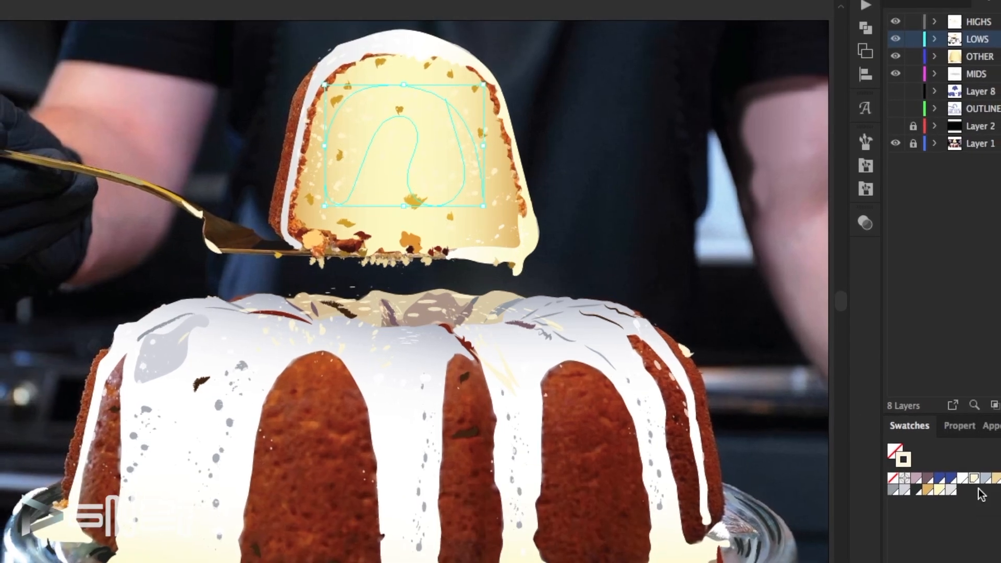
{"action": "left_click", "coordinate": [921, 486]}
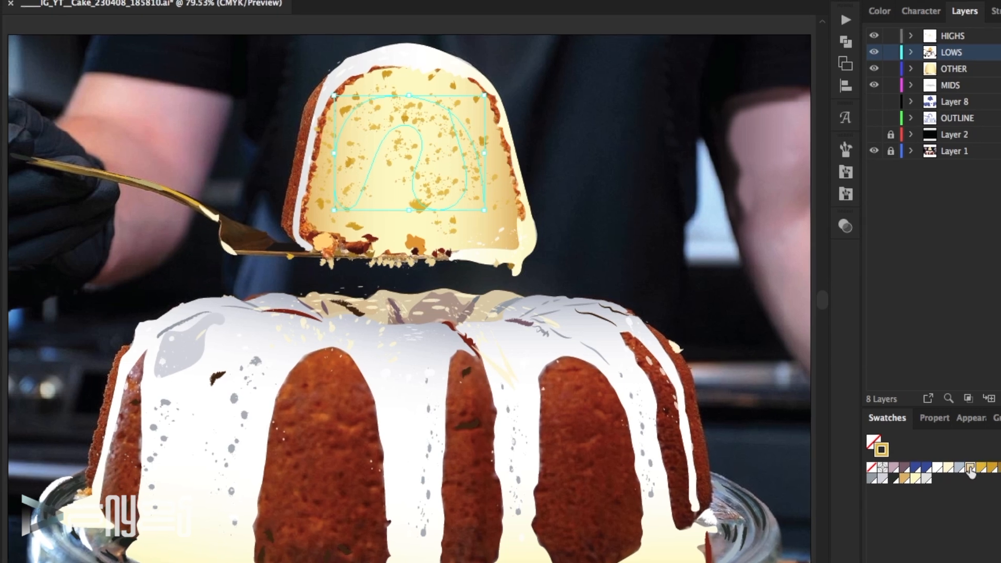
{"action": "left_click", "coordinate": [721, 241]}
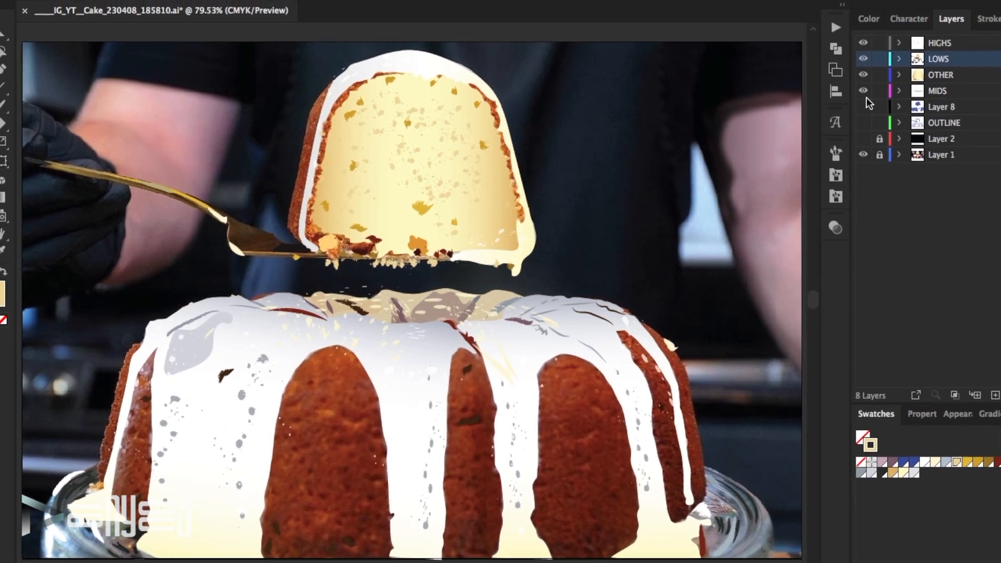
- Show Layer 8 over the black Layer 2, hide the MIDS, OTHER, LOWS and HIGHS layers, and make Layer 8 active
{"action": "left_click", "coordinate": [869, 137]}
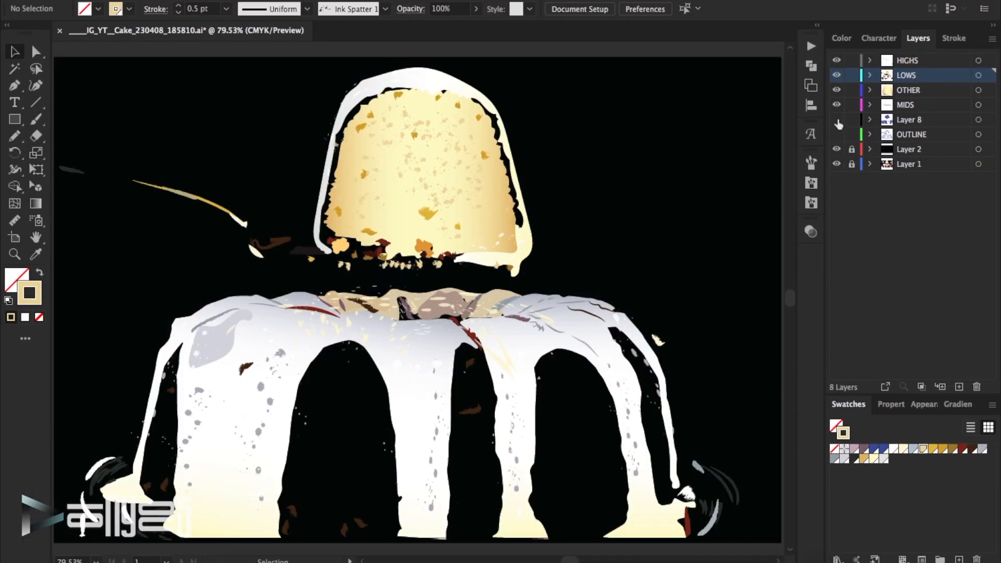
{"action": "left_click", "coordinate": [837, 119]}
{"action": "left_click", "coordinate": [837, 105]}
{"action": "left_click", "coordinate": [837, 90]}
{"action": "left_click", "coordinate": [838, 76]}
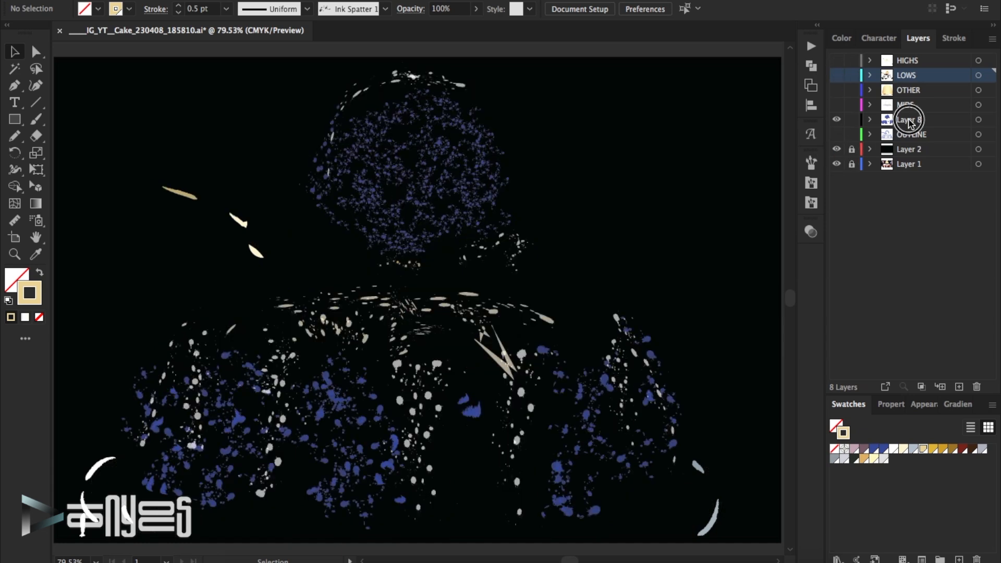
{"action": "left_click", "coordinate": [910, 122]}
- Hide Layer 2, compare the OUTLINE and MIDS layers over the photo, and leave only Layer 8 visible above it
{"action": "left_click", "coordinate": [837, 134]}
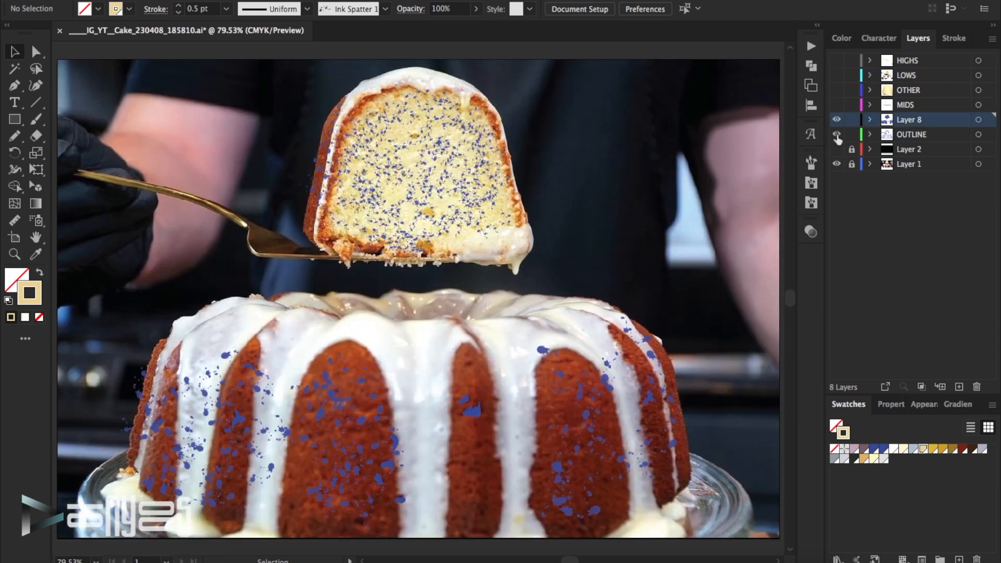
{"action": "left_click", "coordinate": [837, 121]}
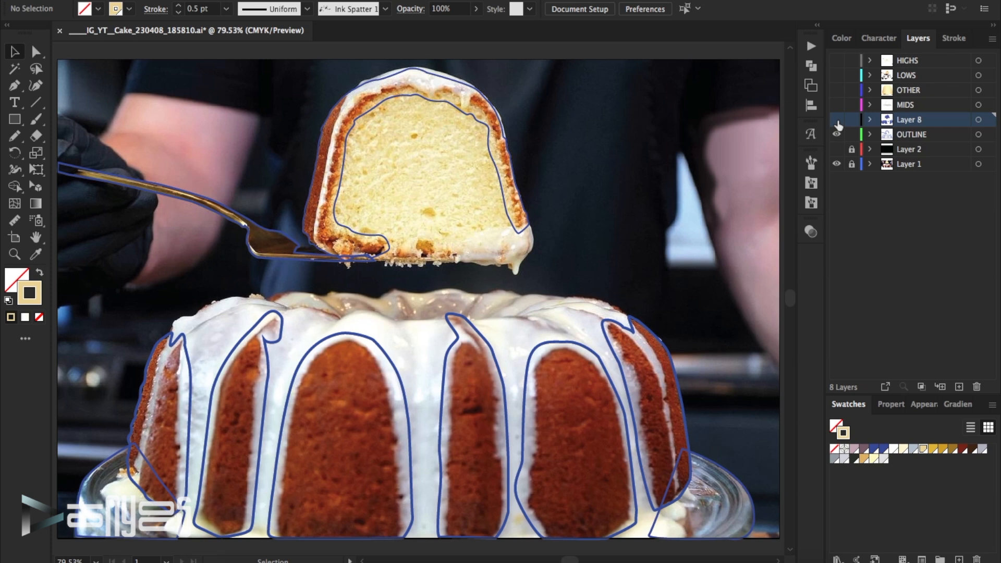
{"action": "left_click", "coordinate": [837, 135]}
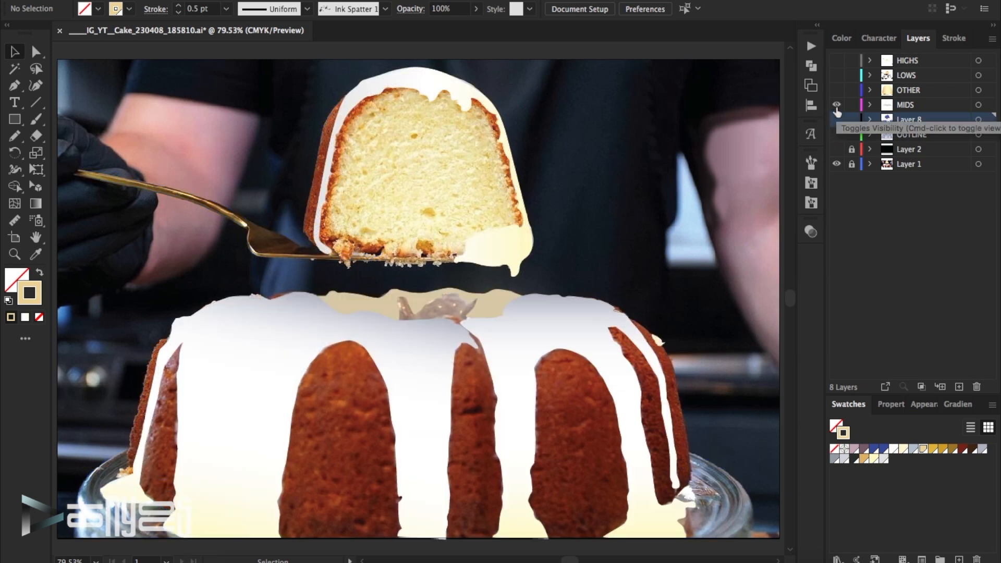
{"action": "left_click", "coordinate": [837, 119]}
- Recolour the blue speckle brush stroke over the cake slice on Layer 8 with the dark mauve swatch and reselect it
{"action": "left_click", "coordinate": [480, 154]}
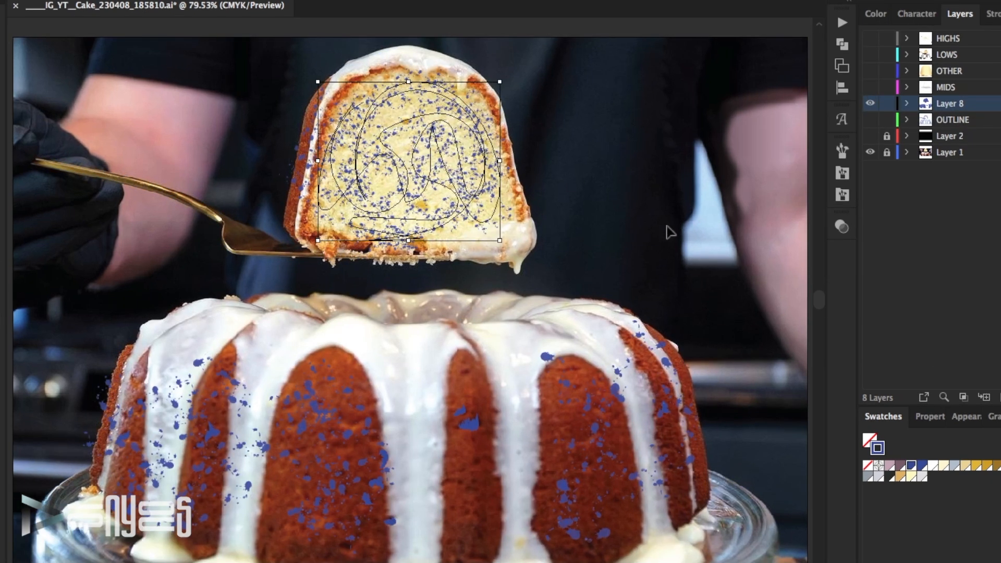
{"action": "left_click", "coordinate": [902, 466]}
{"action": "left_click", "coordinate": [660, 221]}
{"action": "left_click", "coordinate": [477, 194]}
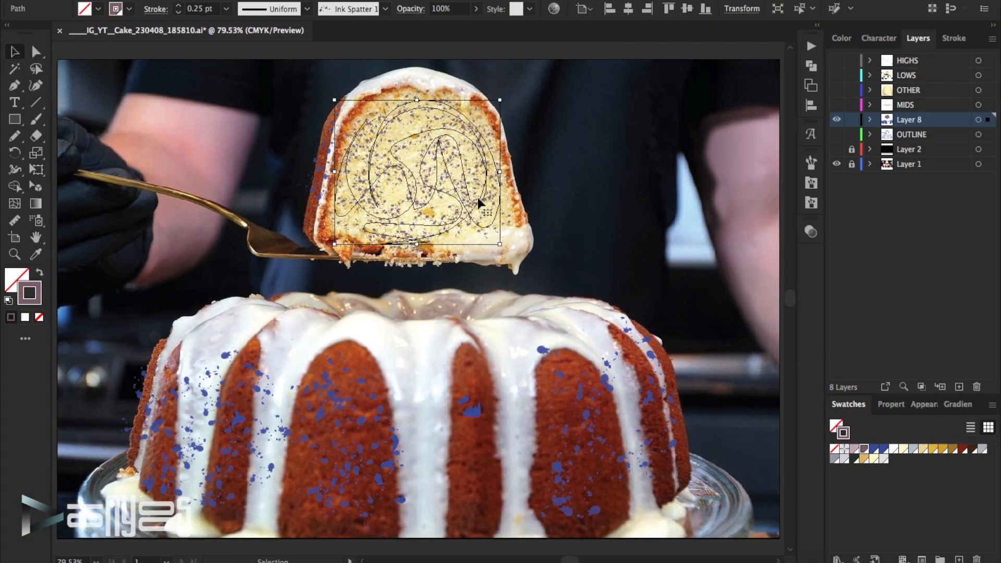
- Recolour the slice's crumb speckles with the light mauve swatch and a speckle stroke on its side crust with the dark brown swatch
{"action": "left_click", "coordinate": [854, 448]}
{"action": "left_click", "coordinate": [661, 238]}
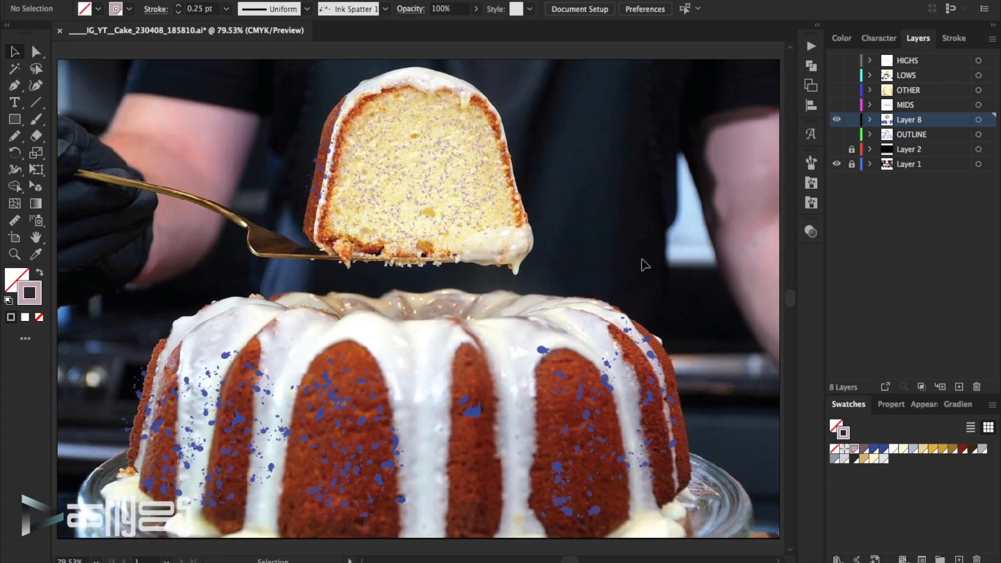
{"action": "left_click", "coordinate": [322, 176]}
{"action": "left_click", "coordinate": [972, 451]}
{"action": "left_click", "coordinate": [622, 213]}
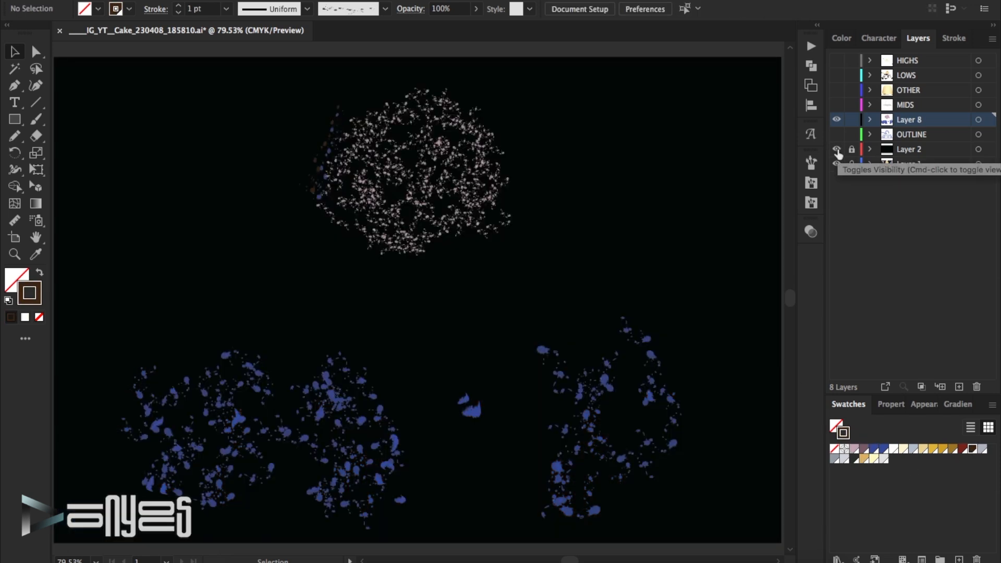
- Recolour the remaining blue speckle stroke on the slice's side crust dark brown and check it against the black Layer 2
{"action": "left_click", "coordinate": [838, 150]}
{"action": "left_click", "coordinate": [328, 153]}
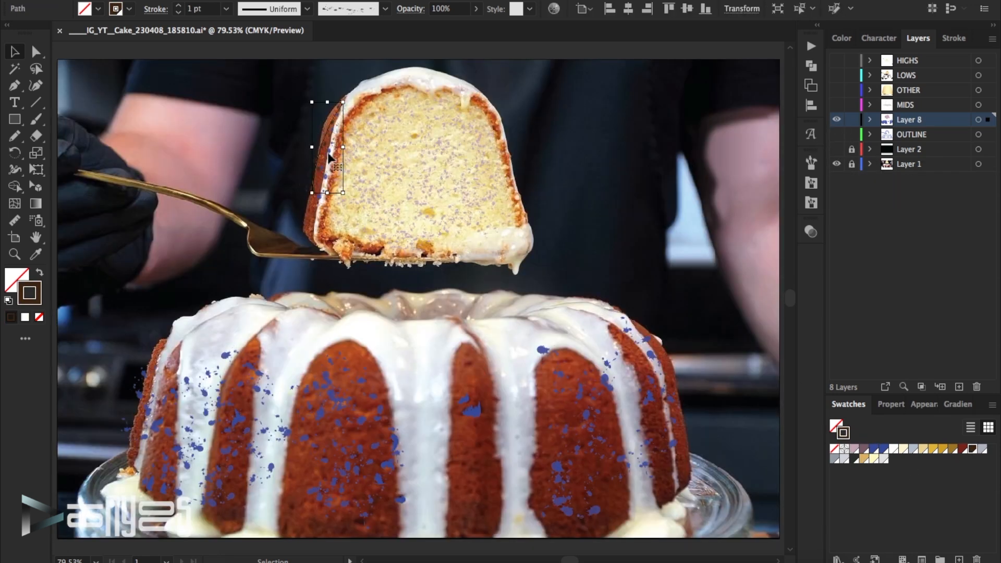
{"action": "double_click", "coordinate": [320, 199]}
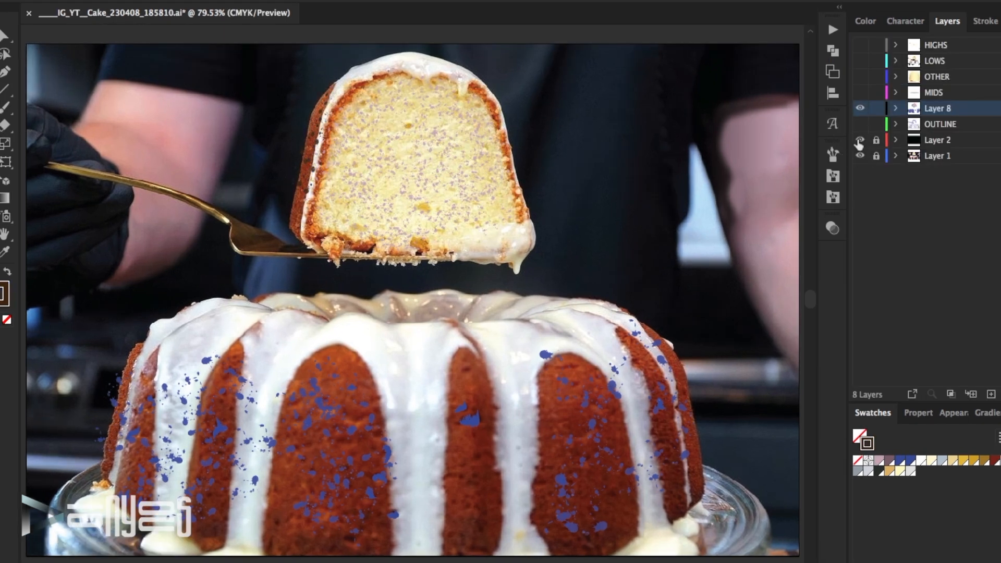
{"action": "left_click", "coordinate": [859, 141]}
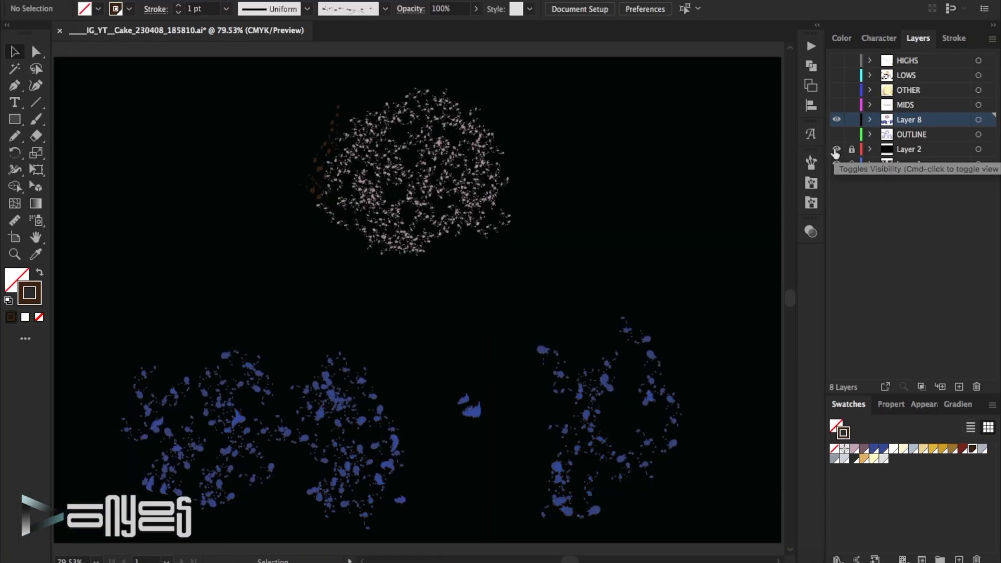
{"action": "left_click", "coordinate": [836, 151]}
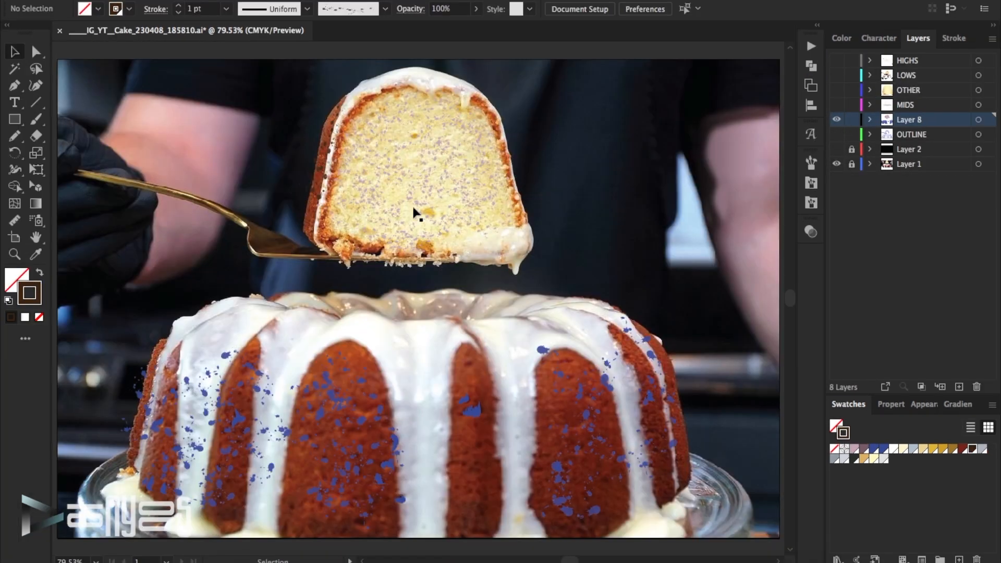
- Recolour the blue speckle strokes across the whole cake with the dark brown swatch and compare Layer 8 with the photo beneath
{"action": "scroll", "coordinate": [522, 258], "scroll_direction": "down", "scroll_amount": 3}
{"action": "mouse_move", "coordinate": [124, 247]}
{"action": "left_mouse_down"}
{"action": "mouse_move", "coordinate": [516, 370]}
{"action": "mouse_move", "coordinate": [712, 451]}
{"action": "left_mouse_up"}
{"action": "left_click_drag", "start_coordinate": [723, 306], "coordinate": [135, 415]}
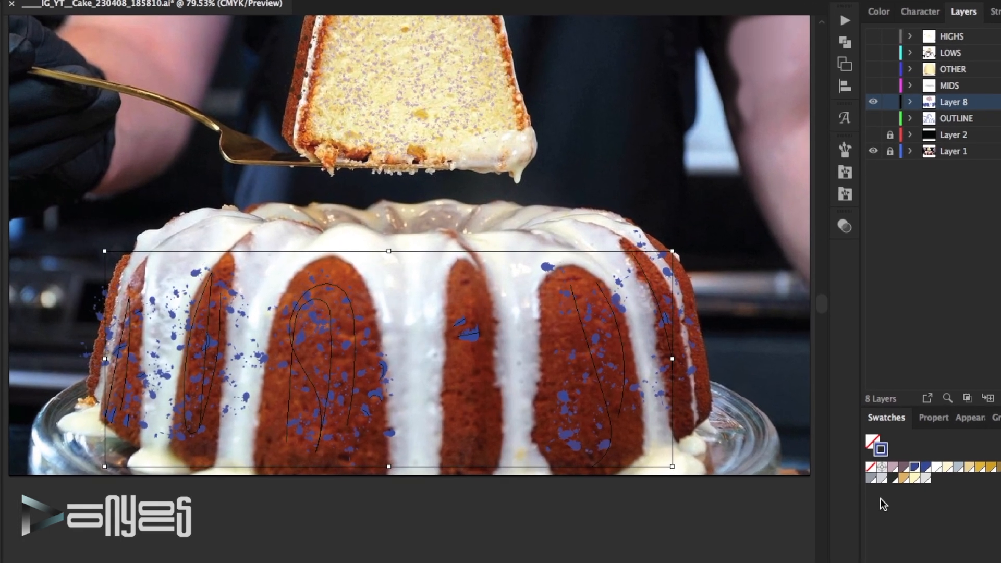
{"action": "left_click", "coordinate": [972, 449]}
{"action": "left_click", "coordinate": [722, 203]}
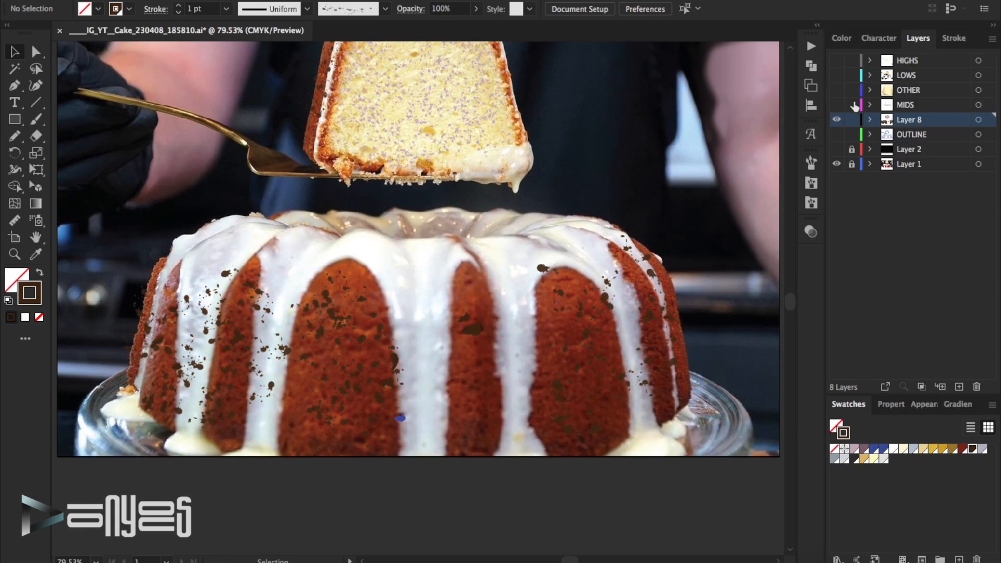
{"action": "left_click", "coordinate": [836, 119]}
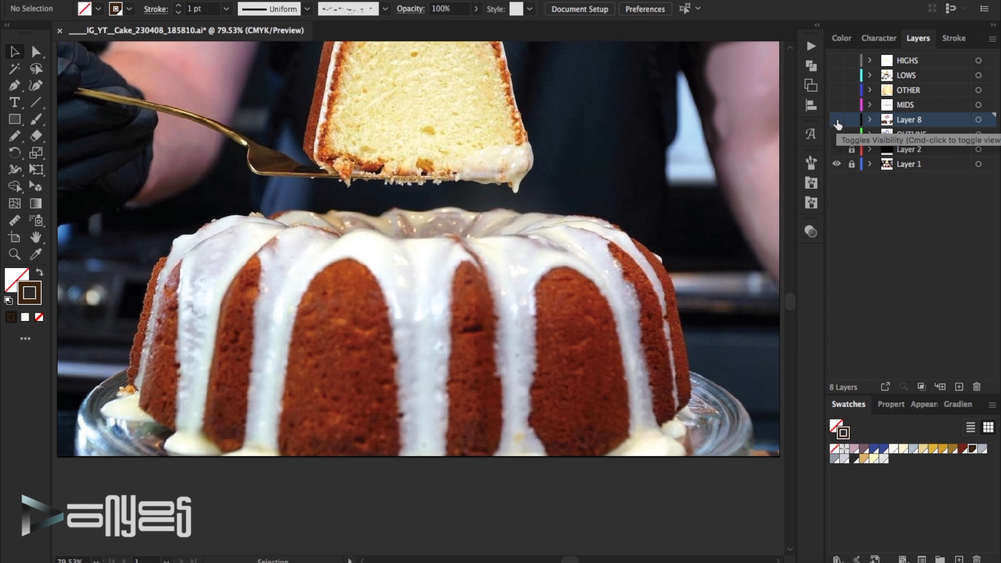
{"action": "left_click", "coordinate": [836, 119]}
- Try gold, brown and dark red swatches on the speckle stroke in the cake's large central panel, returning it to dark brown
{"action": "left_click_drag", "start_coordinate": [337, 323], "coordinate": [338, 427]}
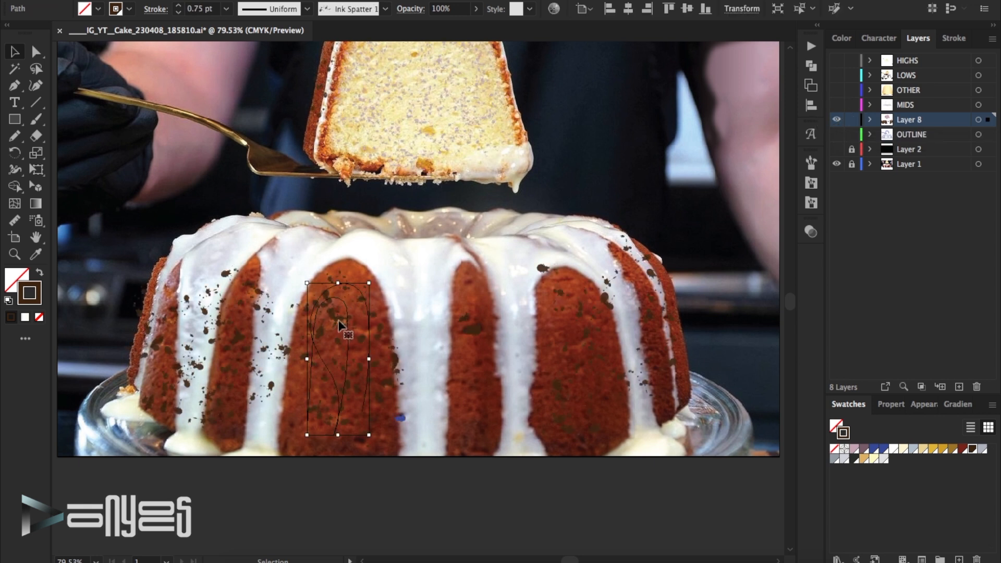
{"action": "left_click", "coordinate": [933, 449]}
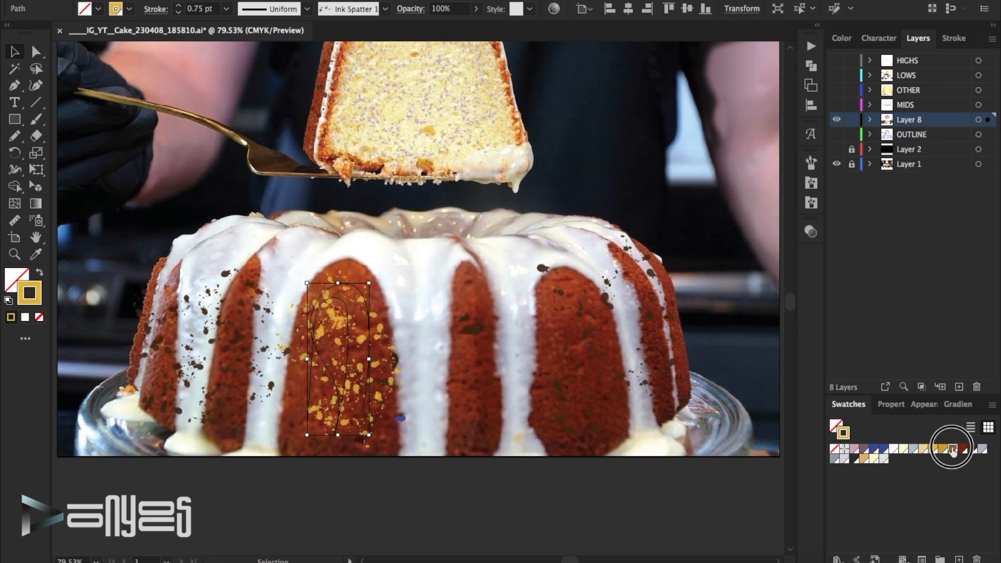
{"action": "left_click", "coordinate": [953, 450]}
{"action": "left_click", "coordinate": [963, 449]}
{"action": "left_click", "coordinate": [740, 254]}
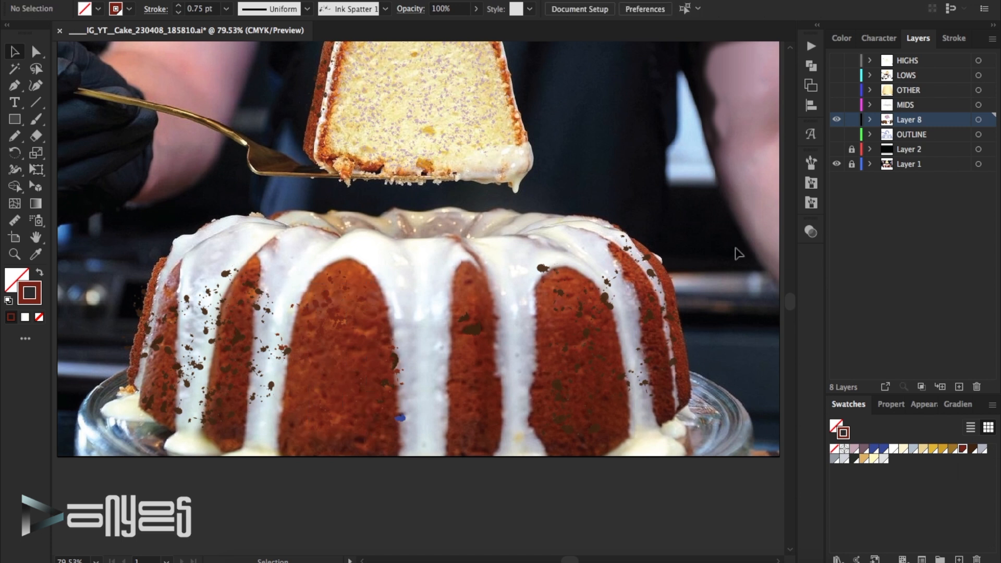
{"action": "left_click", "coordinate": [356, 330]}
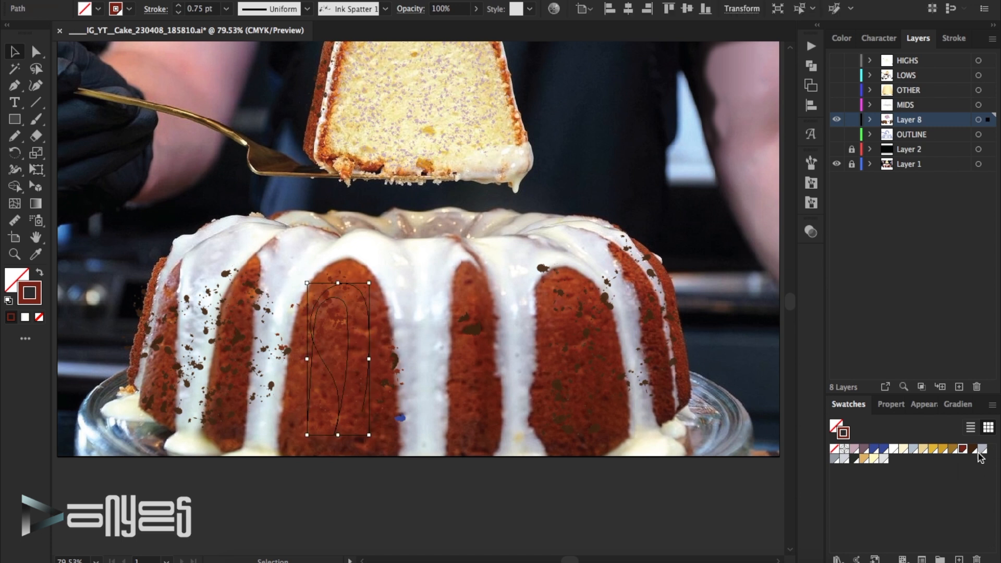
{"action": "left_click", "coordinate": [866, 458]}
{"action": "left_click", "coordinate": [864, 450]}
{"action": "left_click", "coordinate": [973, 450]}
{"action": "left_click", "coordinate": [753, 248]}
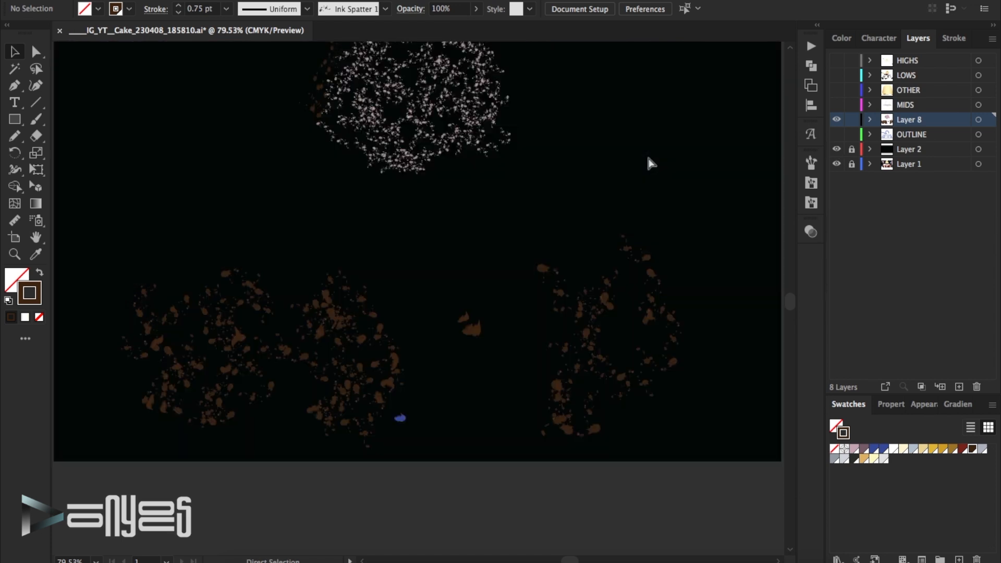
- Recolour the last small blue brush mark beside the cake's large central panel with the dark brown swatch
{"action": "scroll", "coordinate": [649, 161], "scroll_direction": "up", "scroll_amount": 3}
{"action": "left_click", "coordinate": [399, 499]}
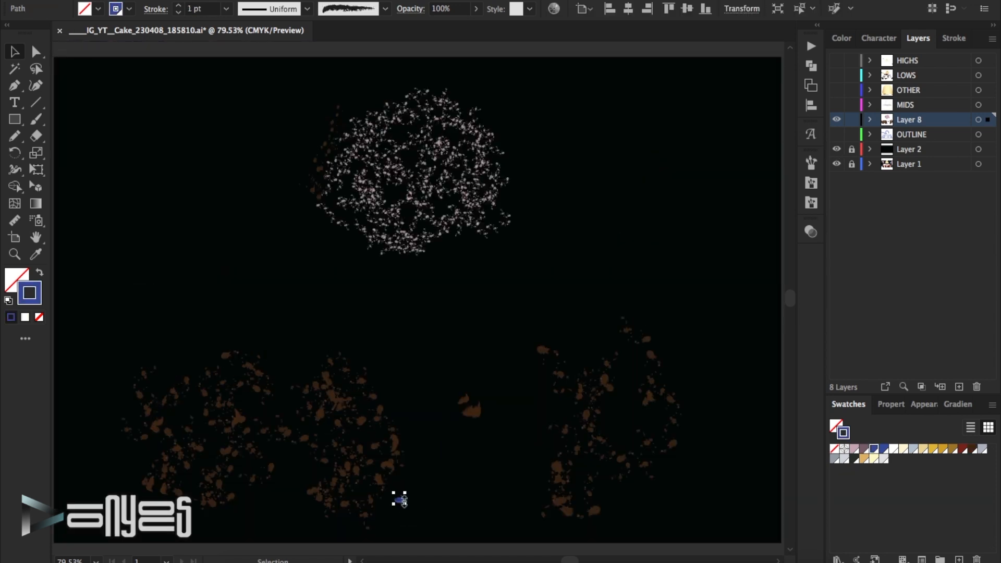
{"action": "left_click", "coordinate": [973, 449]}
{"action": "left_click", "coordinate": [621, 243]}
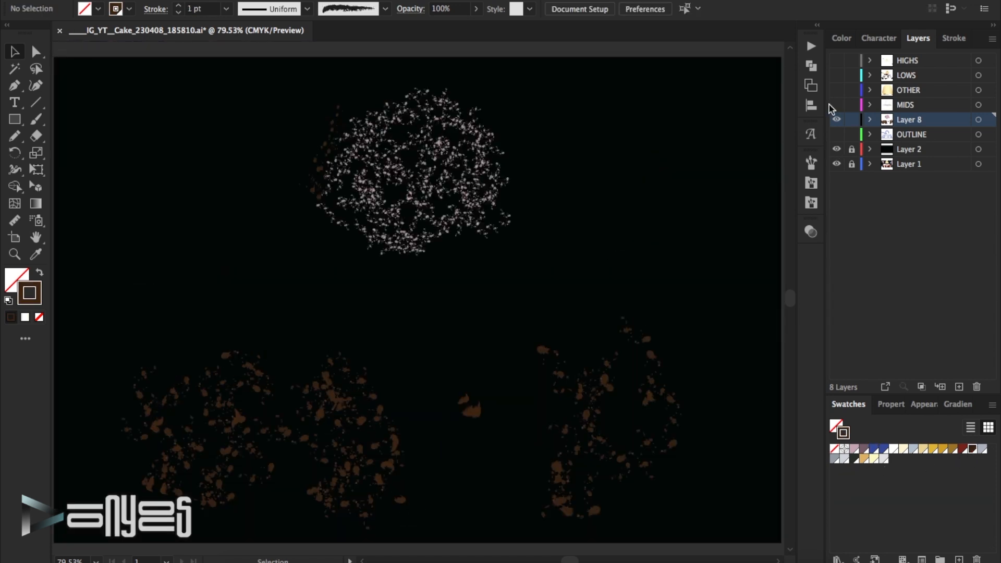
- Show the MIDS, OTHER, LOWS and HIGHS layers to review the brown speckles within the full illustration
{"action": "left_click", "coordinate": [837, 105]}
{"action": "left_click", "coordinate": [837, 90]}
{"action": "left_click", "coordinate": [837, 75]}
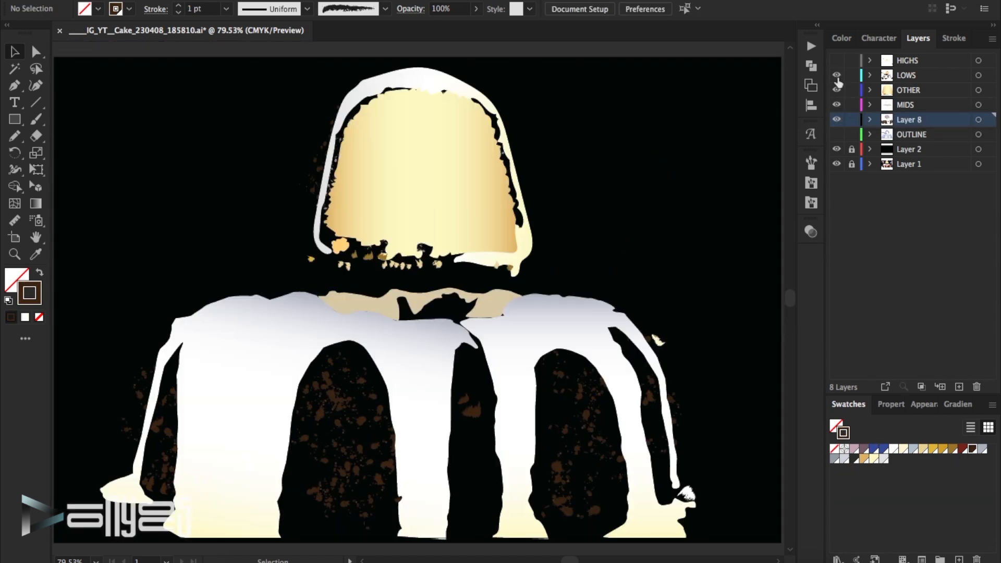
{"action": "left_click", "coordinate": [837, 60]}
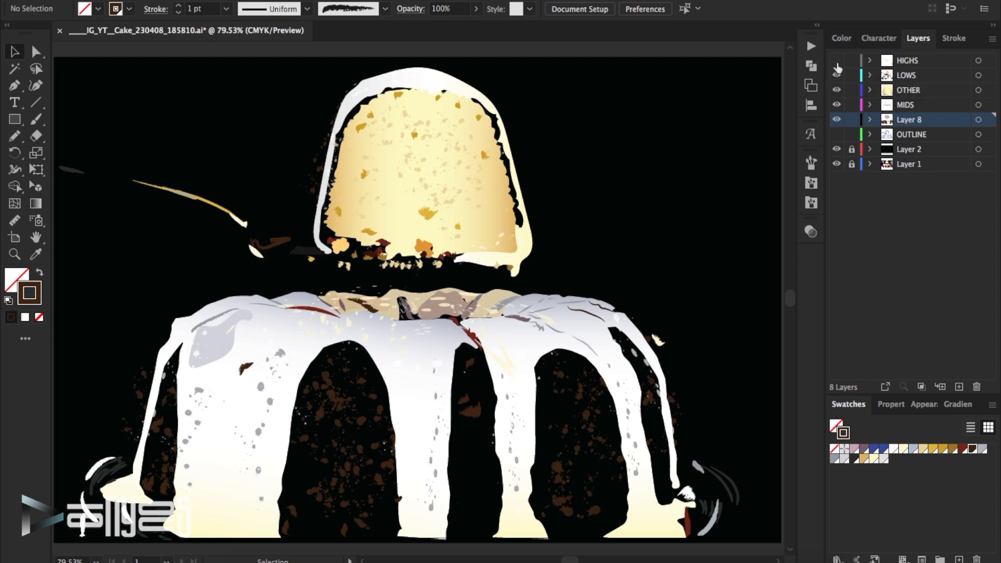
- Isolate the LOWS layer over the black Layer 2 and recolour the slice's tan crumb speckle stroke with the light mauve swatch
{"action": "left_click", "coordinate": [837, 61]}
{"action": "left_click", "coordinate": [838, 105]}
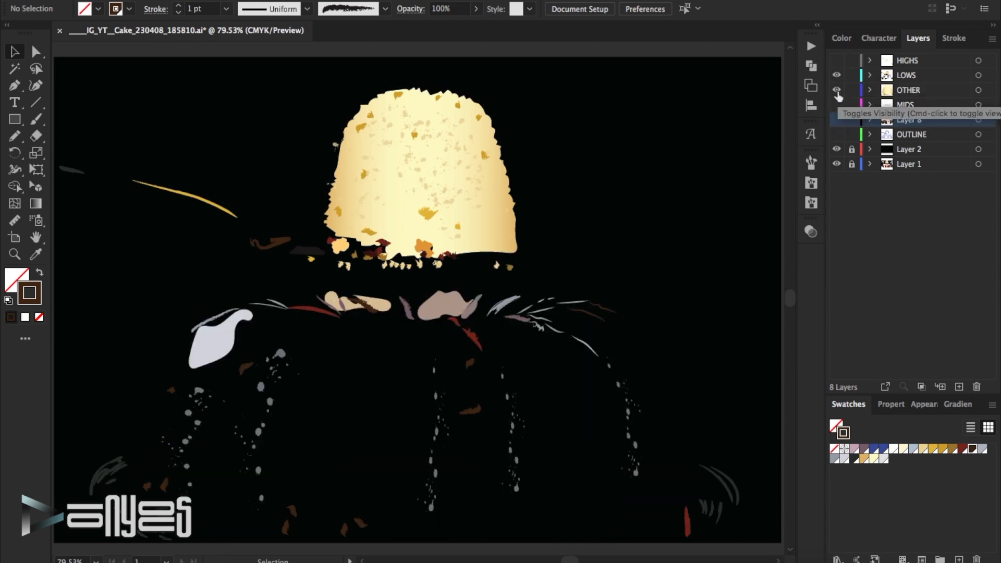
{"action": "left_click", "coordinate": [837, 90]}
{"action": "left_click", "coordinate": [900, 78]}
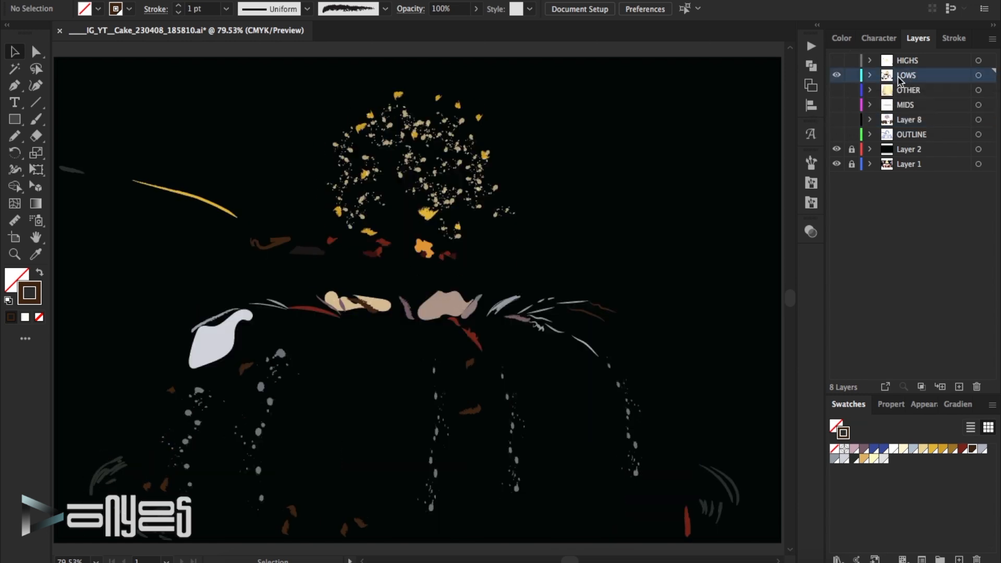
{"action": "left_click", "coordinate": [476, 202]}
{"action": "left_click", "coordinate": [855, 450]}
- Show the HIGHS, MIDS, OTHER, Layer 8 and OUTLINE layers to review the mauve crumb speckles in the full illustration
{"action": "left_click", "coordinate": [837, 61]}
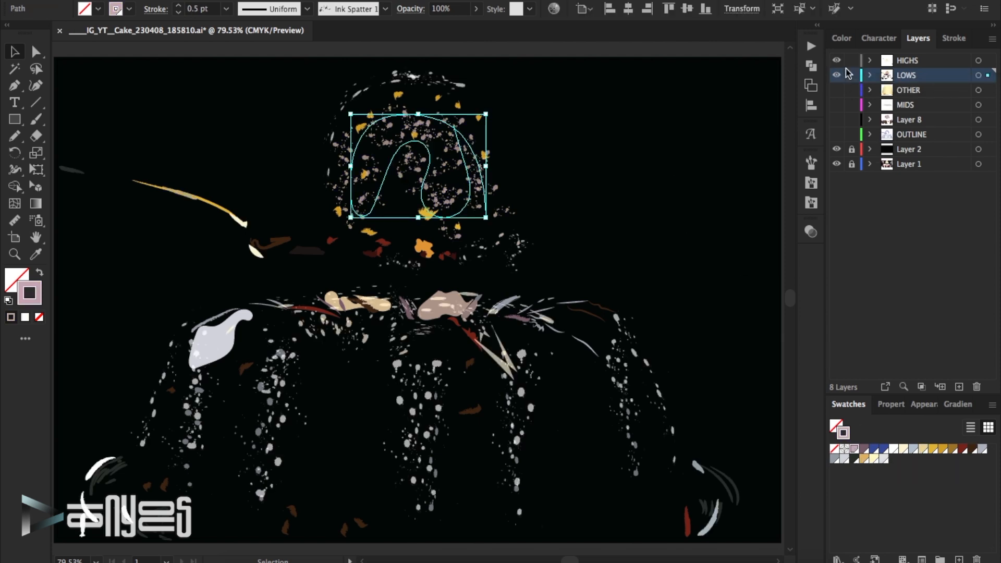
{"action": "left_click_drag", "start_coordinate": [838, 105], "coordinate": [837, 89]}
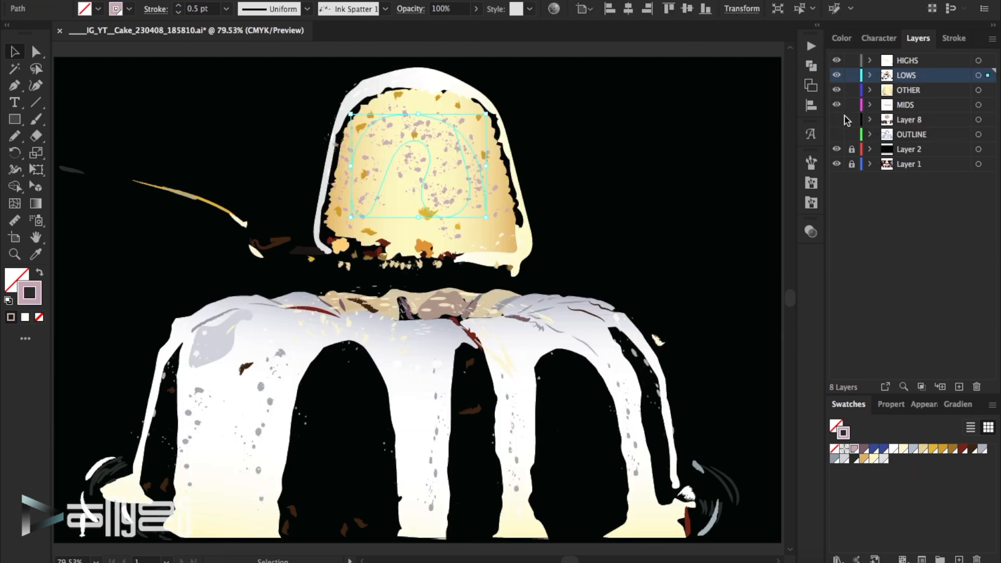
{"action": "left_click", "coordinate": [759, 149]}
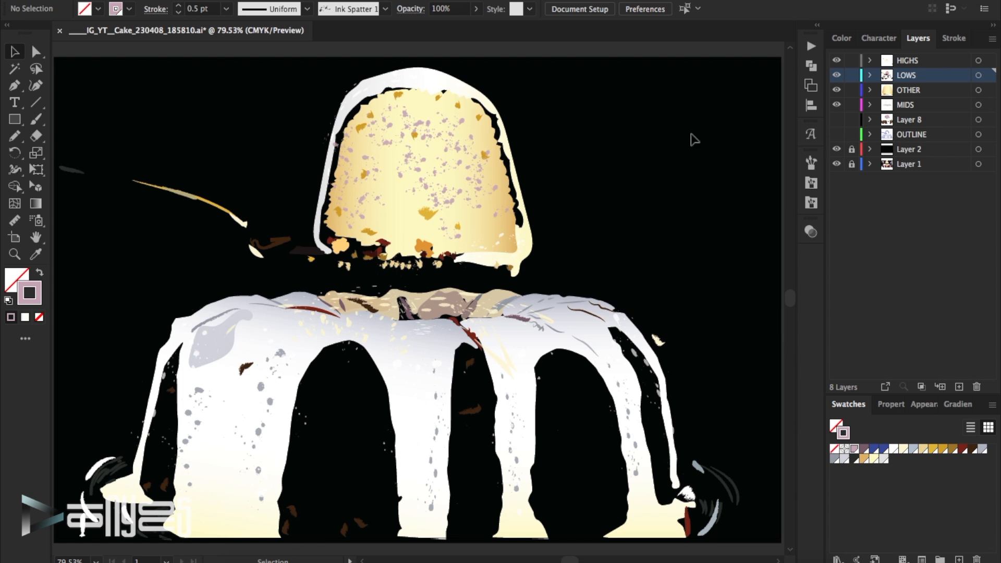
{"action": "left_click", "coordinate": [837, 120]}
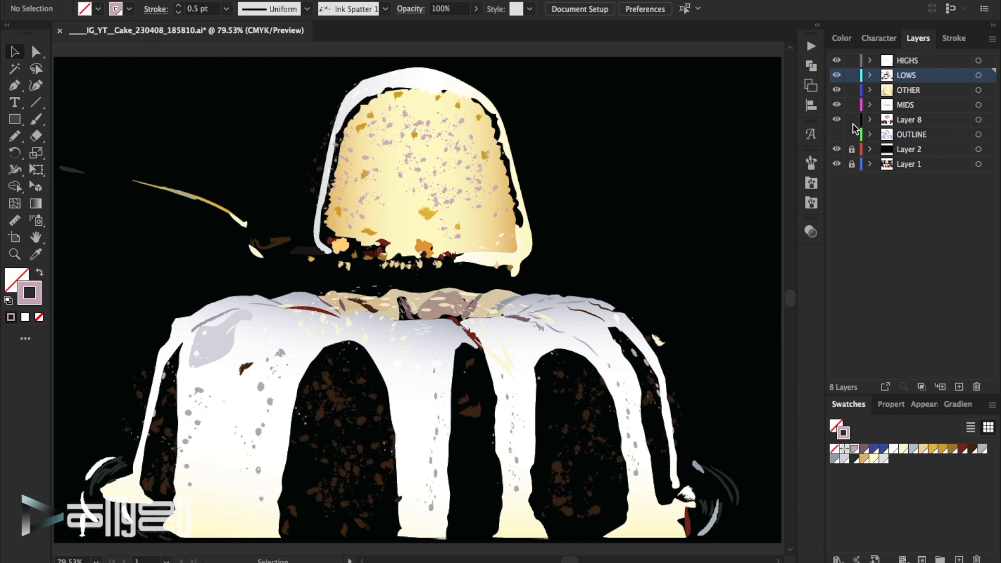
{"action": "left_click", "coordinate": [837, 130]}
- Hide every artwork layer and the black Layer 2, leaving only OUTLINE visible over the photo, and make OUTLINE active
{"action": "left_click", "coordinate": [837, 62]}
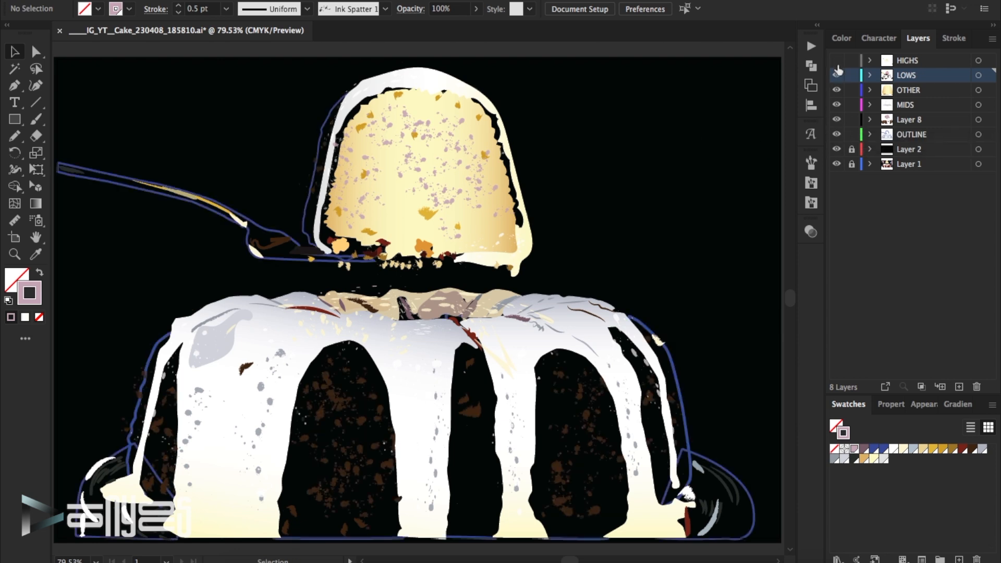
{"action": "left_click", "coordinate": [837, 76]}
{"action": "left_click", "coordinate": [837, 90]}
{"action": "left_click", "coordinate": [838, 104]}
{"action": "left_click", "coordinate": [837, 119]}
{"action": "left_click", "coordinate": [837, 149]}
{"action": "left_click", "coordinate": [912, 135]}
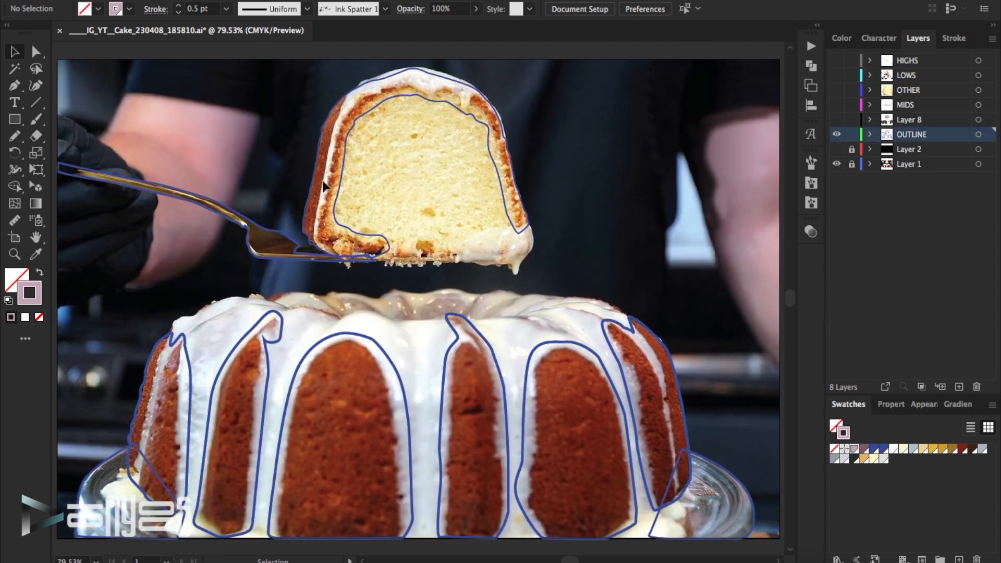
- Sample the dark red-brown of the slice's shaded side crust from the photo and save it as a new swatch
{"action": "left_click", "coordinate": [15, 254]}
{"action": "left_click", "coordinate": [431, 203]}
{"action": "left_click", "coordinate": [422, 272]}
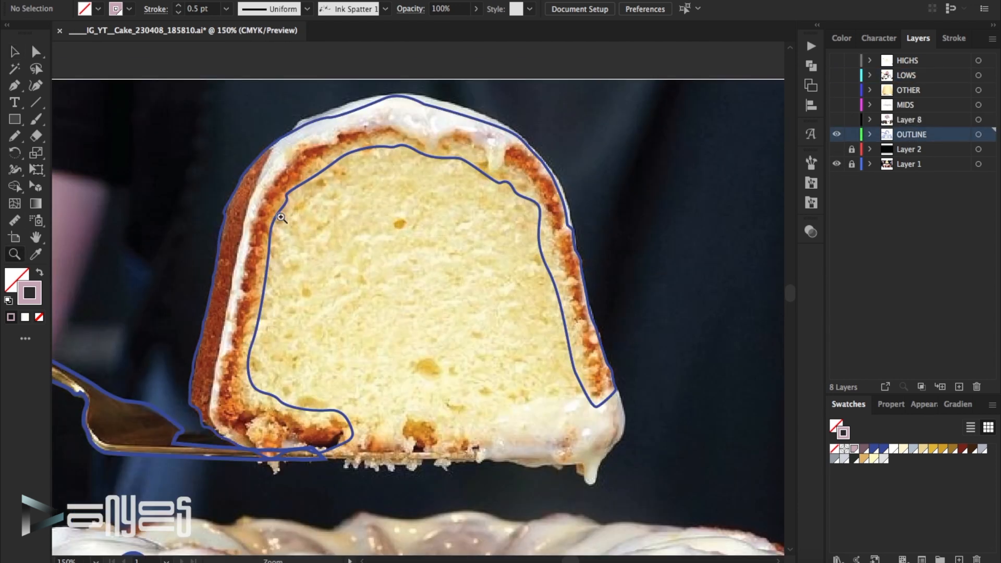
{"action": "left_click", "coordinate": [35, 254]}
{"action": "left_click", "coordinate": [236, 246]}
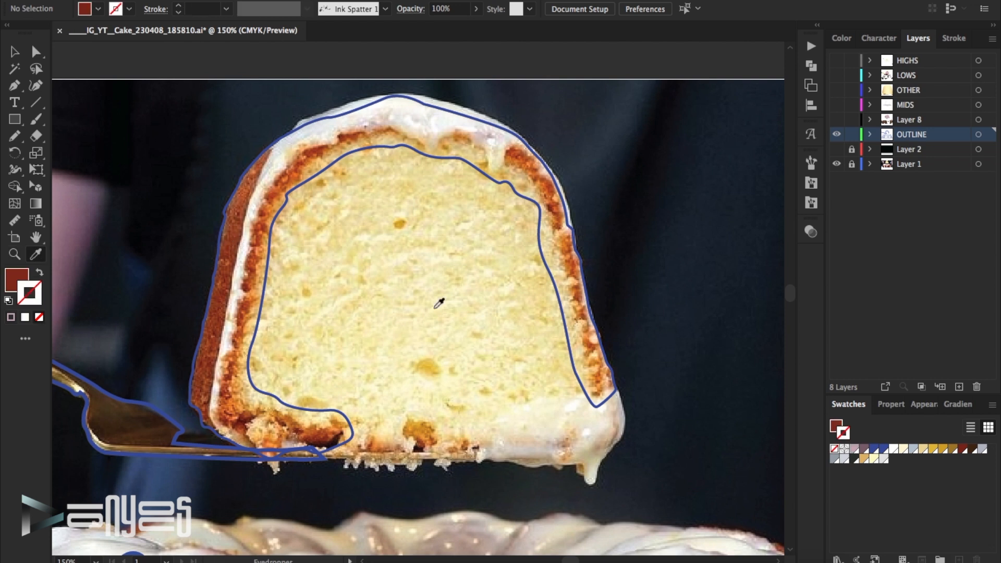
{"action": "left_click", "coordinate": [992, 405]}
{"action": "left_click", "coordinate": [876, 249]}
{"action": "left_click", "coordinate": [868, 347]}
- Sample the lighter orange-brown crust on the slice's opposite edge and save it as a new swatch
{"action": "left_click", "coordinate": [572, 245]}
{"action": "left_click", "coordinate": [992, 404]}
{"action": "left_click", "coordinate": [876, 248]}
{"action": "left_click", "coordinate": [883, 348]}
- Swap the slice crust outline's blue stroke to its fill and replace that fill with the white-to-cream linear gradient
{"action": "key", "text": "v"}
{"action": "left_click", "coordinate": [351, 115]}
{"action": "left_click", "coordinate": [40, 272]}
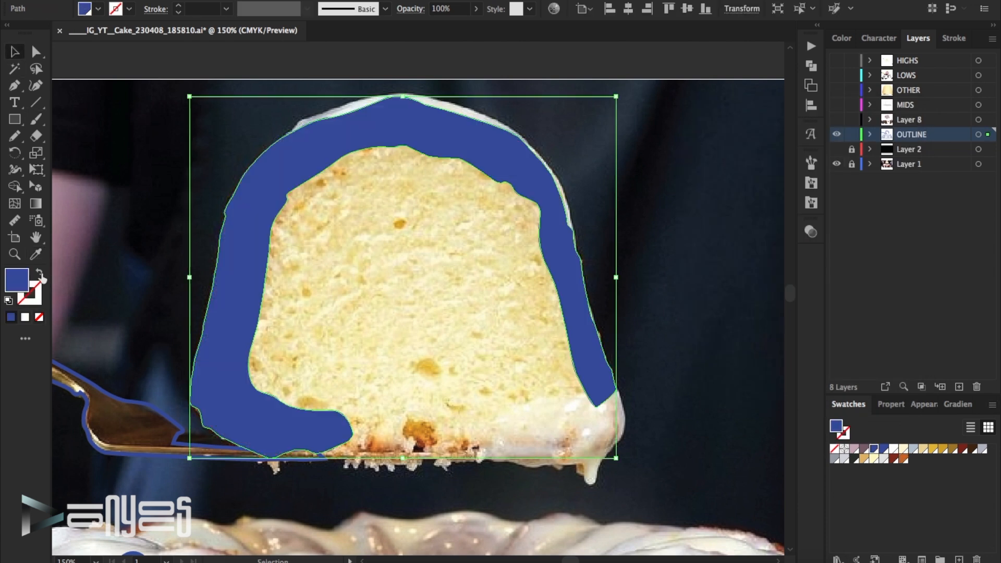
{"action": "left_click", "coordinate": [954, 410]}
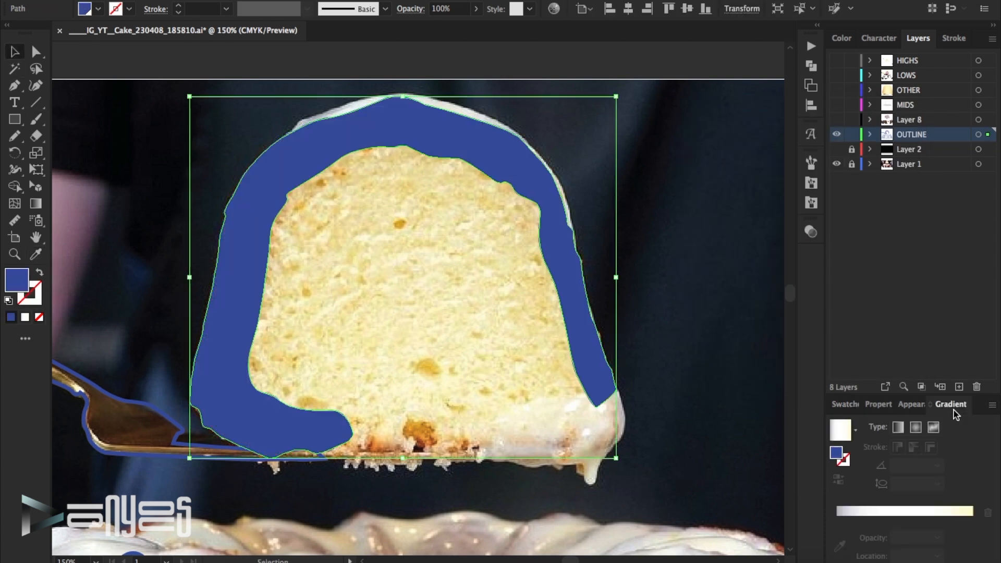
{"action": "left_click", "coordinate": [931, 512]}
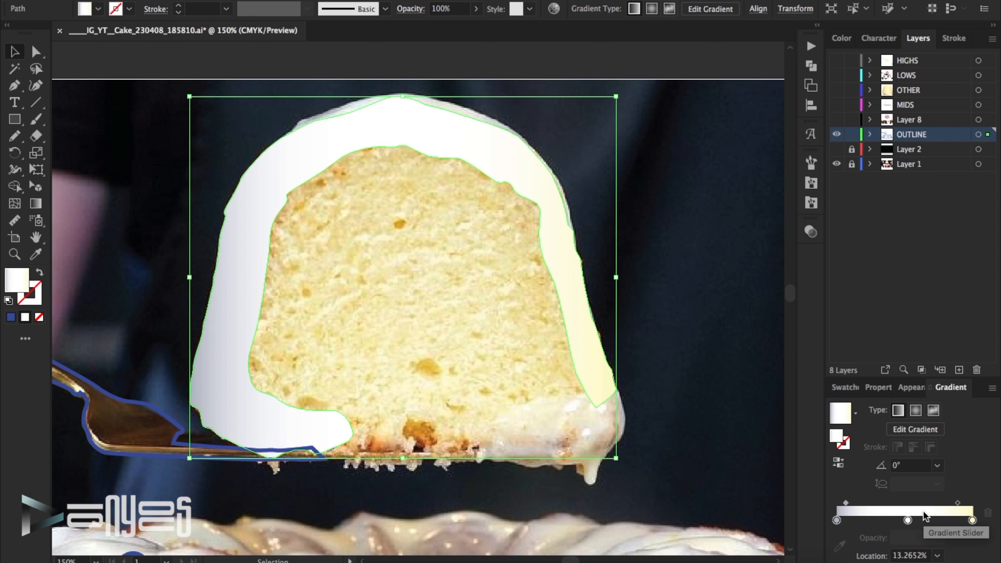
- Reduce the crust gradient to two stops, dark red-brown and orange-brown, and move its midpoint to about 58.7%
{"action": "left_click_drag", "start_coordinate": [908, 521], "coordinate": [902, 545]}
{"action": "left_click_drag", "start_coordinate": [855, 504], "coordinate": [902, 503]}
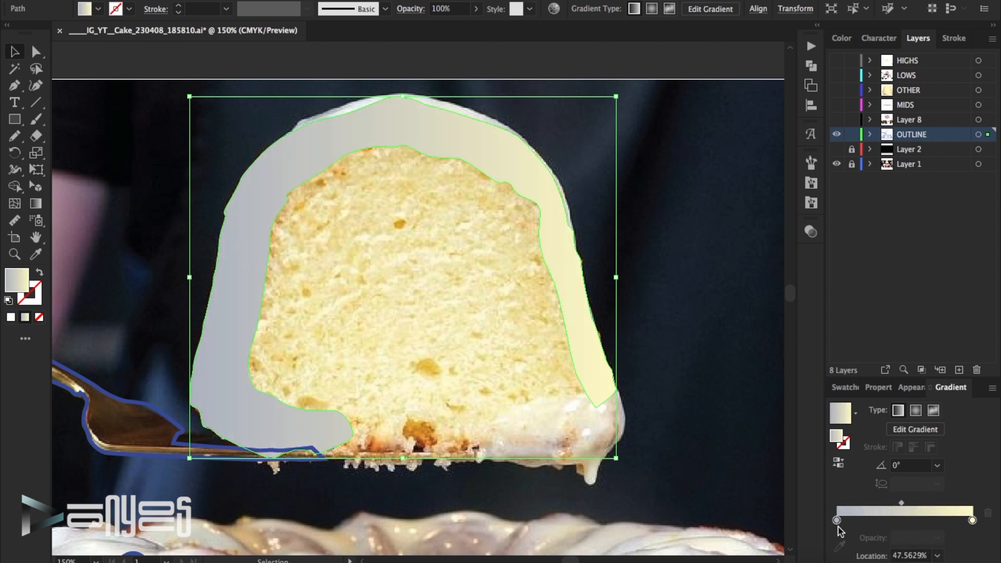
{"action": "double_click", "coordinate": [837, 521]}
{"action": "left_click", "coordinate": [855, 374]}
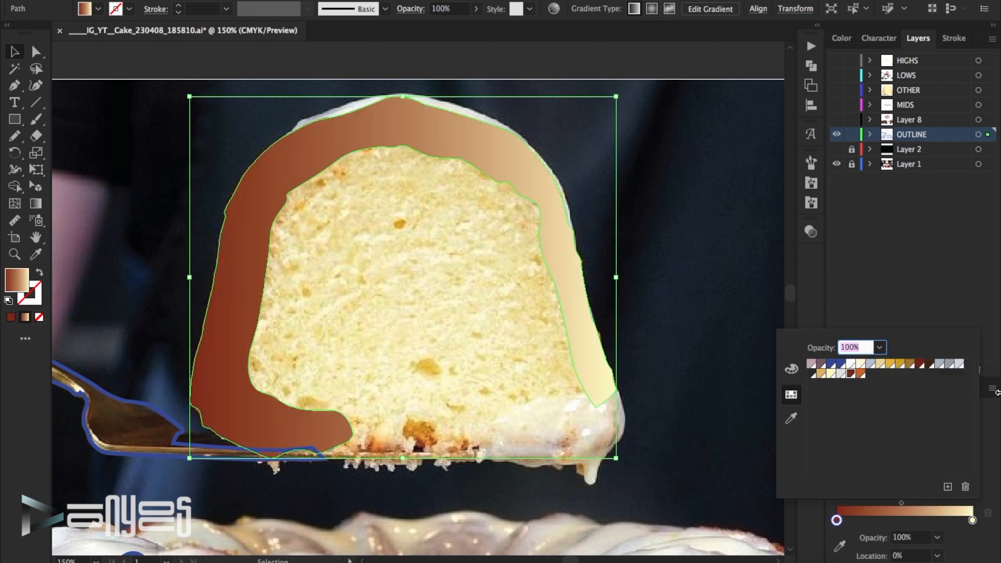
{"action": "double_click", "coordinate": [972, 521]}
{"action": "left_click", "coordinate": [860, 374]}
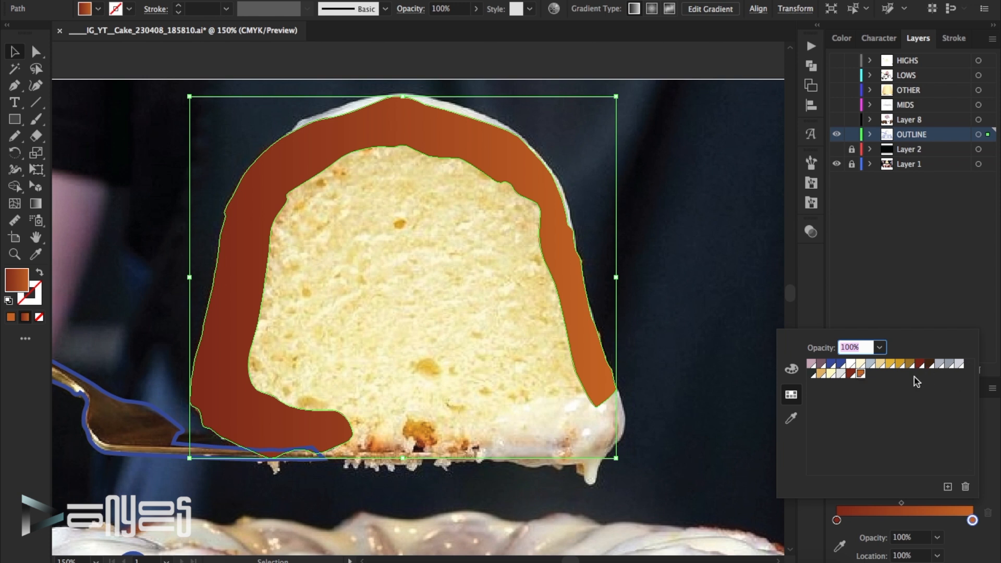
{"action": "left_click", "coordinate": [972, 539]}
{"action": "left_click_drag", "start_coordinate": [902, 504], "coordinate": [918, 506]}
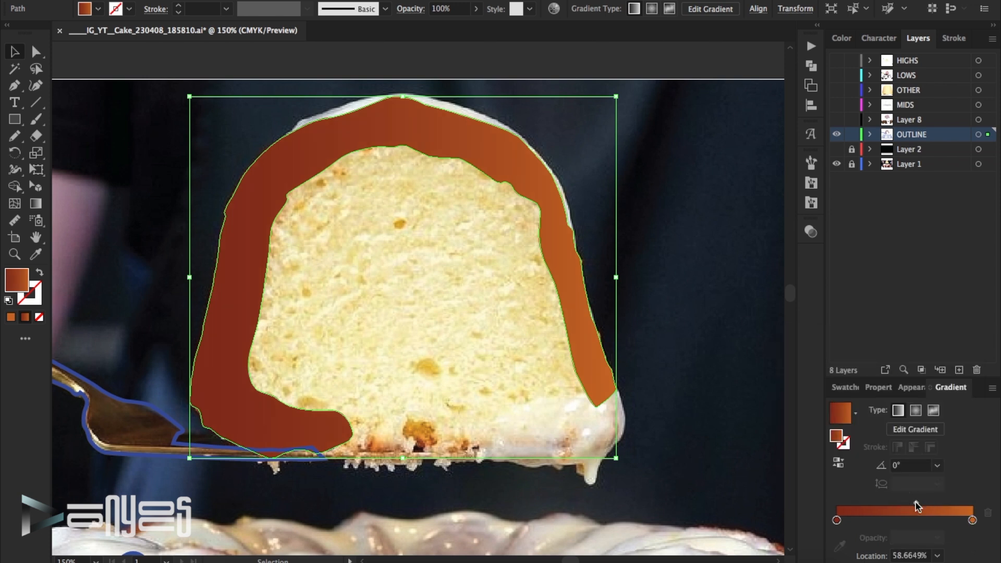
- Sample the gold of the cake server's handle from the photo and save it as swatch C=33 M=36 Y=85 K=5
{"action": "left_click", "coordinate": [724, 354]}
{"action": "scroll", "coordinate": [724, 353], "scroll_direction": "down", "scroll_amount": 2}
{"action": "left_click_drag", "start_coordinate": [571, 559], "coordinate": [558, 556]}
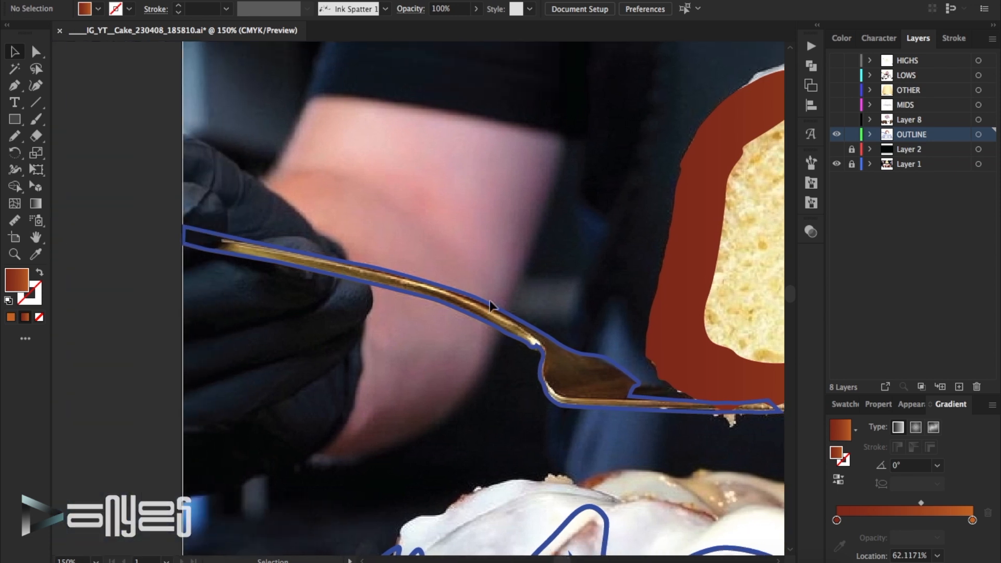
{"action": "left_click", "coordinate": [516, 321]}
{"action": "key", "text": "i"}
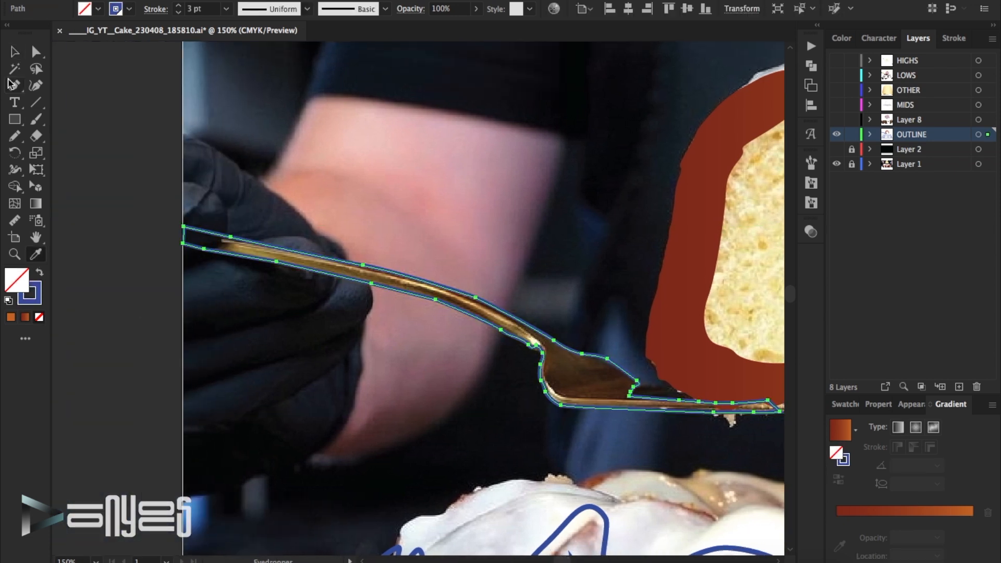
{"action": "key", "text": "ctrl+shift+a"}
{"action": "left_click", "coordinate": [248, 247]}
{"action": "left_click", "coordinate": [845, 404]}
{"action": "left_click", "coordinate": [992, 405]}
{"action": "left_click", "coordinate": [895, 247]}
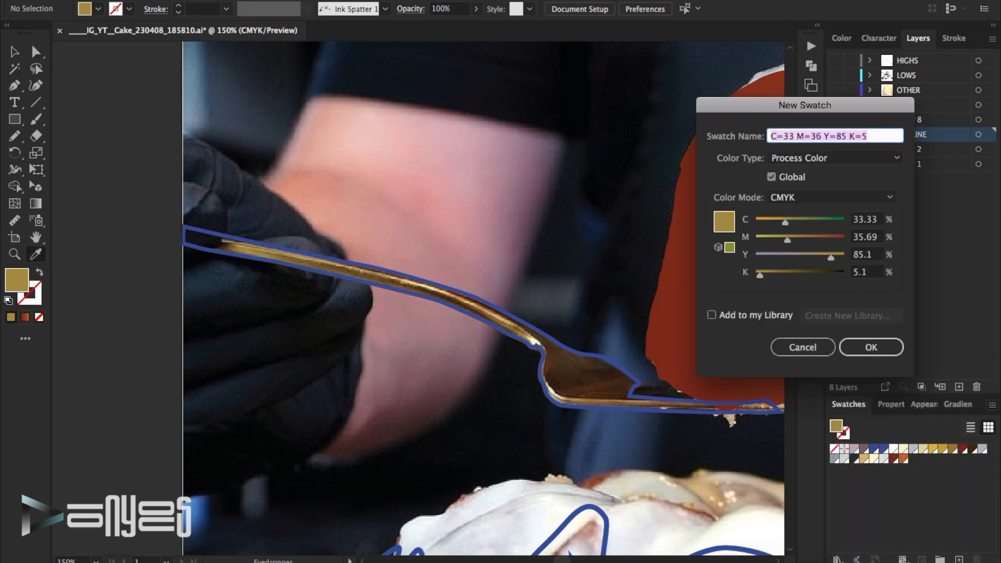
{"action": "key", "text": "Return"}
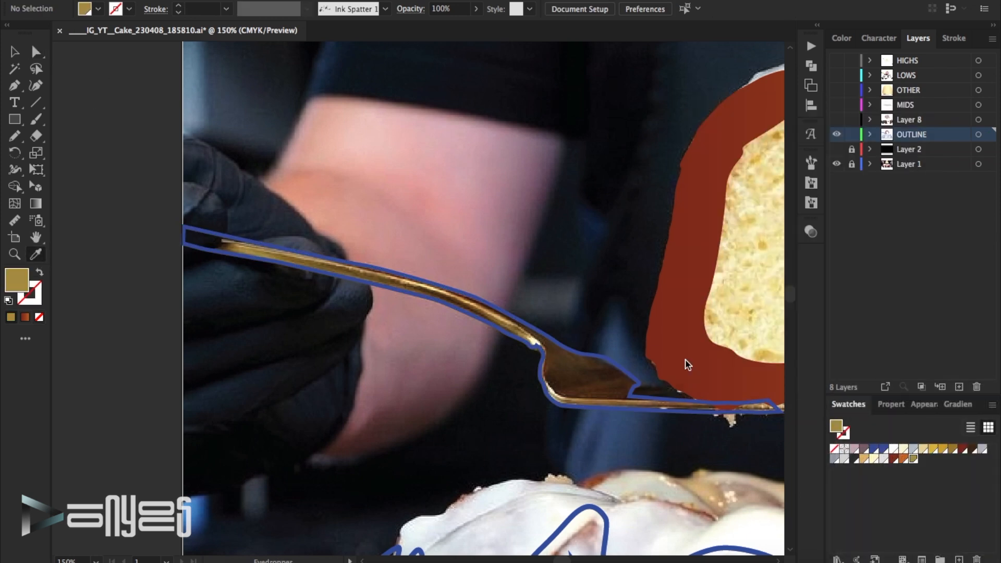
- Sample the dark brown of the cake server's blade from the photo and save it as swatch C=48 M=71 Y=88 K=65
{"action": "left_click", "coordinate": [601, 392]}
{"action": "left_click", "coordinate": [992, 405]}
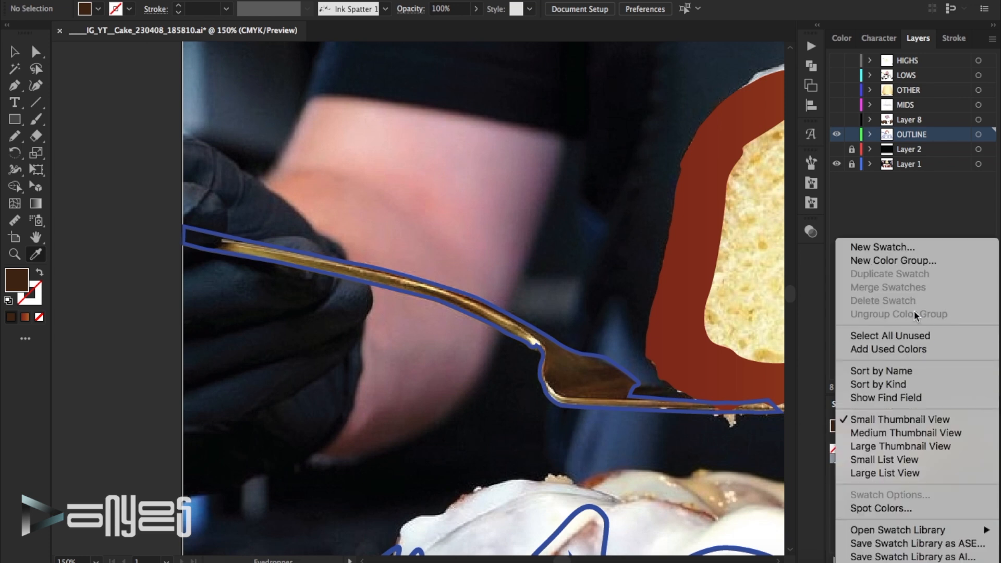
{"action": "left_click", "coordinate": [895, 248]}
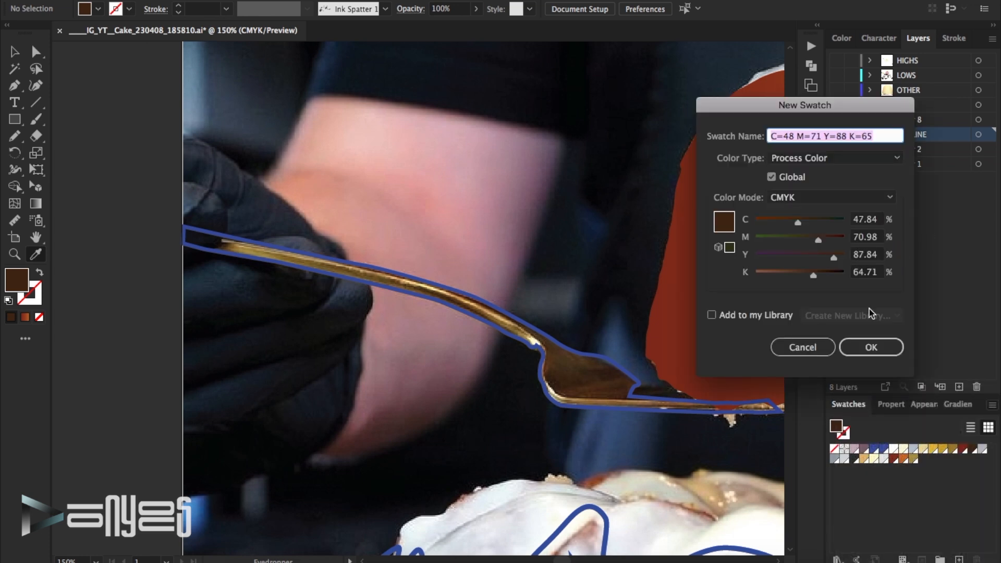
{"action": "left_click", "coordinate": [871, 347]}
- Swap the cake server outline's blue stroke to its fill and replace it with a linear gradient from the gold to the dark brown swatch
{"action": "left_click", "coordinate": [19, 56]}
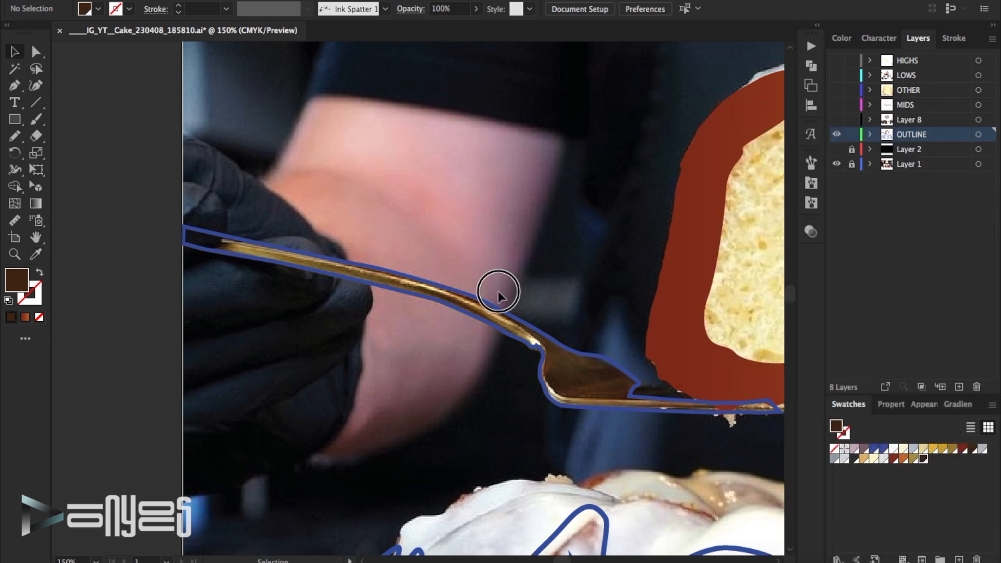
{"action": "left_click_drag", "start_coordinate": [499, 292], "coordinate": [286, 317]}
{"action": "left_click", "coordinate": [39, 272]}
{"action": "left_click", "coordinate": [949, 406]}
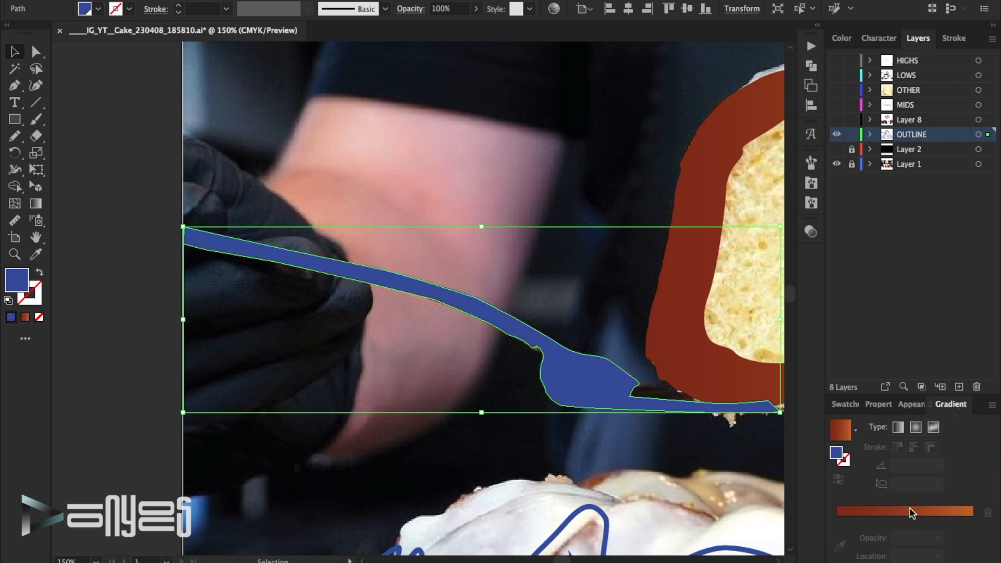
{"action": "left_click", "coordinate": [892, 513]}
{"action": "double_click", "coordinate": [972, 520]}
{"action": "left_click", "coordinate": [881, 374]}
{"action": "double_click", "coordinate": [837, 520]}
{"action": "left_click", "coordinate": [871, 375]}
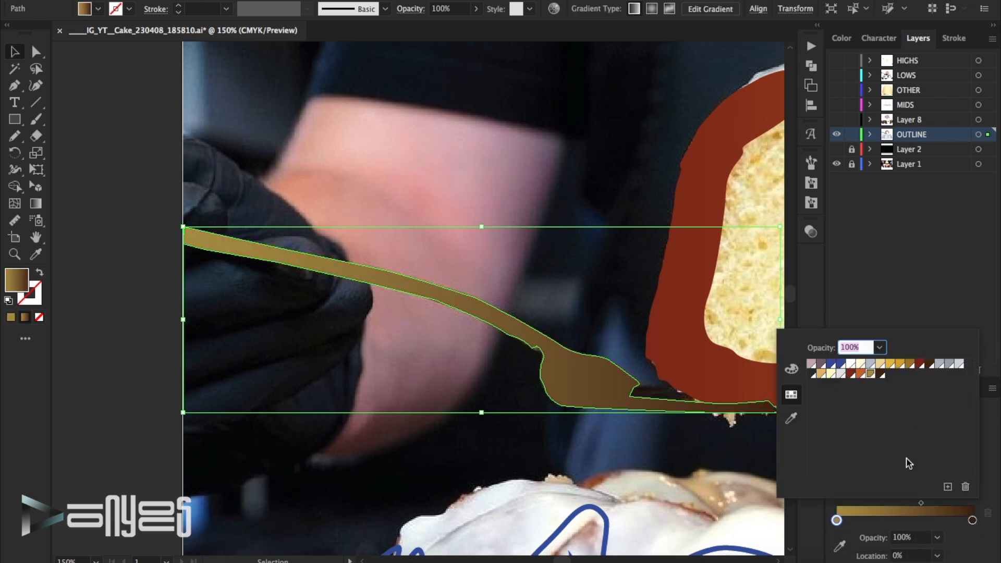
- Move the cake server gradient's midpoint to about 46% and save the document
{"action": "left_click", "coordinate": [921, 505]}
{"action": "left_click_drag", "start_coordinate": [921, 505], "coordinate": [898, 506]}
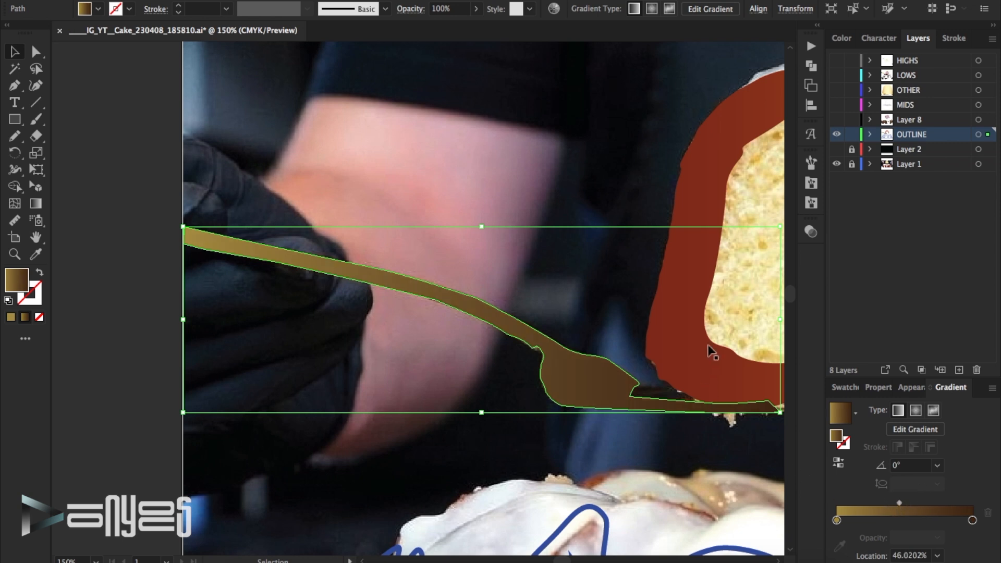
{"action": "left_click", "coordinate": [613, 136]}
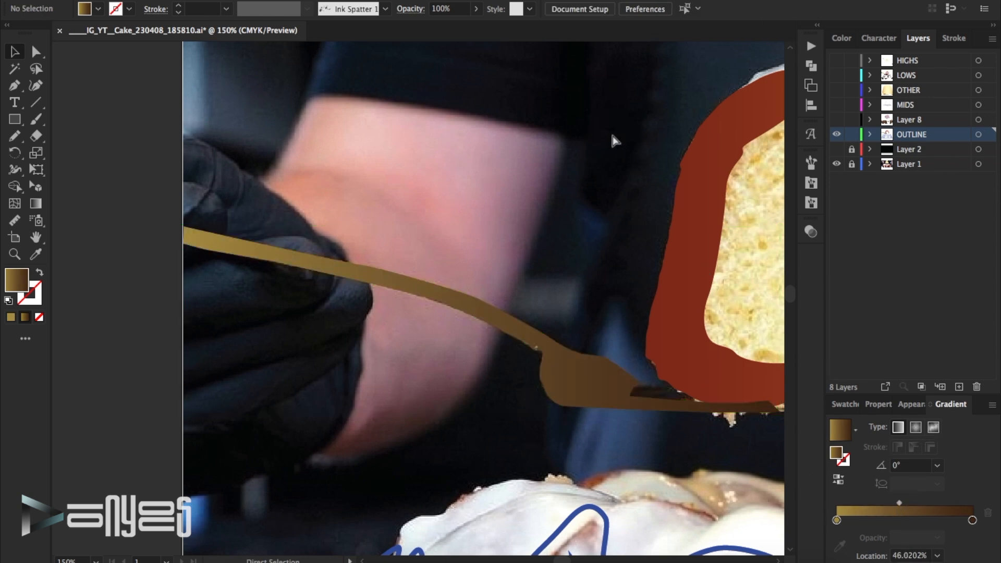
{"action": "key", "text": "ctrl+s"}
{"action": "scroll", "coordinate": [722, 261], "scroll_direction": "down", "scroll_amount": 2}
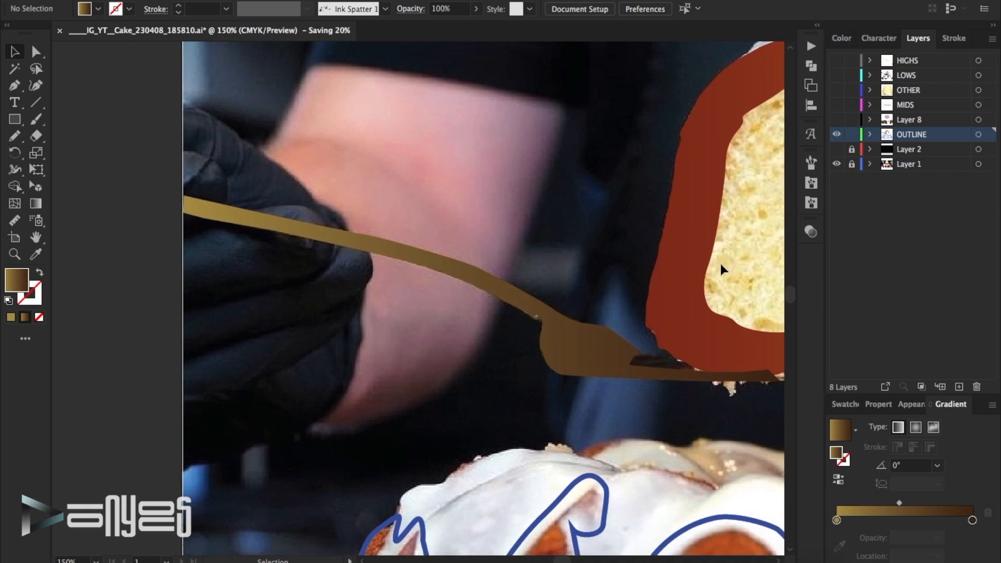
{"action": "scroll", "coordinate": [727, 257], "scroll_direction": "down", "scroll_amount": 10}
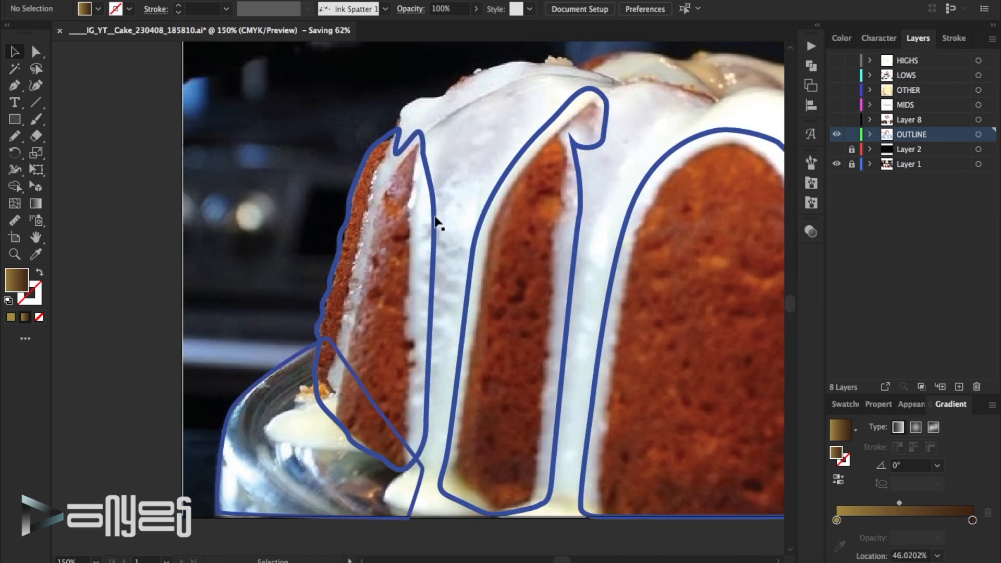
{"action": "left_click", "coordinate": [435, 215]}
{"action": "scroll", "coordinate": [434, 211], "scroll_direction": "down", "scroll_amount": 3}
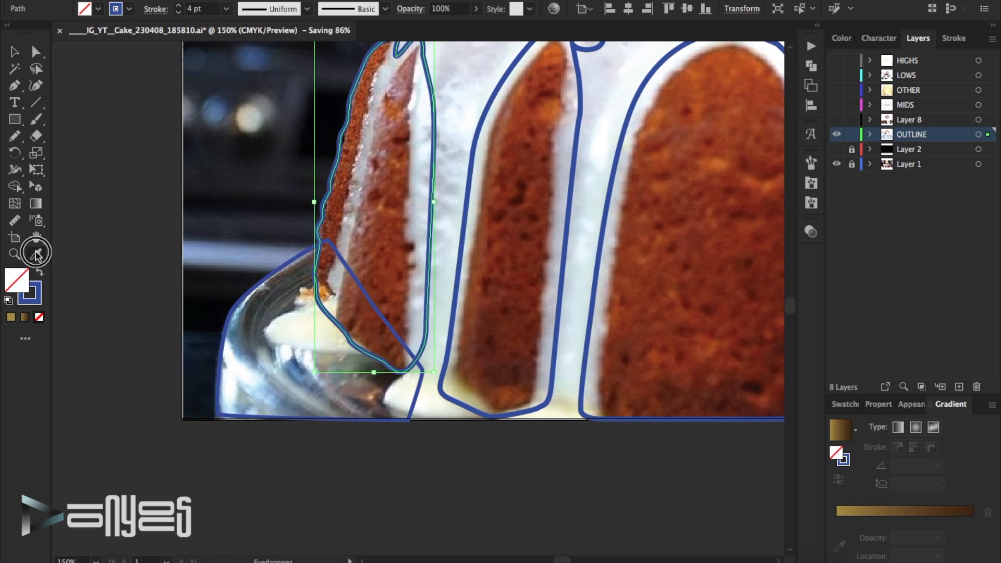
{"action": "left_click", "coordinate": [36, 51]}
{"action": "left_click", "coordinate": [279, 284]}
{"action": "left_click_drag", "start_coordinate": [267, 232], "coordinate": [280, 285]}
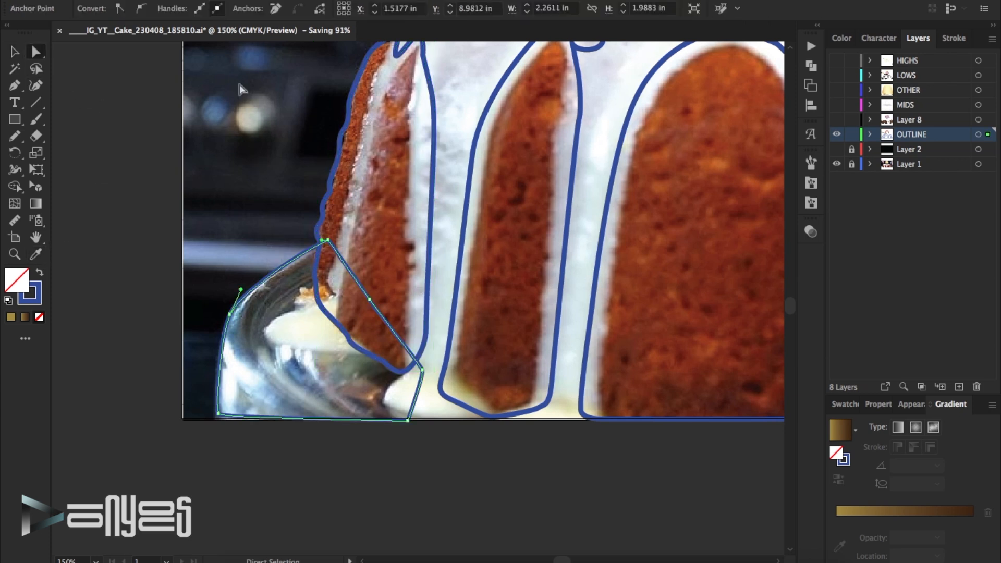
{"action": "left_click", "coordinate": [137, 0]}
{"action": "mouse_move", "coordinate": [158, 1]}
{"action": "left_click", "coordinate": [335, 36]}
{"action": "left_click", "coordinate": [264, 182]}
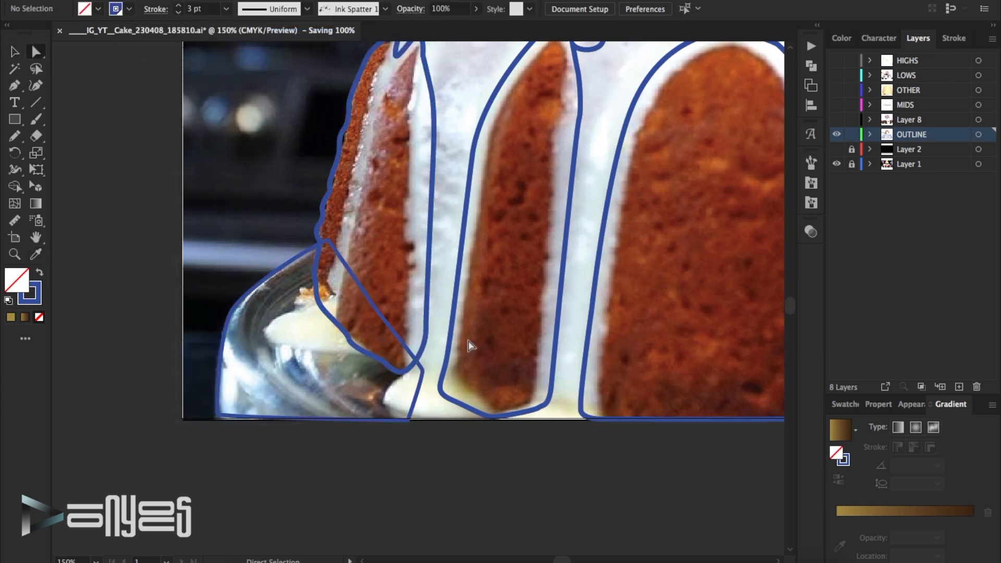
- Fill the outline of the glass plate beneath the cake's left end with the blue-grey sampled from the plate in the photo
{"action": "left_click", "coordinate": [273, 286]}
{"action": "left_click", "coordinate": [36, 255]}
{"action": "left_click", "coordinate": [291, 406]}
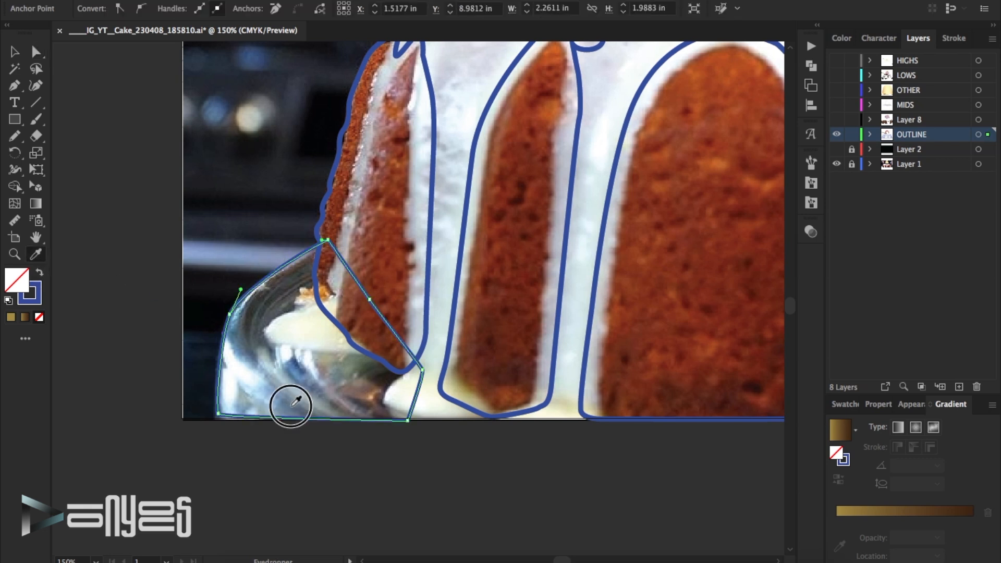
{"action": "key", "text": "v"}
{"action": "left_click", "coordinate": [408, 254]}
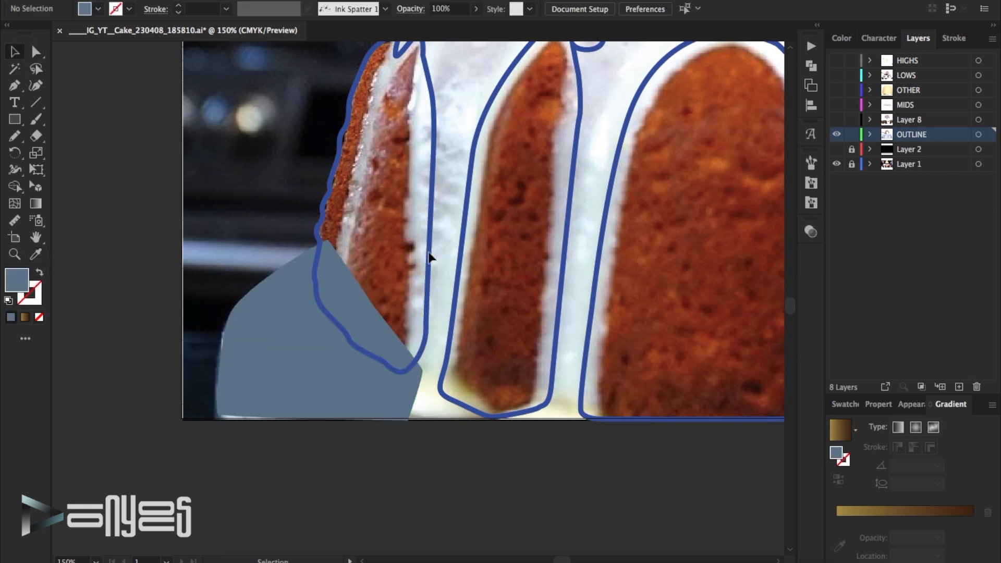
- Fill the leftmost crust outline of the whole cake with the dark red-brown sampled from that crust in the photo
{"action": "left_click", "coordinate": [429, 254]}
{"action": "scroll", "coordinate": [398, 247], "scroll_direction": "up", "scroll_amount": 1}
{"action": "left_click", "coordinate": [36, 254]}
{"action": "left_click", "coordinate": [399, 320]}
{"action": "left_click", "coordinate": [14, 52]}
{"action": "left_click", "coordinate": [155, 86]}
- Sample an orange-brown and a darker red-brown from the whole cake's crust and save each as a new swatch
{"action": "key", "text": "super+0"}
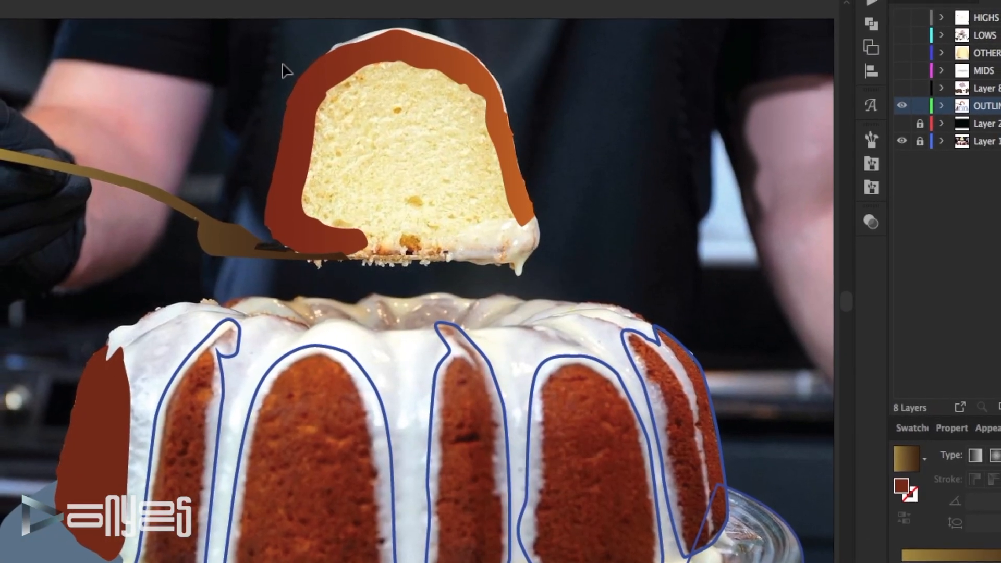
{"action": "scroll", "coordinate": [369, 302], "scroll_direction": "down", "scroll_amount": 1}
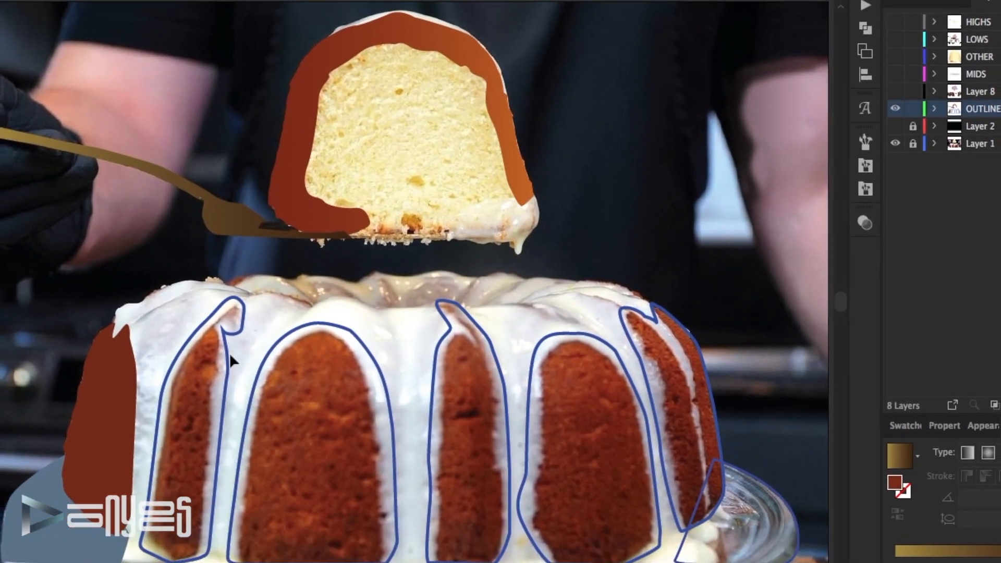
{"action": "scroll", "coordinate": [241, 331], "scroll_direction": "down", "scroll_amount": 2}
{"action": "key", "text": "i"}
{"action": "left_click", "coordinate": [345, 315]}
{"action": "left_click", "coordinate": [898, 423]}
{"action": "left_click", "coordinate": [996, 423]}
{"action": "left_click", "coordinate": [939, 241]}
{"action": "left_click", "coordinate": [921, 356]}
{"action": "left_click", "coordinate": [999, 419]}
{"action": "left_click", "coordinate": [929, 240]}
{"action": "left_click", "coordinate": [911, 353]}
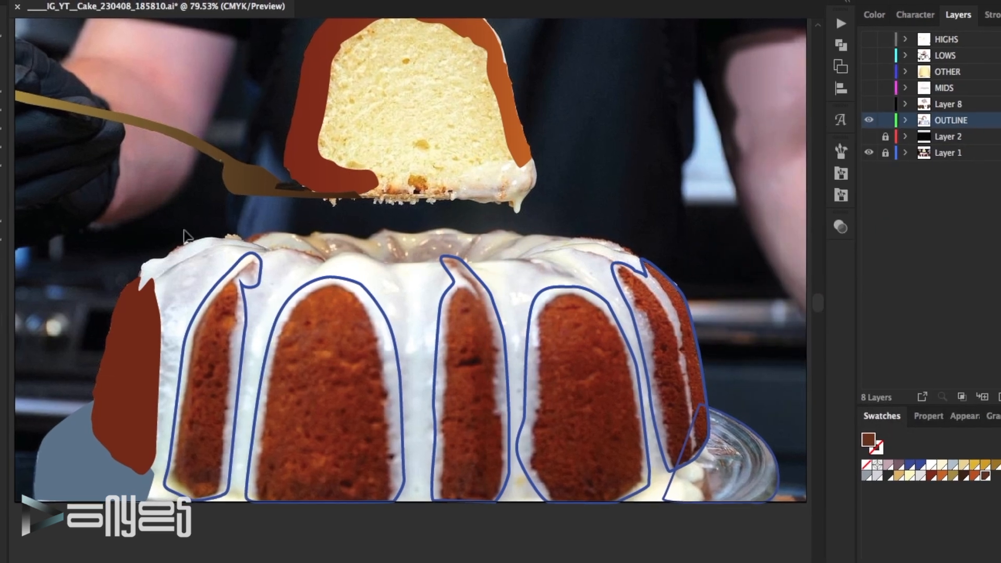
- Swap the second crust outline's blue stroke to its fill and give it the gold-to-brown linear gradient at a -90° angle
{"action": "left_click", "coordinate": [245, 281]}
{"action": "key", "text": "shift+x"}
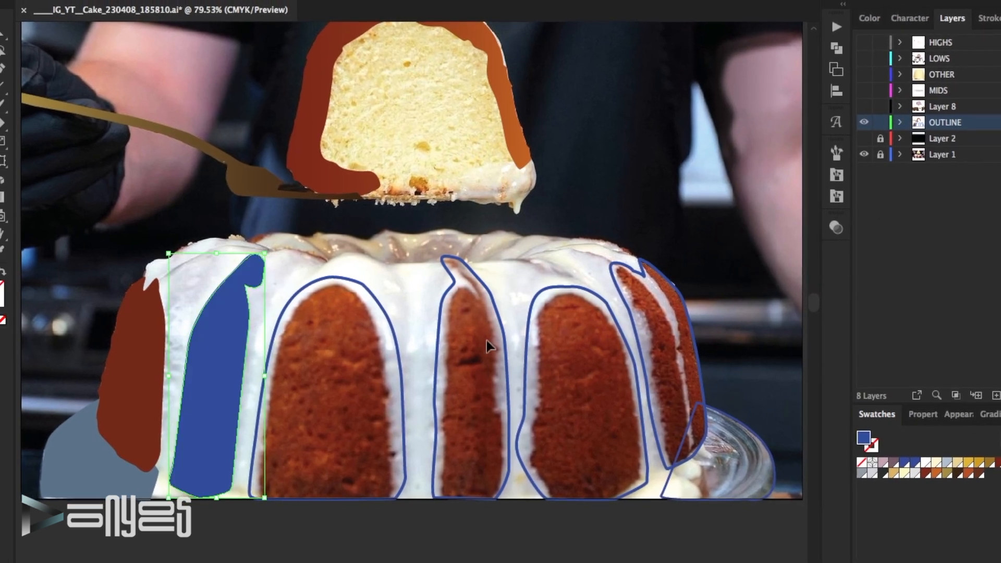
{"action": "left_click", "coordinate": [985, 415]}
{"action": "left_click", "coordinate": [937, 526]}
{"action": "left_click", "coordinate": [973, 479]}
{"action": "left_click", "coordinate": [991, 397]}
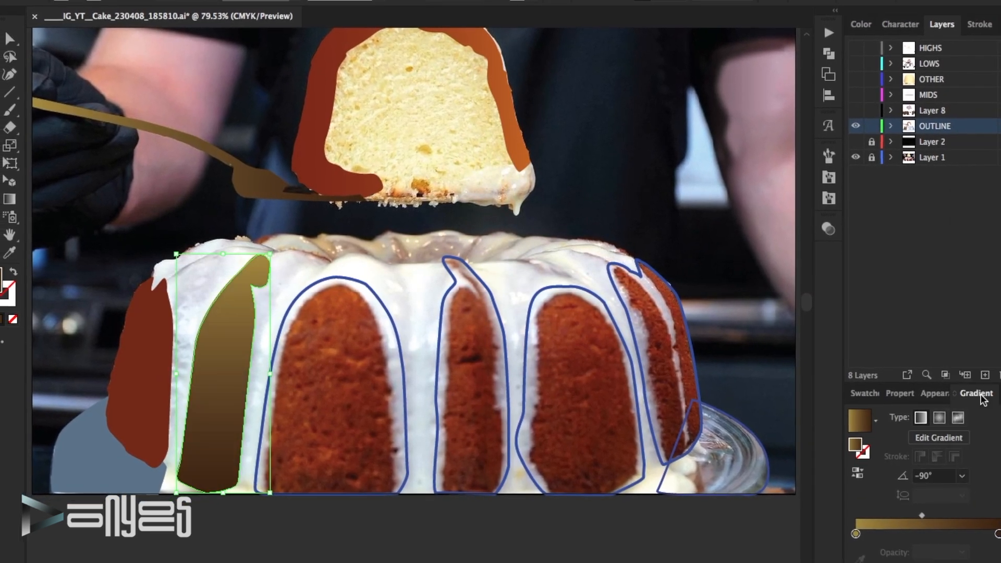
- Recolour the second crust section's gradient stops with the new orange-brown at the start and the darker red-brown at the end
{"action": "double_click", "coordinate": [997, 534]}
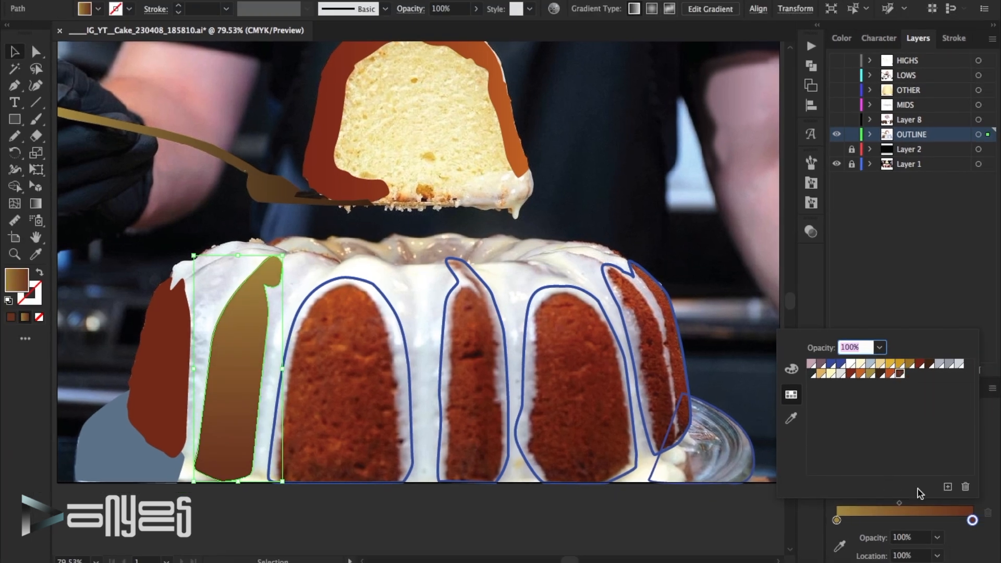
{"action": "double_click", "coordinate": [836, 520]}
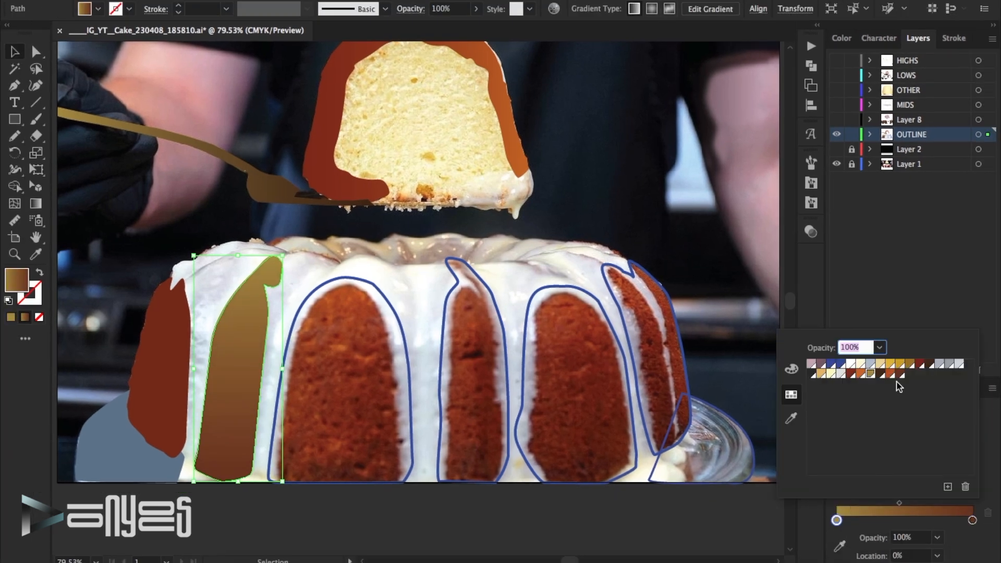
{"action": "left_click", "coordinate": [889, 374]}
{"action": "left_click", "coordinate": [408, 374]}
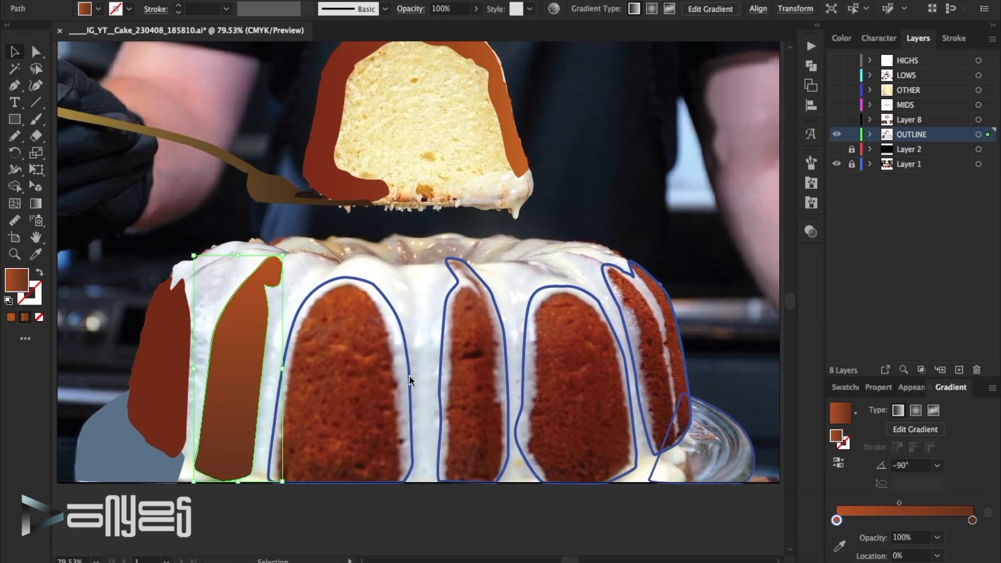
- Fill the third and fourth crust outlines with the crust gradient at -90°, without a stroke, and move its dark stop to about 82%
{"action": "left_click", "coordinate": [409, 375]}
{"action": "left_click", "coordinate": [508, 386], "text": "shift"}
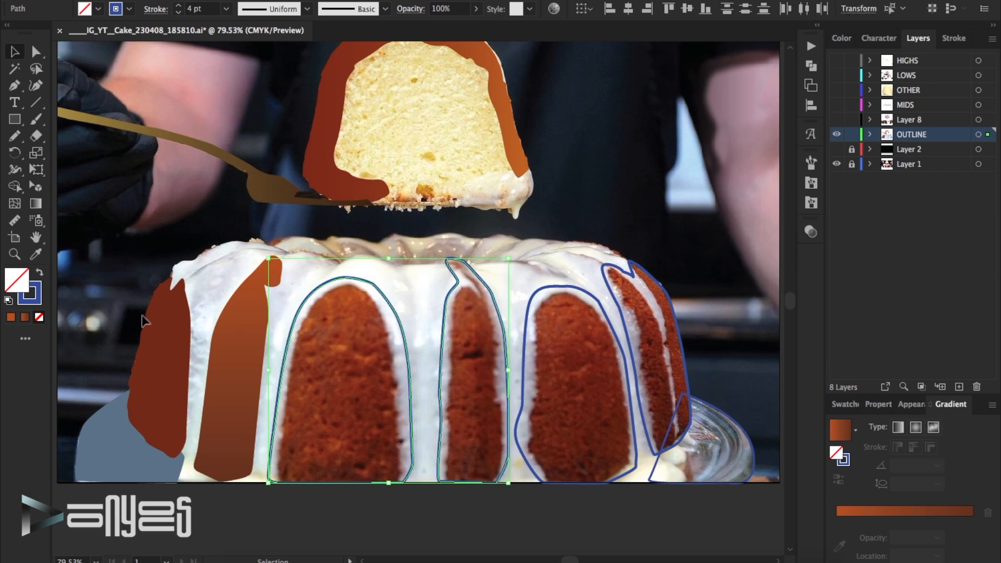
{"action": "left_click", "coordinate": [40, 272]}
{"action": "left_click", "coordinate": [899, 511]}
{"action": "left_click", "coordinate": [937, 465]}
{"action": "left_click", "coordinate": [944, 397]}
{"action": "left_click_drag", "start_coordinate": [973, 521], "coordinate": [949, 520]}
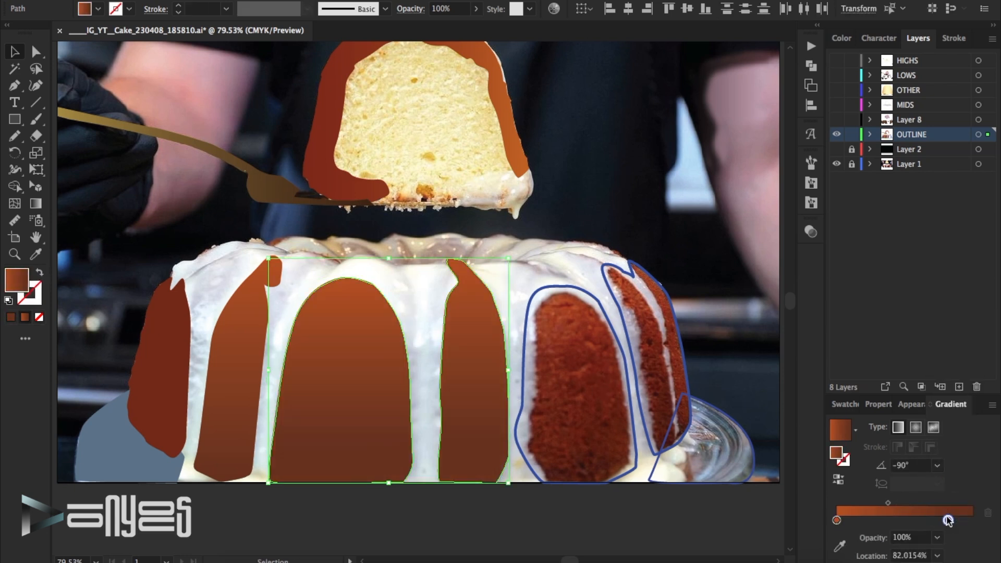
- Recolour the dark stop of both crust sections with a deeper red sampled from the photo's shaded crust, and shift the gradient midpoint slightly towards the orange end
{"action": "double_click", "coordinate": [948, 520]}
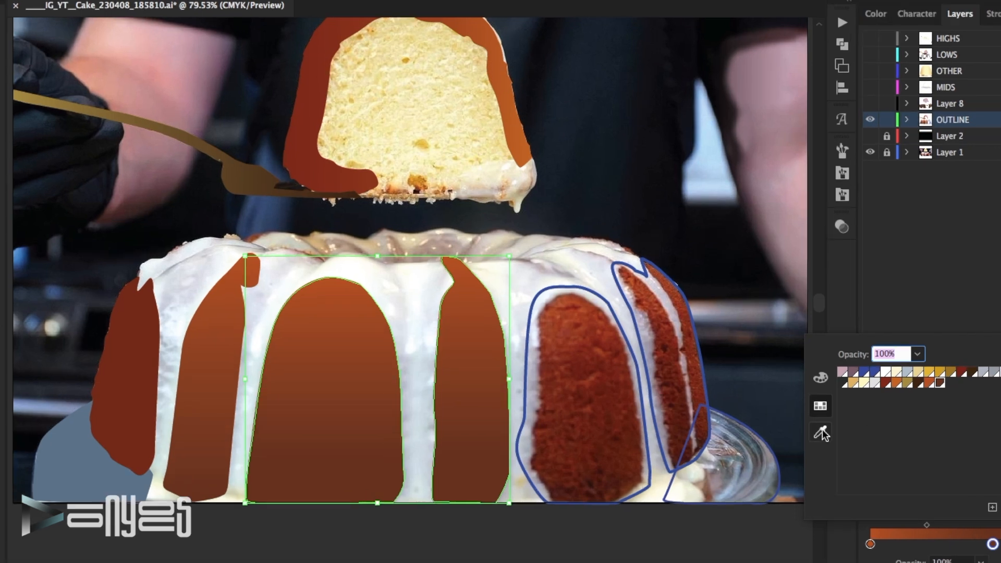
{"action": "left_click", "coordinate": [793, 420]}
{"action": "key", "text": "Escape"}
{"action": "double_click", "coordinate": [991, 545]}
{"action": "left_click", "coordinate": [822, 437]}
{"action": "left_click", "coordinate": [628, 465]}
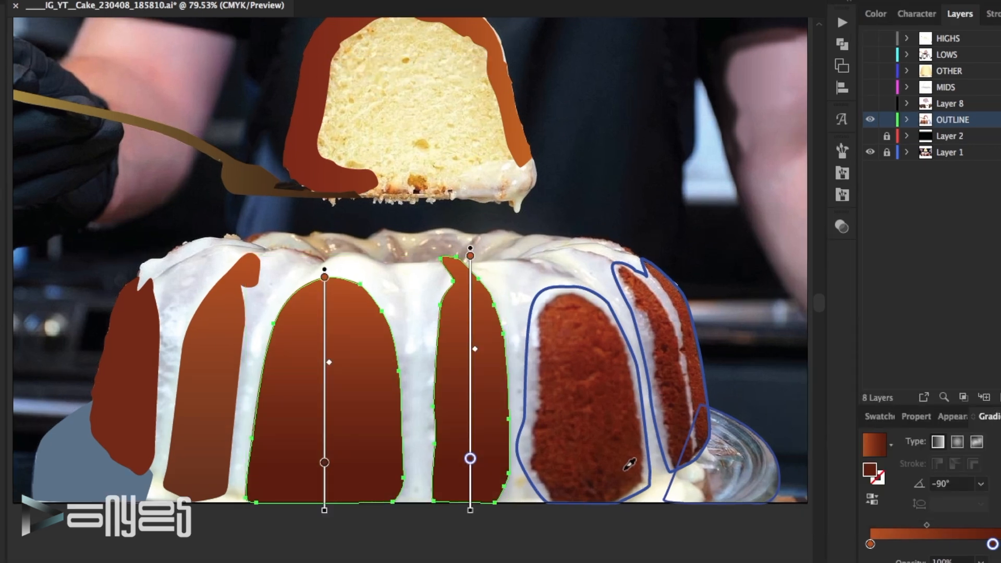
{"action": "key", "text": "v"}
{"action": "left_click_drag", "start_coordinate": [926, 525], "coordinate": [922, 524]}
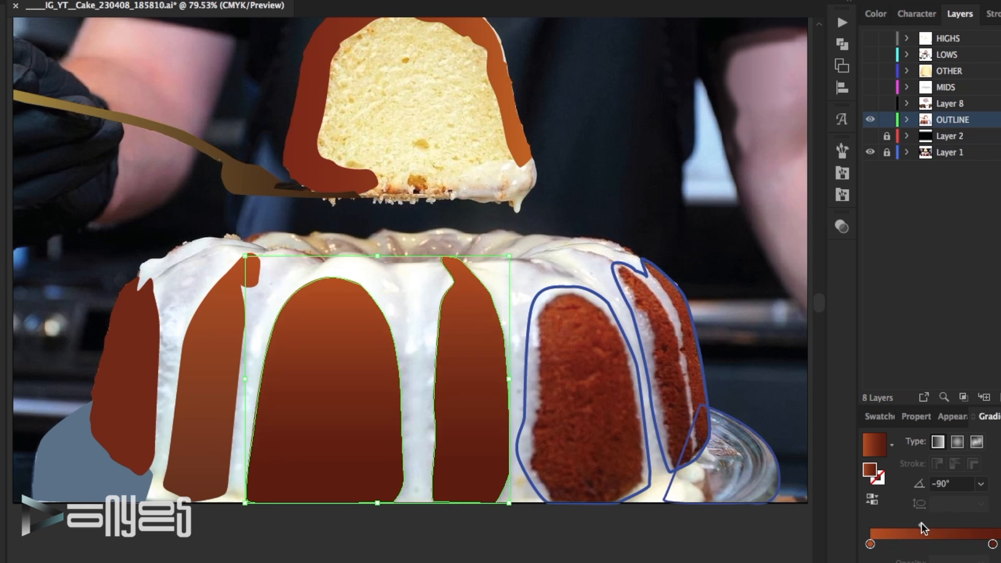
- Recolour the dark gradient stop of the second crust section with the red-brown sampled from the unfilled crust in the photo
{"action": "left_click", "coordinate": [211, 421]}
{"action": "double_click", "coordinate": [871, 544]}
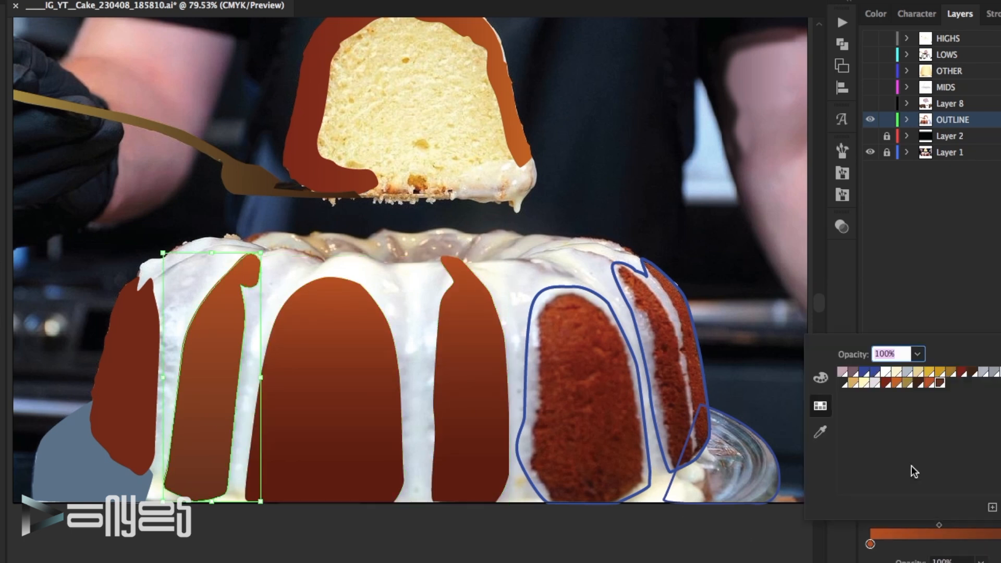
{"action": "left_click", "coordinate": [819, 434]}
{"action": "left_click", "coordinate": [573, 419]}
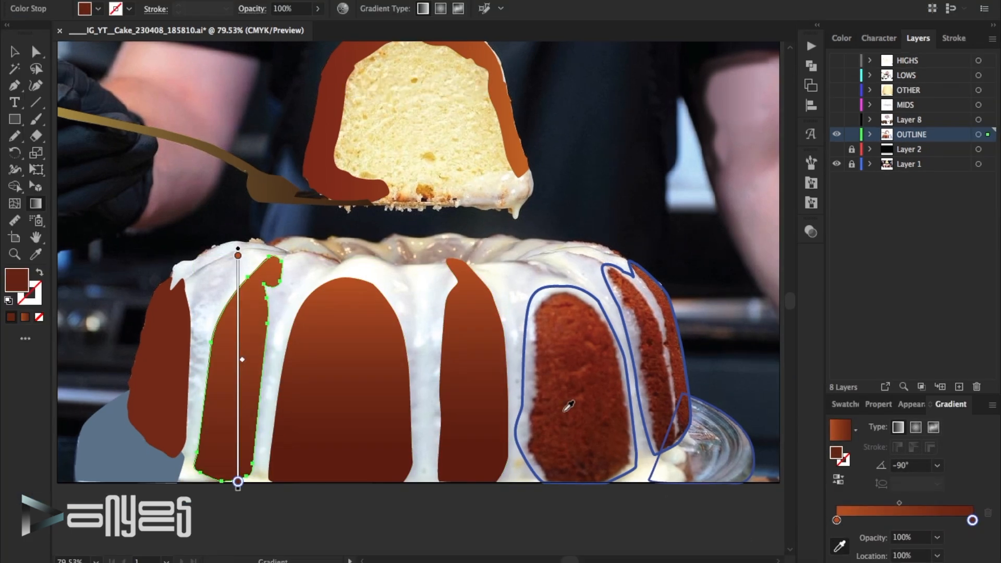
{"action": "left_click", "coordinate": [16, 51]}
{"action": "left_click", "coordinate": [718, 231]}
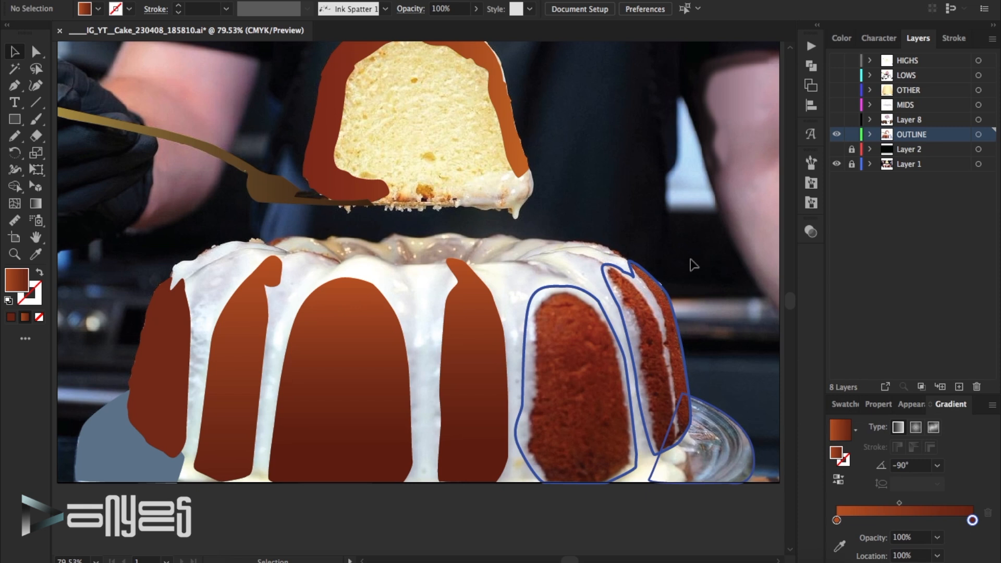
{"action": "left_click", "coordinate": [632, 353]}
{"action": "left_click", "coordinate": [751, 311]}
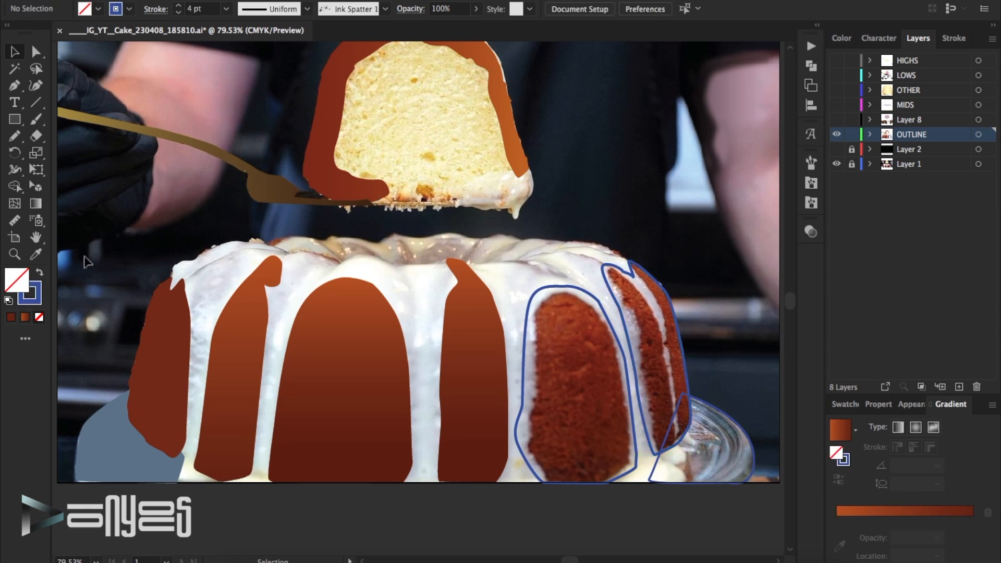
- Fill the plate outline on the right side of the cake with a grey-blue sampled from the photo's glass plate, without a stroke
{"action": "left_click", "coordinate": [685, 363]}
{"action": "left_click", "coordinate": [748, 396]}
{"action": "left_click", "coordinate": [724, 433]}
{"action": "key", "text": "i"}
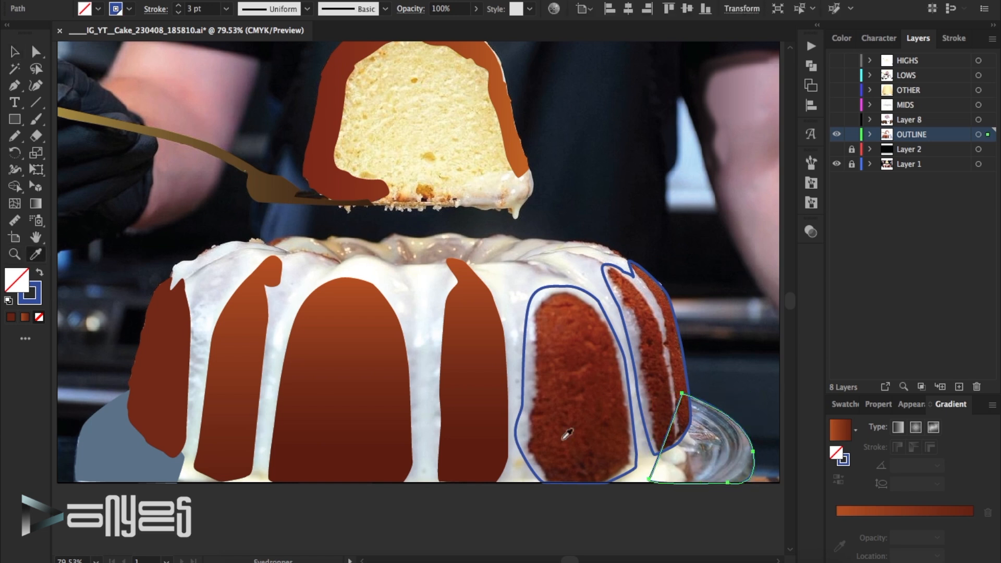
{"action": "left_click", "coordinate": [752, 449]}
{"action": "left_click", "coordinate": [14, 52]}
{"action": "left_click", "coordinate": [437, 280]}
- Sample the dark red-brown low on the rightmost crust in the photo and save it as the global swatch C=37 M=88 Y=91 K=57
{"action": "left_click", "coordinate": [35, 255]}
{"action": "left_click", "coordinate": [662, 430]}
{"action": "left_click", "coordinate": [845, 405]}
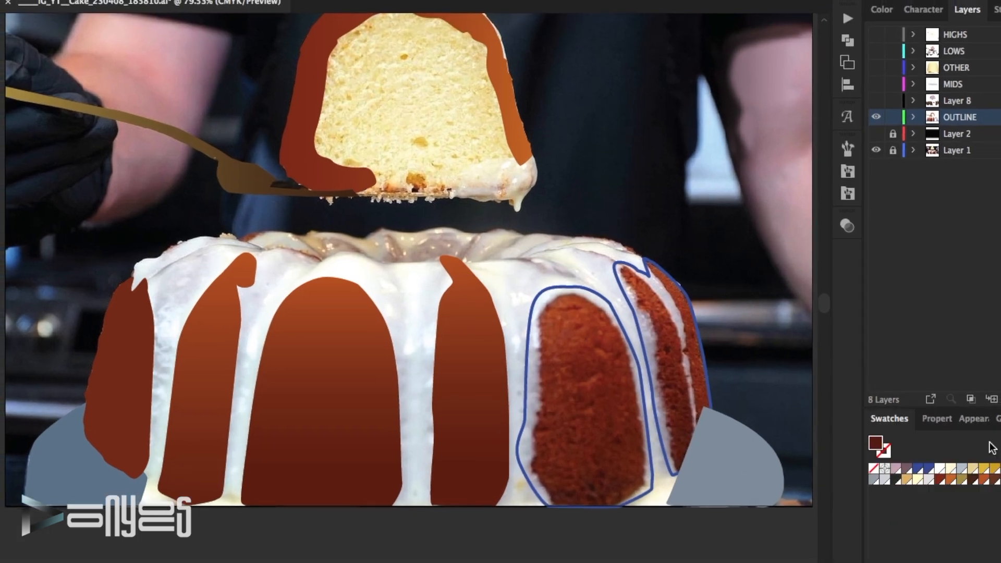
{"action": "left_click", "coordinate": [999, 419]}
{"action": "left_click", "coordinate": [943, 242]}
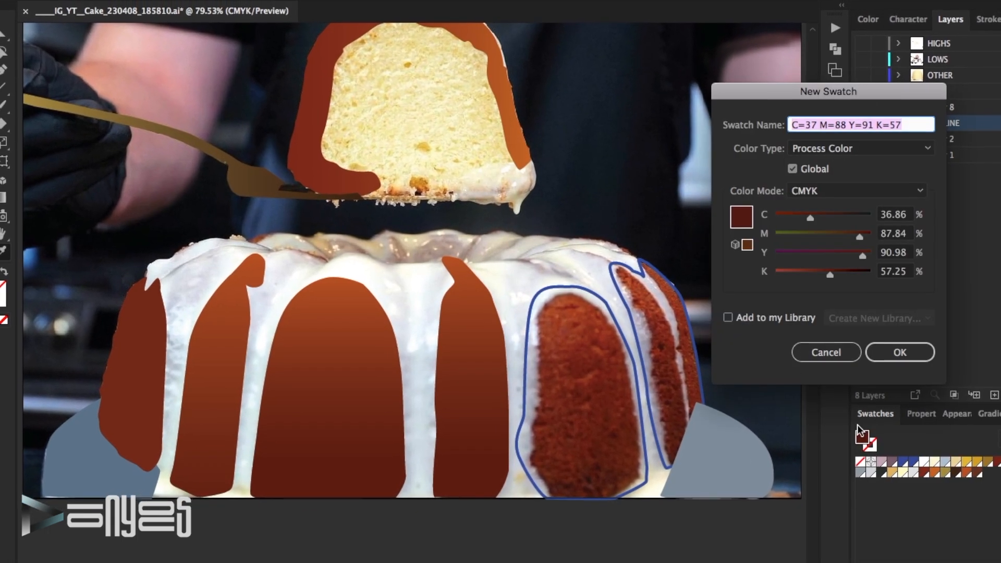
{"action": "left_click", "coordinate": [901, 352]}
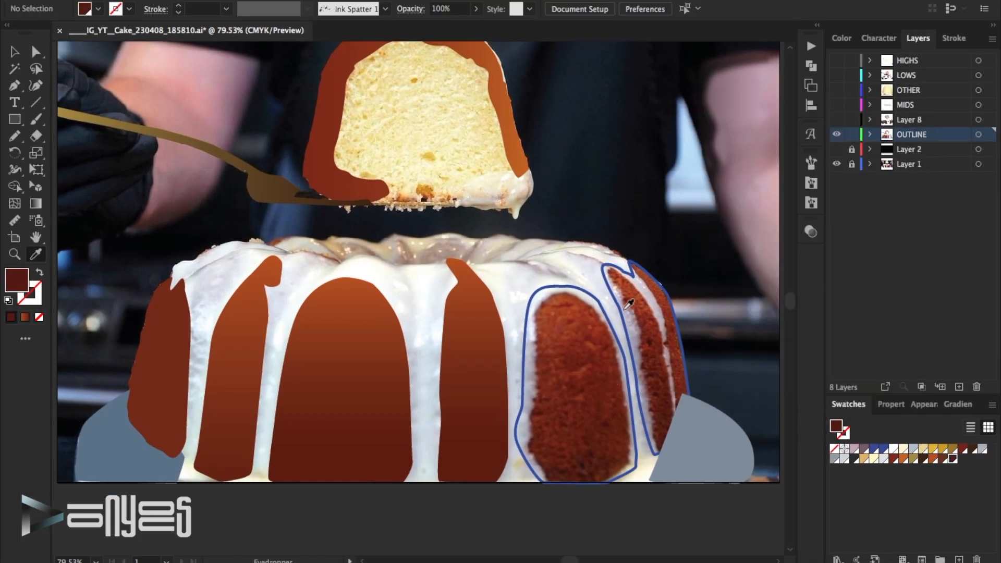
- Sample the brighter orange-brown near the top of the rightmost crust in the photo and save it as a swatch
{"action": "left_click", "coordinate": [653, 280]}
{"action": "left_click", "coordinate": [993, 404]}
{"action": "left_click", "coordinate": [936, 246]}
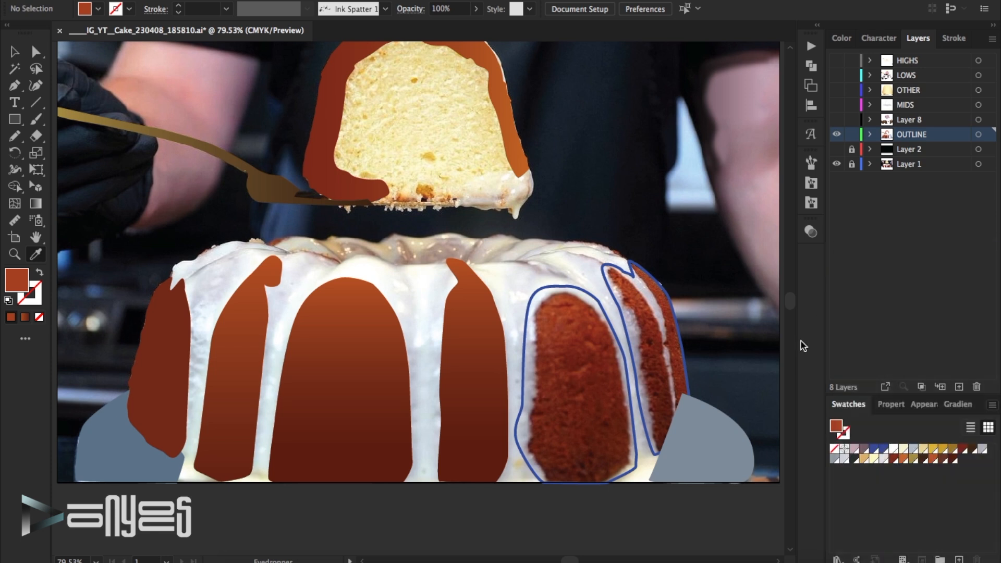
{"action": "left_click", "coordinate": [872, 348]}
- Fill the rightmost crust outline with the crust gradient at -90°, without a stroke
{"action": "left_click", "coordinate": [14, 52]}
{"action": "left_click", "coordinate": [674, 281]}
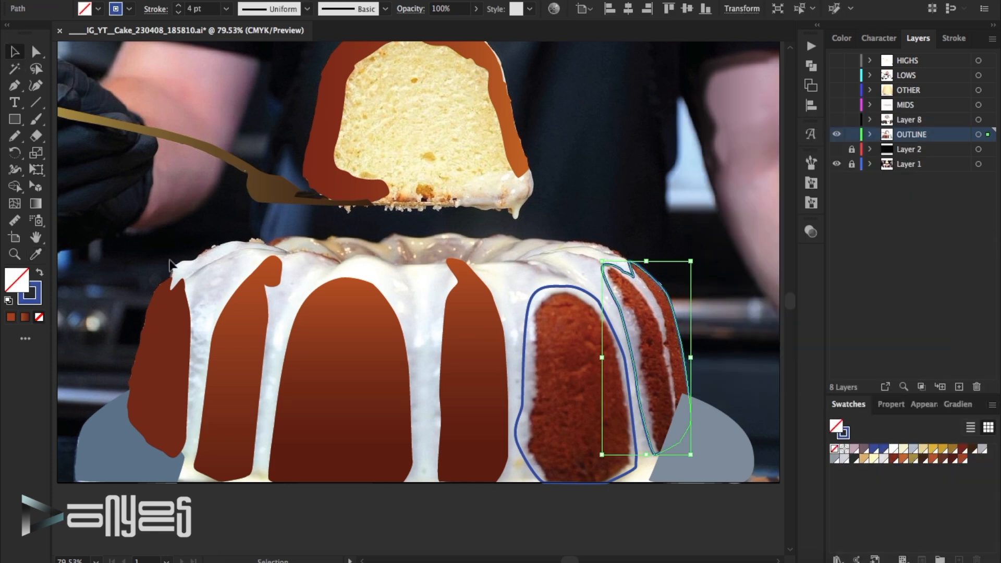
{"action": "left_click", "coordinate": [39, 275]}
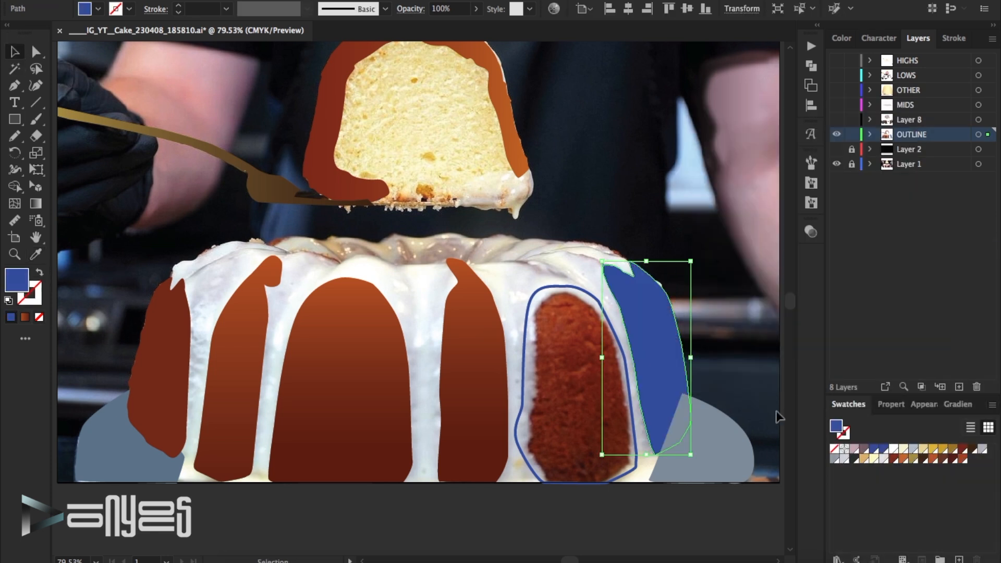
{"action": "left_click", "coordinate": [963, 406]}
{"action": "left_click", "coordinate": [915, 511]}
{"action": "left_click", "coordinate": [937, 466]}
{"action": "left_click", "coordinate": [954, 389]}
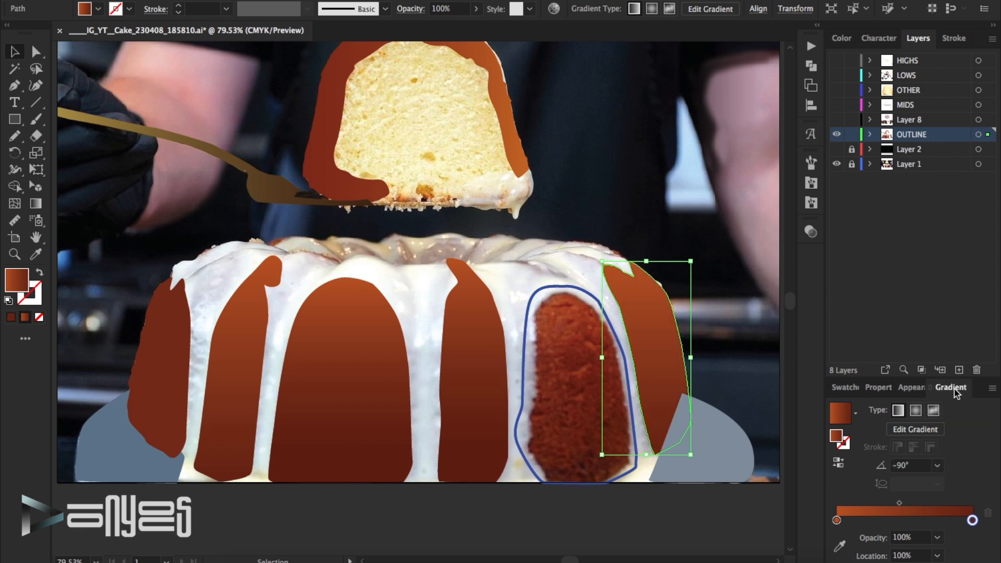
- Recolour the rightmost crust's gradient stops with the new dark red-brown and orange-brown swatches, and move the dark stop to about 93%
{"action": "double_click", "coordinate": [973, 521]}
{"action": "left_click", "coordinate": [909, 384]}
{"action": "left_click", "coordinate": [837, 520]}
{"action": "double_click", "coordinate": [837, 520]}
{"action": "left_click", "coordinate": [916, 378]}
{"action": "left_click", "coordinate": [976, 548]}
{"action": "left_click_drag", "start_coordinate": [972, 520], "coordinate": [962, 521]}
- Fill the remaining crust outline beside it with the same recoloured gradient at -90°, without a stroke
{"action": "left_click", "coordinate": [519, 437]}
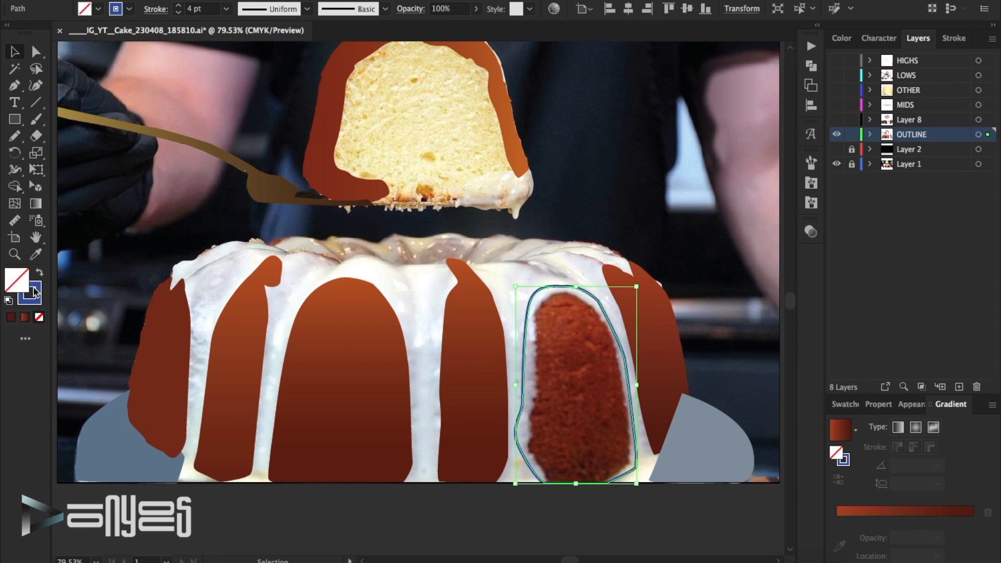
{"action": "left_click", "coordinate": [40, 272]}
{"action": "left_click", "coordinate": [905, 512]}
{"action": "left_click", "coordinate": [937, 465]}
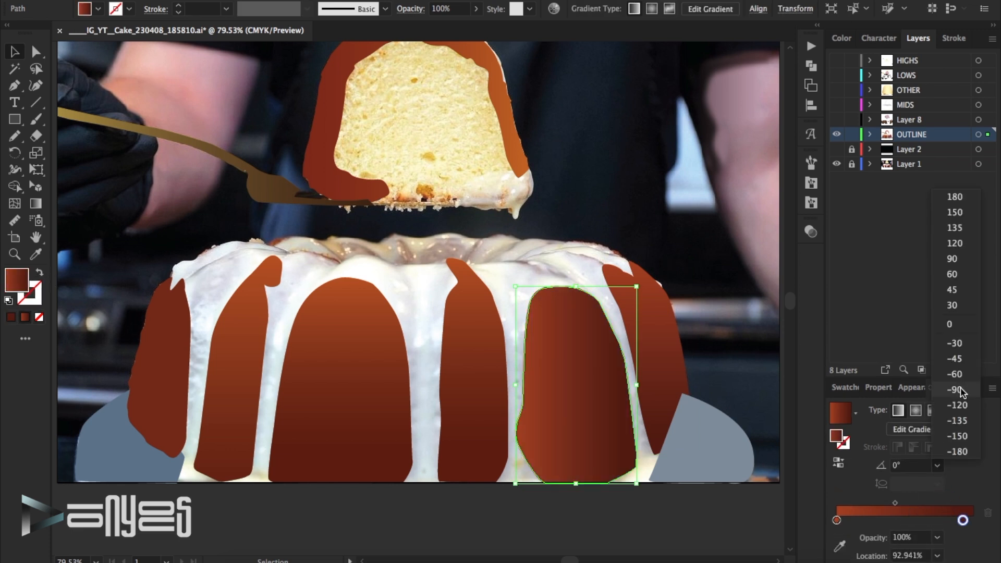
{"action": "left_click", "coordinate": [963, 391]}
{"action": "left_click", "coordinate": [722, 268]}
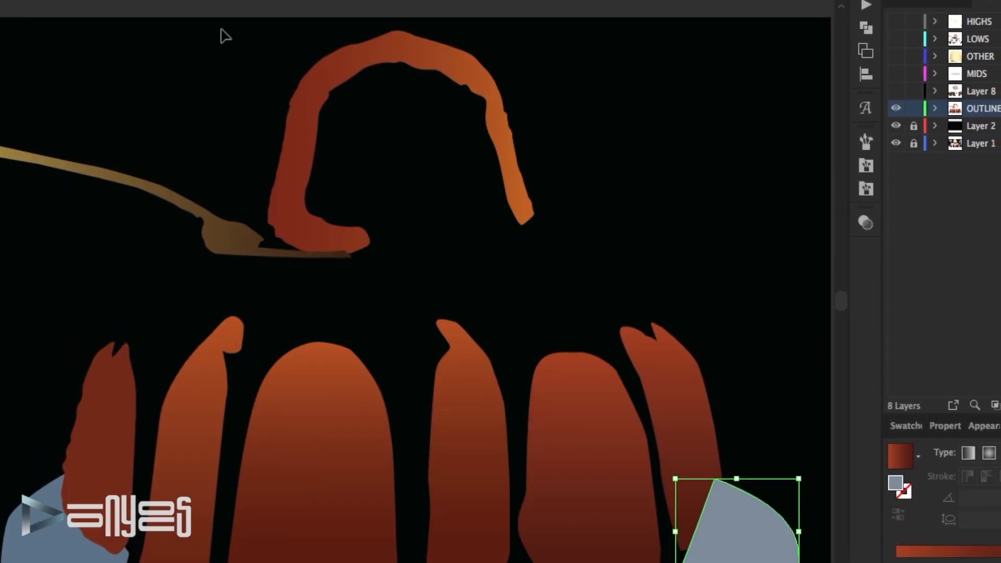
- Send the grey-blue plate shape on the right behind the crust sections
{"action": "left_click", "coordinate": [78, 0]}
{"action": "mouse_move", "coordinate": [104, 0]}
{"action": "left_click", "coordinate": [293, 2]}
- Turn on the visibility of Layer 8 and the MIDS, OTHER, LOWS and HIGHS layers to show the whole recoloured cake
{"action": "left_click", "coordinate": [896, 91]}
{"action": "left_click", "coordinate": [896, 74]}
{"action": "left_click", "coordinate": [888, 61]}
{"action": "left_click", "coordinate": [887, 44]}
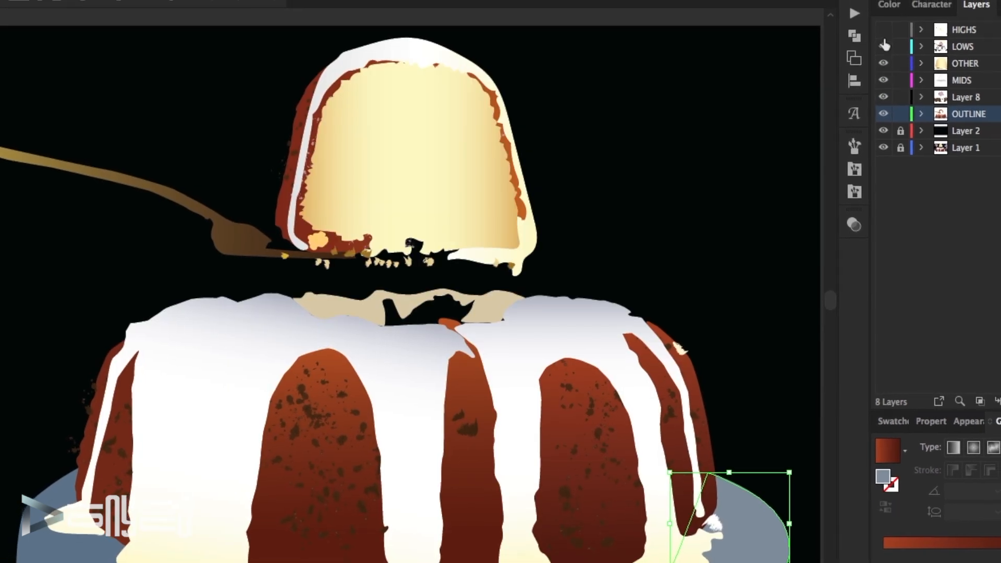
{"action": "left_click", "coordinate": [888, 27]}
{"action": "scroll", "coordinate": [697, 173], "scroll_direction": "down", "scroll_amount": 2}
{"action": "left_click", "coordinate": [732, 163]}
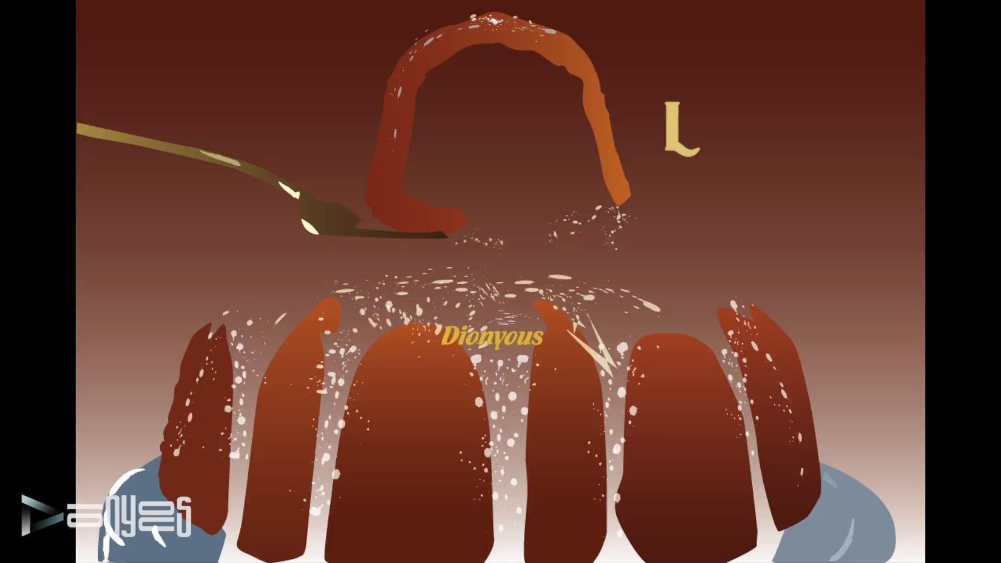